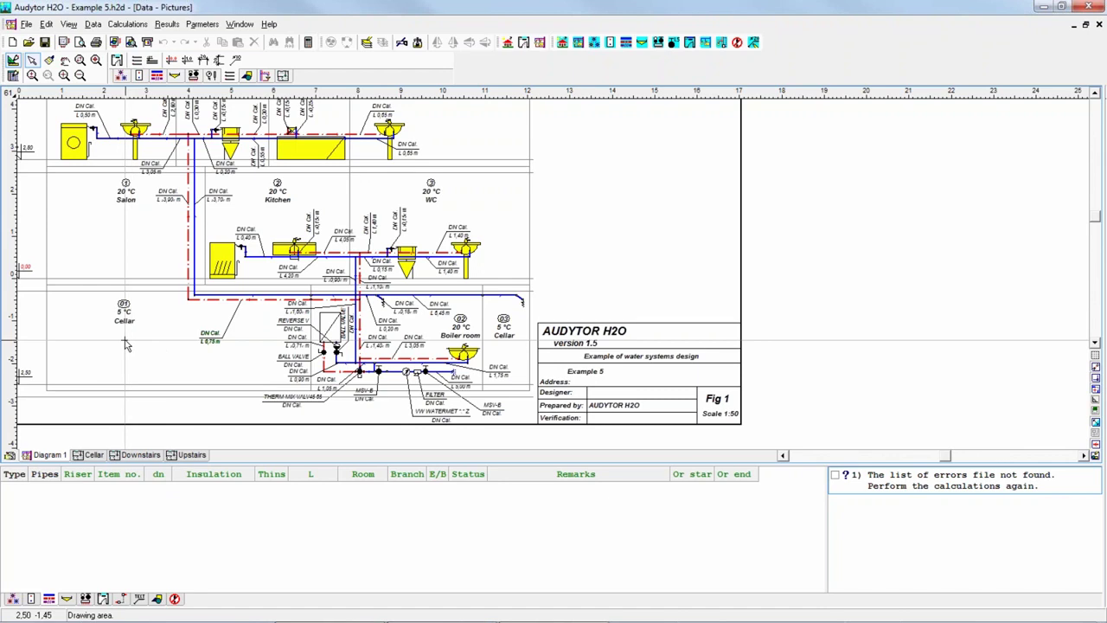
Examine the Example 5 diagram against its Cellar floor plan, focusing on the pipes and fittings in the boiler room
{"action": "scroll", "coordinate": [121, 299], "scroll_direction": "up", "scroll_amount": 2}
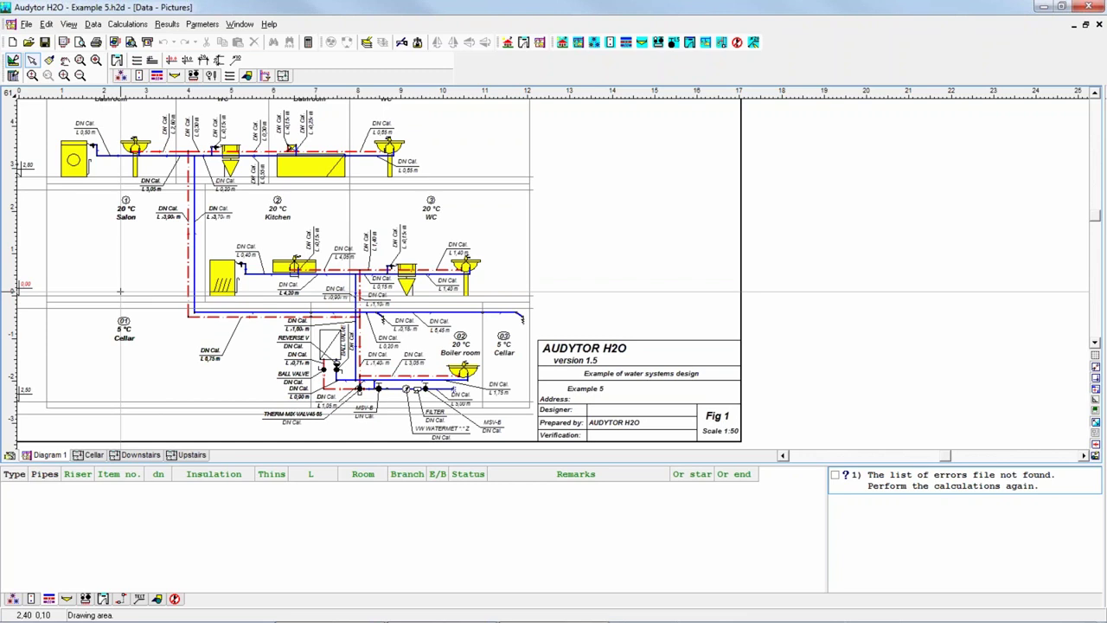
{"action": "left_click", "coordinate": [95, 455]}
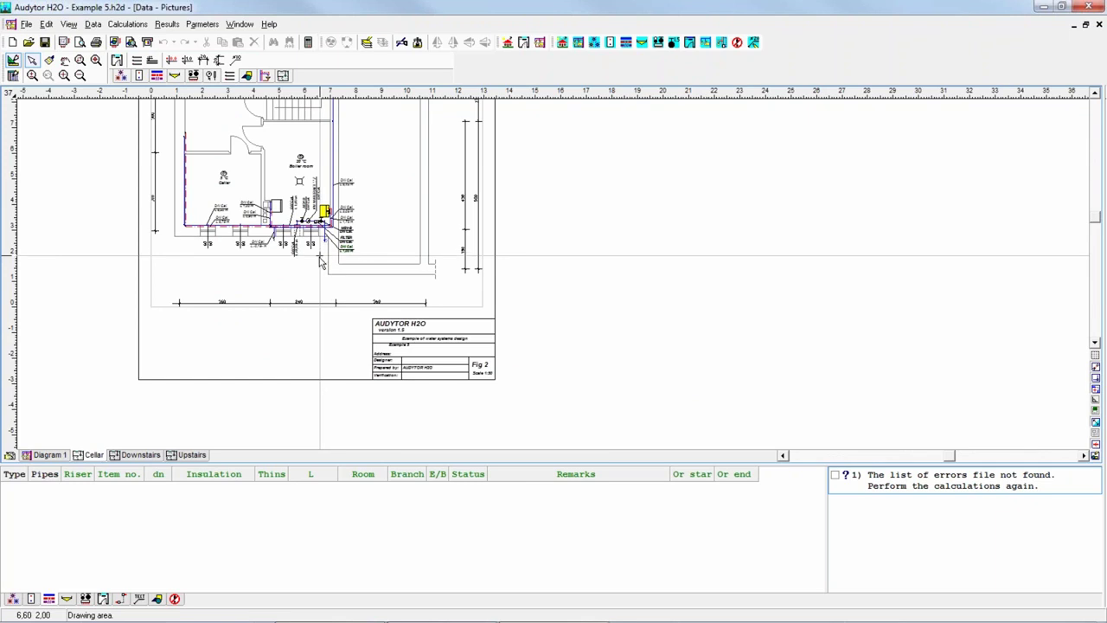
{"action": "scroll", "coordinate": [322, 255], "scroll_direction": "up", "scroll_amount": 3}
{"action": "middle_click_drag", "start_coordinate": [328, 258], "coordinate": [345, 316]}
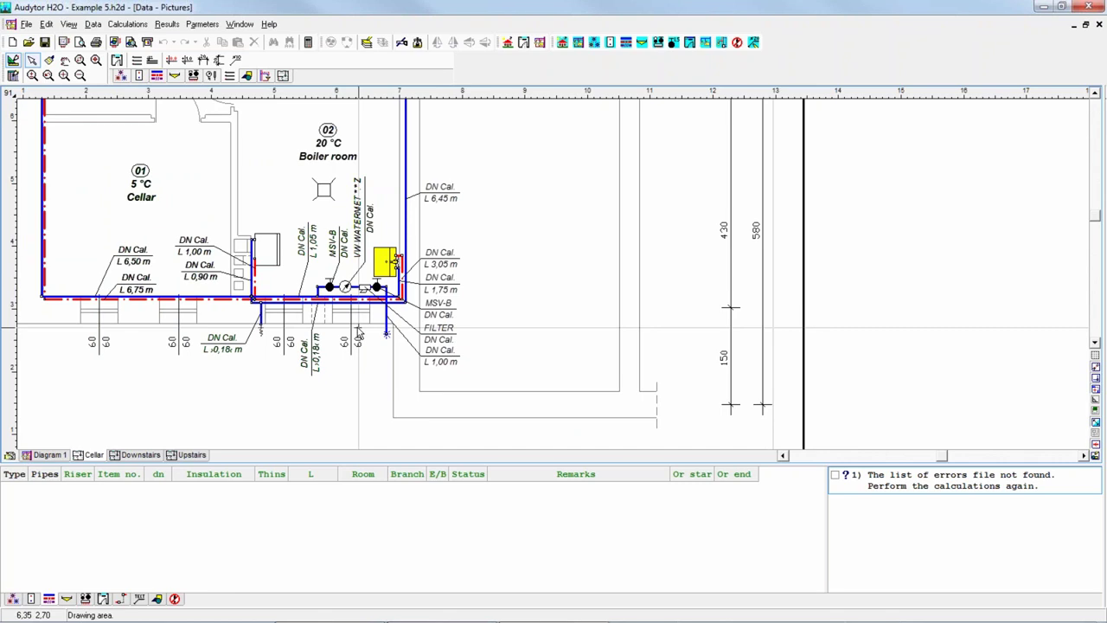
{"action": "left_click", "coordinate": [45, 454]}
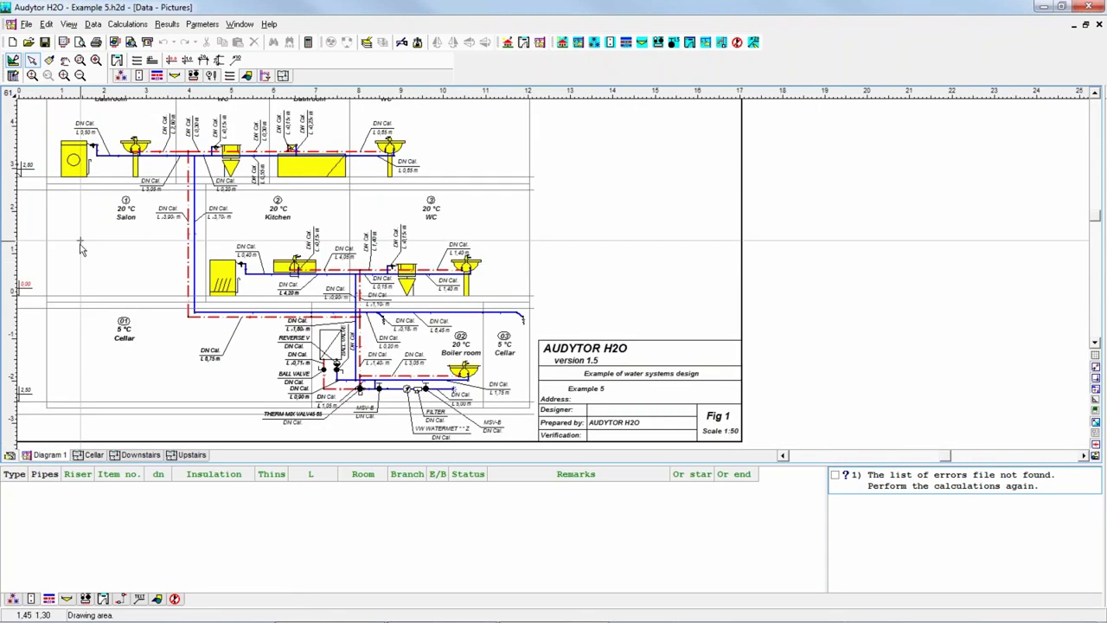
{"action": "left_click", "coordinate": [91, 454]}
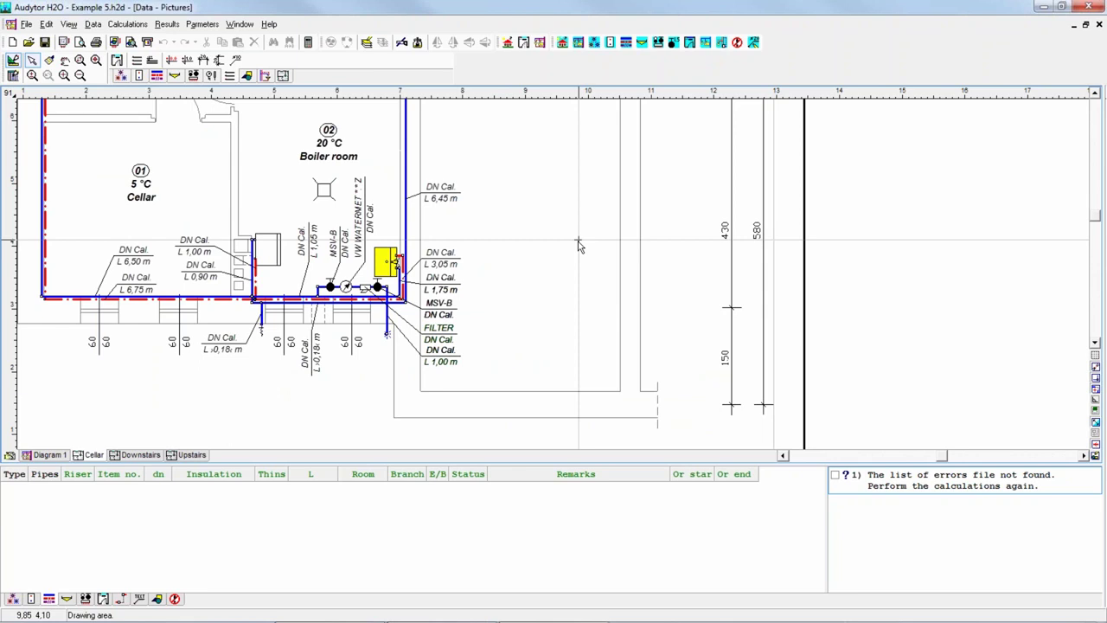
{"action": "scroll", "coordinate": [579, 245], "scroll_direction": "up", "scroll_amount": 5}
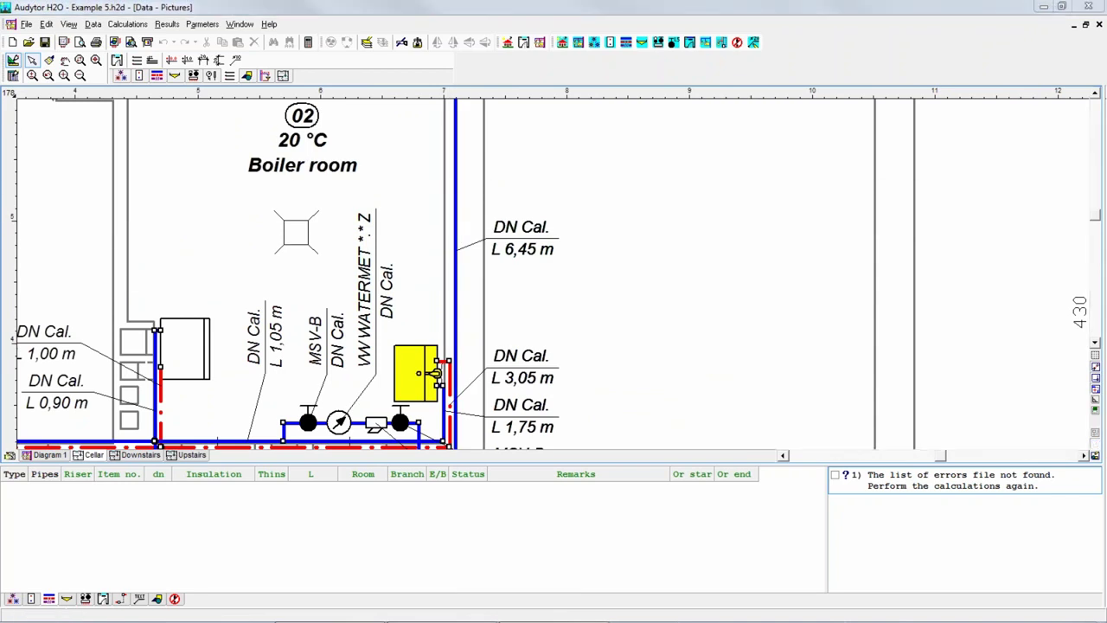
{"action": "mouse_move", "coordinate": [446, 227]}
{"action": "left_mouse_down"}
{"action": "mouse_move", "coordinate": [600, 235]}
{"action": "mouse_move", "coordinate": [470, 185]}
{"action": "mouse_move", "coordinate": [448, 221]}
{"action": "left_mouse_up"}
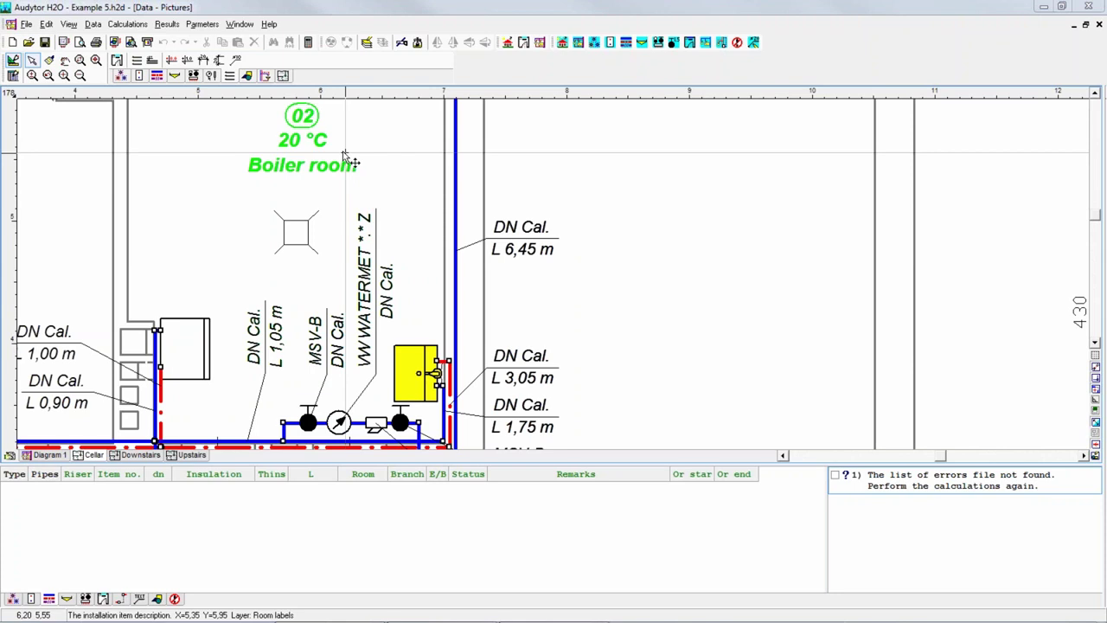
Open Example 1.h2d, follow the first riser down to its base and display the data of the MTCV-A valve
{"action": "left_click", "coordinate": [28, 43]}
{"action": "double_click", "coordinate": [457, 217]}
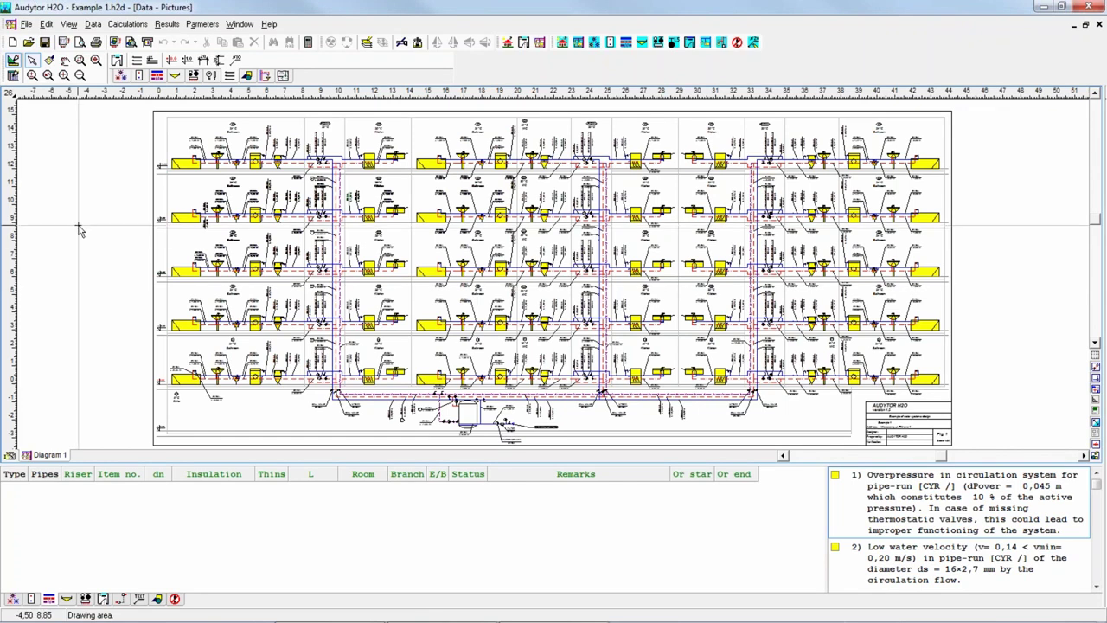
{"action": "mouse_move", "coordinate": [137, 117]}
{"action": "left_mouse_down"}
{"action": "mouse_move", "coordinate": [342, 199]}
{"action": "mouse_move", "coordinate": [391, 181]}
{"action": "left_mouse_up"}
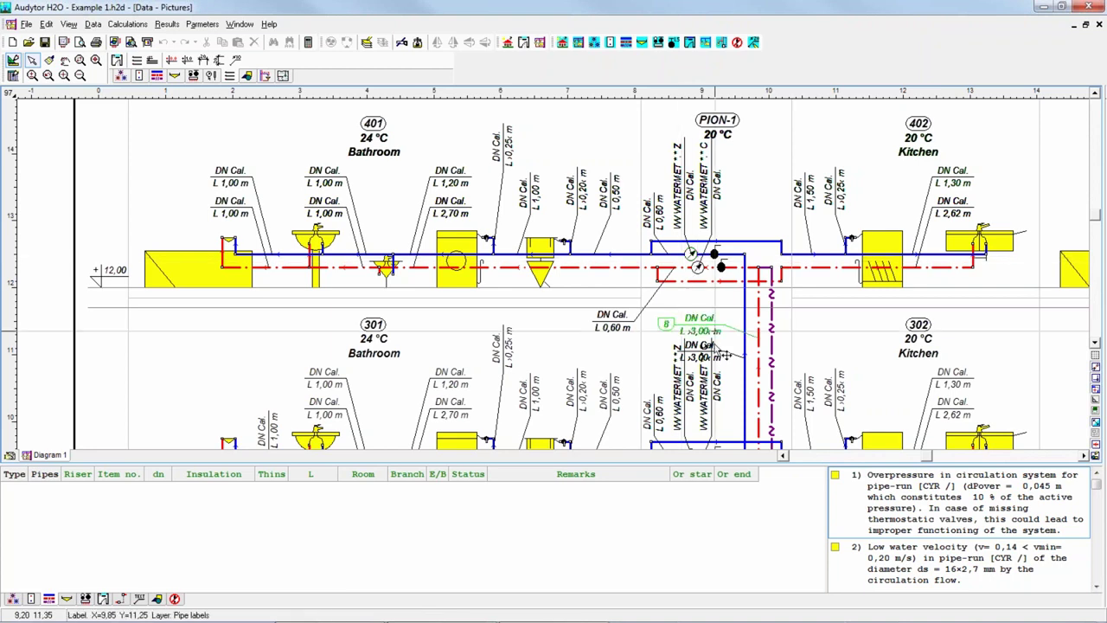
{"action": "scroll", "coordinate": [716, 284], "scroll_direction": "down", "scroll_amount": 3}
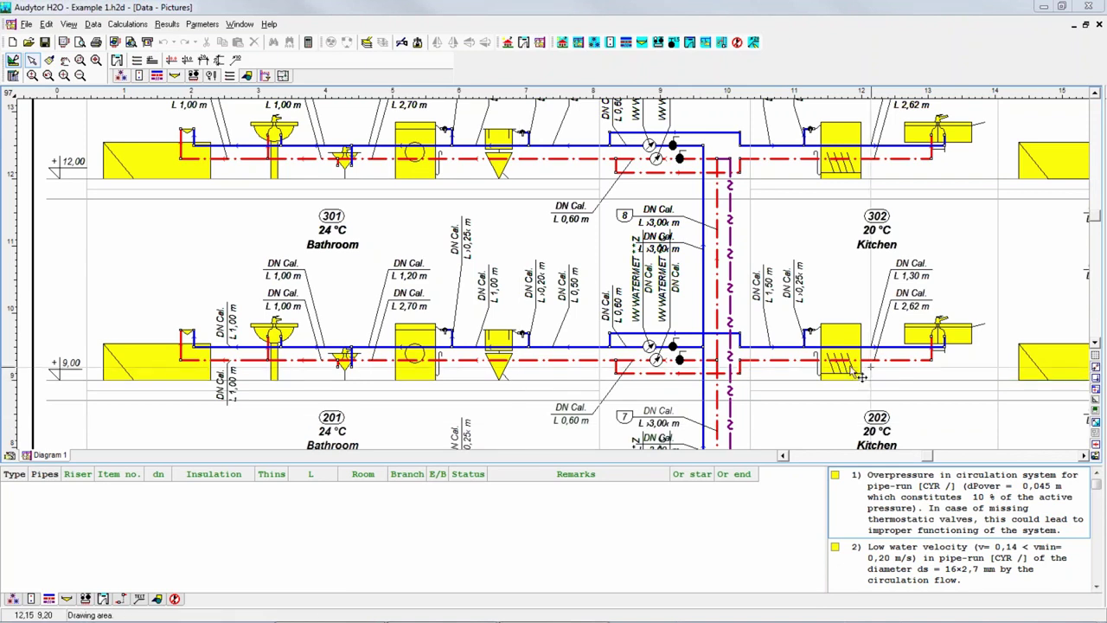
{"action": "middle_click_drag", "start_coordinate": [792, 390], "coordinate": [699, 229]}
{"action": "scroll", "coordinate": [664, 420], "scroll_direction": "down", "scroll_amount": 8}
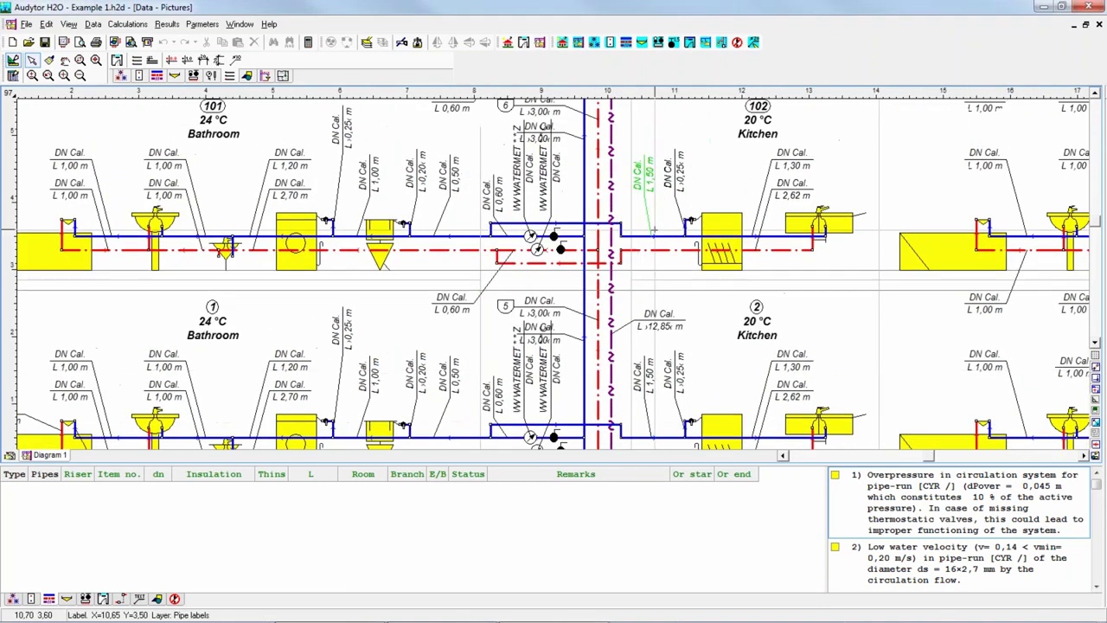
{"action": "scroll", "coordinate": [640, 285], "scroll_direction": "down", "scroll_amount": 2}
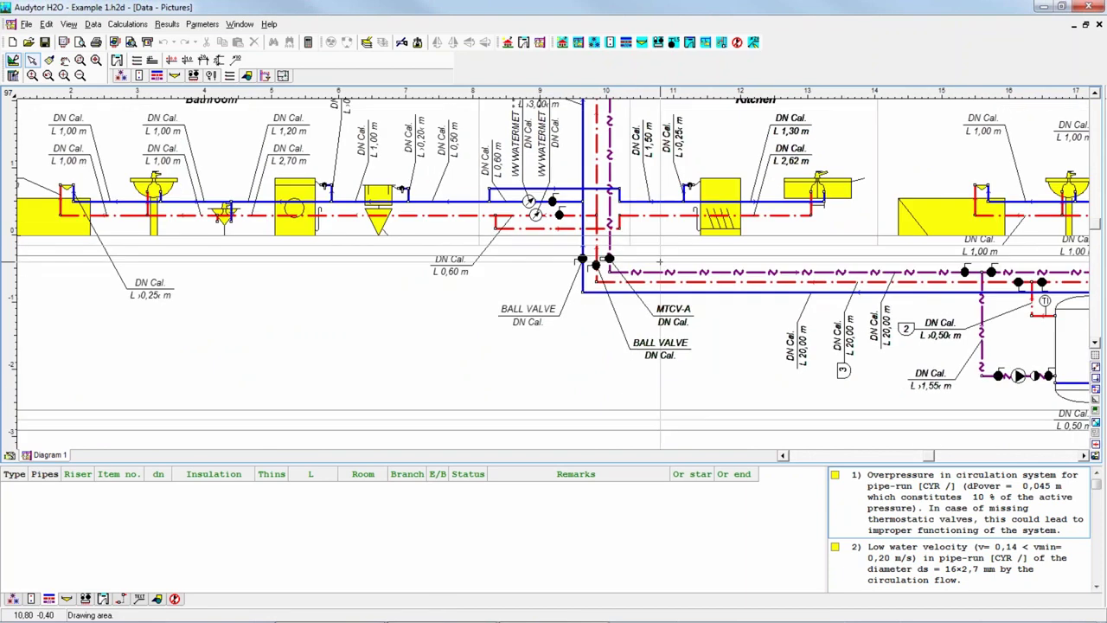
{"action": "left_click", "coordinate": [610, 259]}
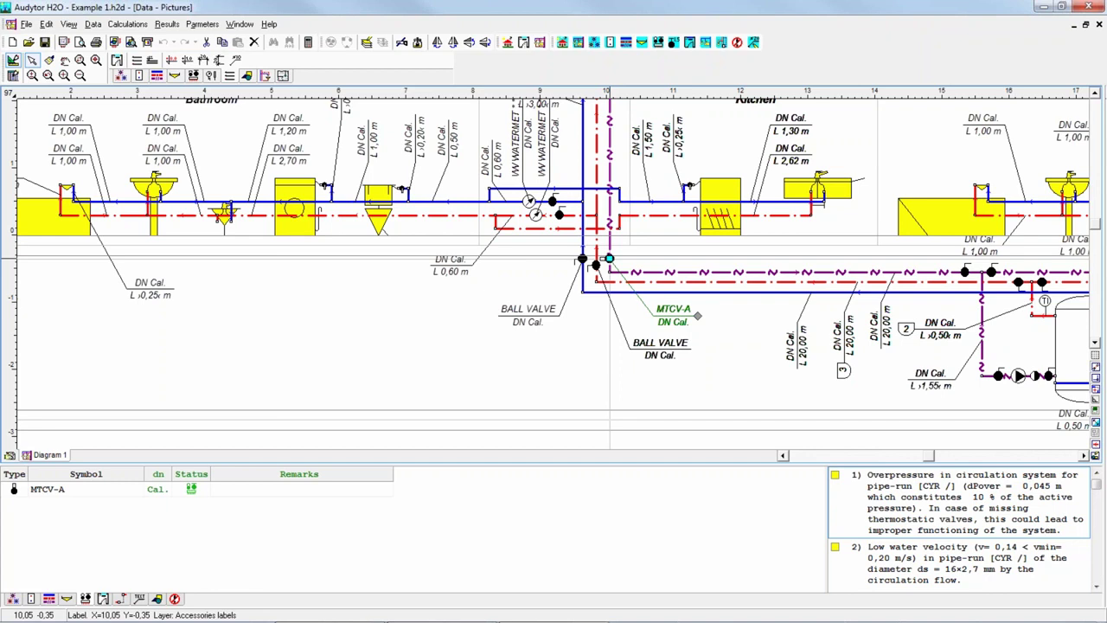
Open Example 3.h2d without saving the changes to Example 1
{"action": "left_click", "coordinate": [29, 42]}
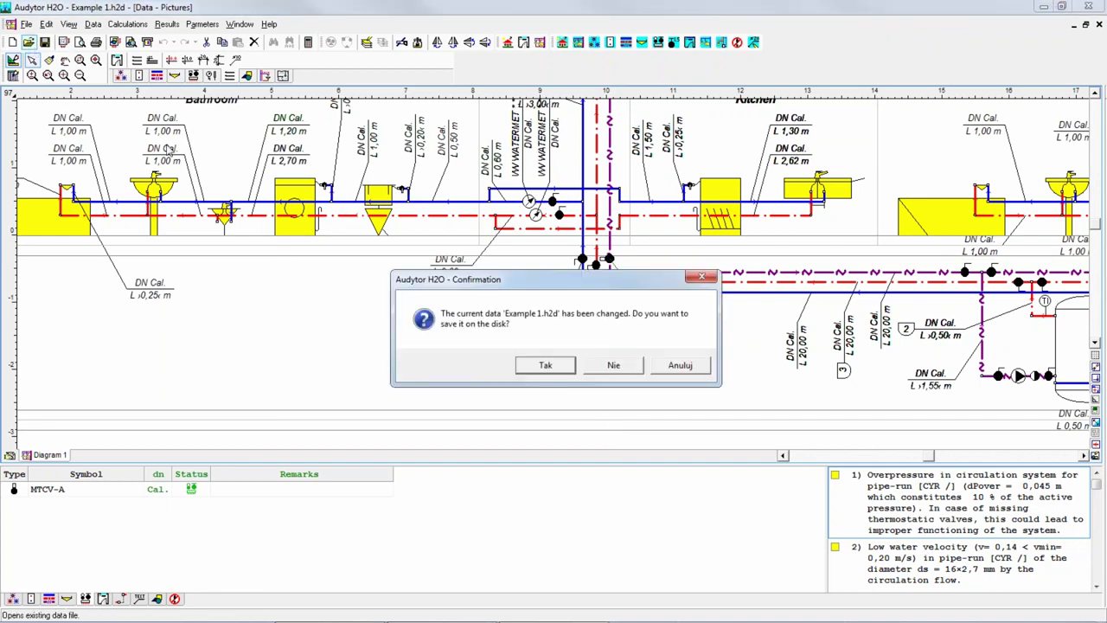
{"action": "left_click", "coordinate": [634, 371]}
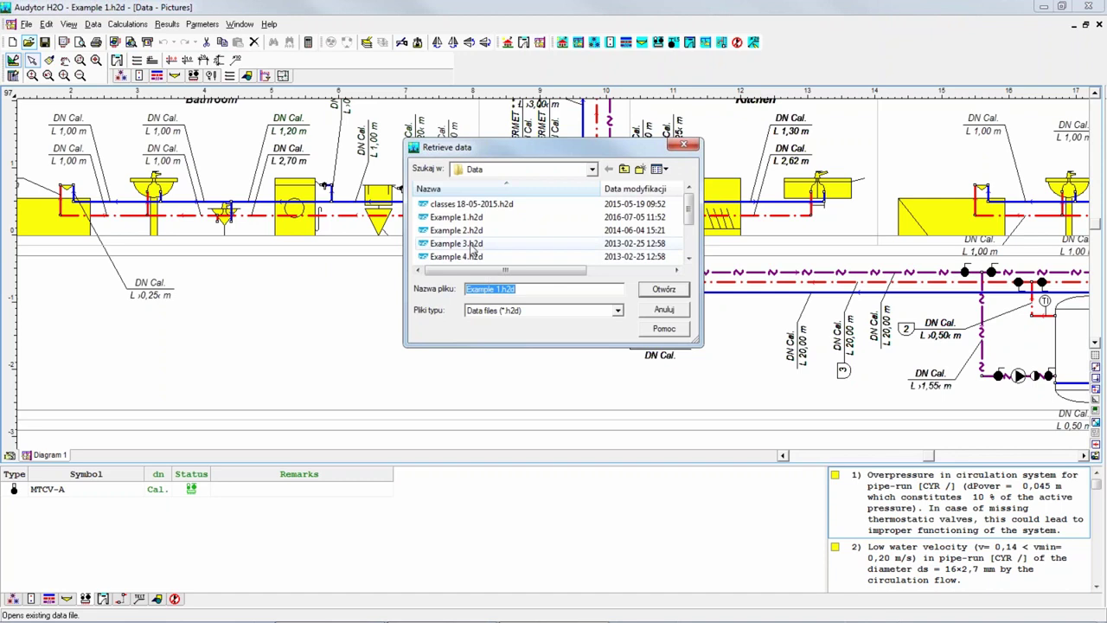
{"action": "left_click", "coordinate": [471, 245]}
{"action": "double_click", "coordinate": [471, 245]}
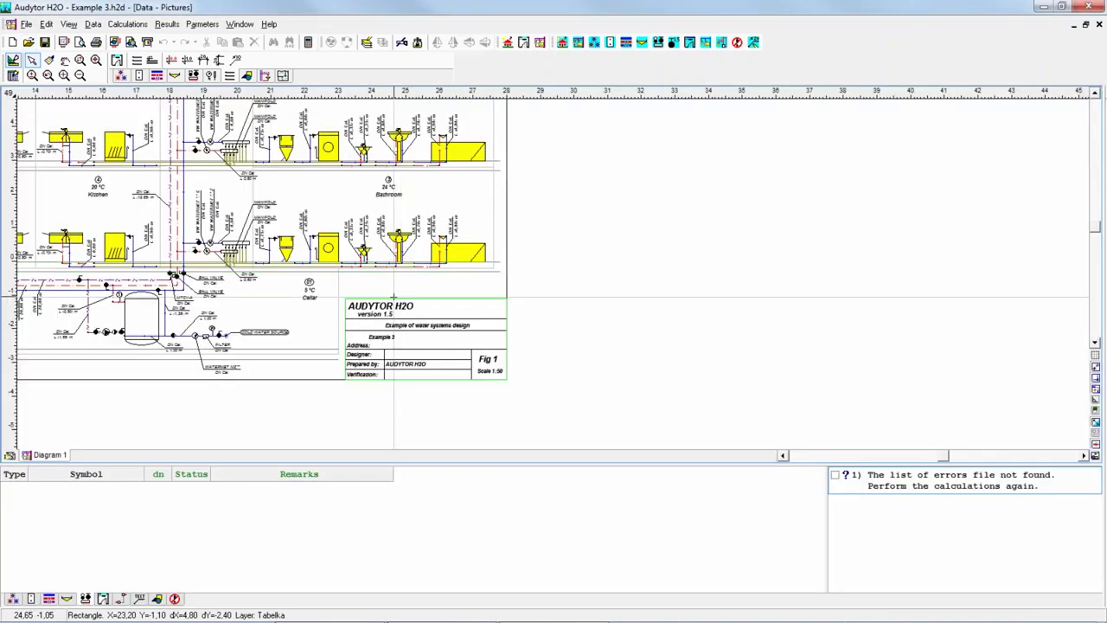
Inspect the manifold's remote pipe connection and the data of the horizontal toilet and washing machine pipe runs in bathroom 401
{"action": "scroll", "coordinate": [381, 294], "scroll_direction": "down", "scroll_amount": 5}
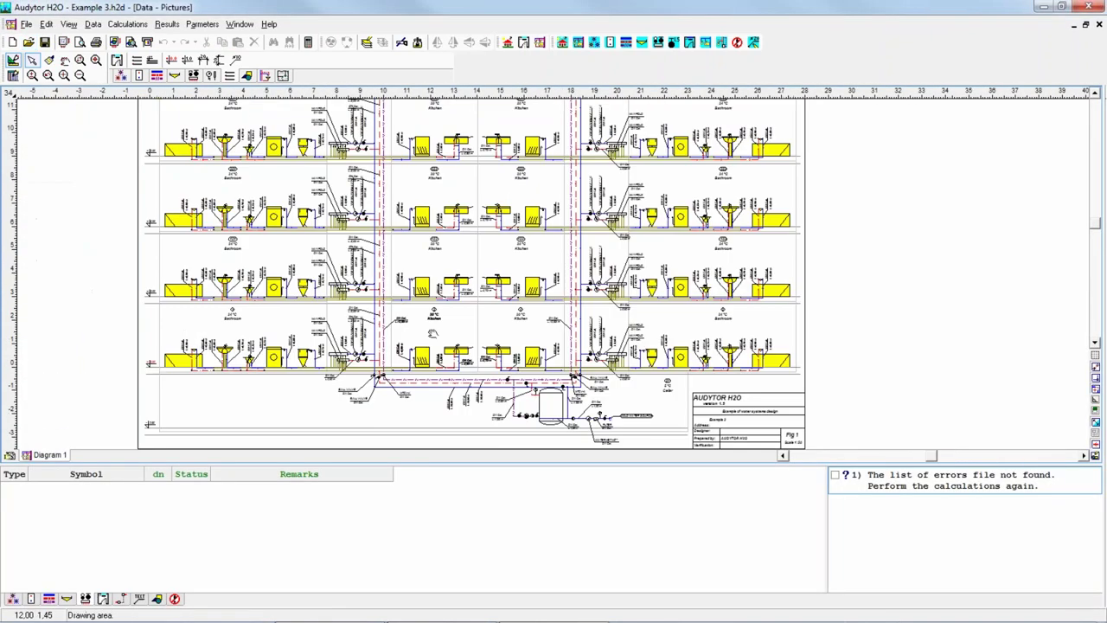
{"action": "scroll", "coordinate": [445, 370], "scroll_direction": "down", "scroll_amount": 1}
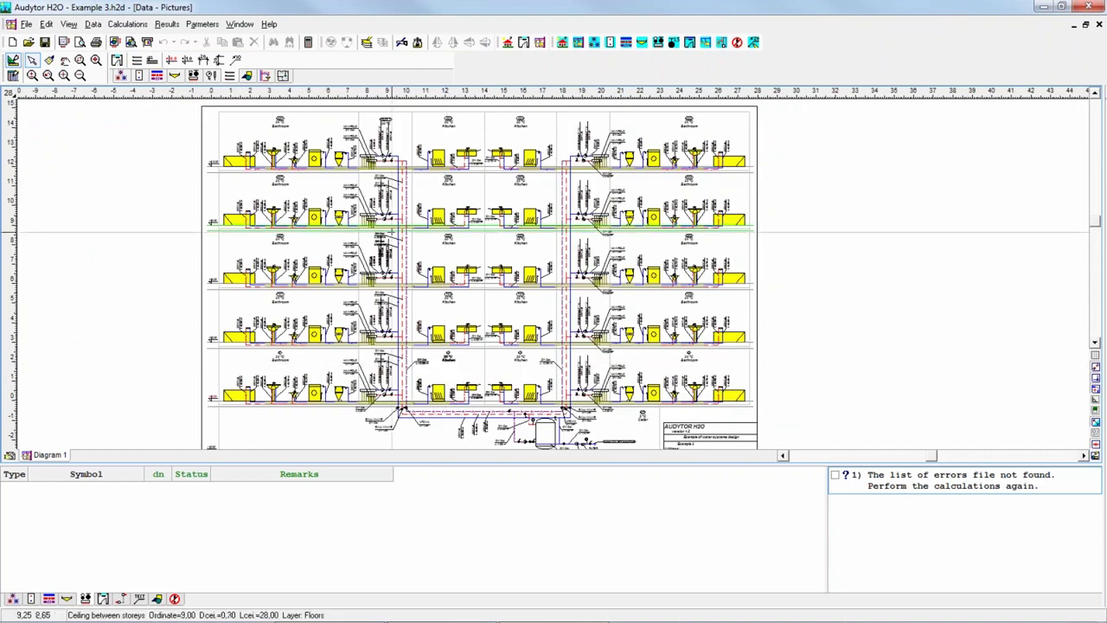
{"action": "scroll", "coordinate": [417, 281], "scroll_direction": "up", "scroll_amount": 3}
{"action": "scroll", "coordinate": [417, 283], "scroll_direction": "up", "scroll_amount": 2}
{"action": "scroll", "coordinate": [407, 266], "scroll_direction": "up", "scroll_amount": 4}
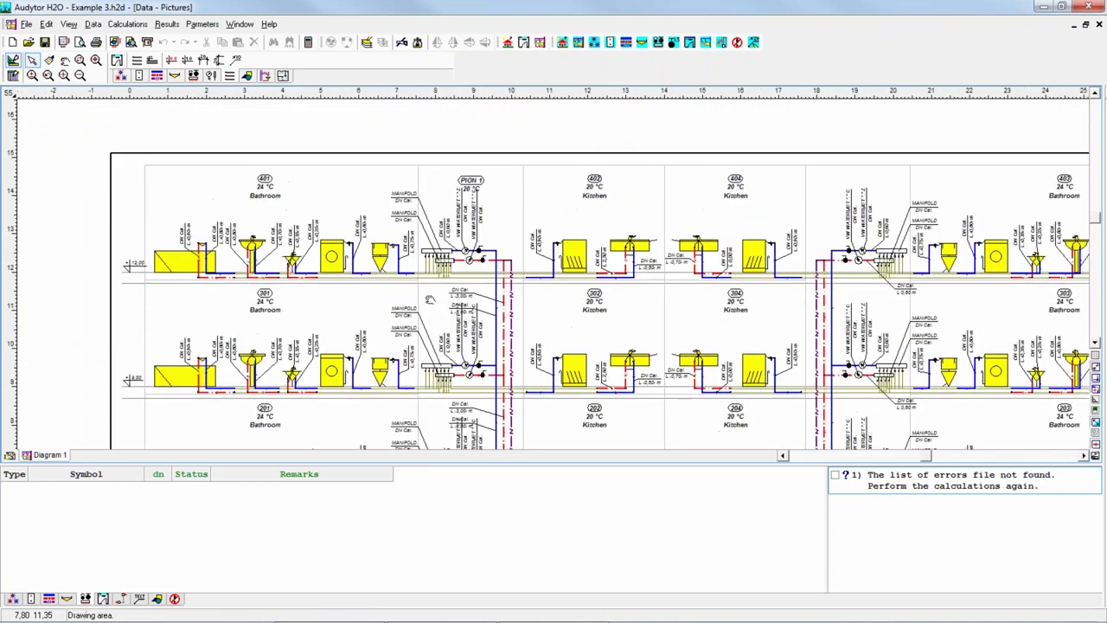
{"action": "left_click", "coordinate": [427, 296]}
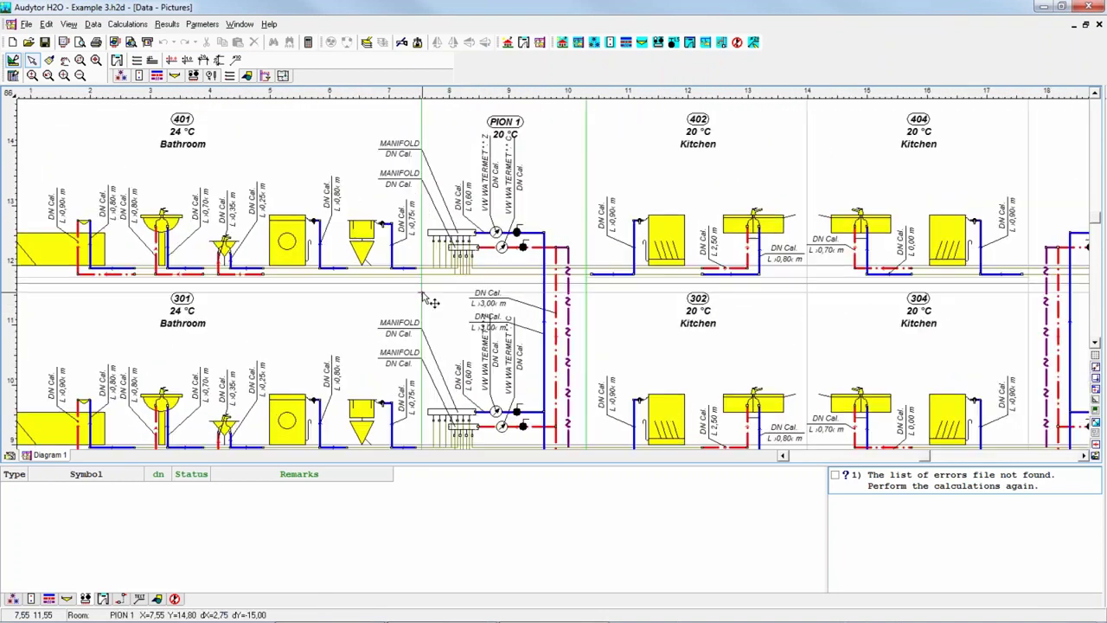
{"action": "middle_click_drag", "start_coordinate": [426, 297], "coordinate": [523, 311]}
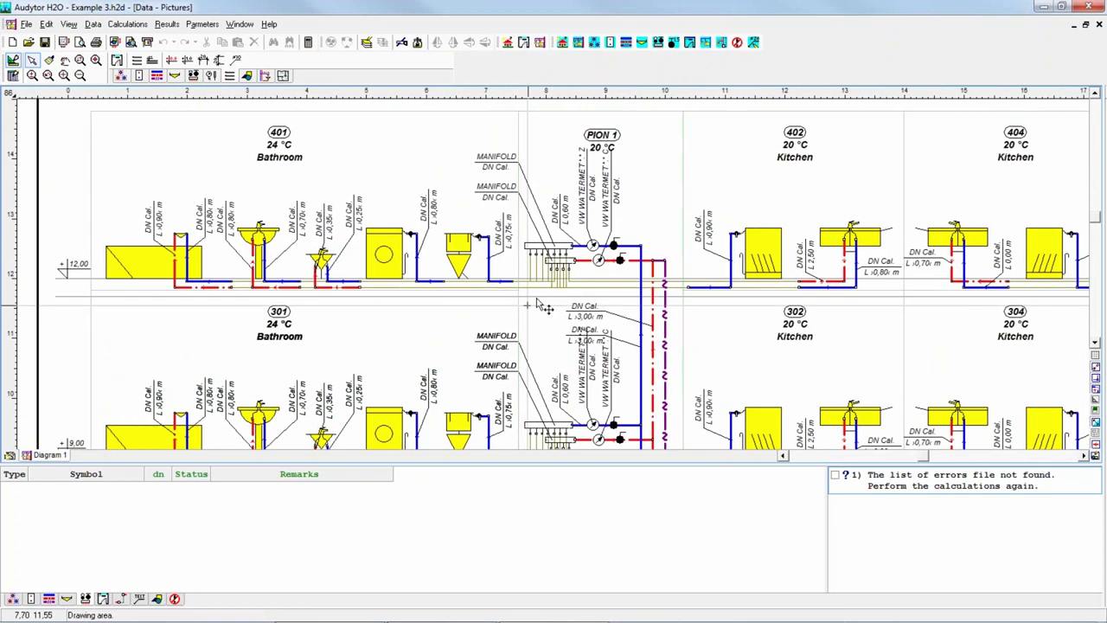
{"action": "scroll", "coordinate": [536, 242], "scroll_direction": "up", "scroll_amount": 2}
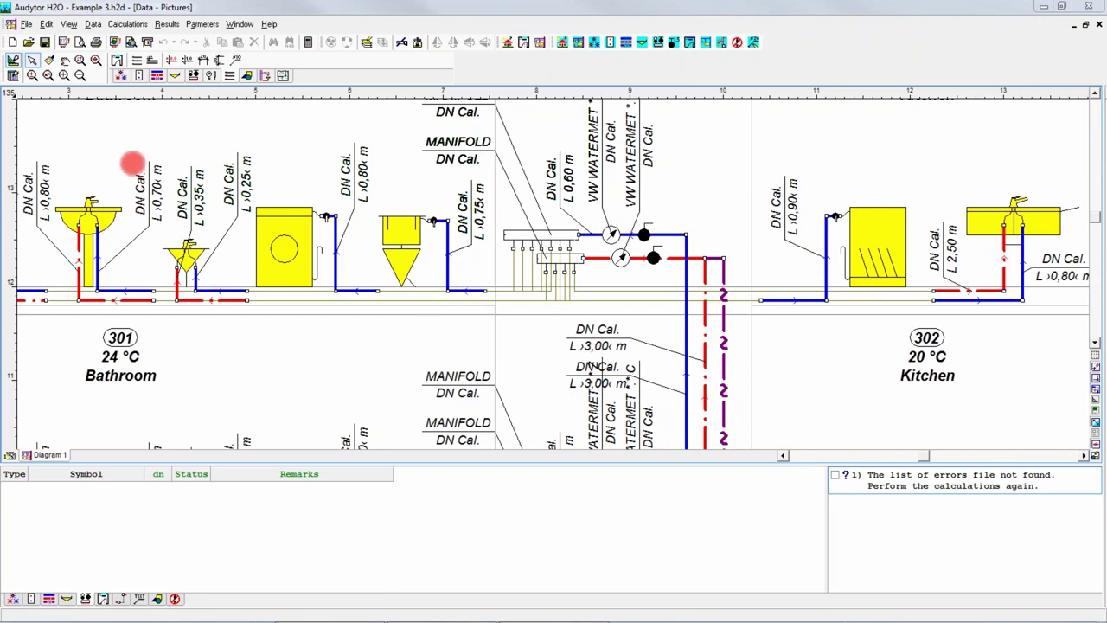
{"action": "left_click", "coordinate": [471, 291]}
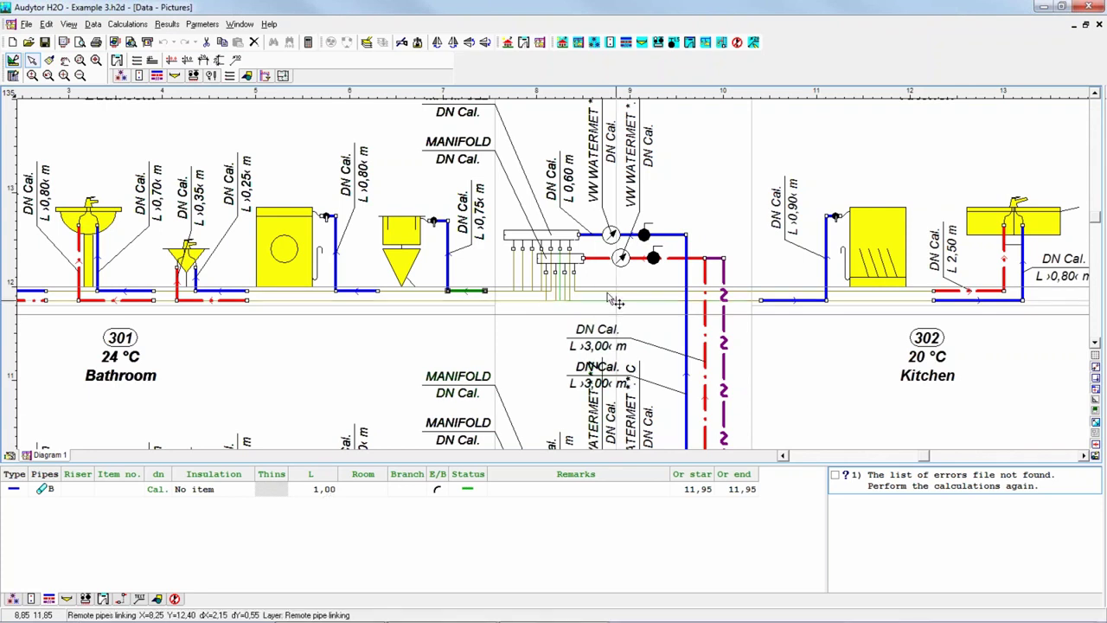
{"action": "left_click", "coordinate": [511, 291]}
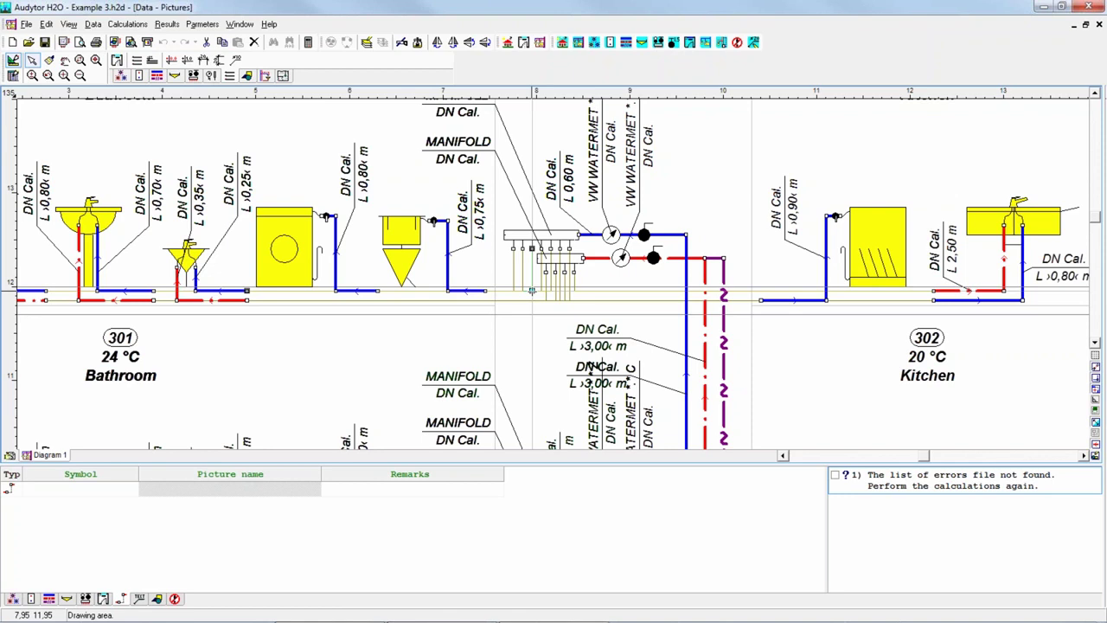
{"action": "left_click", "coordinate": [465, 293]}
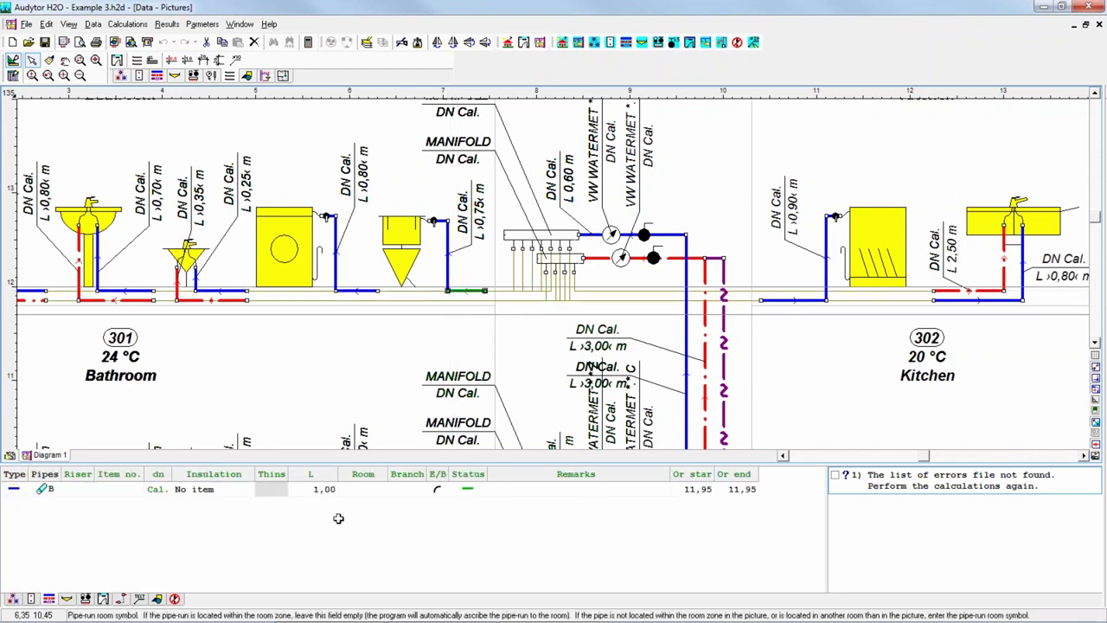
{"action": "left_click", "coordinate": [356, 290]}
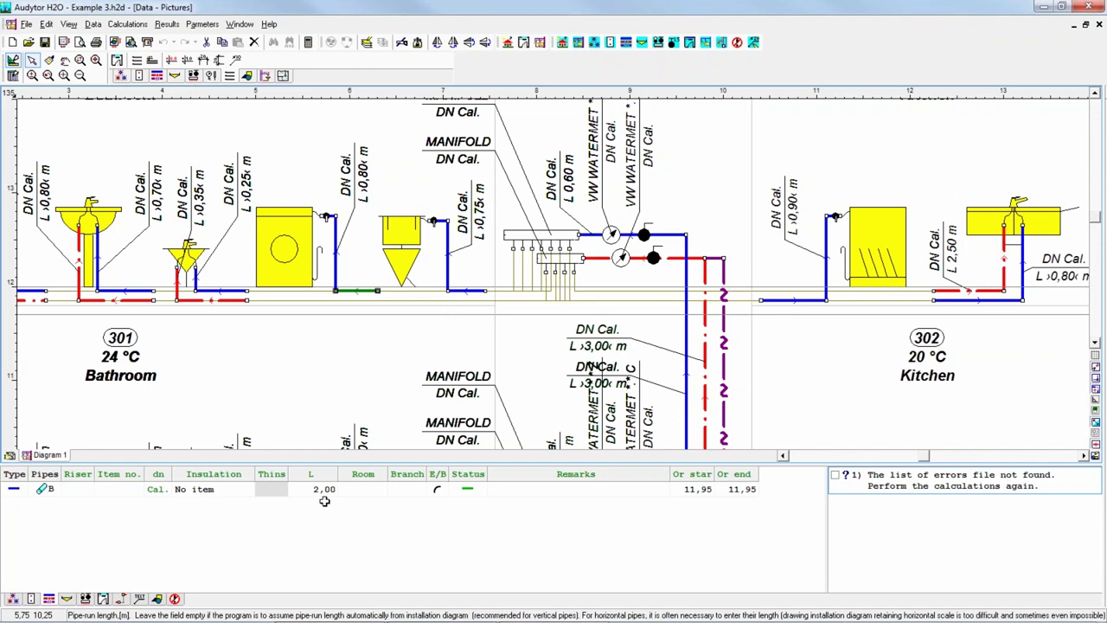
Open Example 4.h2d without saving the changes to Example 3
{"action": "left_click", "coordinate": [28, 42]}
{"action": "left_click", "coordinate": [604, 369]}
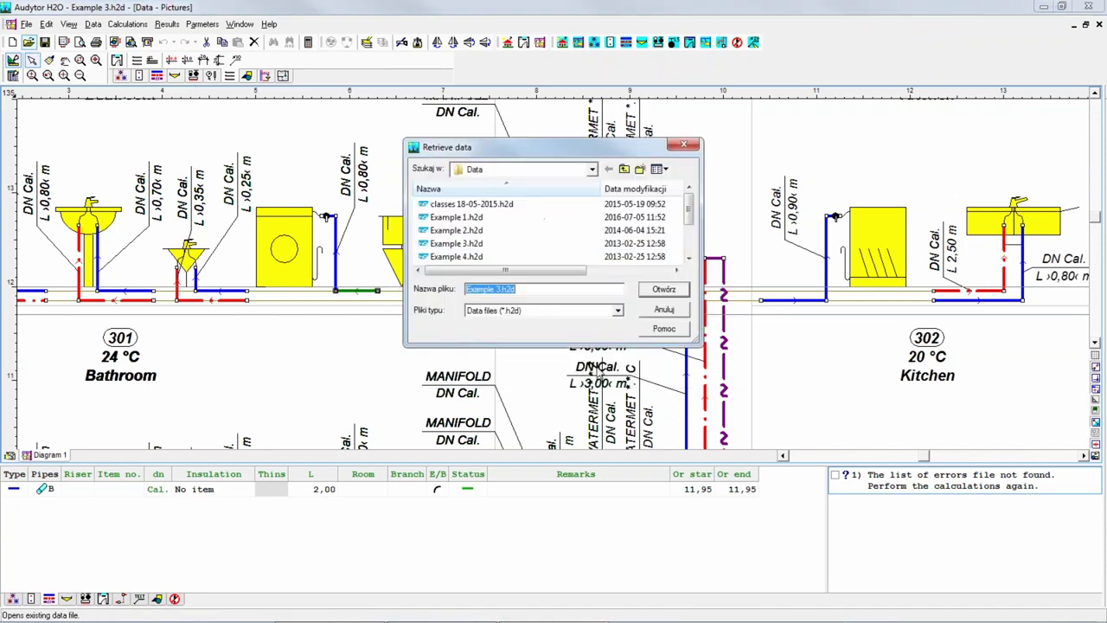
{"action": "double_click", "coordinate": [458, 257]}
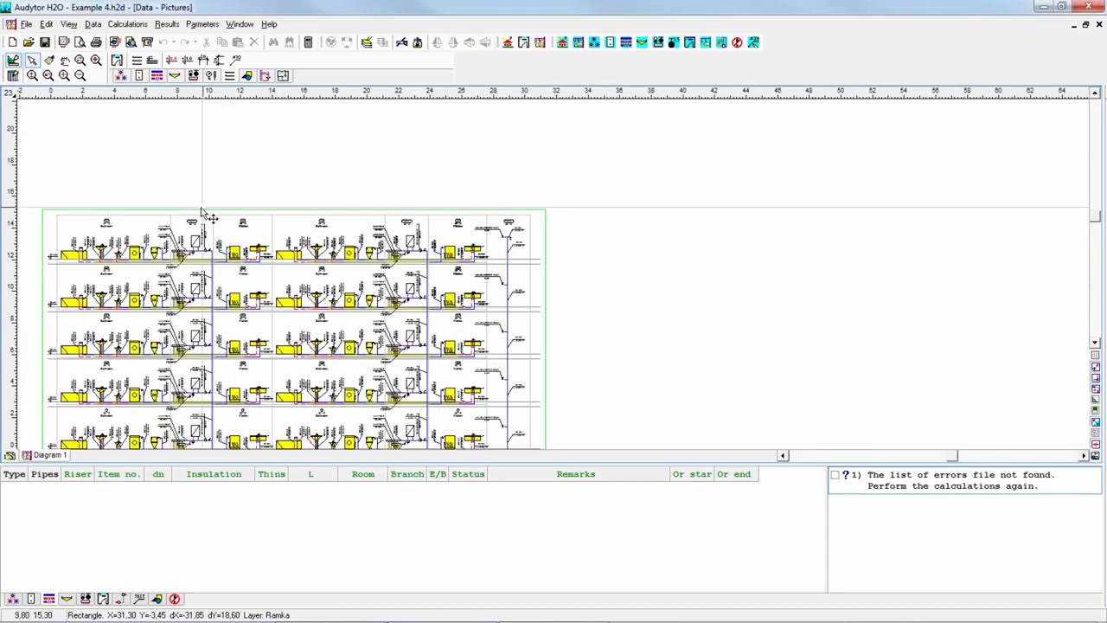
Locate the gas heater beside the manifolds on the top storey's first riser and display its data
{"action": "middle_click_drag", "start_coordinate": [232, 303], "coordinate": [294, 210]}
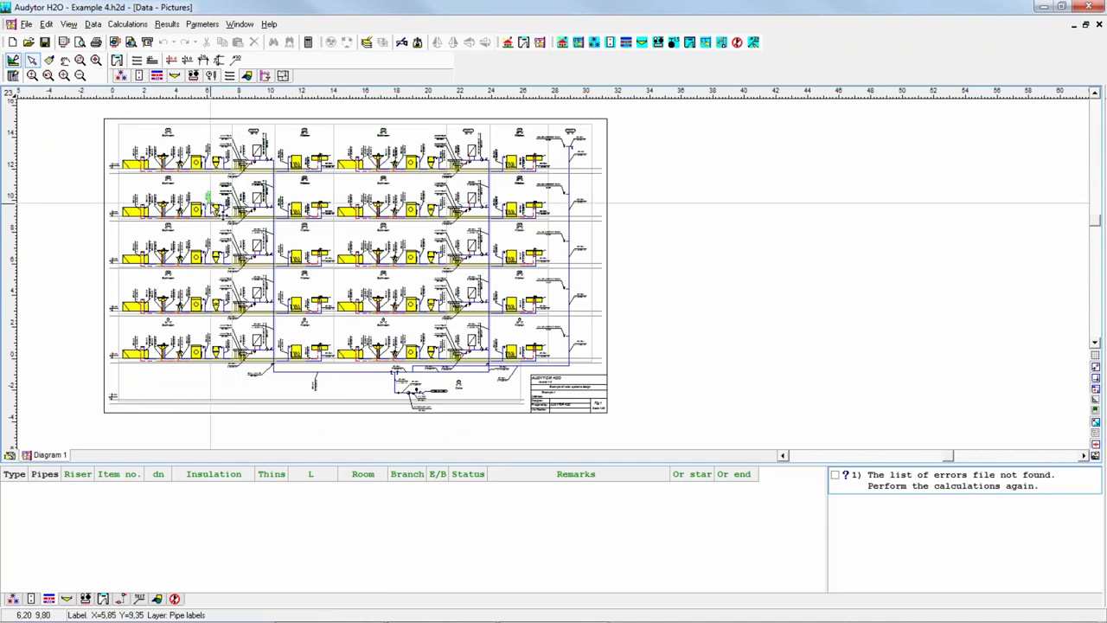
{"action": "scroll", "coordinate": [245, 184], "scroll_direction": "up", "scroll_amount": 2}
{"action": "middle_click_drag", "start_coordinate": [245, 184], "coordinate": [342, 226]}
{"action": "scroll", "coordinate": [341, 227], "scroll_direction": "up", "scroll_amount": 1}
{"action": "scroll", "coordinate": [342, 227], "scroll_direction": "up", "scroll_amount": 2}
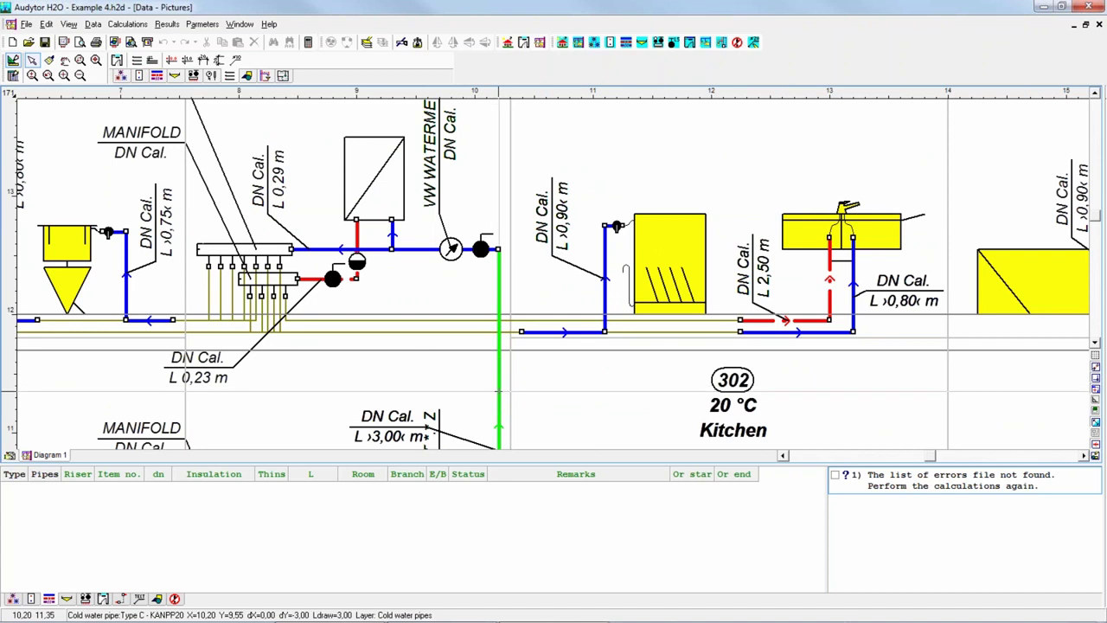
{"action": "left_click", "coordinate": [391, 171]}
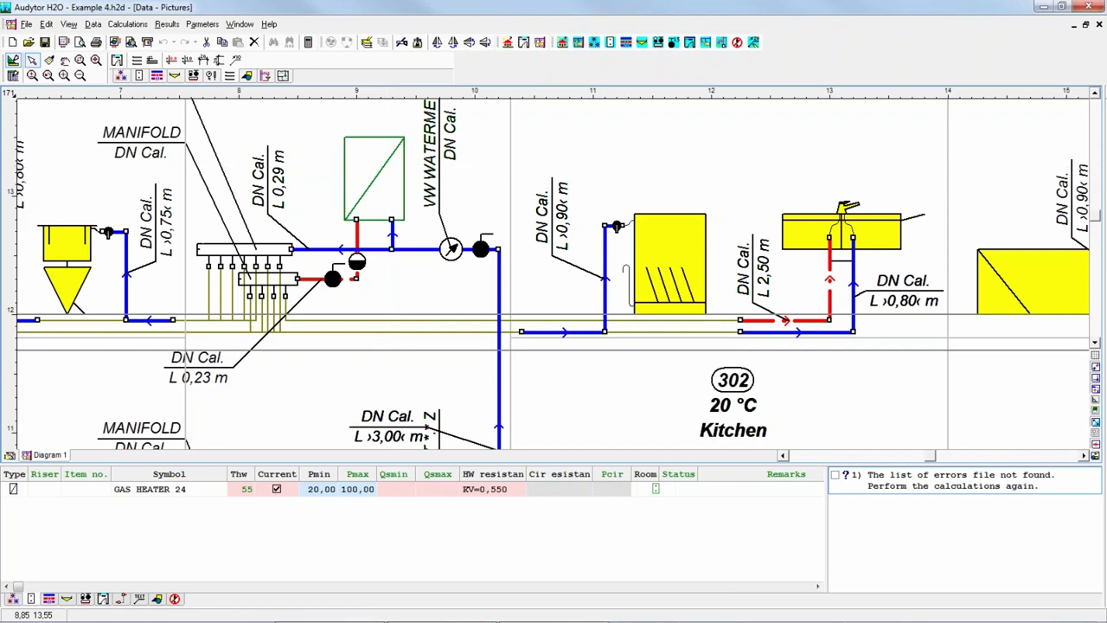
Open Example 5.h2d without saving the changes to Example 4, and fit the whole diagram in view
{"action": "left_click", "coordinate": [29, 42]}
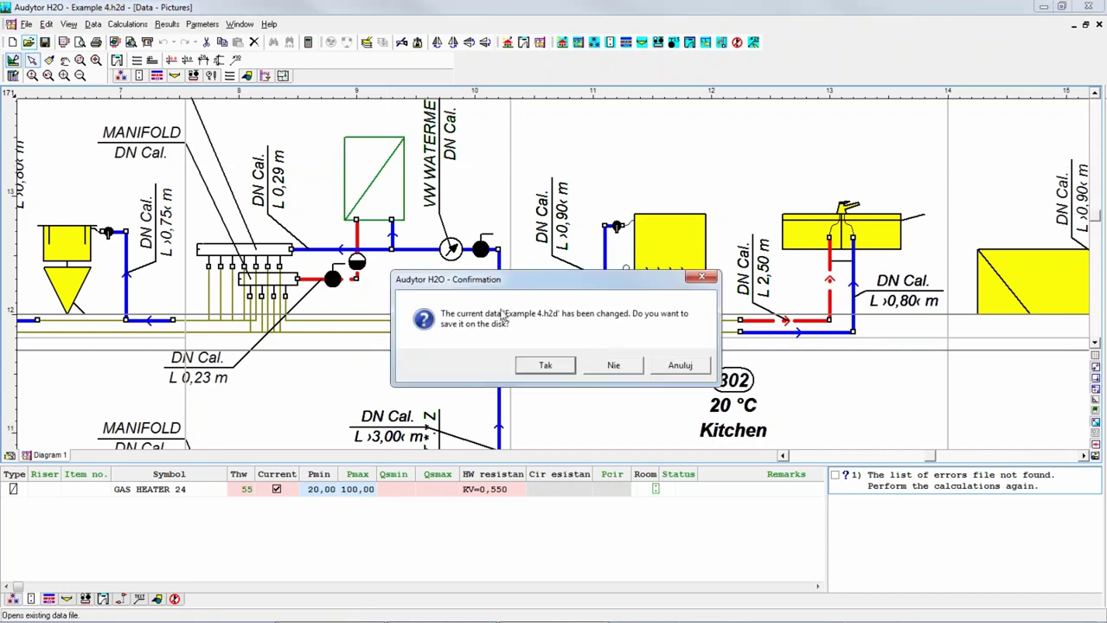
{"action": "left_click", "coordinate": [606, 364]}
{"action": "scroll", "coordinate": [692, 223], "scroll_direction": "down", "scroll_amount": 1}
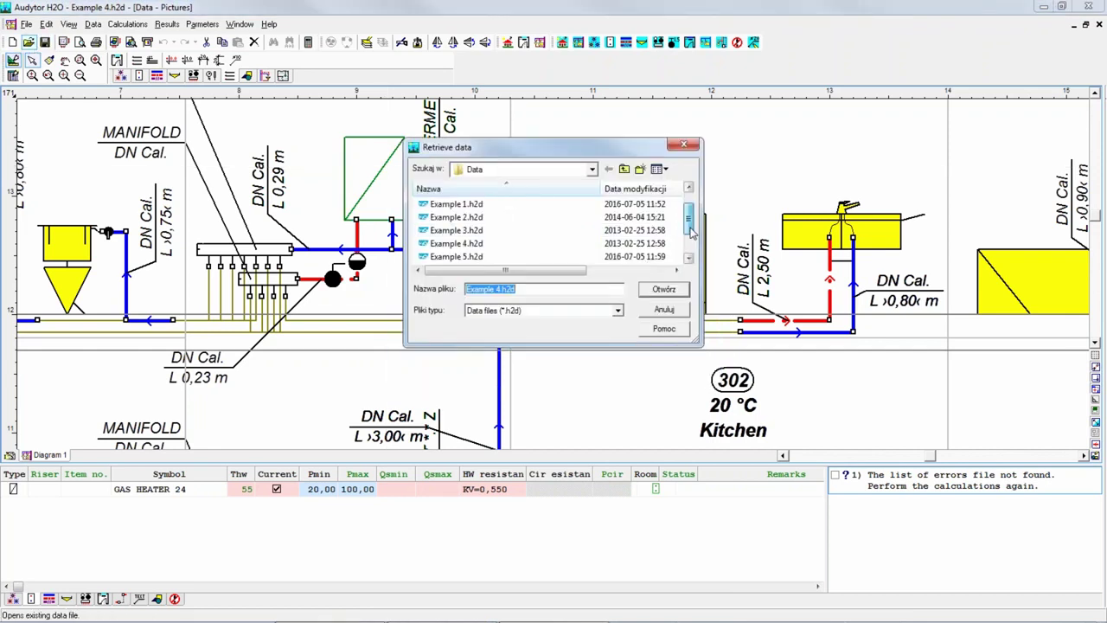
{"action": "double_click", "coordinate": [471, 257]}
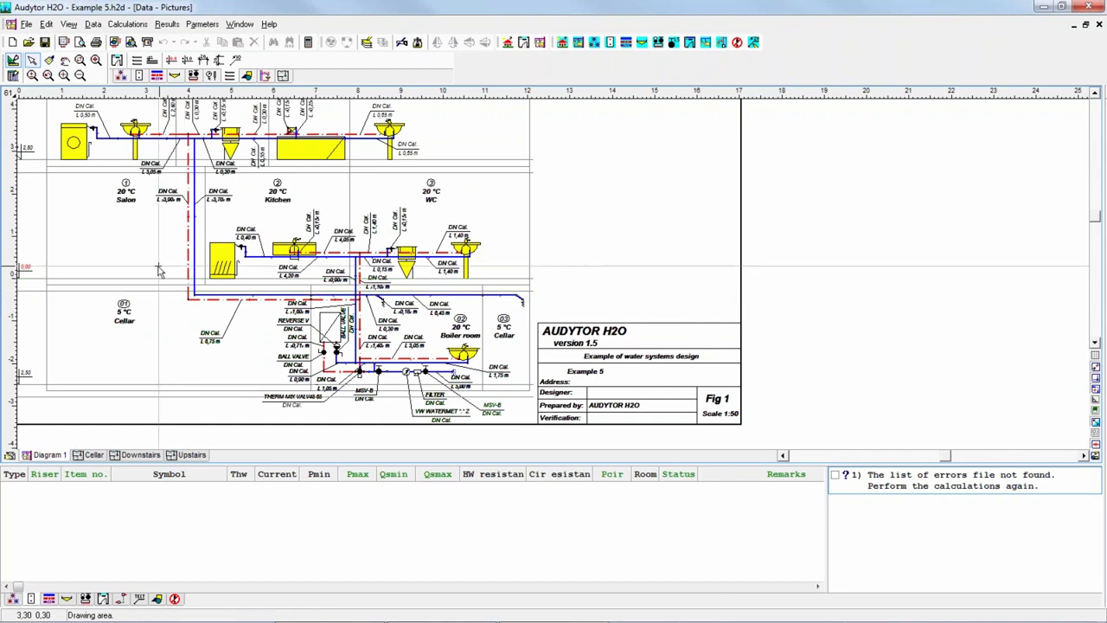
{"action": "key", "text": "Home"}
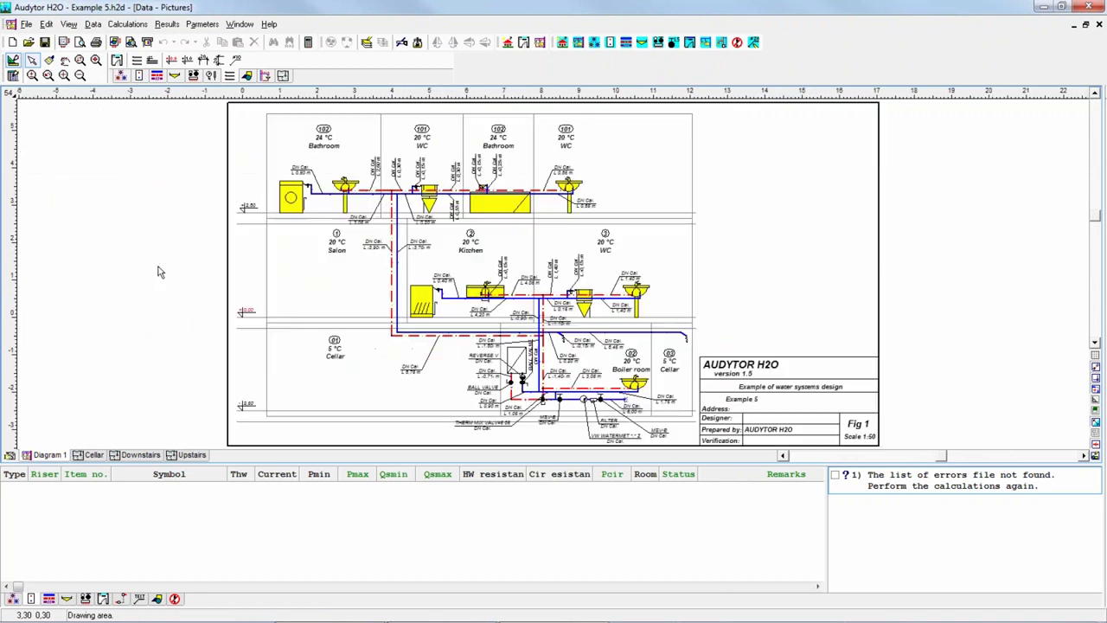
View the Cellar, Downstairs and Upstairs floor plans of Example 5 one after another
{"action": "left_click", "coordinate": [93, 455]}
{"action": "key", "text": "Home"}
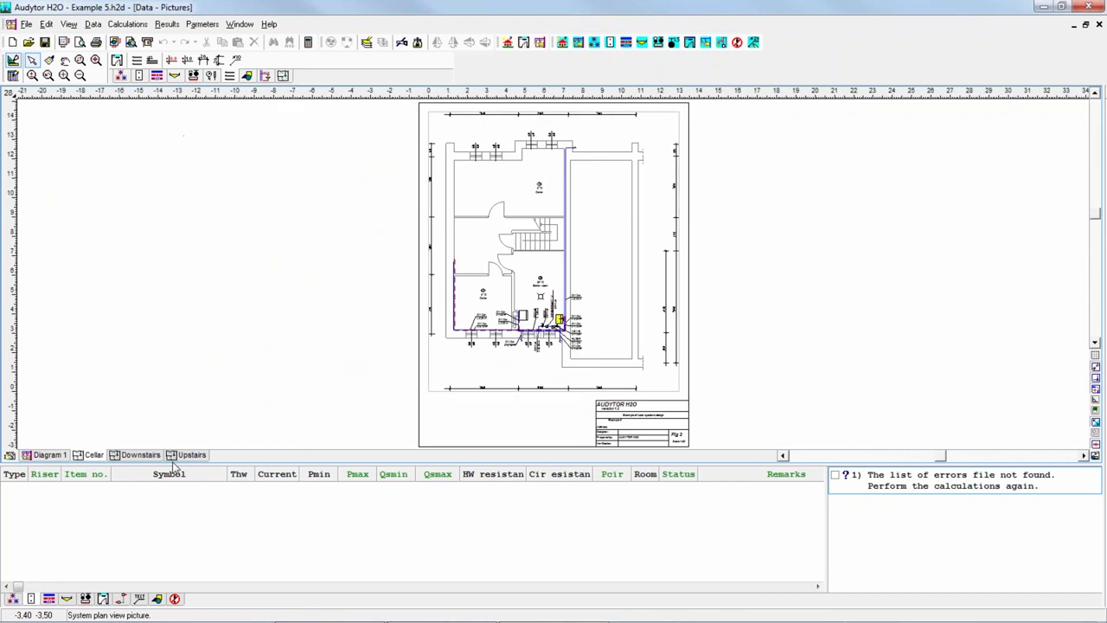
{"action": "left_click", "coordinate": [140, 456]}
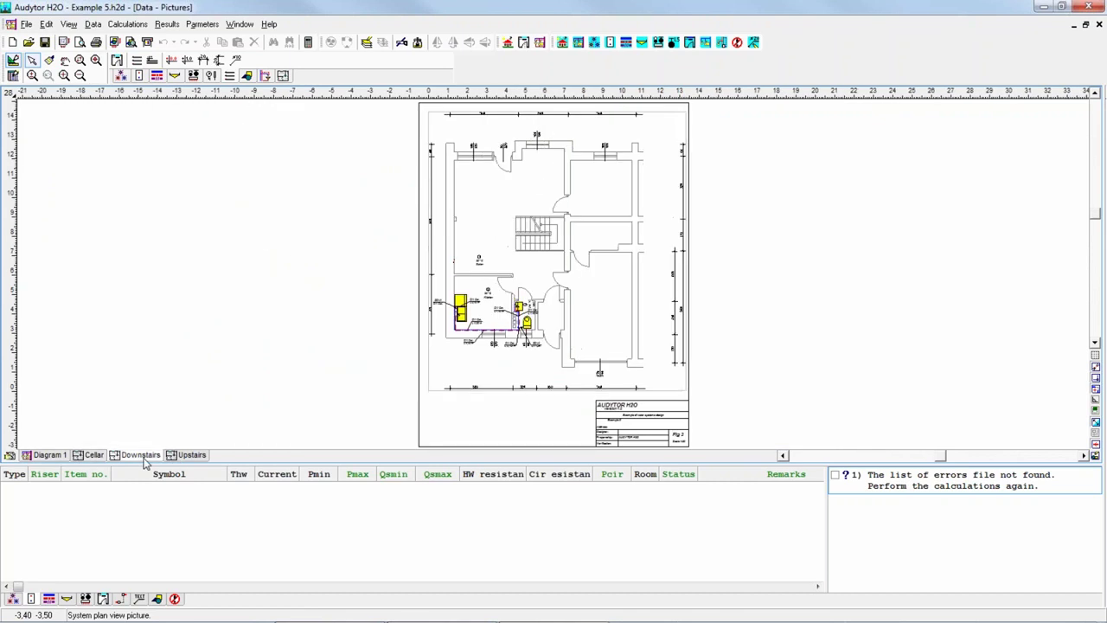
{"action": "left_click", "coordinate": [189, 456]}
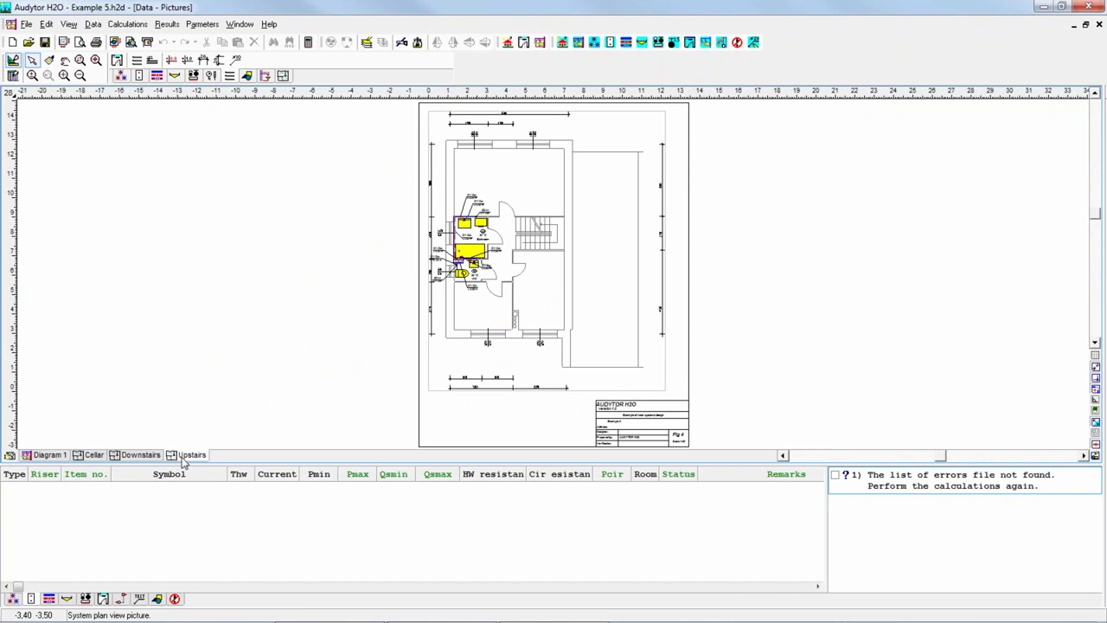
Examine the pipe runs around bathroom 102 and the WC on the Upstairs plan, including the pipe labels above the washbasin
{"action": "scroll", "coordinate": [476, 253], "scroll_direction": "up", "scroll_amount": 5}
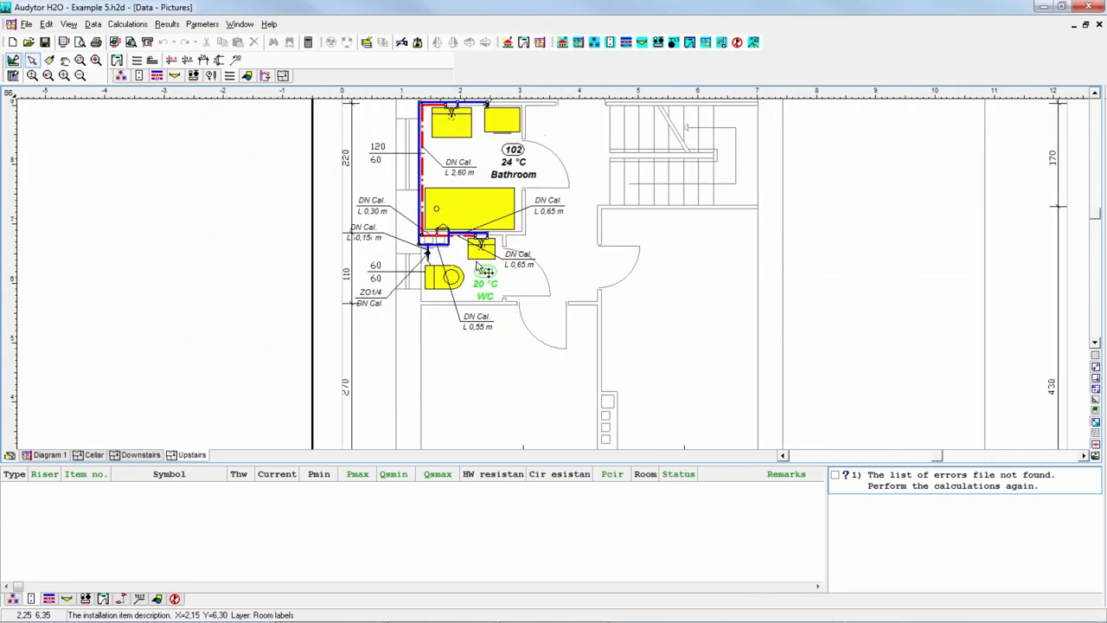
{"action": "scroll", "coordinate": [492, 264], "scroll_direction": "up", "scroll_amount": 3}
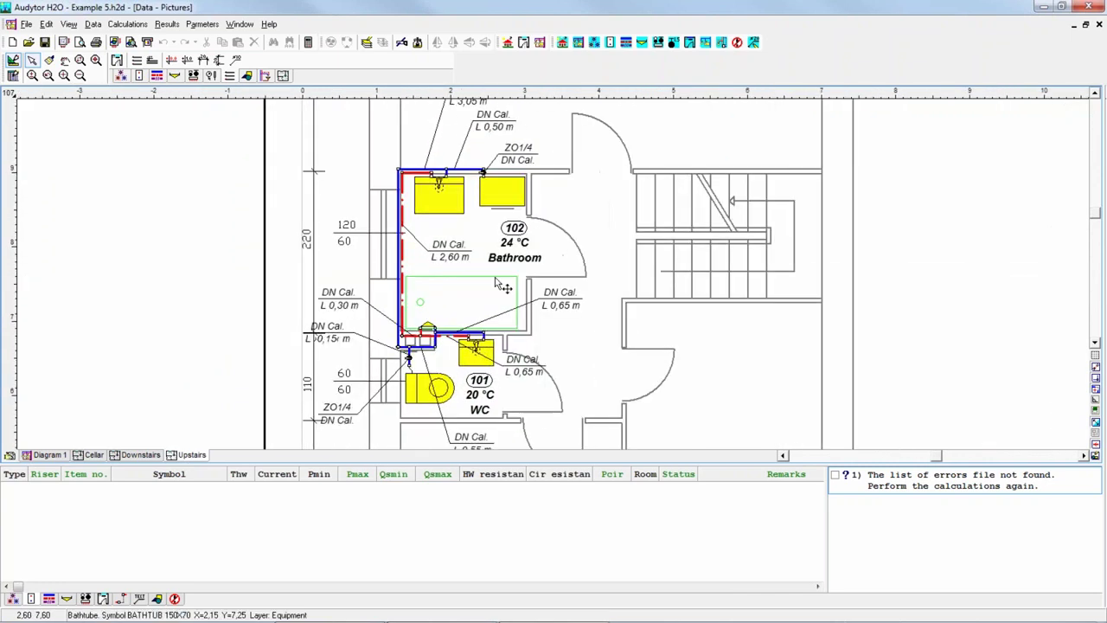
{"action": "scroll", "coordinate": [491, 257], "scroll_direction": "down", "scroll_amount": 2}
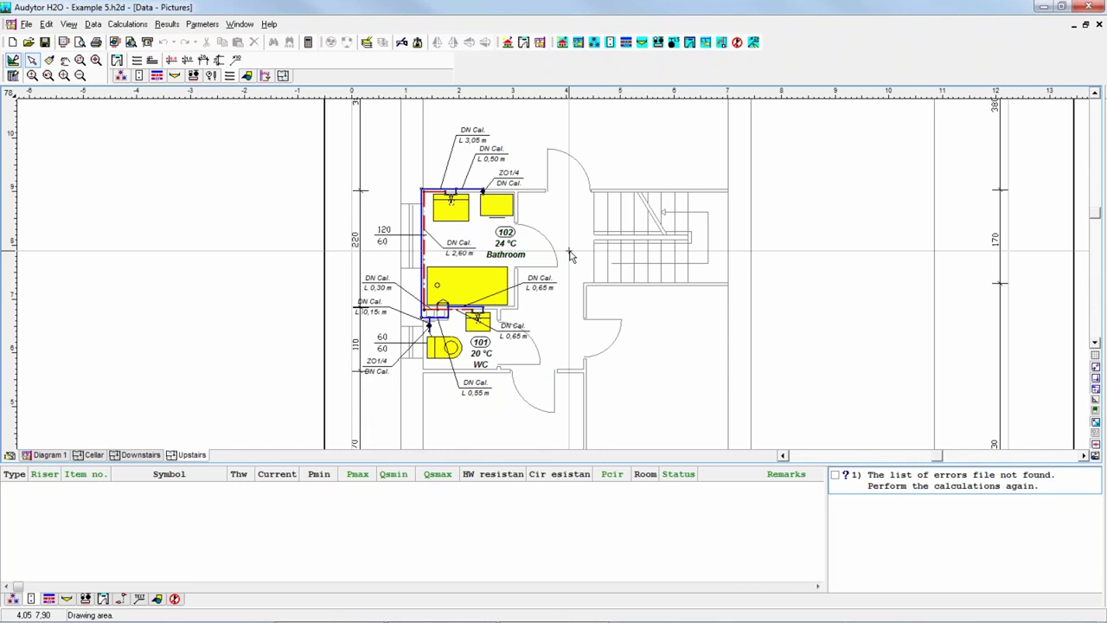
{"action": "scroll", "coordinate": [514, 211], "scroll_direction": "up", "scroll_amount": 1}
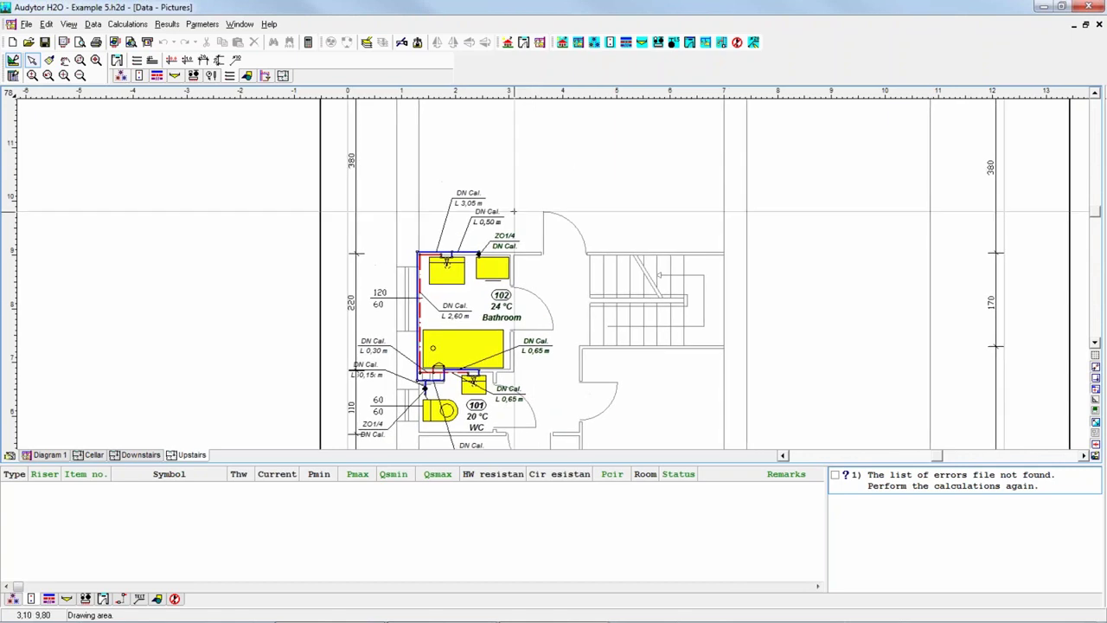
{"action": "scroll", "coordinate": [514, 211], "scroll_direction": "up", "scroll_amount": 3, "text": "ctrl"}
{"action": "scroll", "coordinate": [490, 205], "scroll_direction": "up", "scroll_amount": 1}
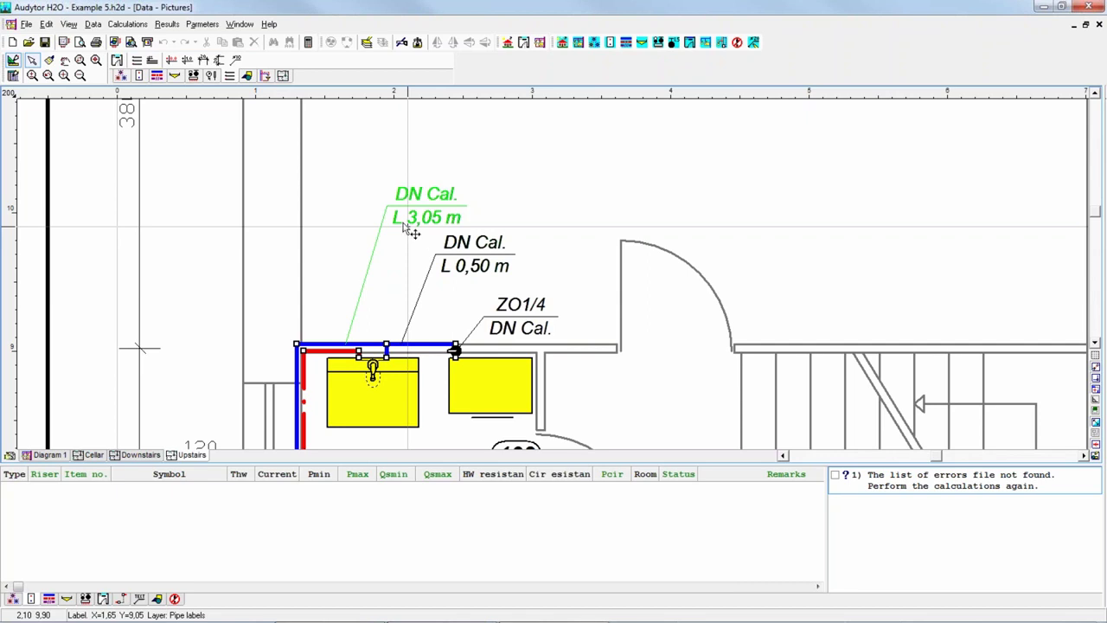
{"action": "left_click", "coordinate": [491, 196]}
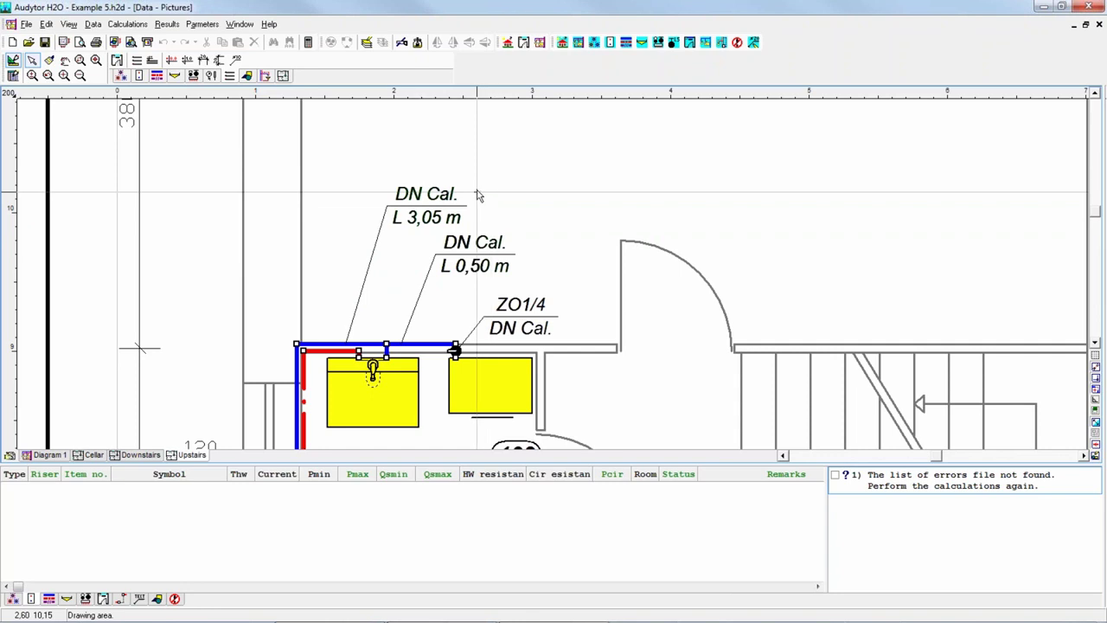
{"action": "left_click", "coordinate": [471, 192]}
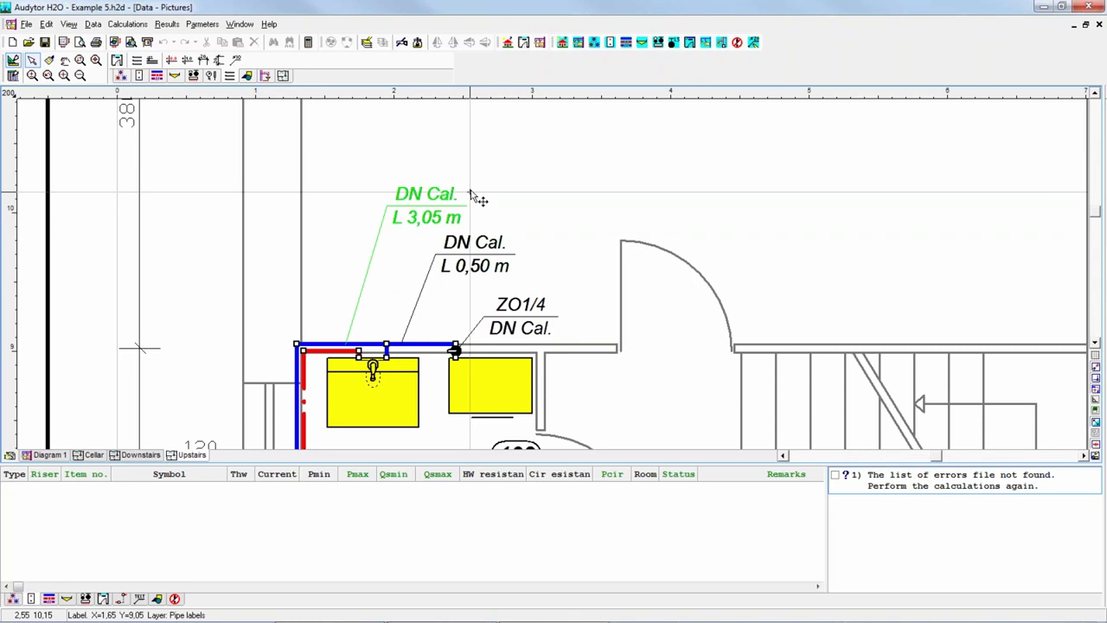
{"action": "left_click", "coordinate": [507, 170]}
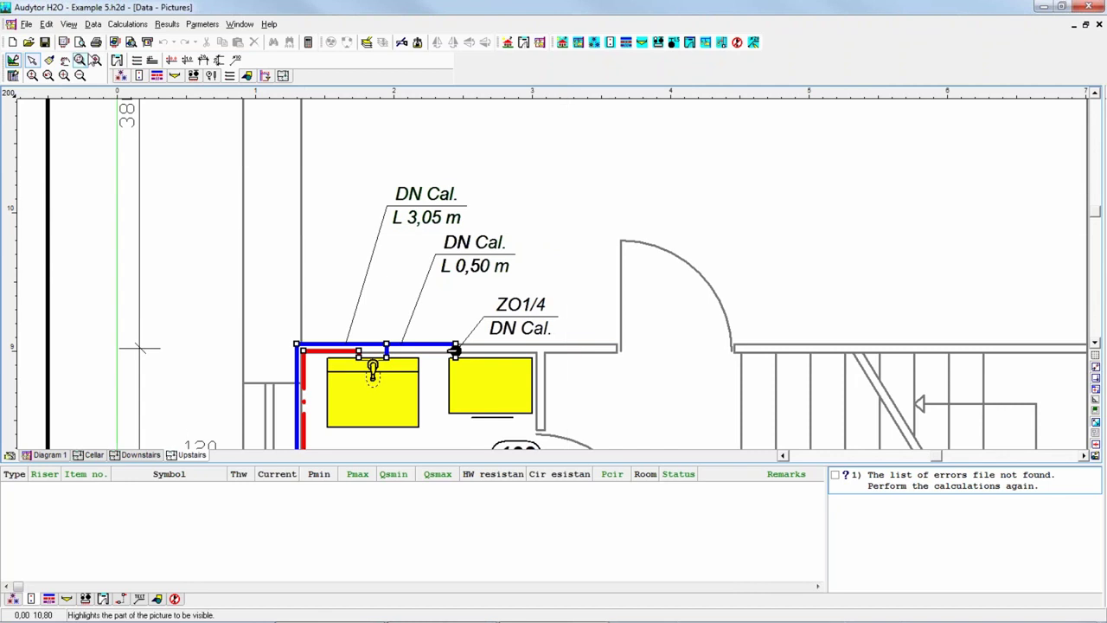
Run the calculations for Example 5, dismiss the error notice and display the results for Diagram 1
{"action": "left_click", "coordinate": [309, 43]}
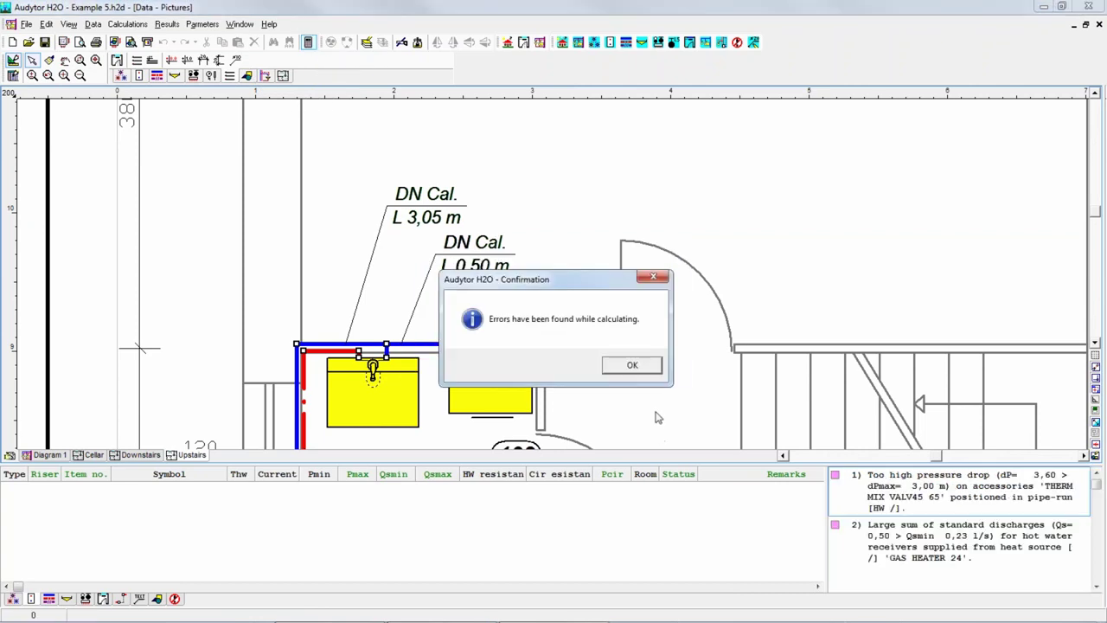
{"action": "left_click", "coordinate": [632, 365]}
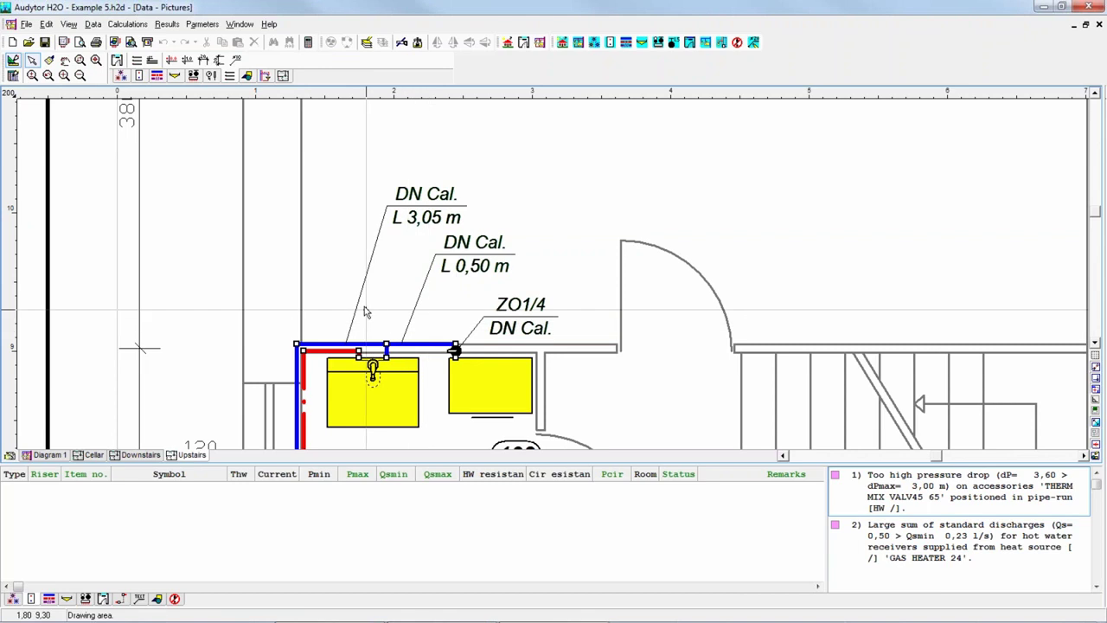
{"action": "key", "text": "ctrl+Tab"}
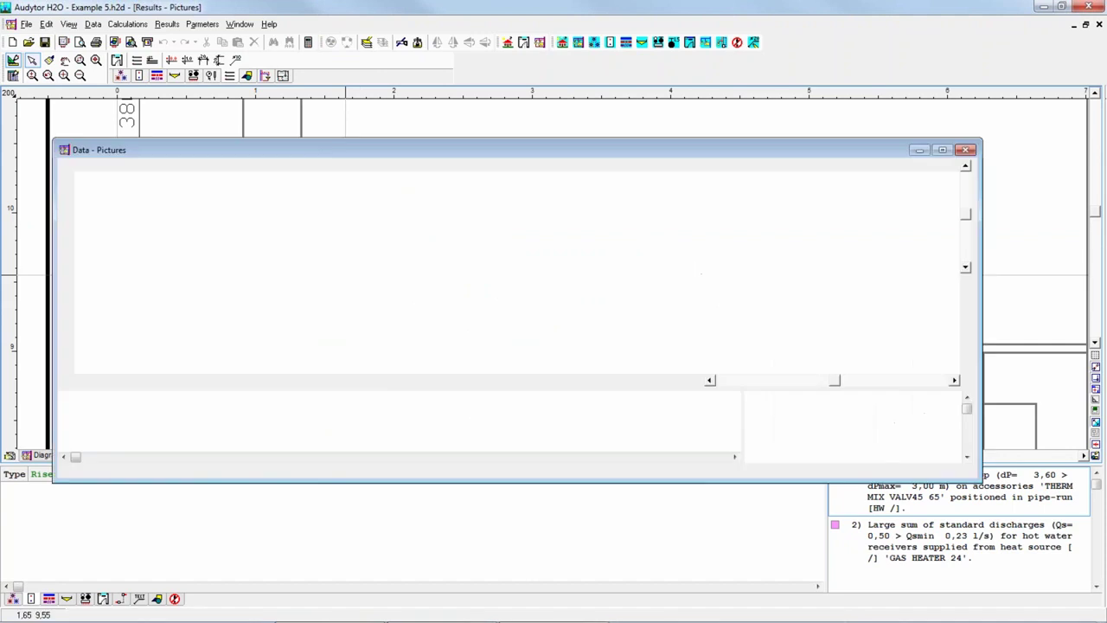
{"action": "key", "text": "ctrl+Tab"}
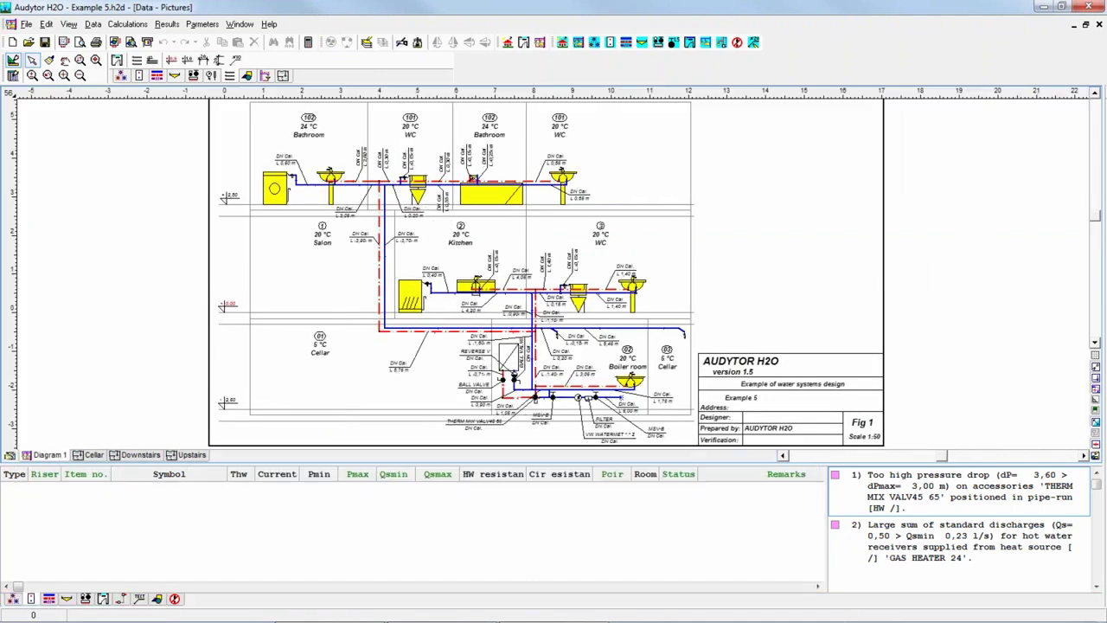
{"action": "key", "text": "ctrl+Tab"}
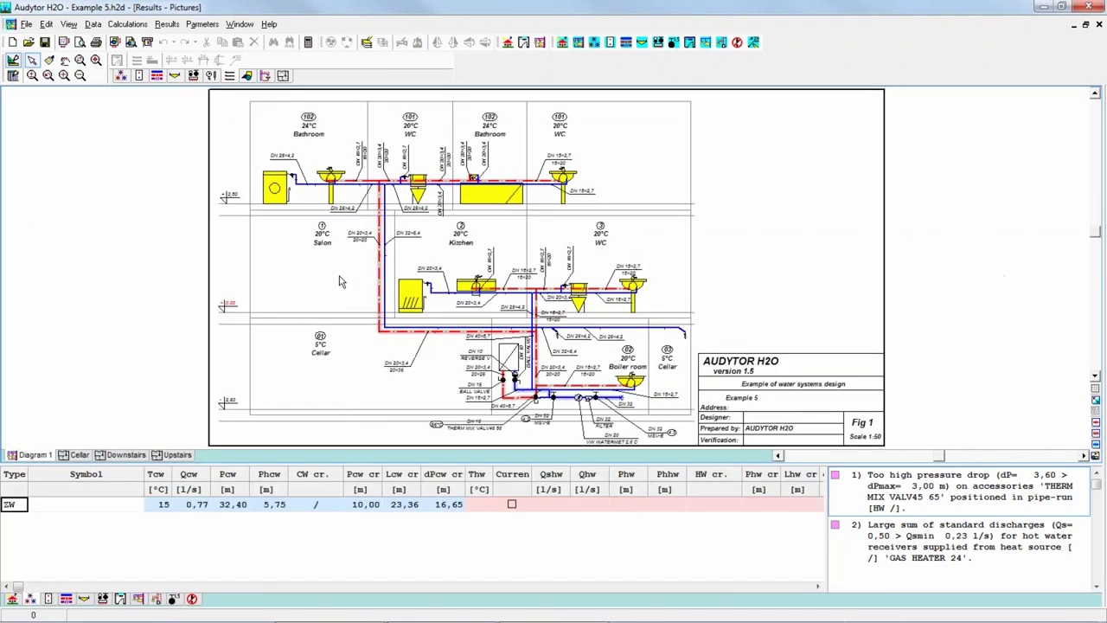
Compare the pipe labels around bathroom 102 on the Upstairs plan between the input data and the calculation results
{"action": "left_click", "coordinate": [1097, 421]}
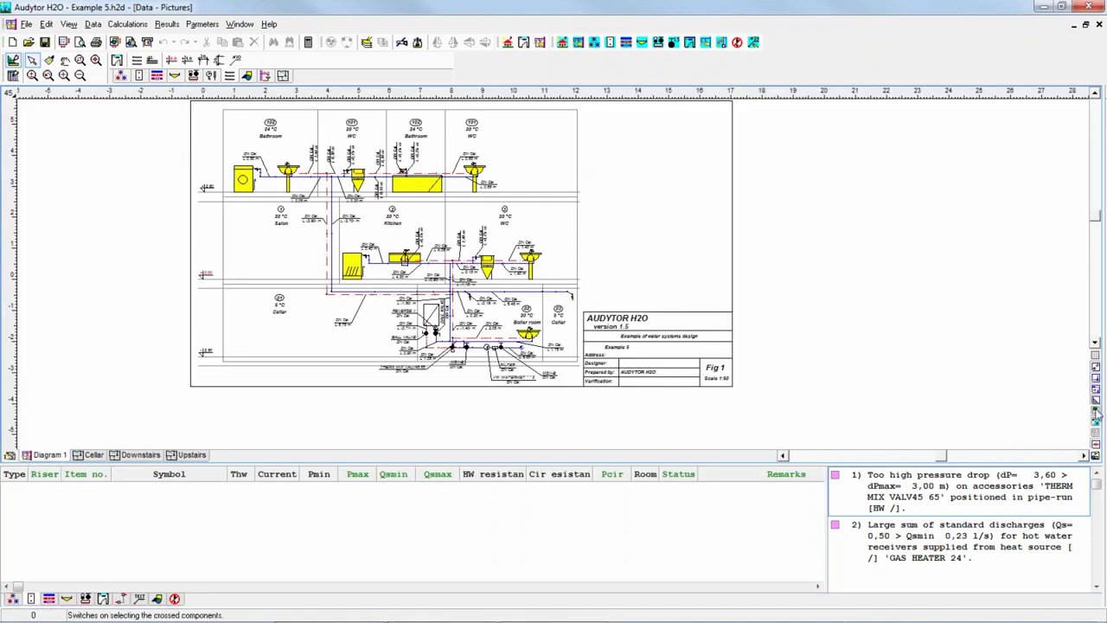
{"action": "left_click", "coordinate": [138, 455]}
{"action": "left_click", "coordinate": [187, 455]}
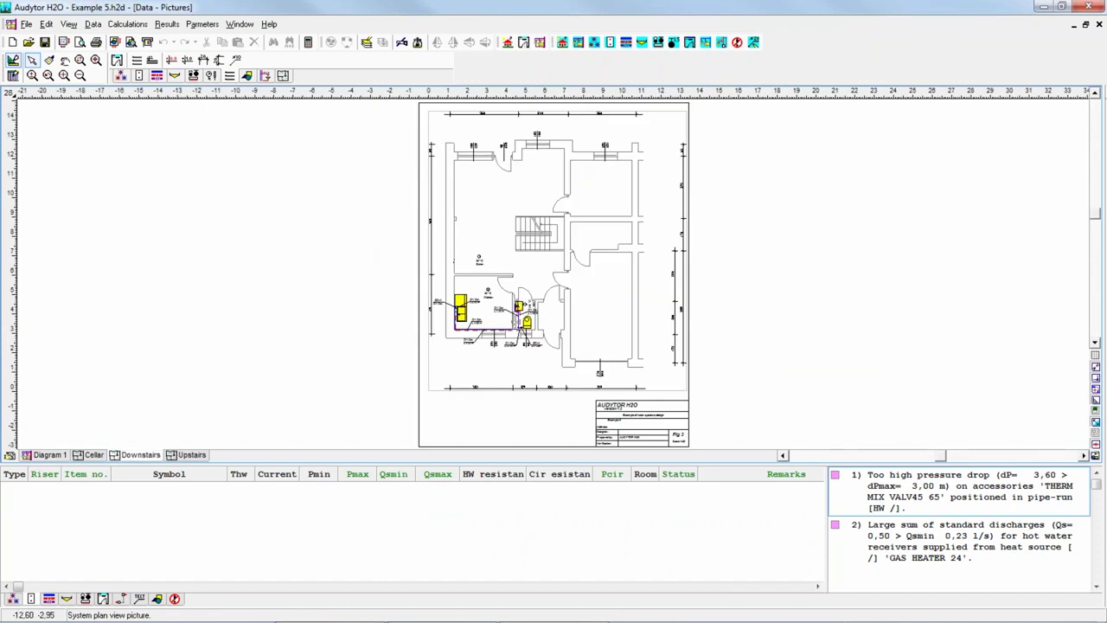
{"action": "scroll", "coordinate": [451, 300], "scroll_direction": "up", "scroll_amount": 5}
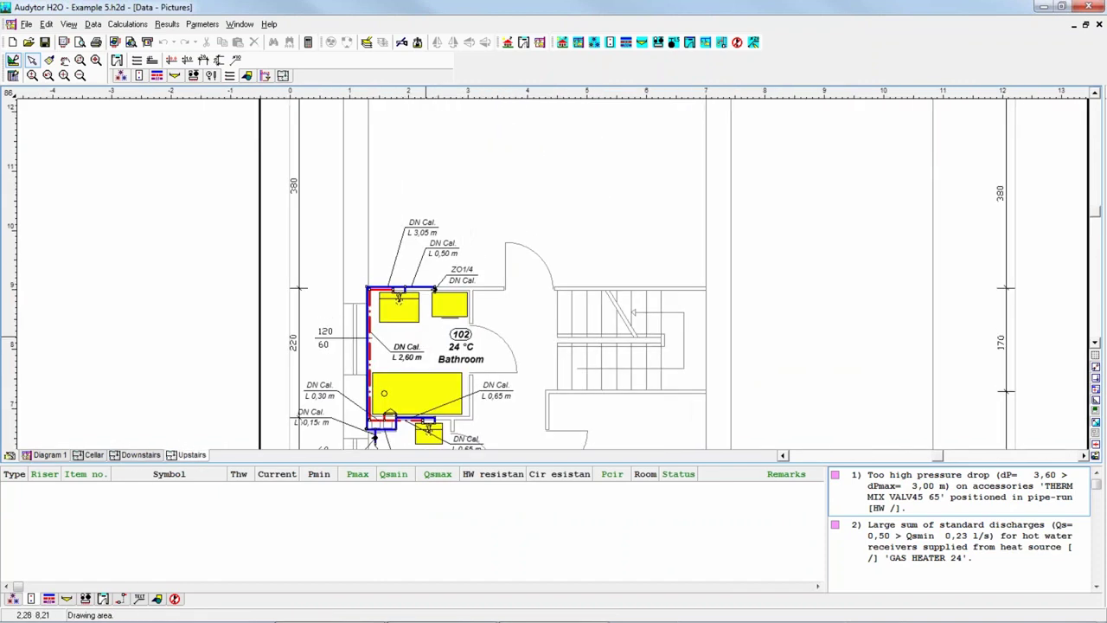
{"action": "key", "text": "F9"}
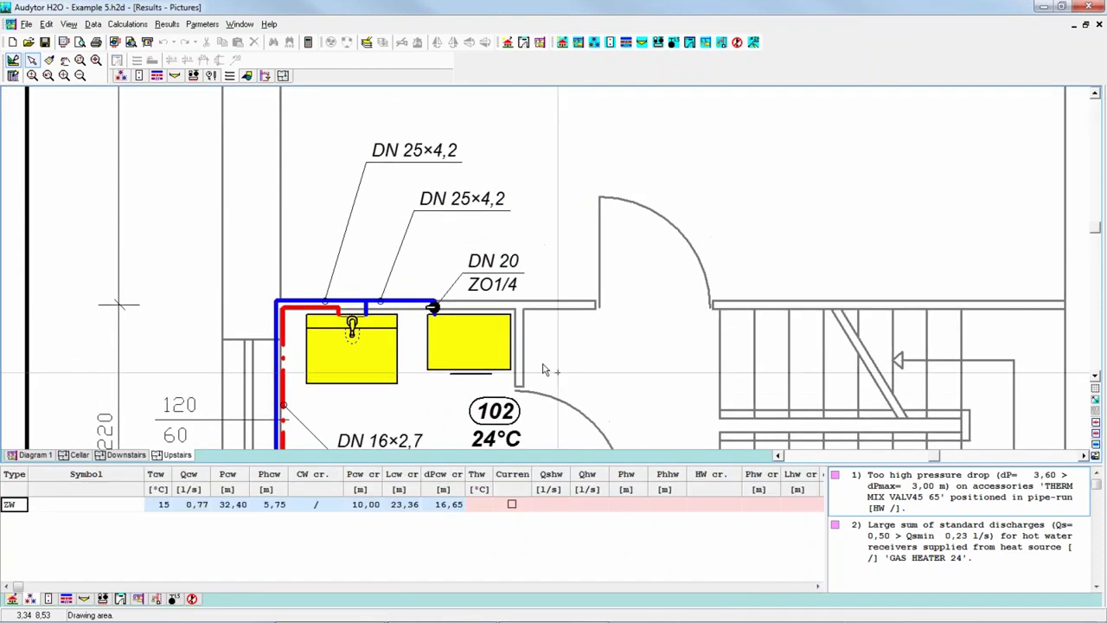
{"action": "left_click", "coordinate": [1095, 401]}
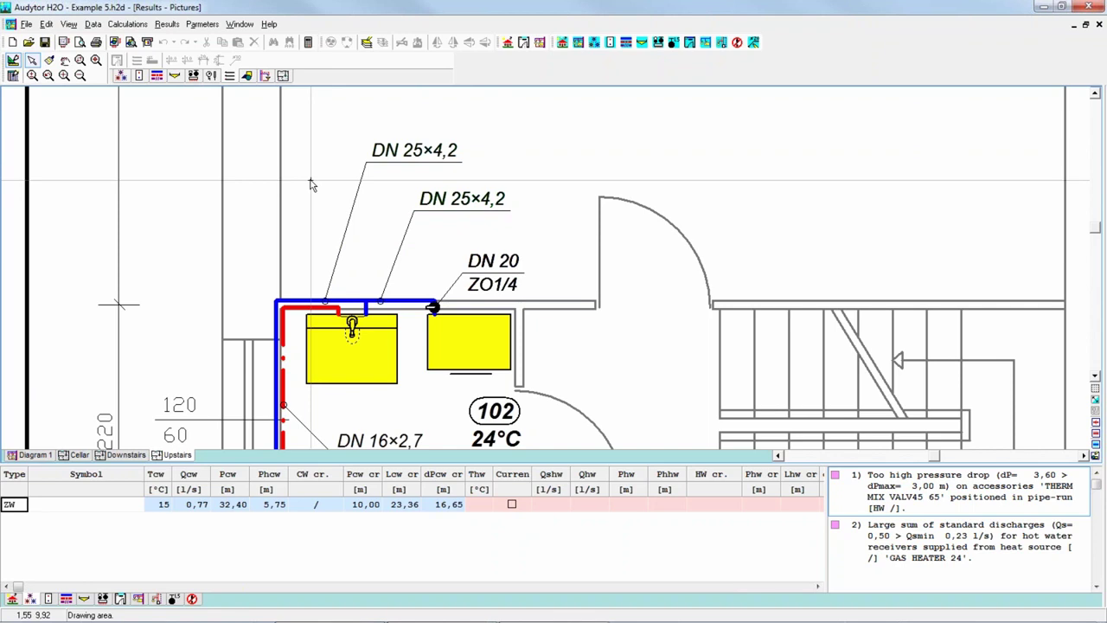
Create a new empty data file and open its general project data
{"action": "left_click", "coordinate": [26, 23]}
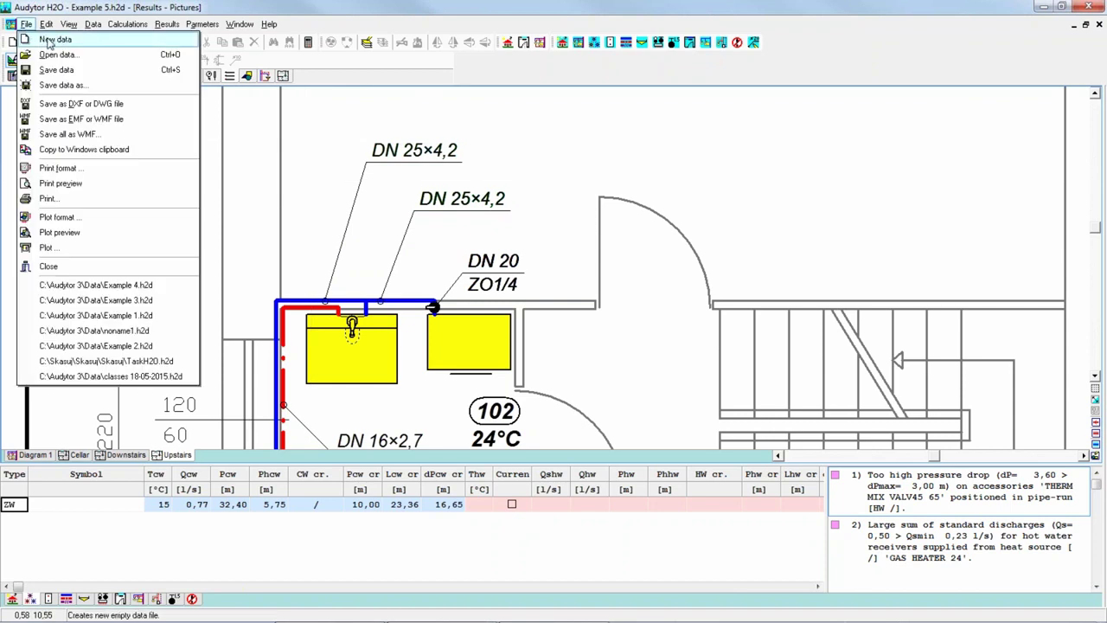
{"action": "left_click", "coordinate": [52, 40]}
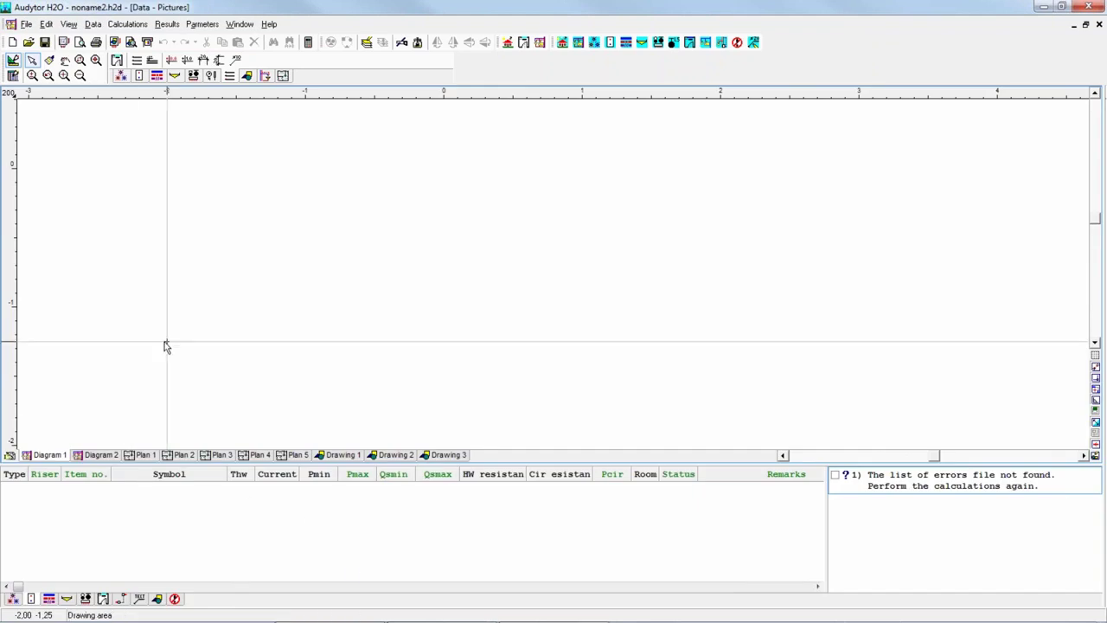
{"action": "left_click", "coordinate": [94, 26]}
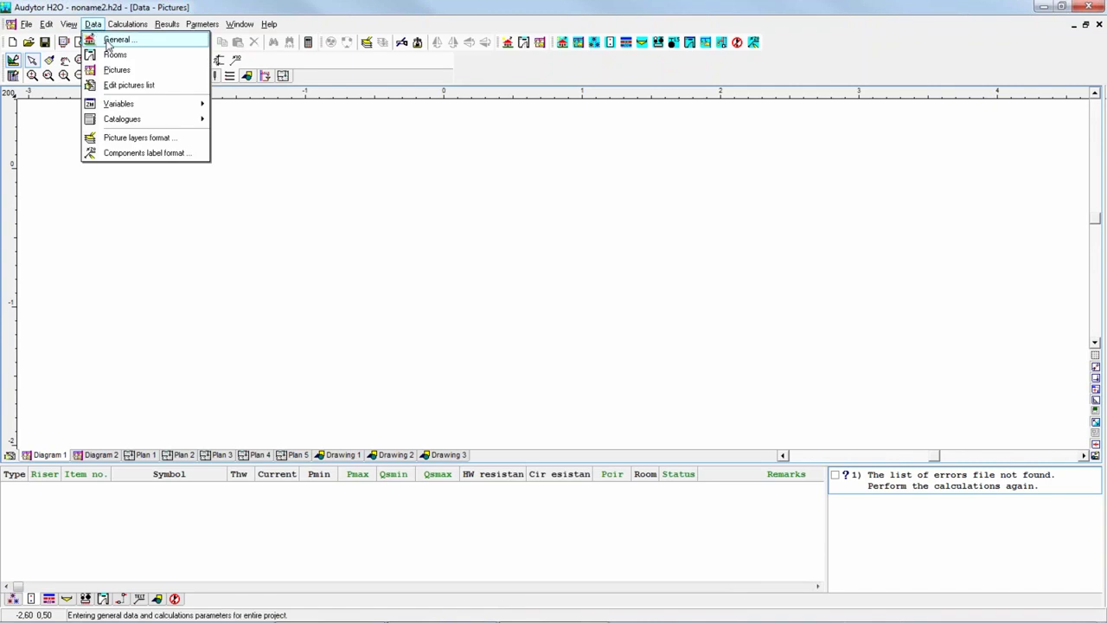
{"action": "left_click", "coordinate": [115, 42]}
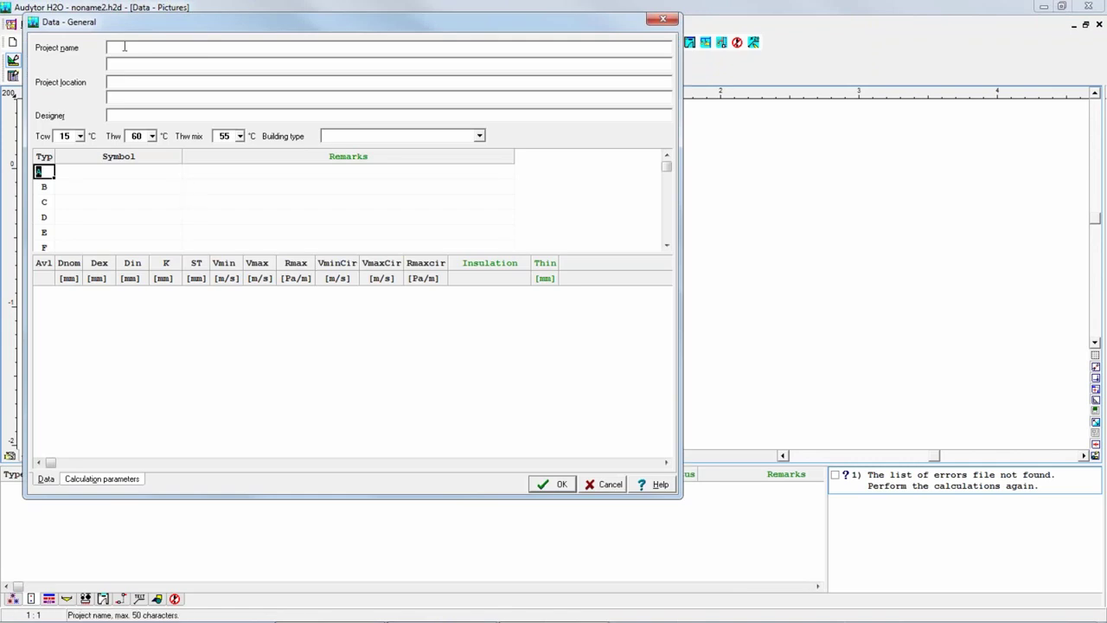
Enter "aaa" and "ddd" as the two project name lines and "aaa" as the project location
{"action": "left_click", "coordinate": [122, 47]}
{"action": "type", "text": "aaa"}
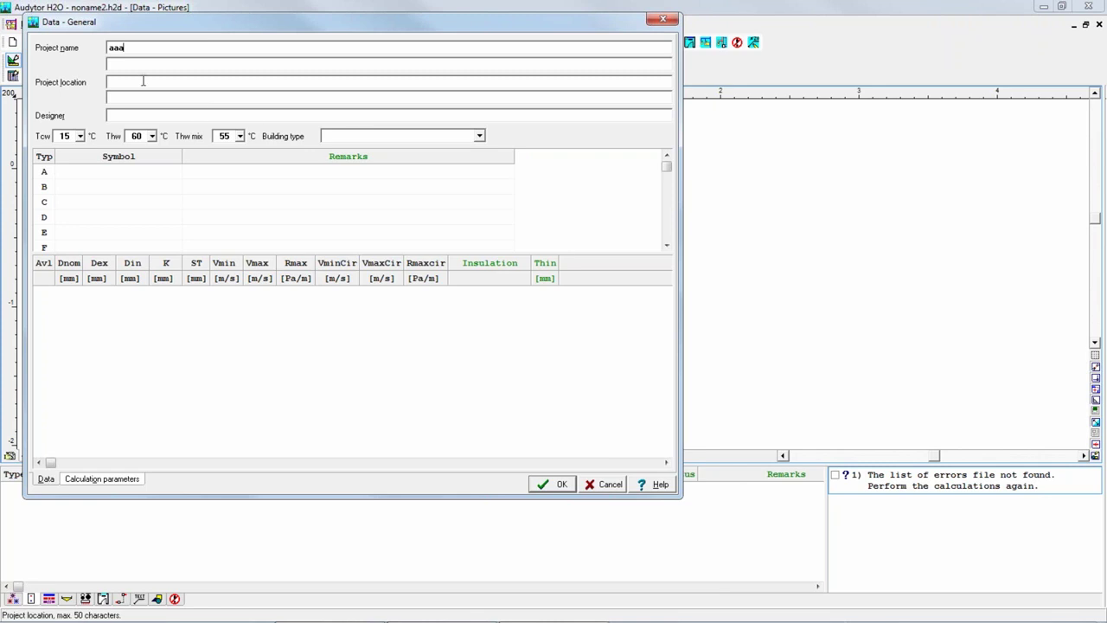
{"action": "left_click", "coordinate": [132, 64]}
{"action": "type", "text": "ddd"}
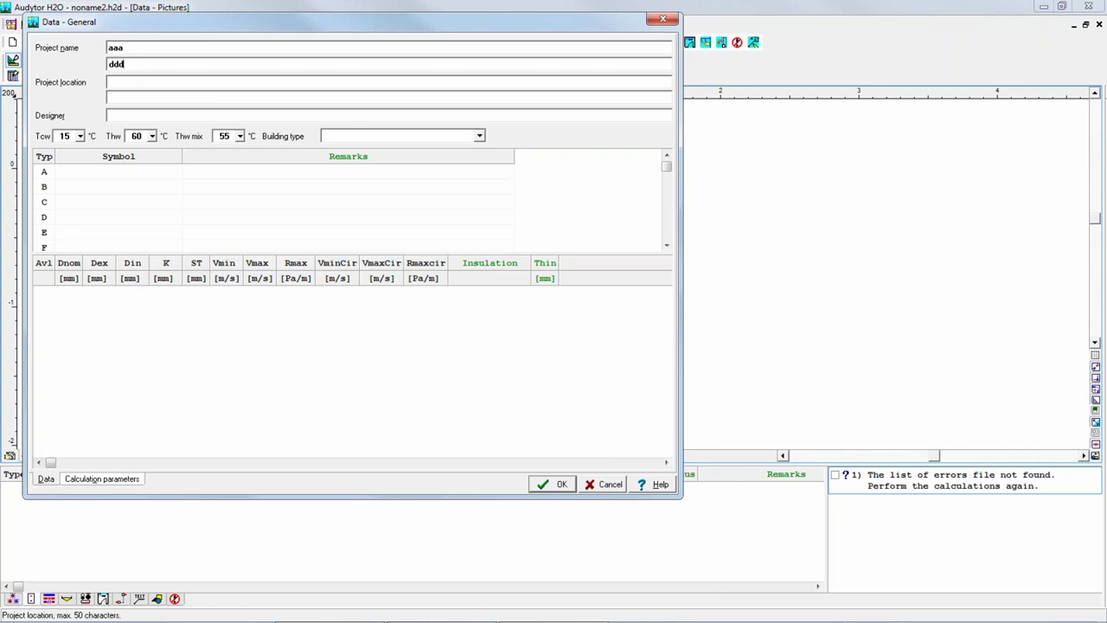
{"action": "left_click", "coordinate": [131, 82]}
{"action": "type", "text": "aaa"}
{"action": "left_click", "coordinate": [132, 96]}
{"action": "left_click", "coordinate": [127, 115]}
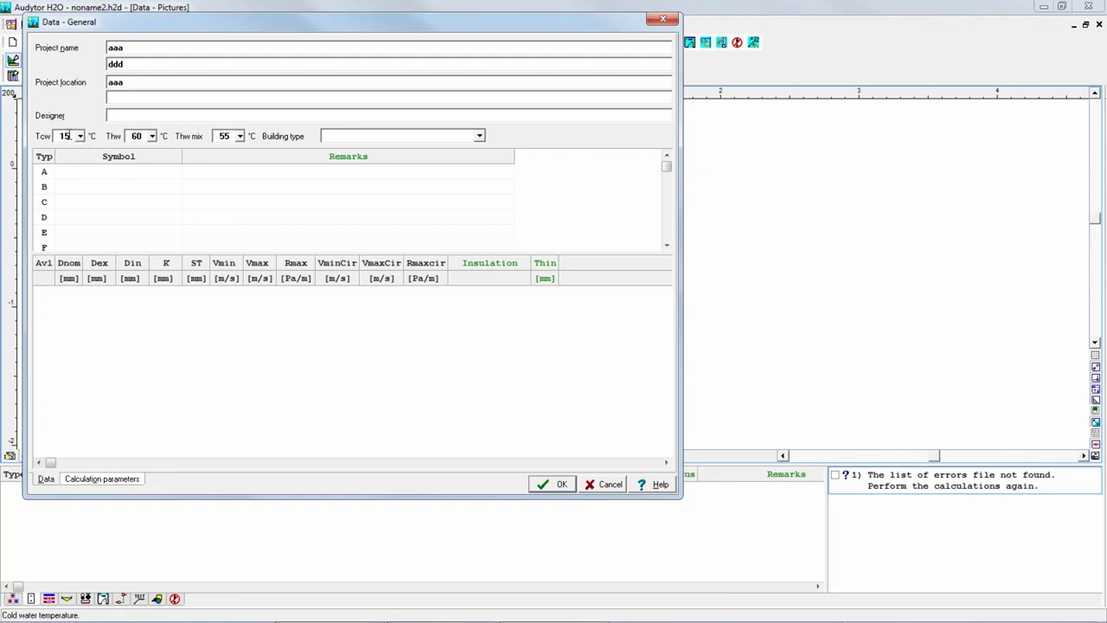
Set the cold water temperature Tcw to 10 °C and the building type to Multi-family apartment
{"action": "left_click", "coordinate": [69, 136]}
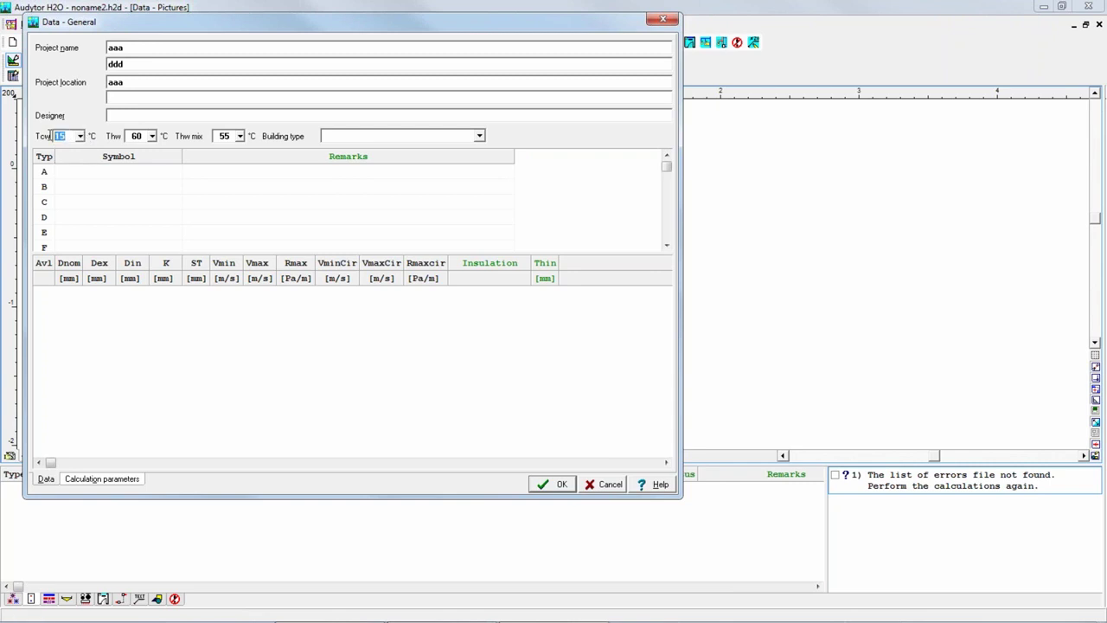
{"action": "type", "text": "10"}
{"action": "key", "text": "Tab"}
{"action": "left_click", "coordinate": [479, 136]}
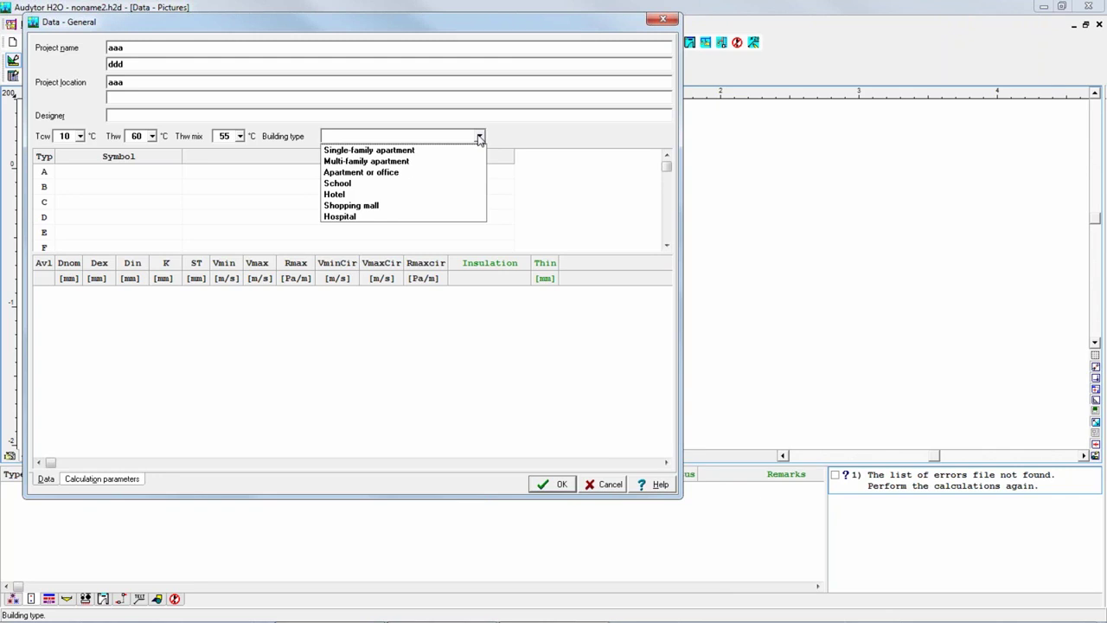
{"action": "left_click", "coordinate": [435, 161]}
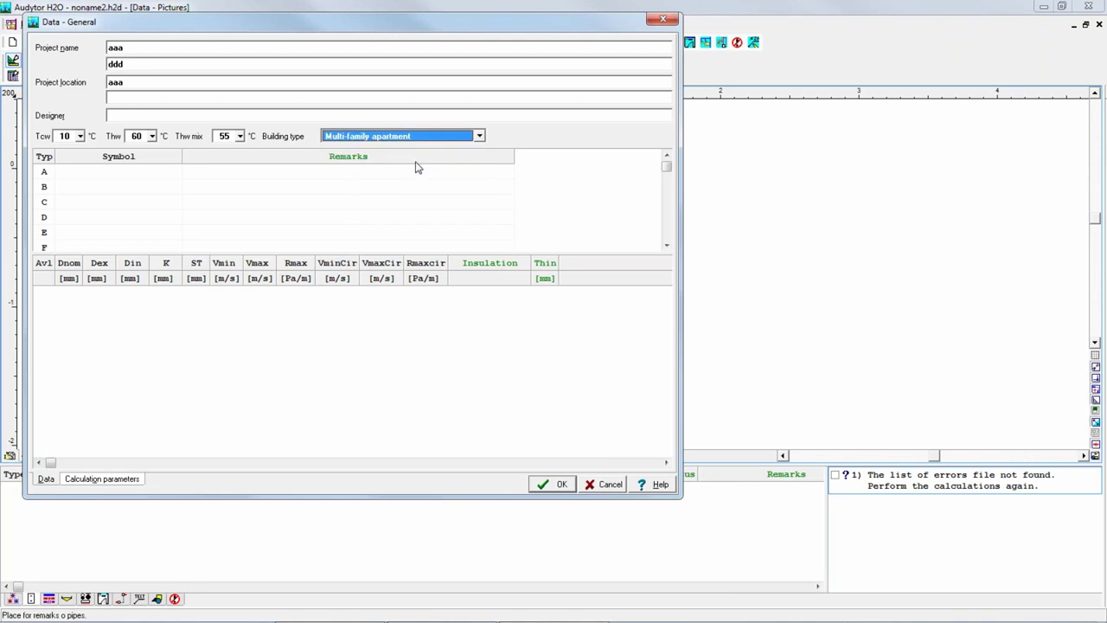
Add the KANPP16S pipe from the catalogue to the project's selected pipes
{"action": "left_click", "coordinate": [126, 173]}
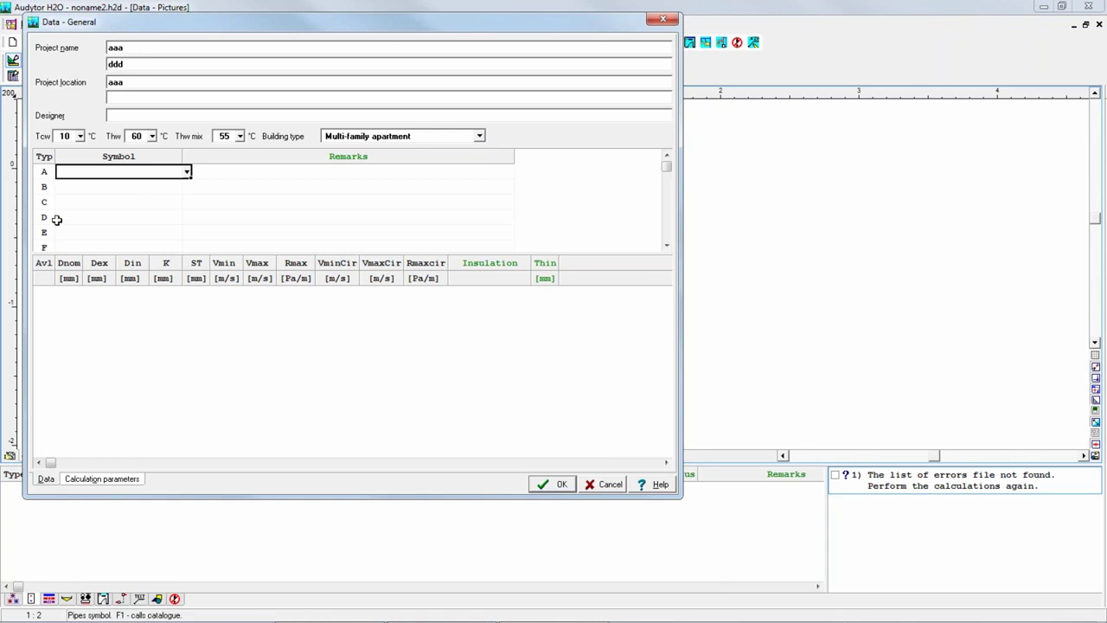
{"action": "left_click", "coordinate": [188, 174]}
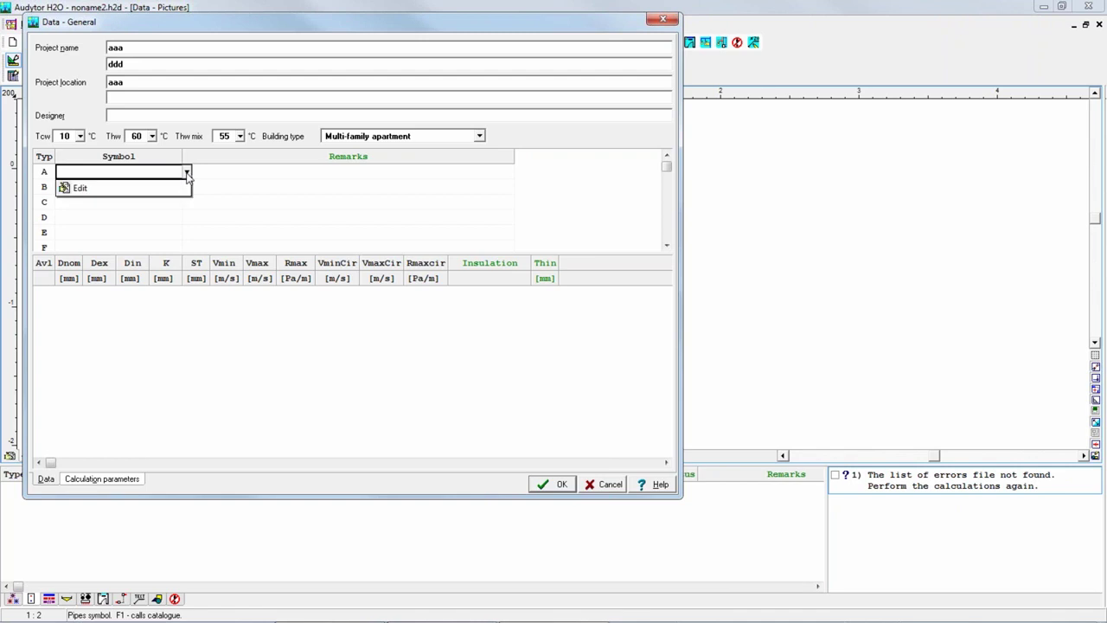
{"action": "left_click", "coordinate": [124, 190]}
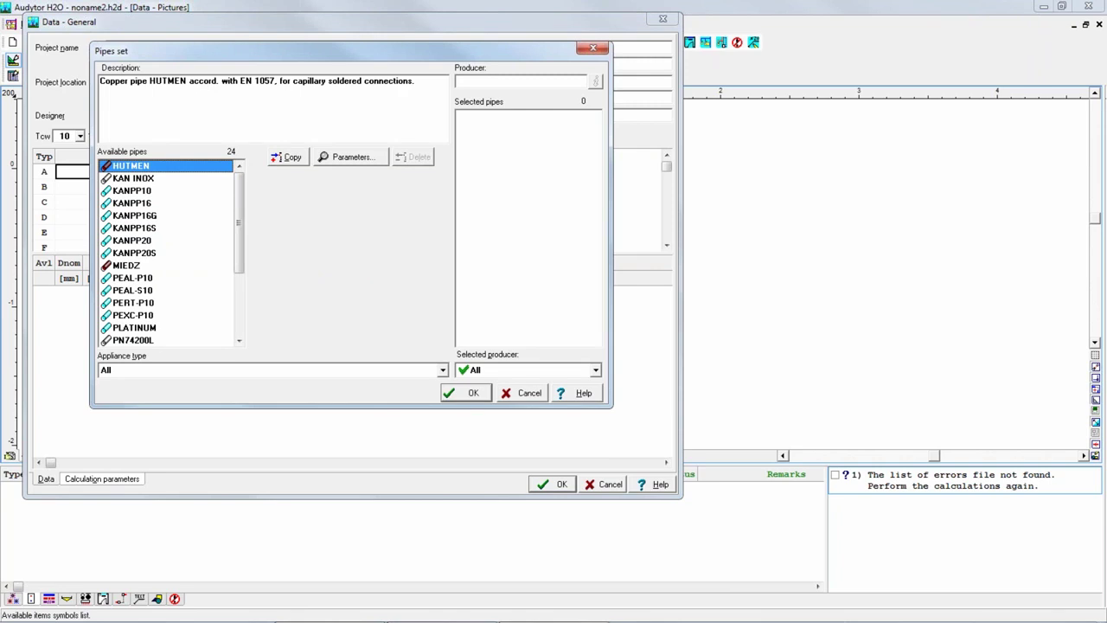
{"action": "left_click", "coordinate": [128, 229]}
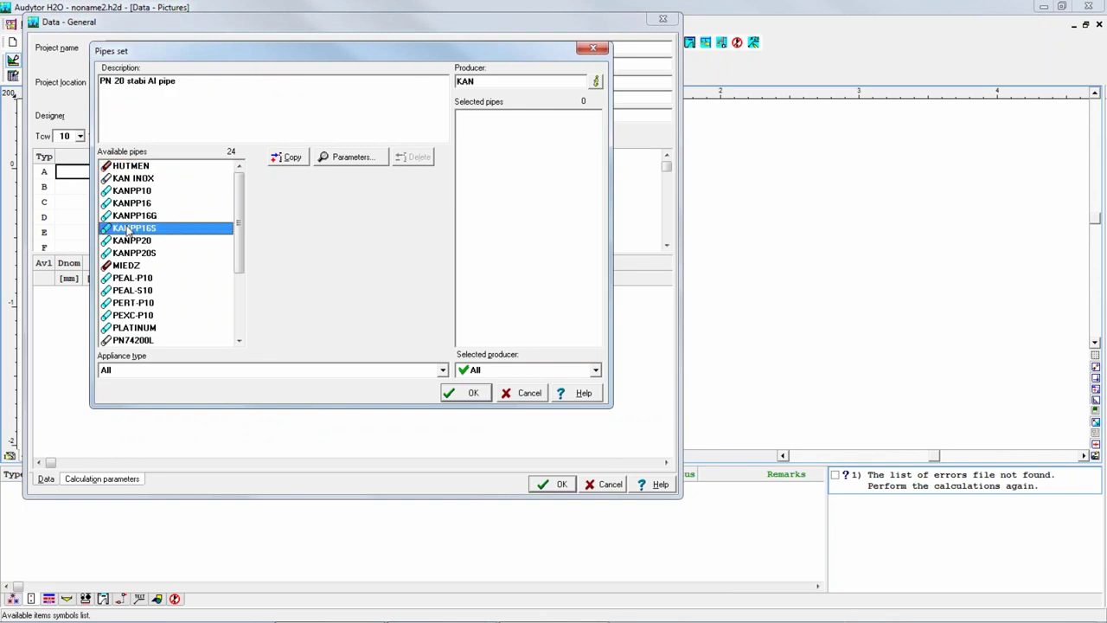
{"action": "left_click", "coordinate": [292, 159]}
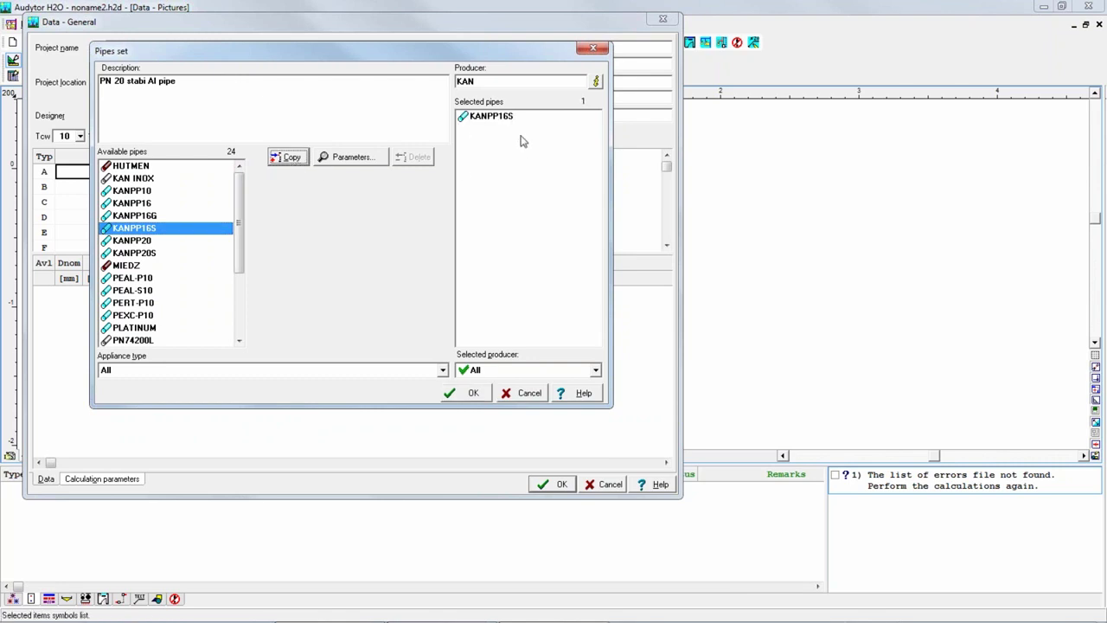
{"action": "left_click", "coordinate": [490, 116]}
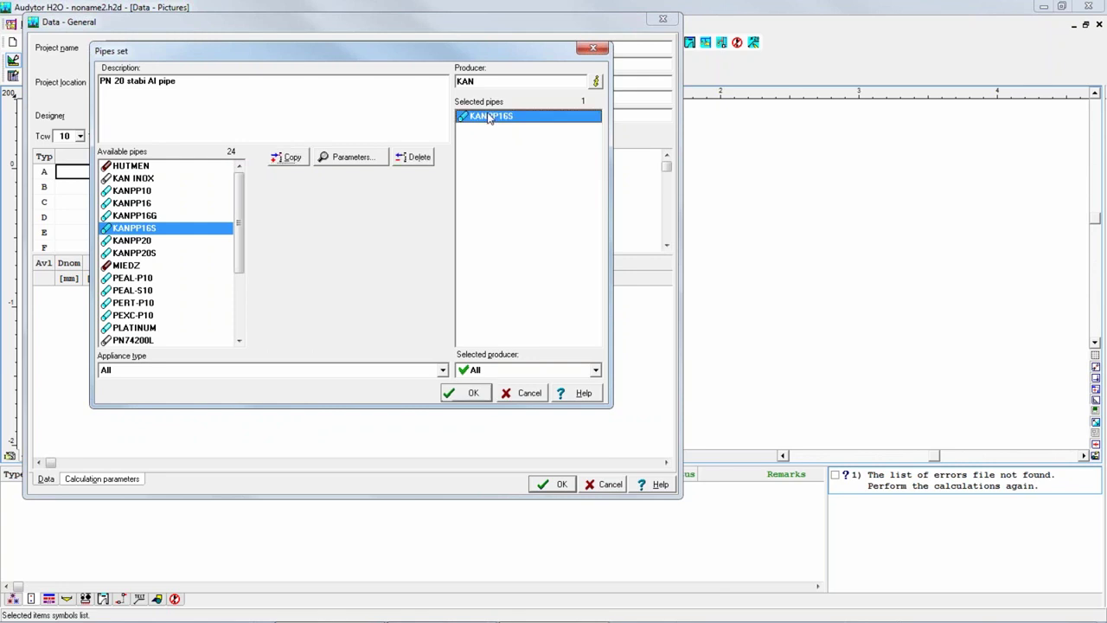
{"action": "left_click", "coordinate": [473, 393]}
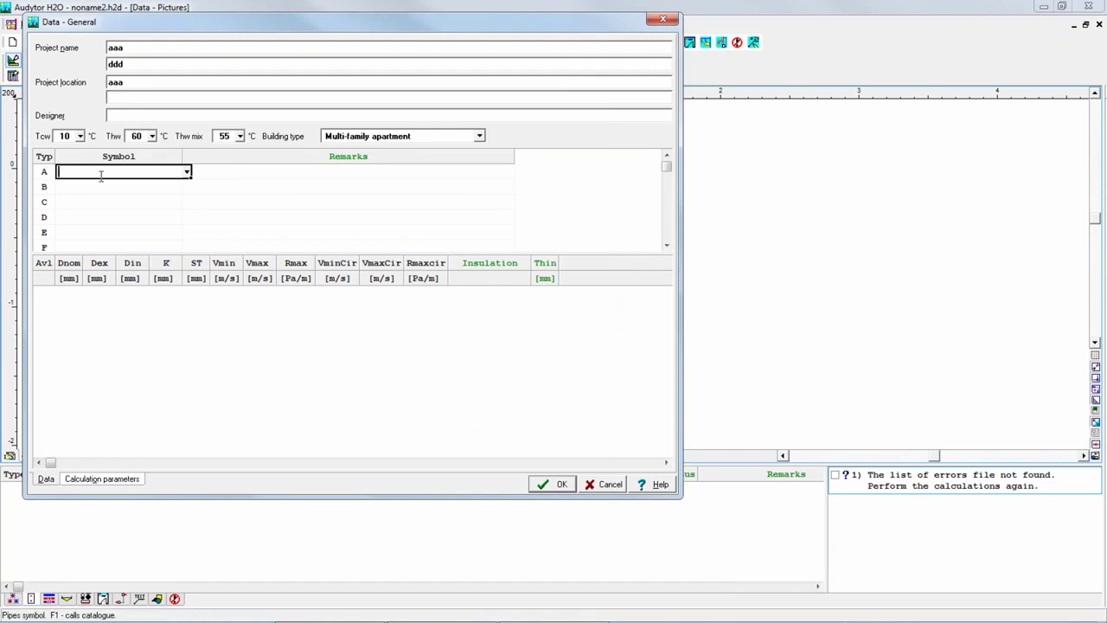
Assign the KANPP16S pipe symbol to pipe type A and show its diameter list
{"action": "left_click", "coordinate": [186, 172]}
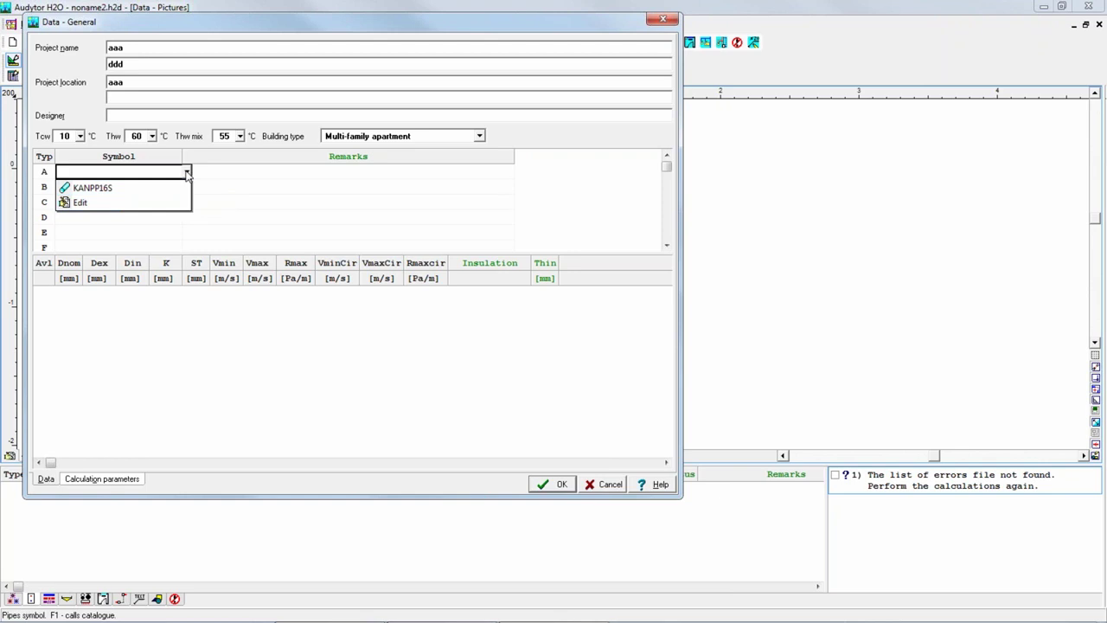
{"action": "left_click", "coordinate": [136, 192]}
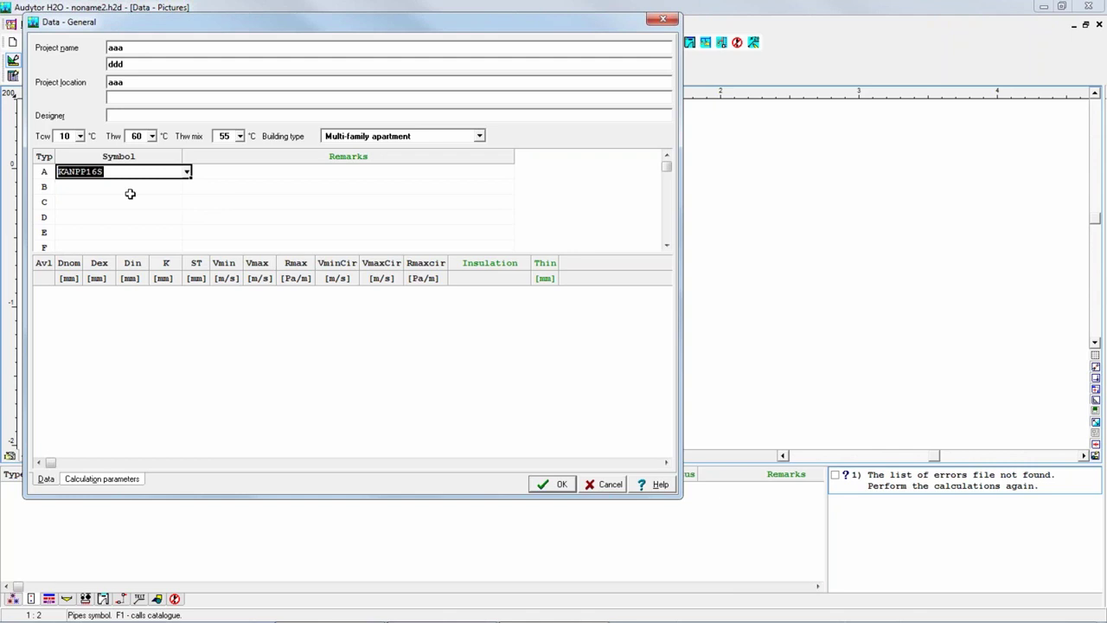
{"action": "left_click", "coordinate": [130, 195]}
{"action": "left_click", "coordinate": [133, 172]}
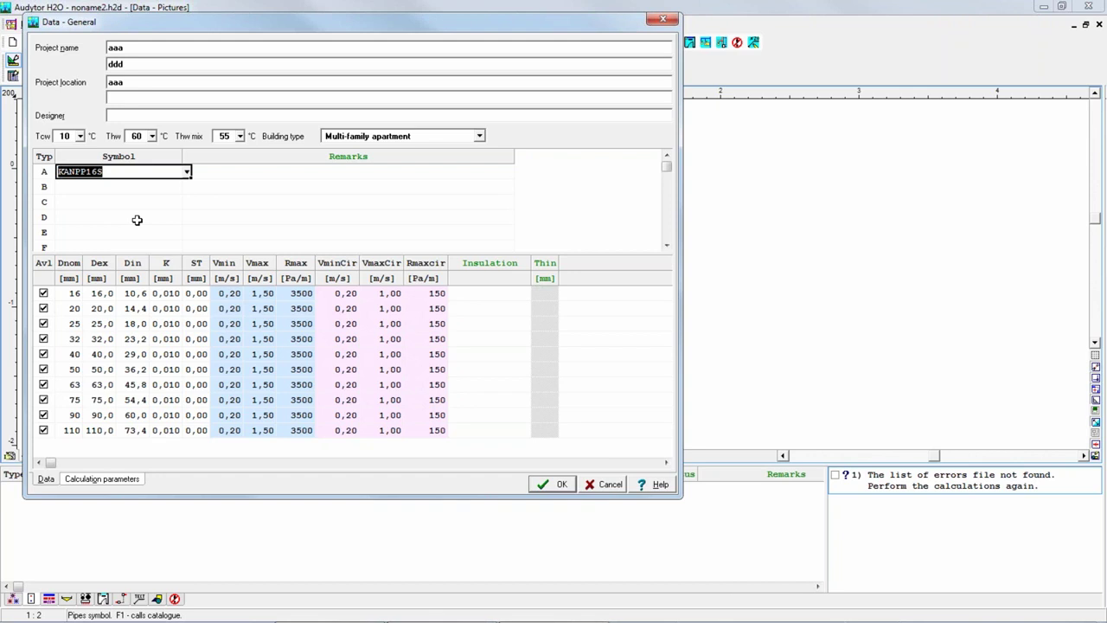
Set the availability of the 16 mm nominal diameter to No for the KANPP16S pipe
{"action": "left_click", "coordinate": [44, 293]}
{"action": "left_click", "coordinate": [59, 293]}
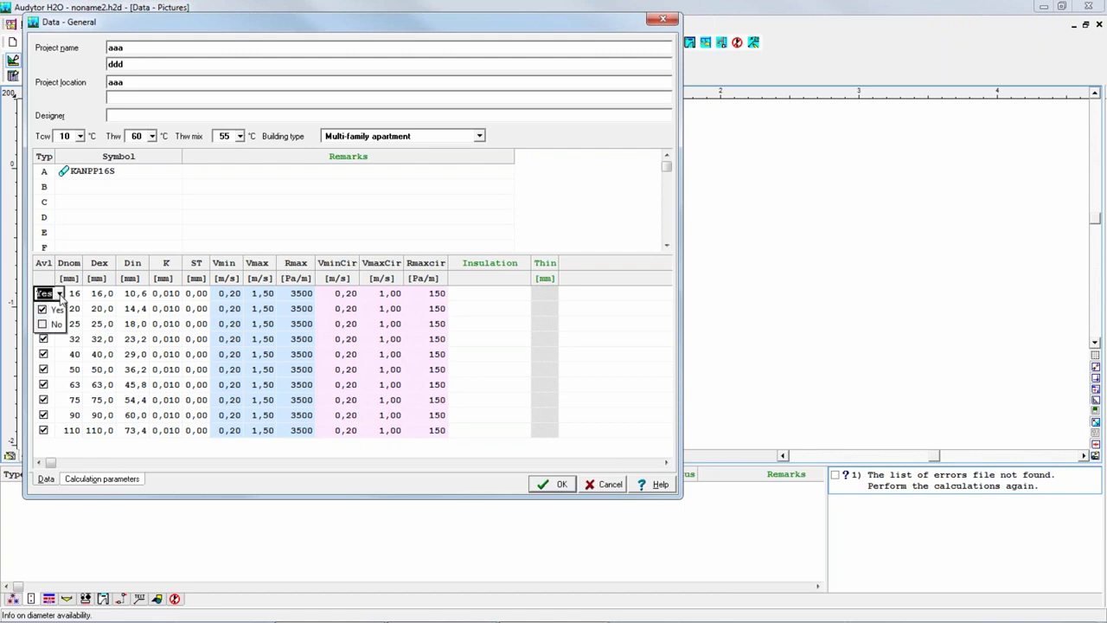
{"action": "left_click", "coordinate": [54, 325]}
{"action": "left_click", "coordinate": [109, 232]}
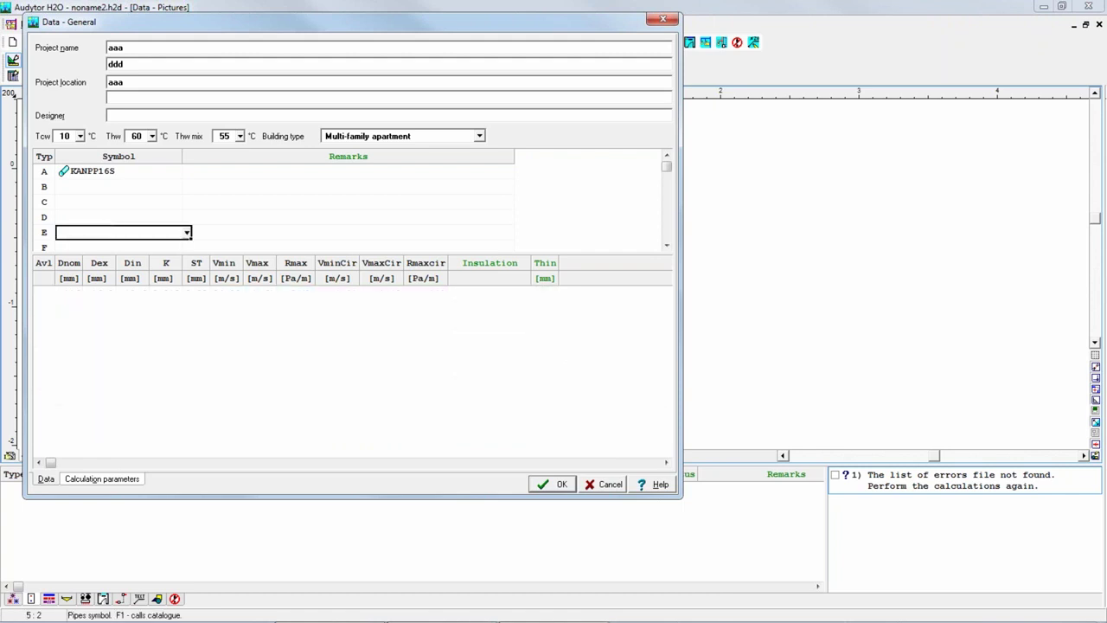
{"action": "left_click", "coordinate": [92, 170]}
{"action": "left_click", "coordinate": [43, 294]}
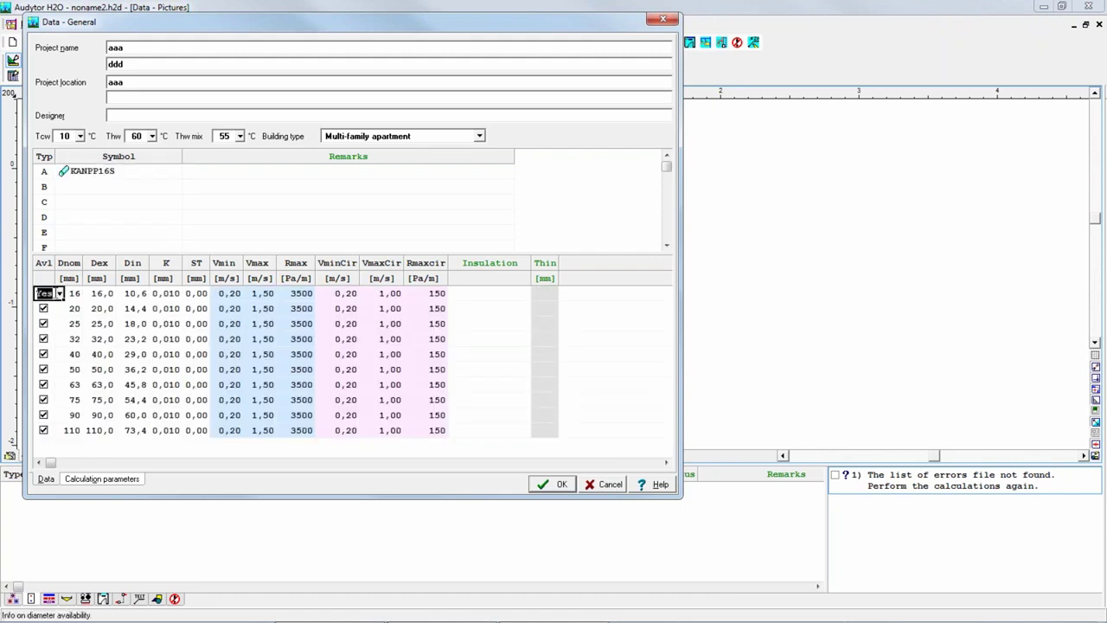
{"action": "left_click", "coordinate": [60, 293]}
{"action": "left_click", "coordinate": [53, 326]}
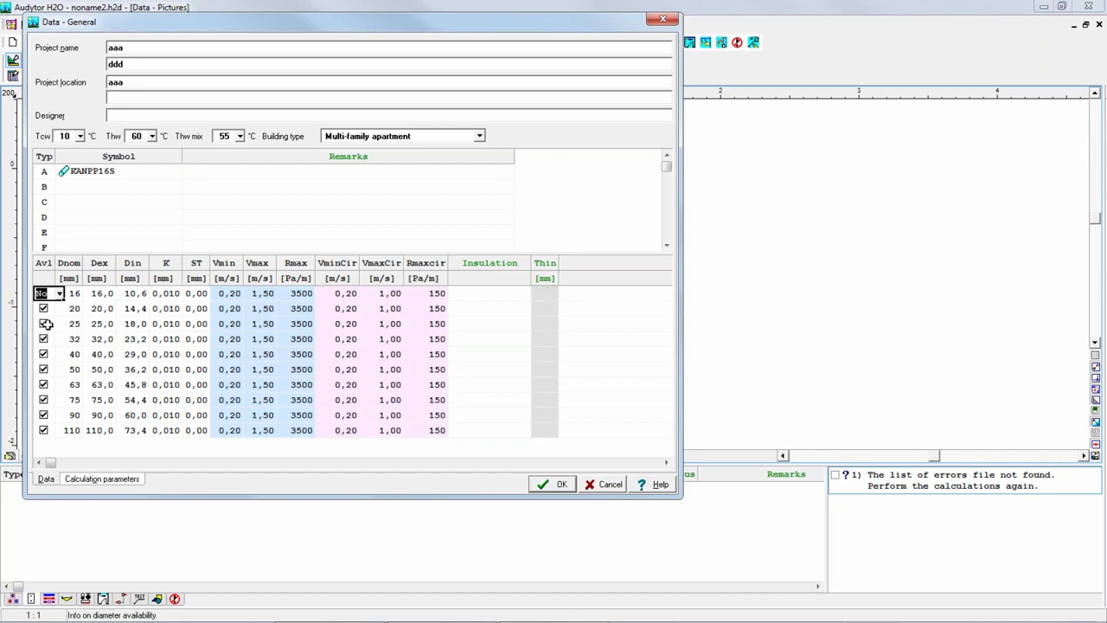
{"action": "left_click", "coordinate": [67, 308]}
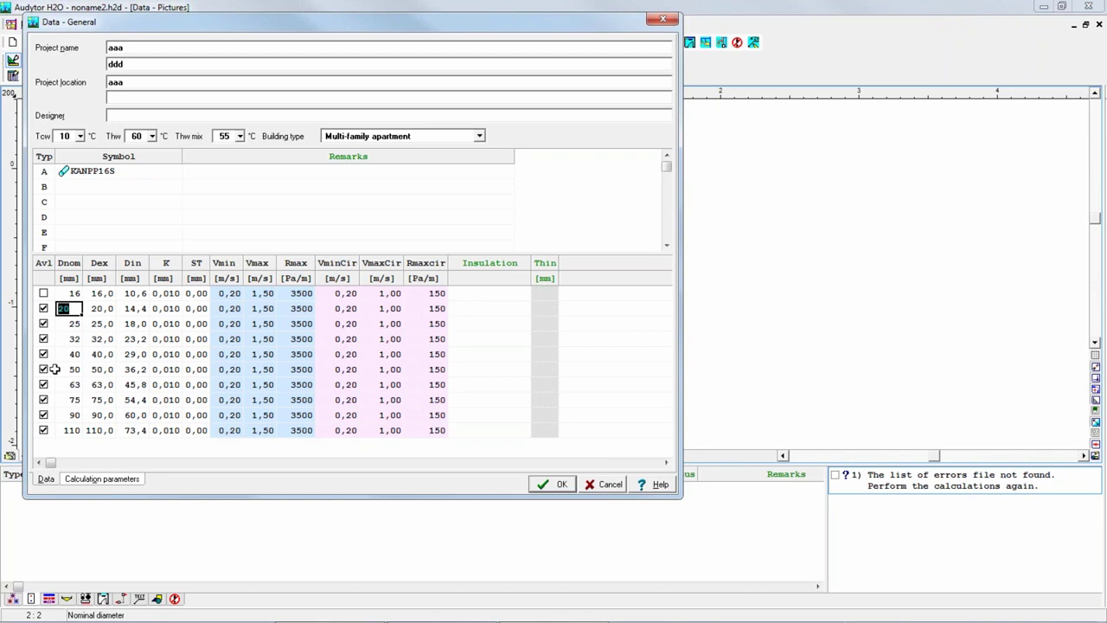
Set the availability of the 16 mm KANPP16S diameter back to Yes
{"action": "left_click", "coordinate": [39, 294]}
{"action": "left_click", "coordinate": [60, 294]}
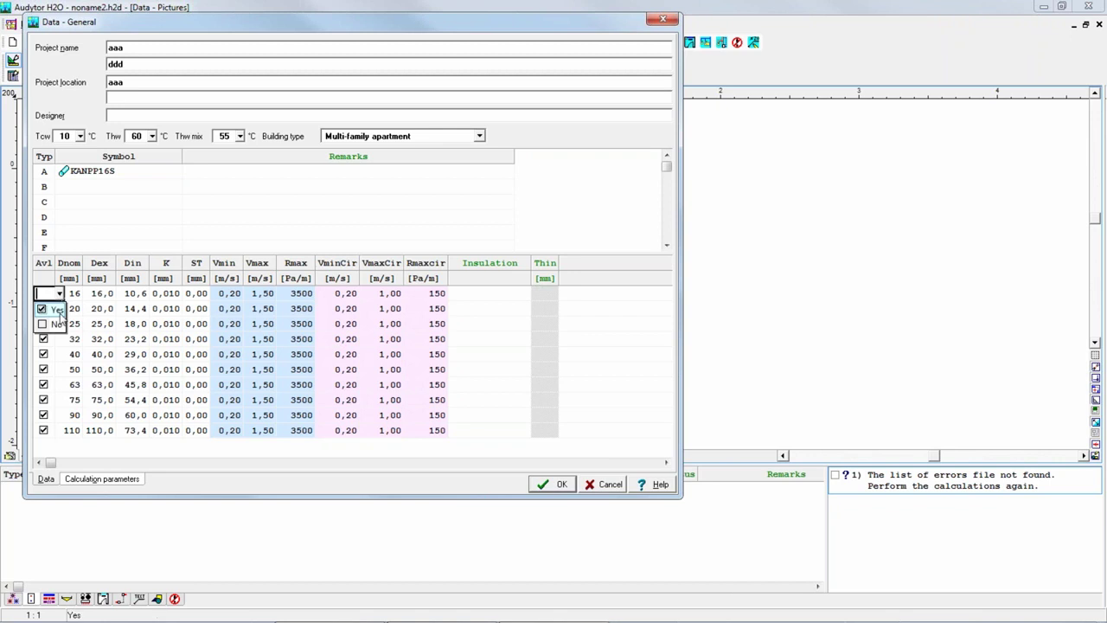
{"action": "left_click", "coordinate": [52, 309]}
{"action": "left_click", "coordinate": [89, 308]}
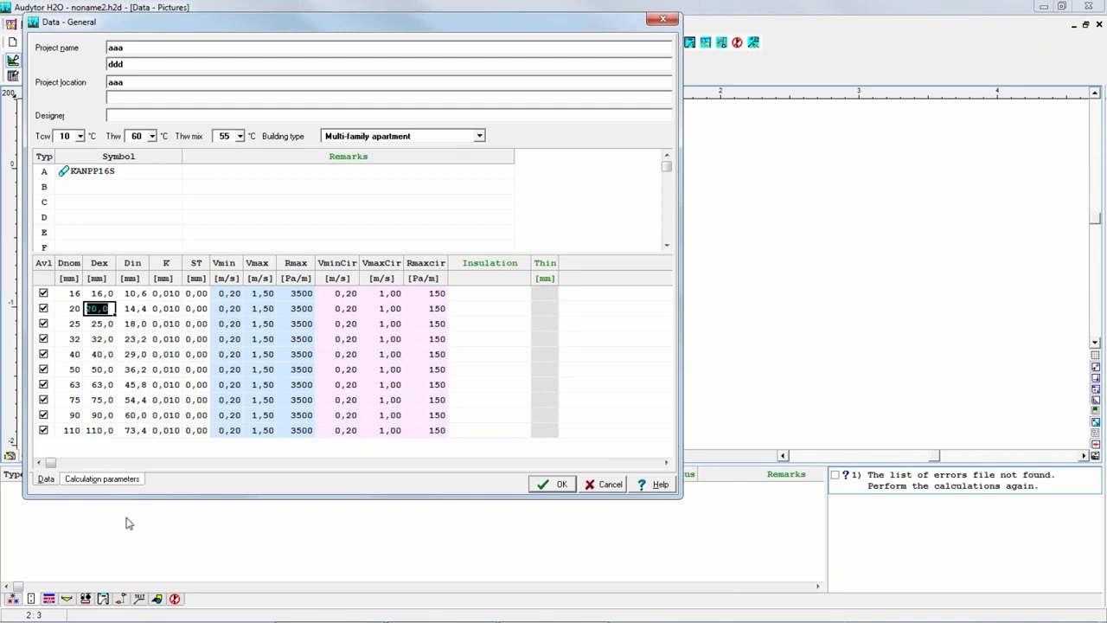
Save the project data file as "presentation" in the Data folder, replacing the existing file
{"action": "key", "text": "ctrl+s"}
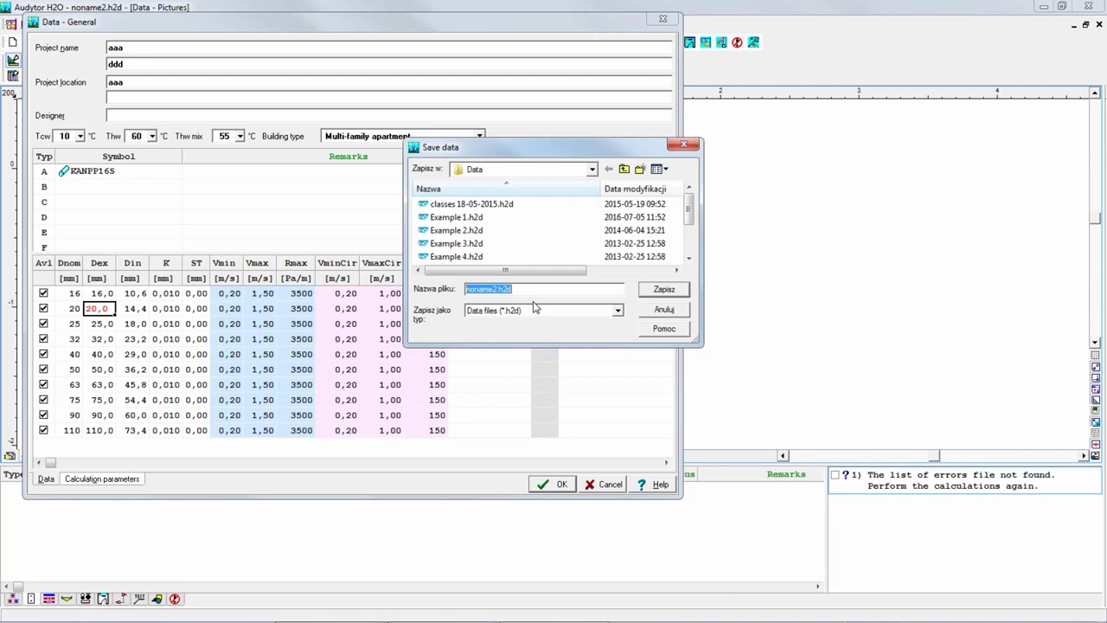
{"action": "type", "text": "pre"}
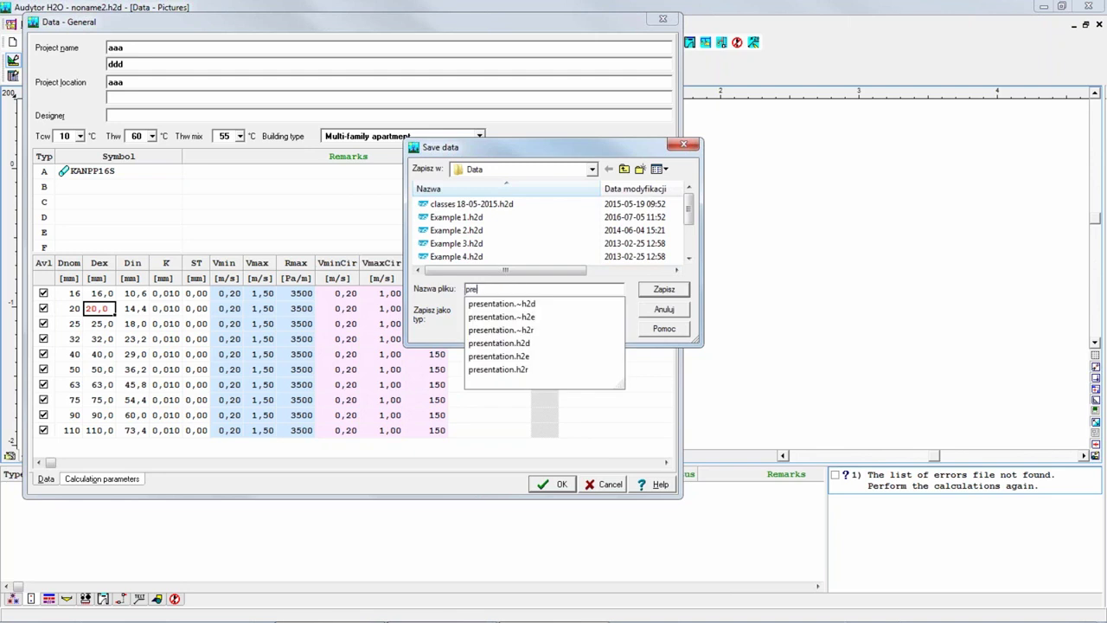
{"action": "type", "text": "zentati"}
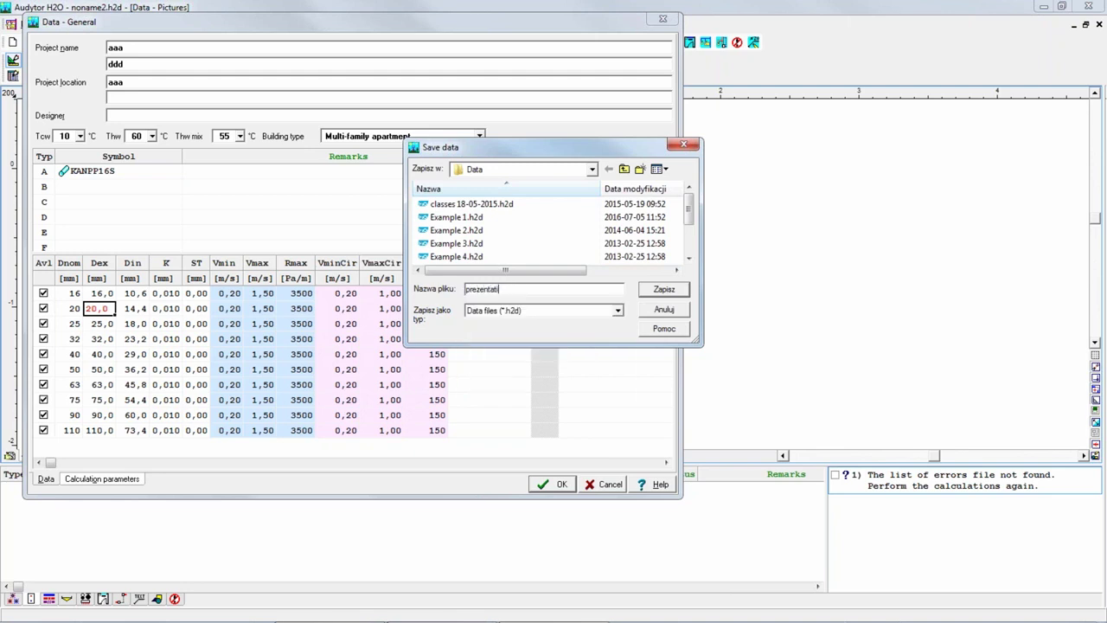
{"action": "key", "text": "BackSpace"}
{"action": "key", "text": "BackSpace"}
{"action": "key", "text": "BackSpace"}
{"action": "key", "text": "BackSpace"}
{"action": "key", "text": "BackSpace"}
{"action": "type", "text": "sentat"}
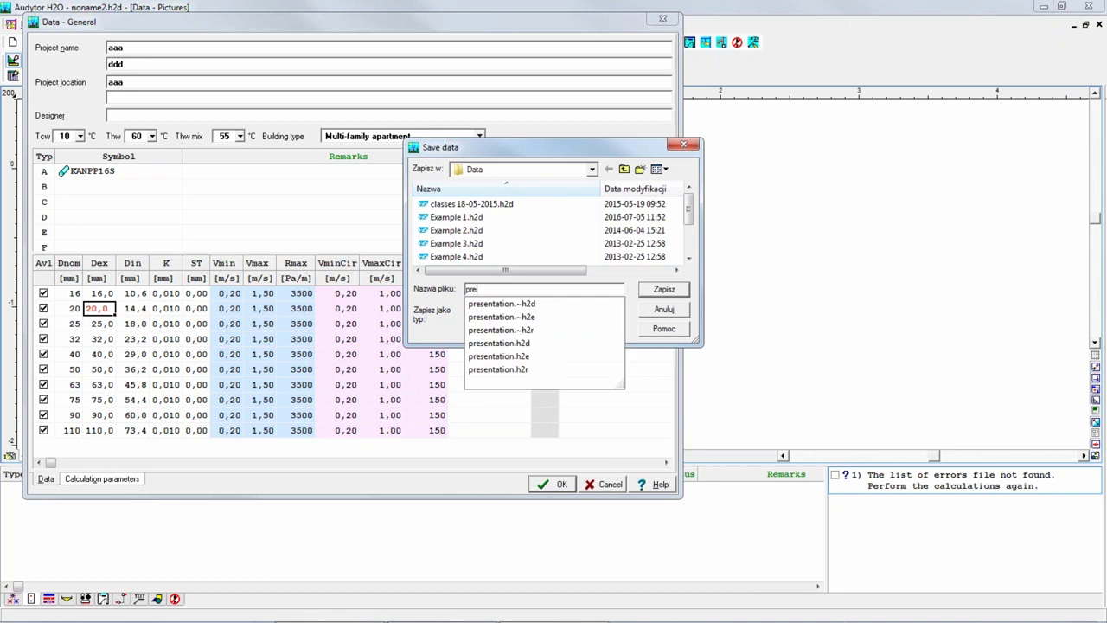
{"action": "type", "text": "ion"}
{"action": "key", "text": "Return"}
{"action": "key", "text": "Left"}
{"action": "key", "text": "Return"}
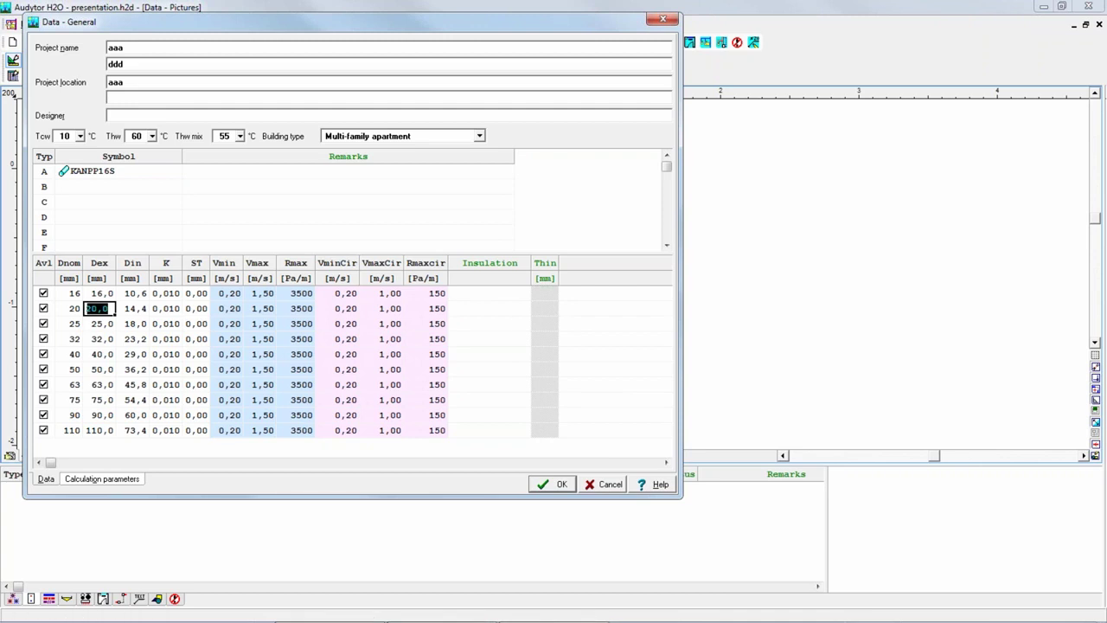
Review the calculation parameters and accept the general project data
{"action": "left_click", "coordinate": [101, 480]}
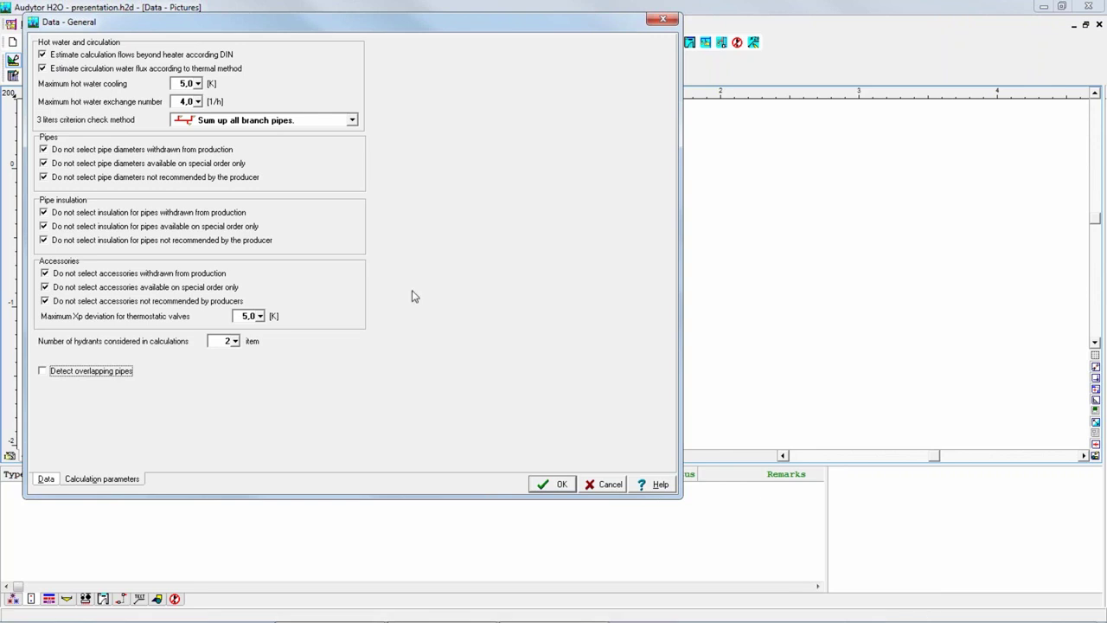
{"action": "left_click", "coordinate": [545, 486]}
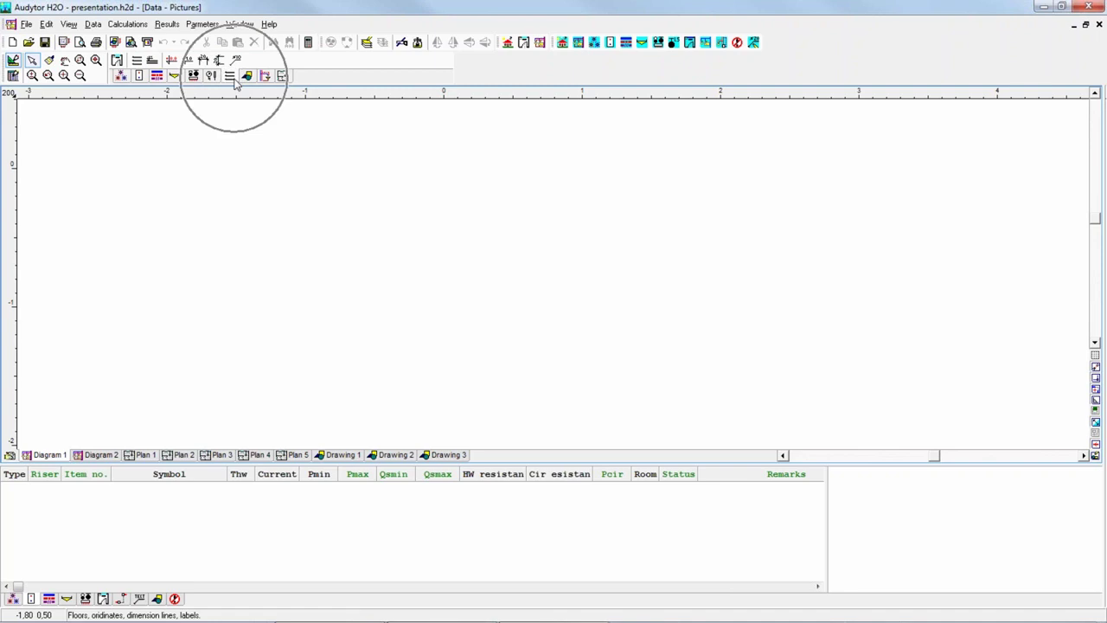
Start a floor system for Diagram 1 with 3 floors and a floor length of 30 m
{"action": "left_click", "coordinate": [137, 61]}
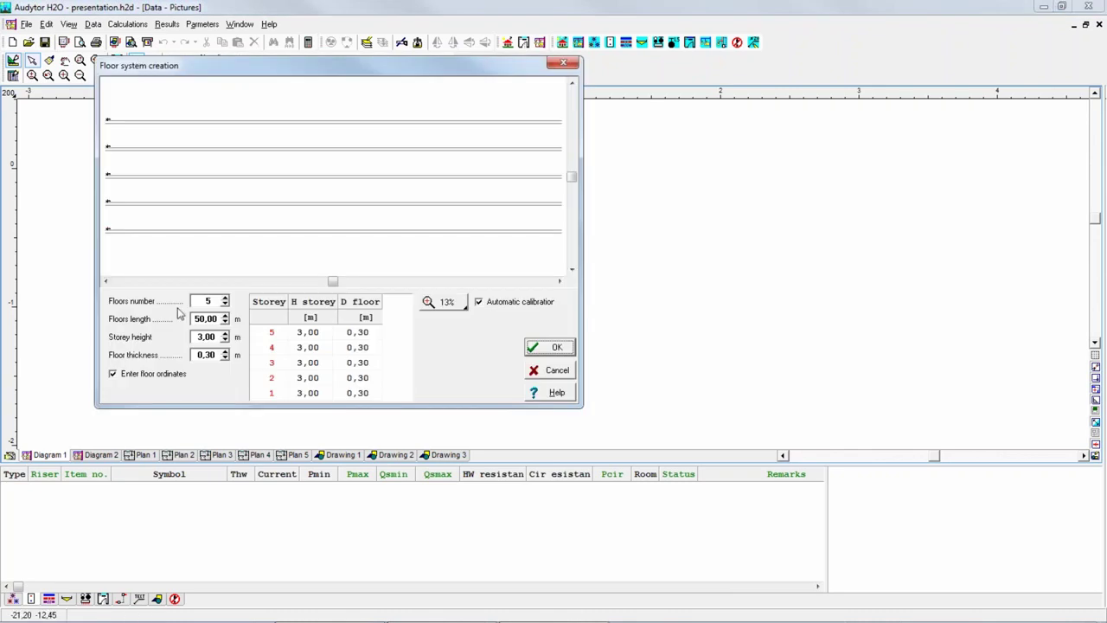
{"action": "double_click", "coordinate": [211, 300]}
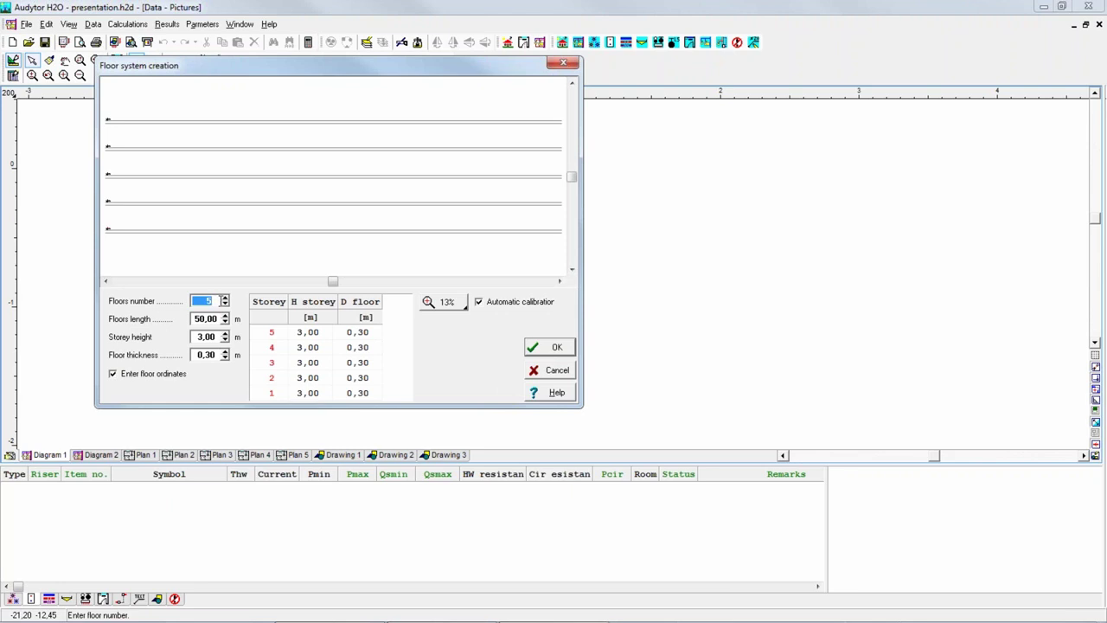
{"action": "type", "text": "3"}
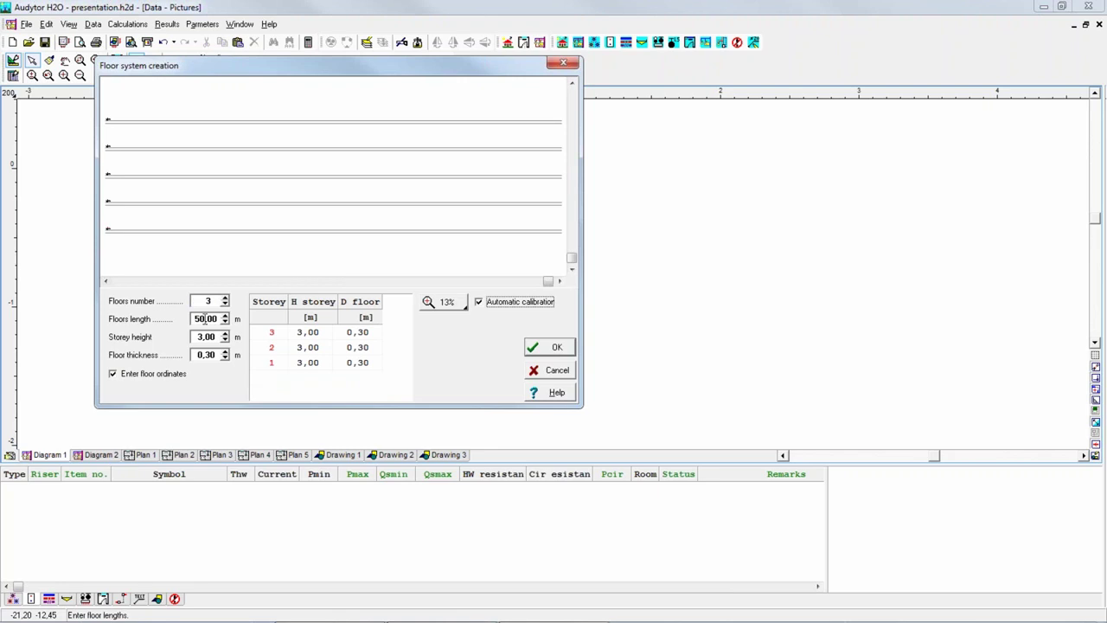
{"action": "double_click", "coordinate": [214, 319]}
{"action": "type", "text": "30"}
{"action": "key", "text": "shift+Tab"}
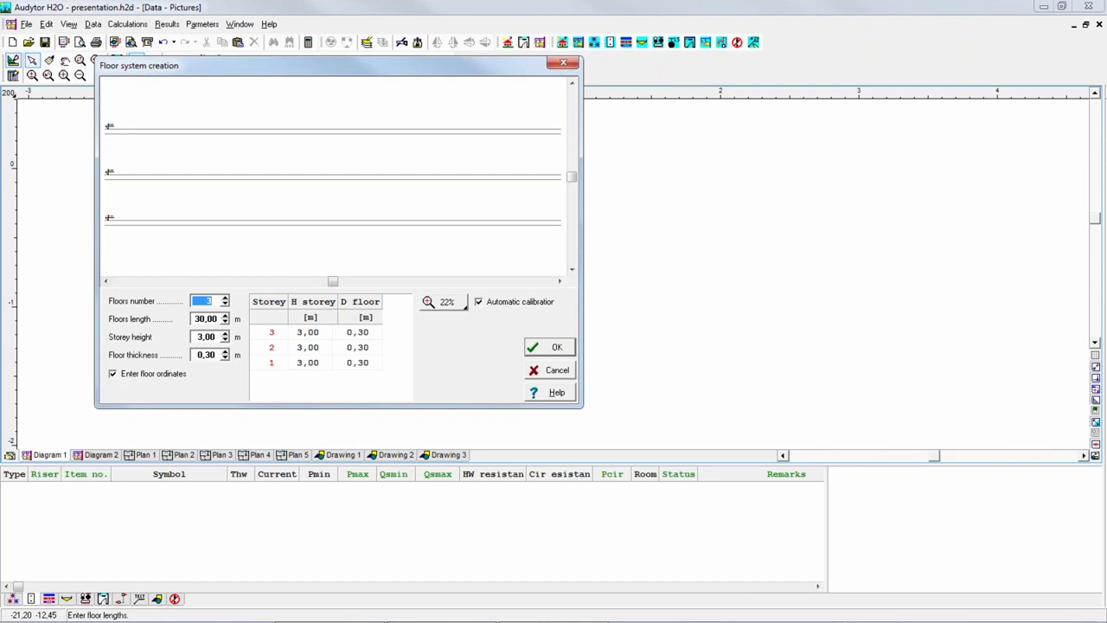
Keep the floor ordinates option enabled, place the floor system on Diagram 1 and deselect it
{"action": "left_click", "coordinate": [200, 336]}
{"action": "left_click", "coordinate": [114, 375]}
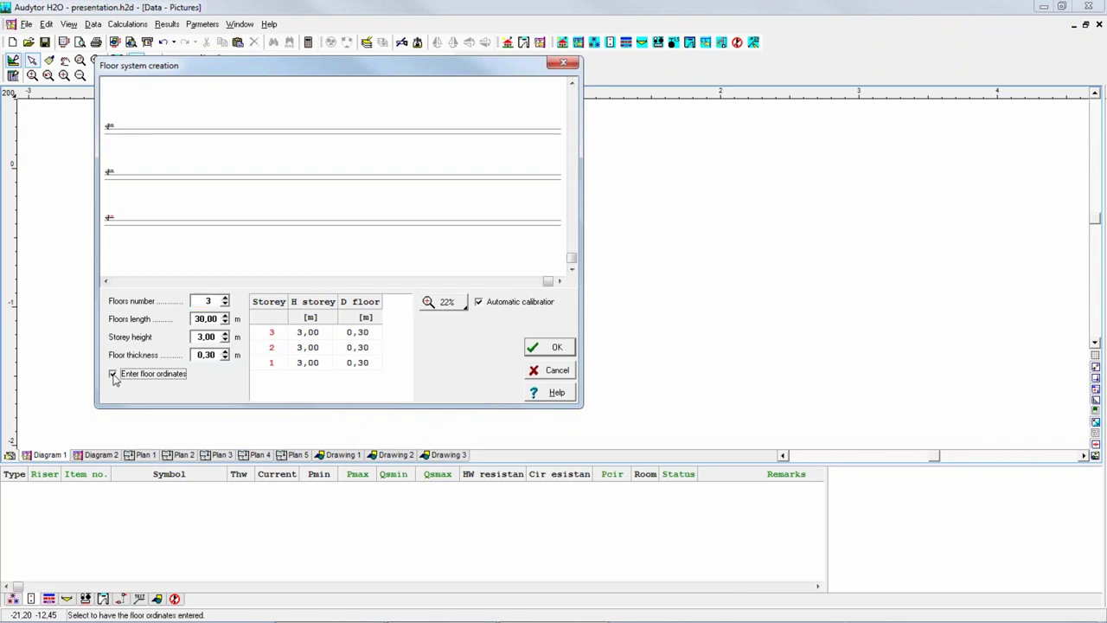
{"action": "left_click", "coordinate": [113, 374]}
{"action": "left_click", "coordinate": [541, 348]}
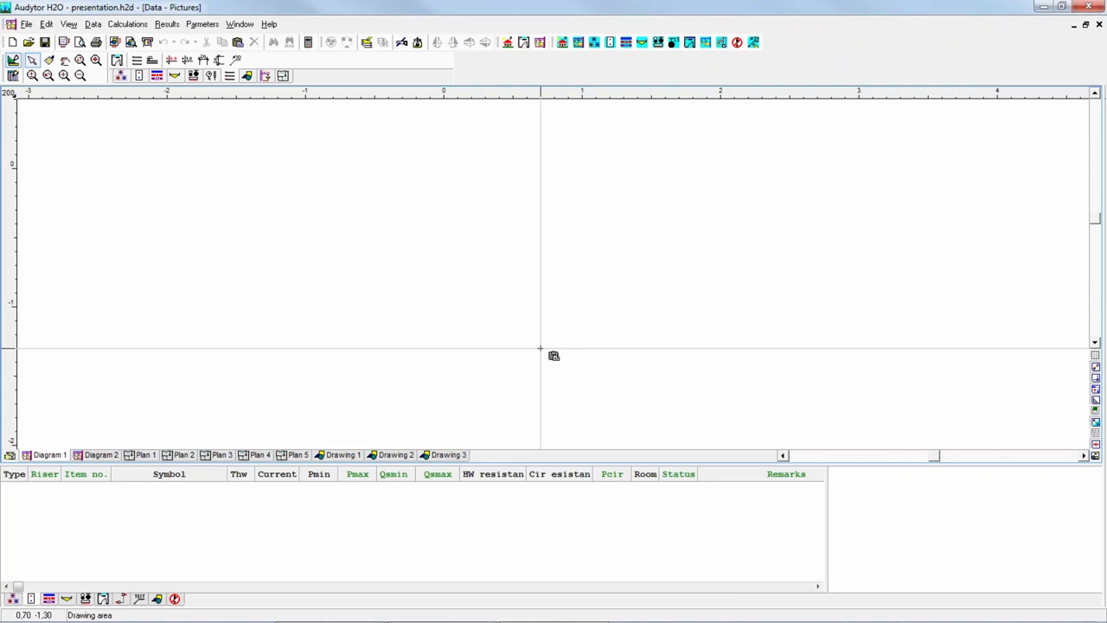
{"action": "left_click", "coordinate": [242, 321]}
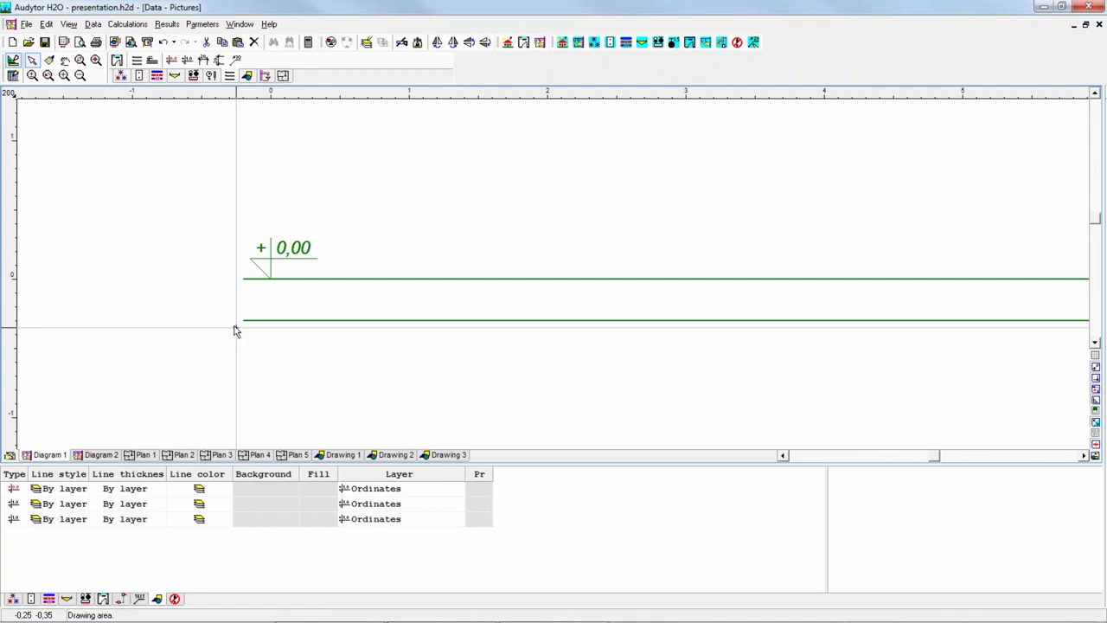
{"action": "key", "text": "ctrl+e"}
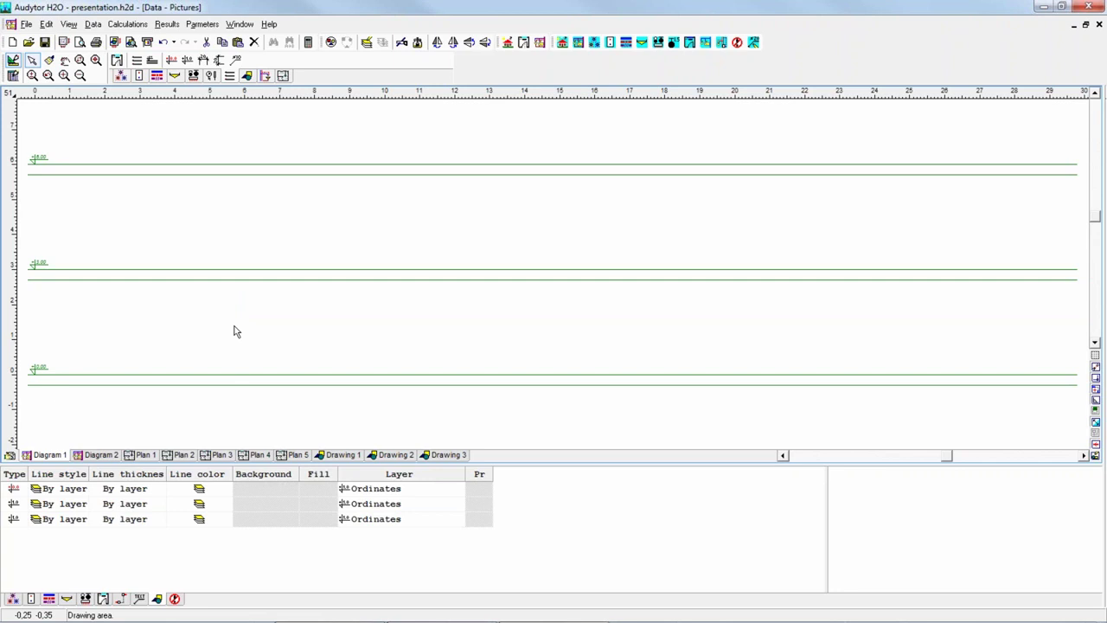
{"action": "scroll", "coordinate": [101, 326], "scroll_direction": "up", "scroll_amount": 2}
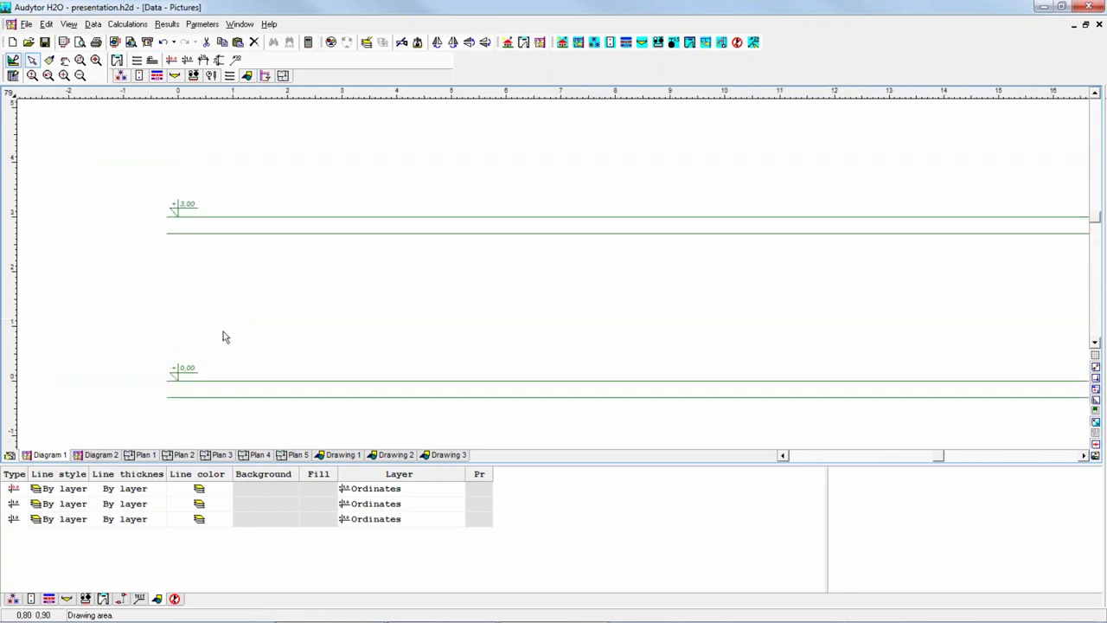
{"action": "scroll", "coordinate": [224, 336], "scroll_direction": "up", "scroll_amount": 4}
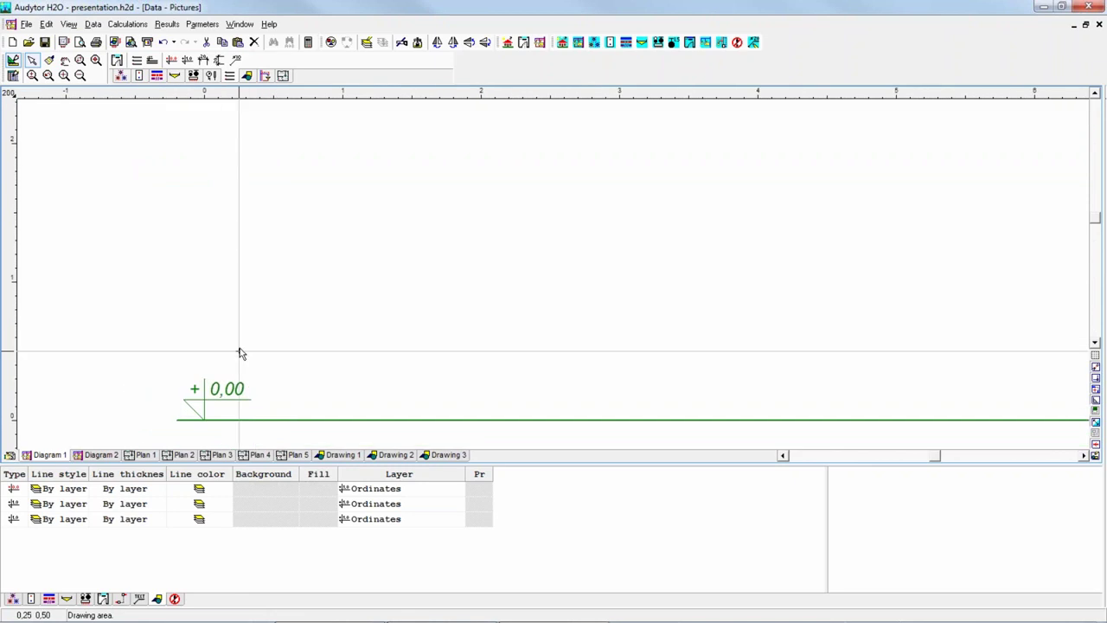
{"action": "left_click", "coordinate": [240, 353]}
{"action": "middle_click_drag", "start_coordinate": [240, 407], "coordinate": [297, 286]}
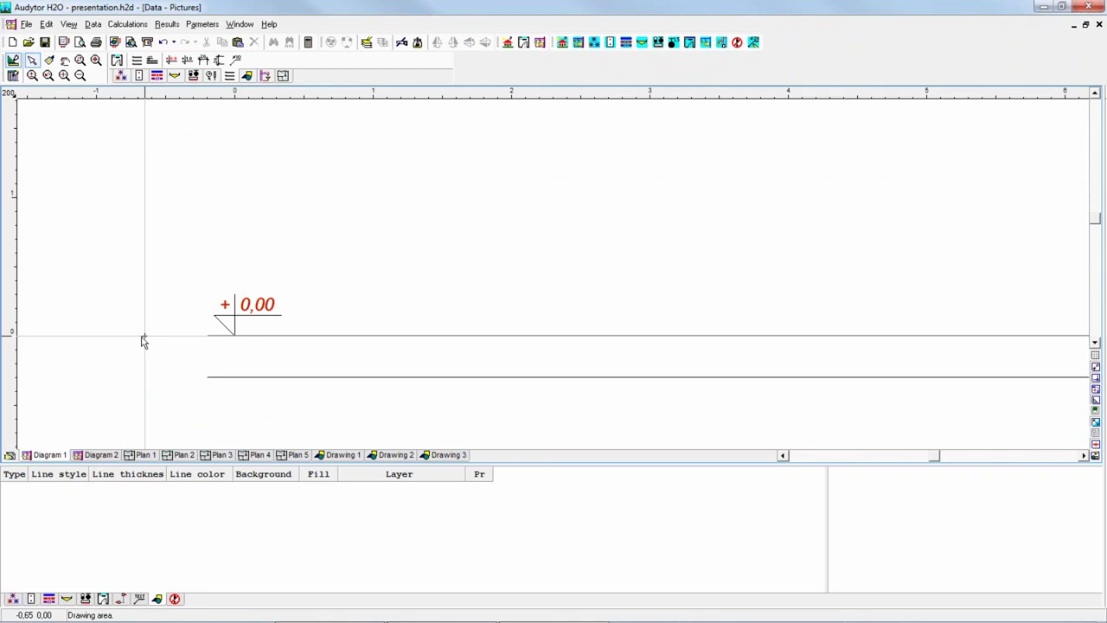
Move the 0.00 reference ordinate from the lowest floor up to align with the next floor on Diagram 1
{"action": "scroll", "coordinate": [279, 277], "scroll_direction": "down", "scroll_amount": 3}
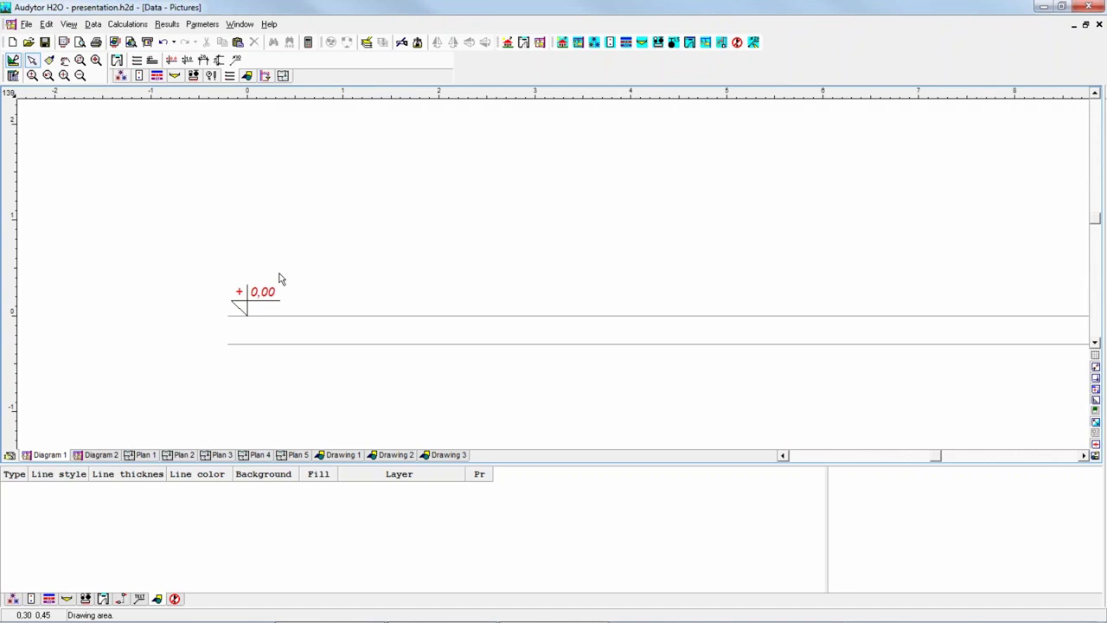
{"action": "scroll", "coordinate": [266, 311], "scroll_direction": "up", "scroll_amount": 3}
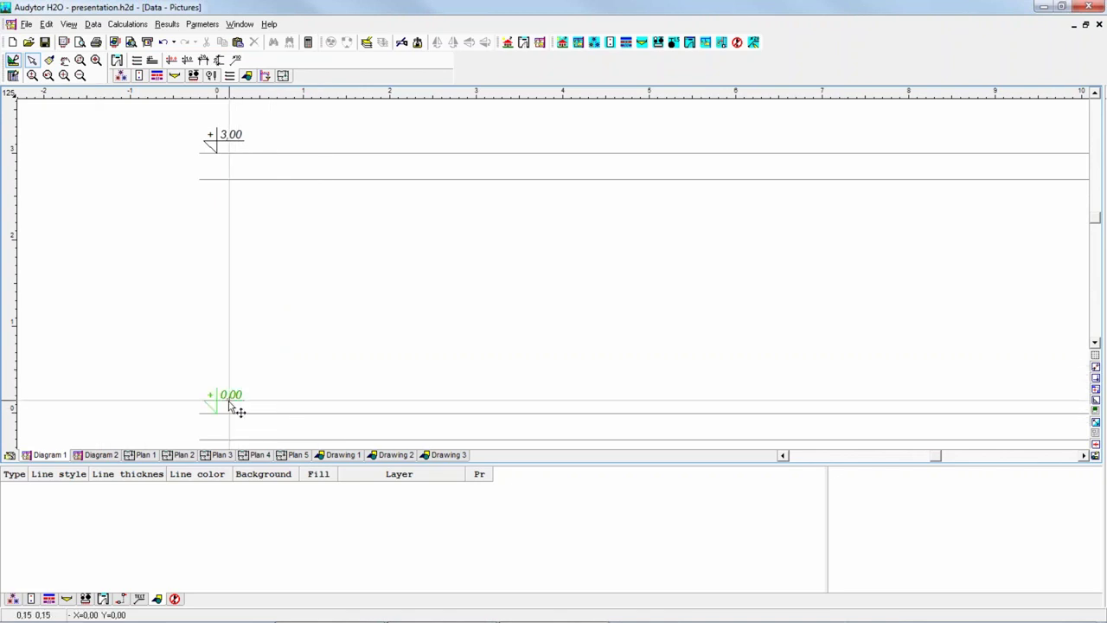
{"action": "left_click_drag", "start_coordinate": [229, 405], "coordinate": [257, 400]}
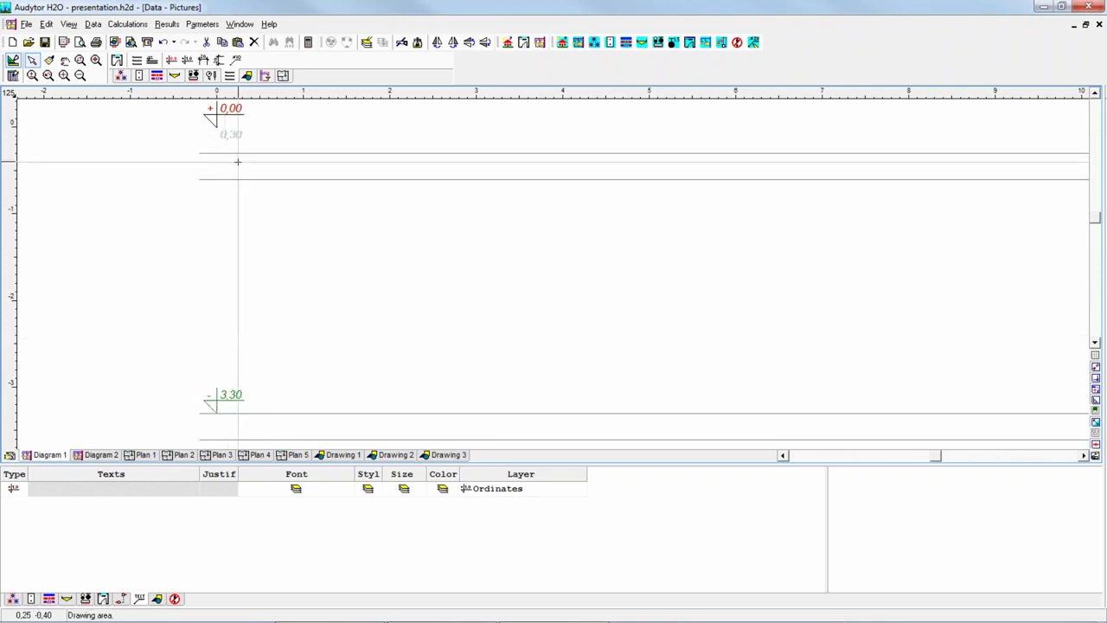
{"action": "left_click_drag", "start_coordinate": [234, 119], "coordinate": [231, 147]}
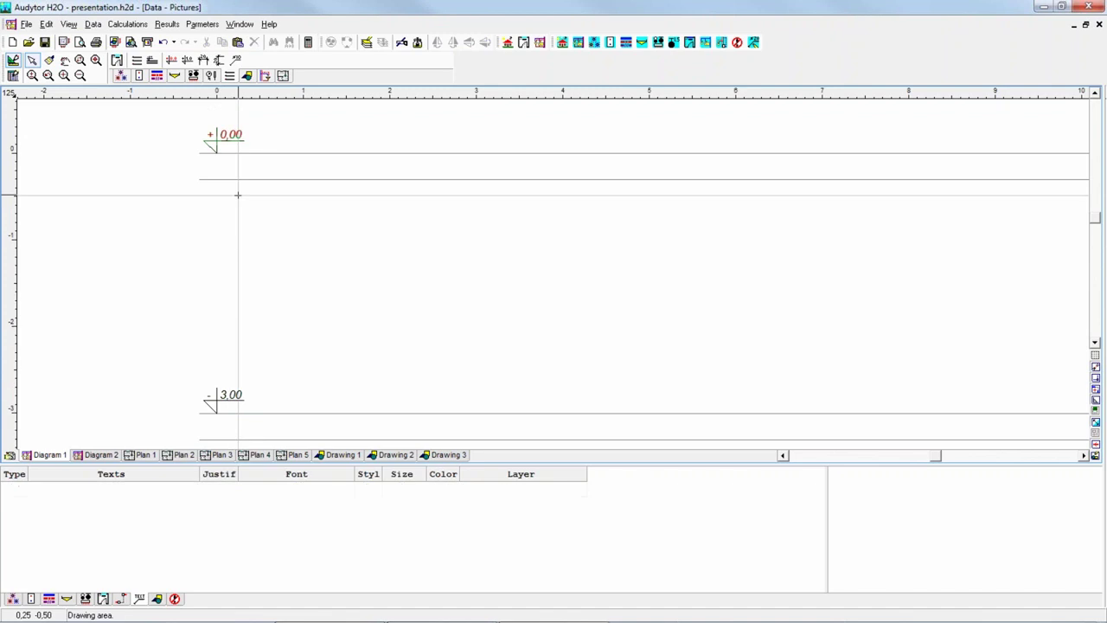
{"action": "left_click", "coordinate": [215, 166]}
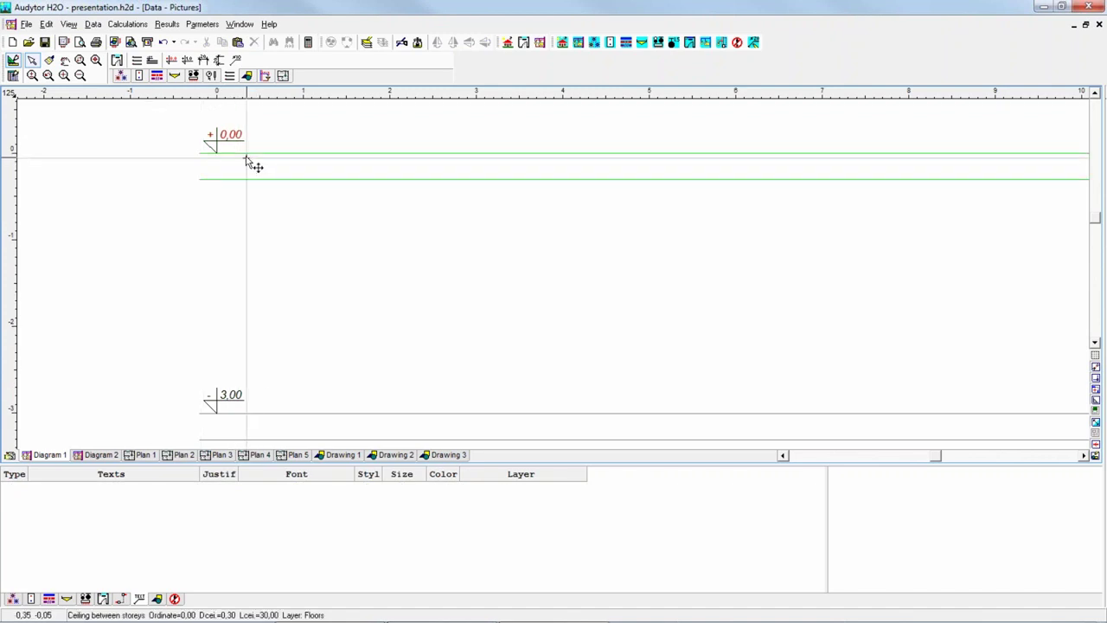
{"action": "left_click", "coordinate": [245, 153]}
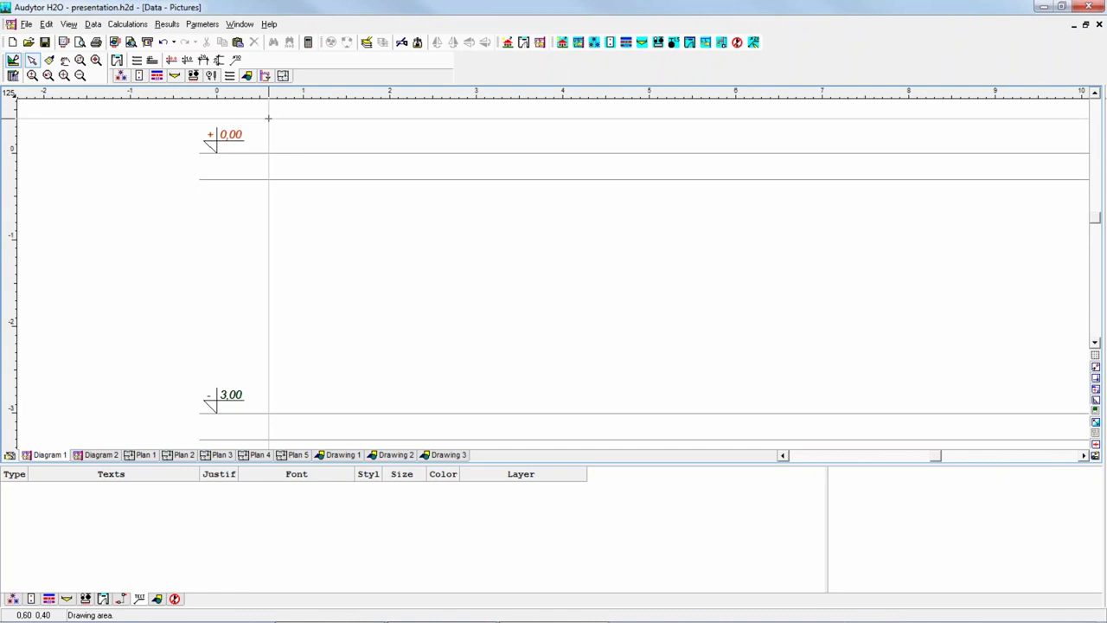
Draw a room zone about 29 m long and 3 m high between the lowest and middle floors
{"action": "scroll", "coordinate": [286, 265], "scroll_direction": "up", "scroll_amount": 9}
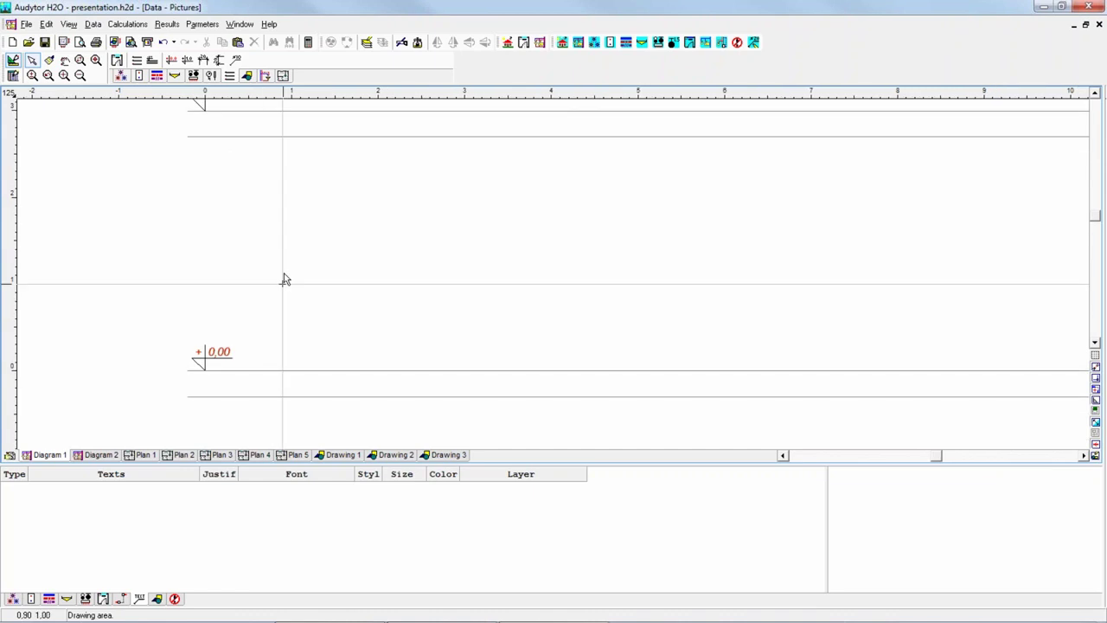
{"action": "scroll", "coordinate": [286, 250], "scroll_direction": "down", "scroll_amount": 4, "text": "ctrl"}
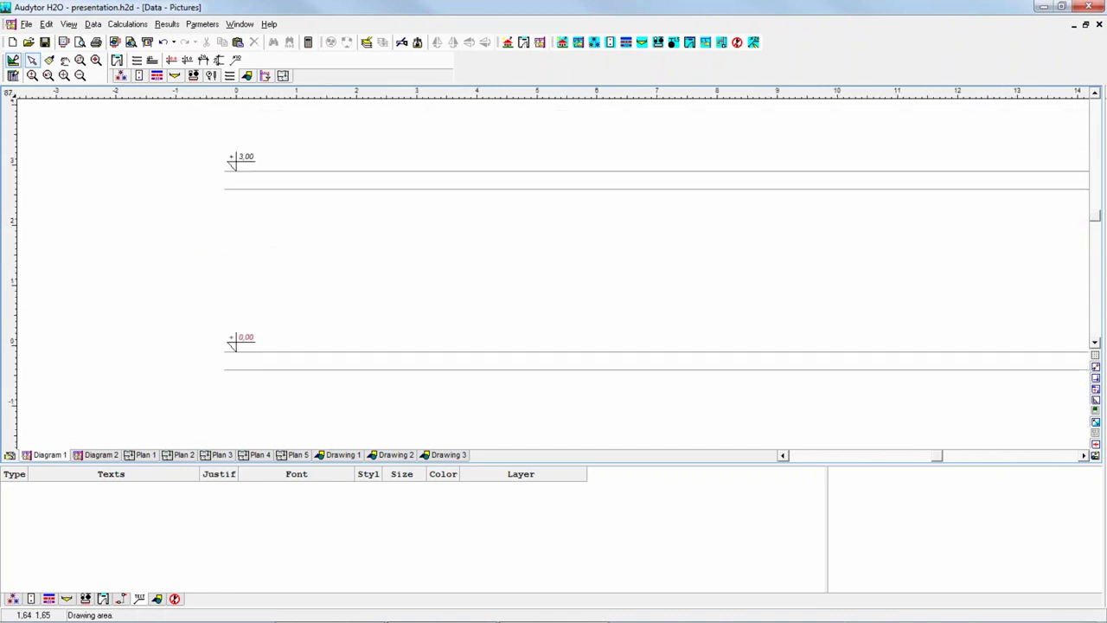
{"action": "middle_click_drag", "start_coordinate": [324, 262], "coordinate": [280, 304]}
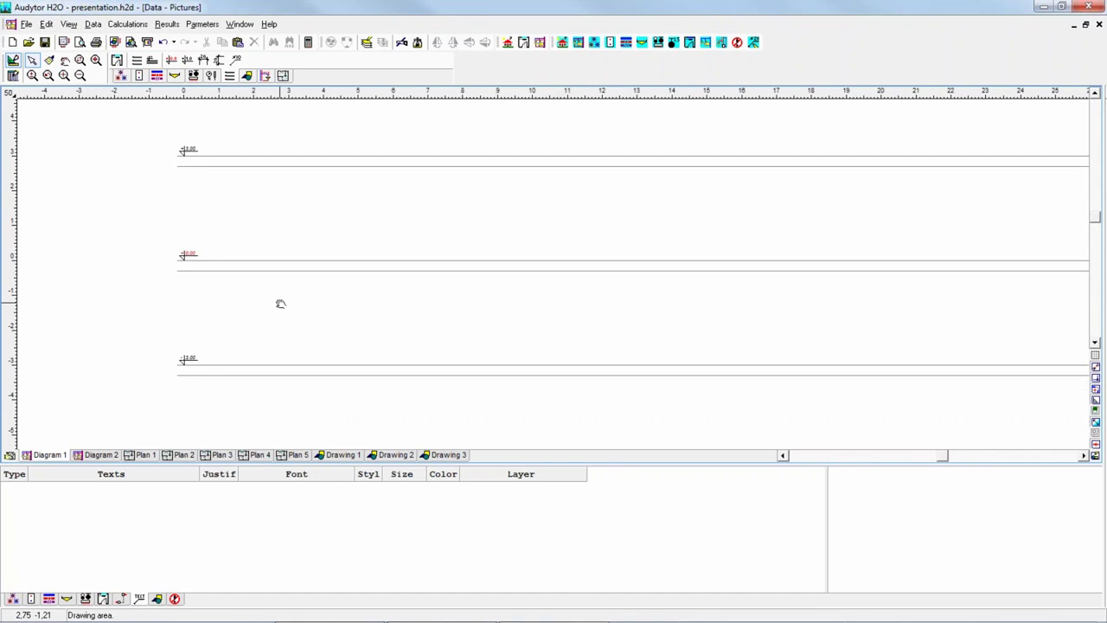
{"action": "scroll", "coordinate": [281, 304], "scroll_direction": "down", "scroll_amount": 2, "text": "ctrl"}
{"action": "scroll", "coordinate": [285, 307], "scroll_direction": "up", "scroll_amount": 1, "text": "ctrl"}
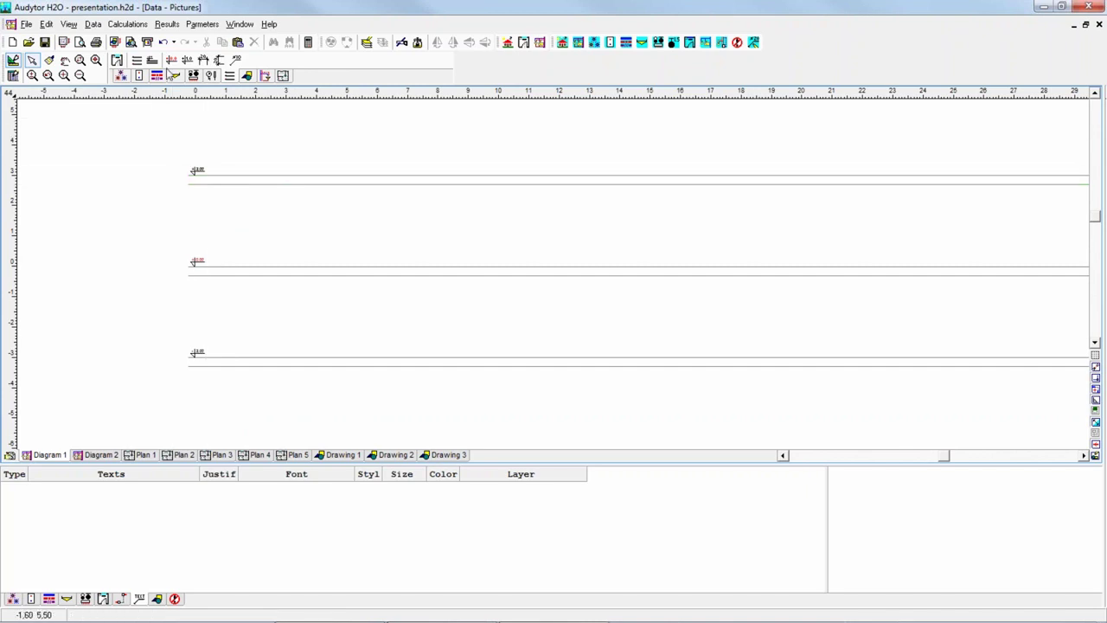
{"action": "left_click", "coordinate": [116, 62]}
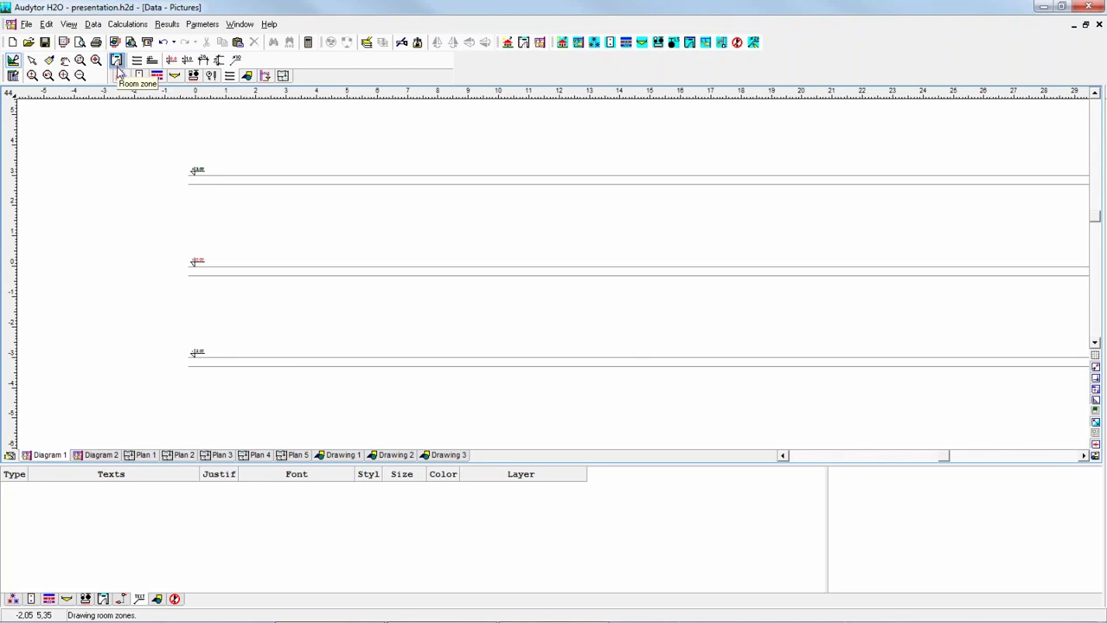
{"action": "left_click", "coordinate": [210, 270]}
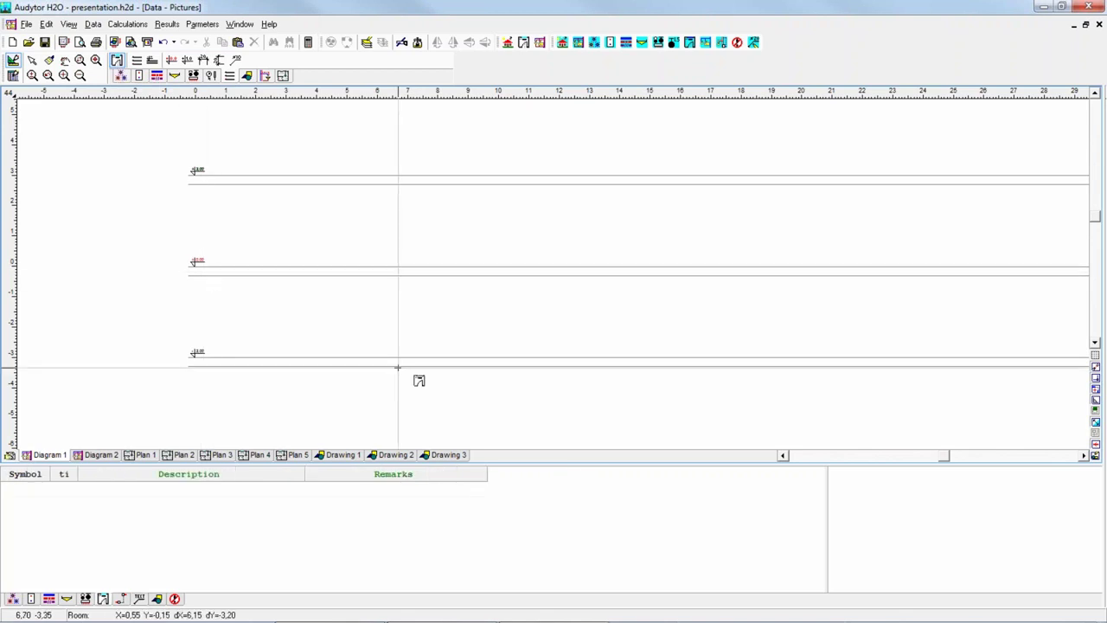
{"action": "left_click", "coordinate": [1082, 362]}
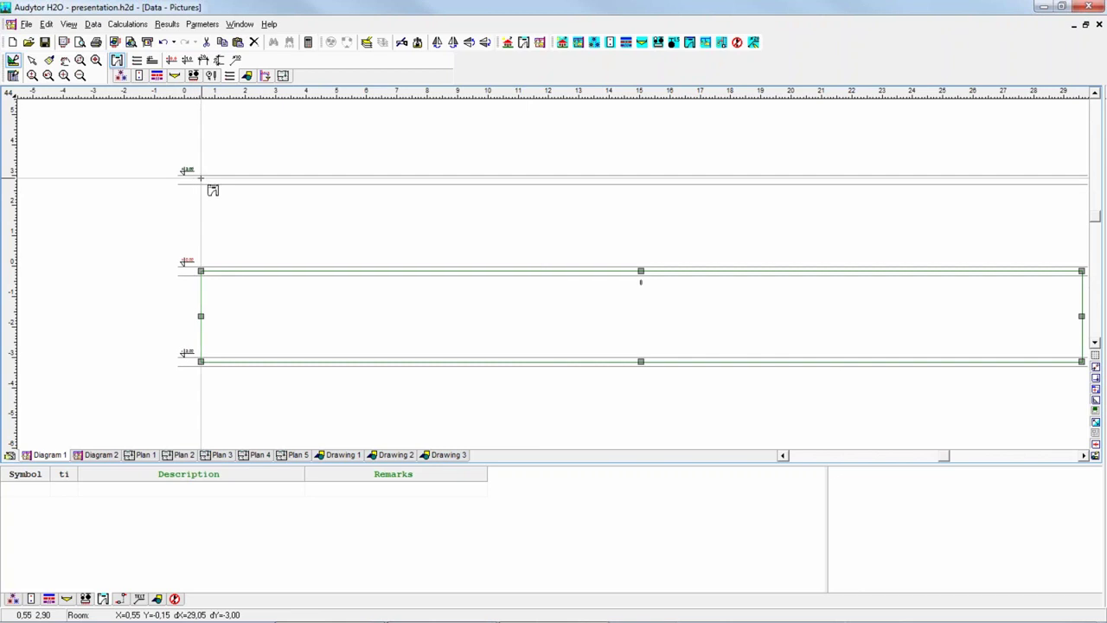
Draw two adjacent room zones above the lower one, about 8.7 m and 5.55 m wide and 3.05 m high
{"action": "left_click_drag", "start_coordinate": [200, 178], "coordinate": [464, 271]}
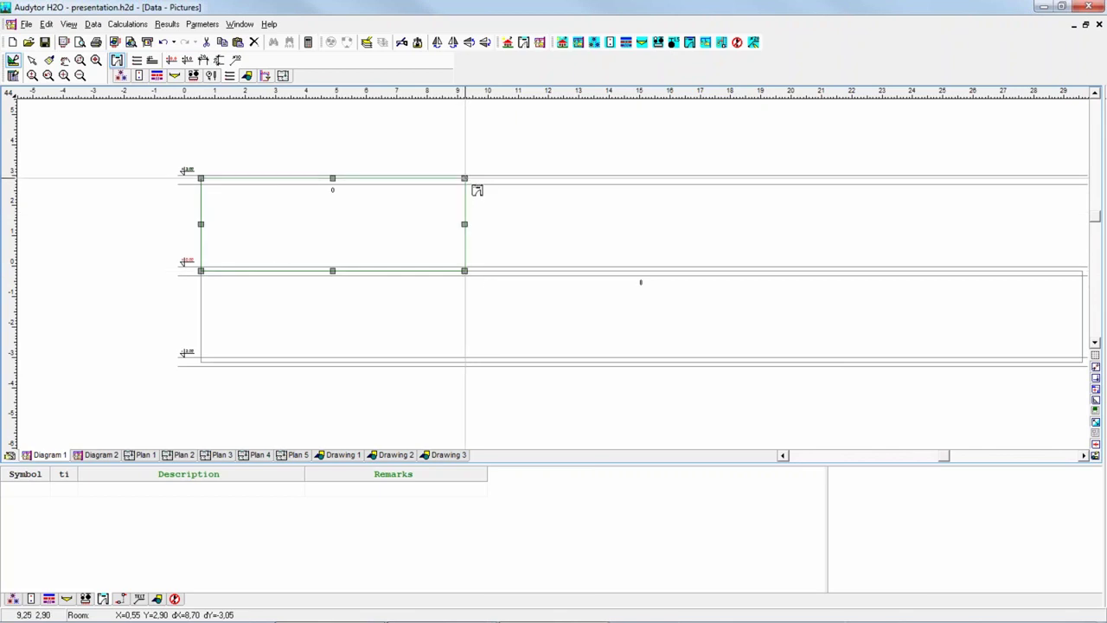
{"action": "left_click_drag", "start_coordinate": [465, 178], "coordinate": [633, 271]}
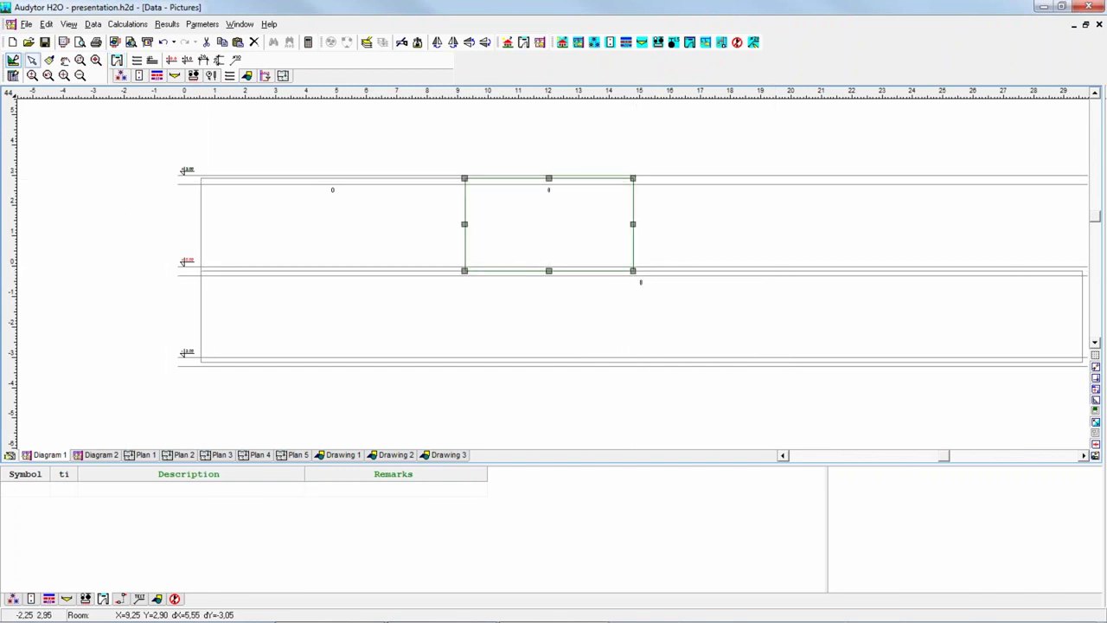
{"action": "key", "text": "Escape"}
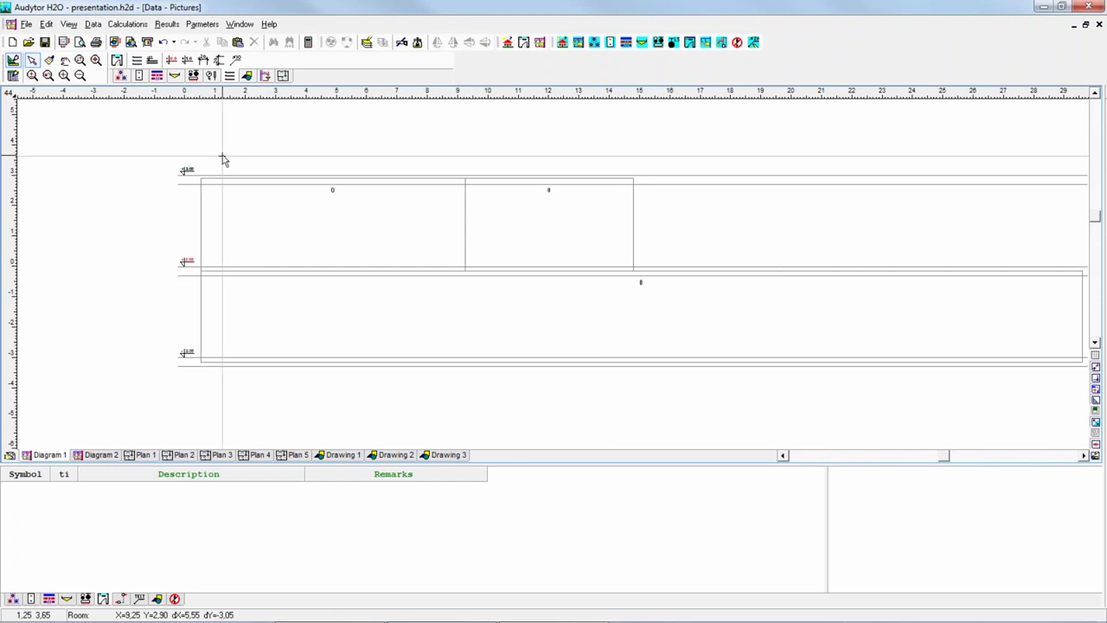
Select all drawn room zones and go through their data table rows to match each row with its zone
{"action": "scroll", "coordinate": [222, 165], "scroll_direction": "down", "scroll_amount": 5}
{"action": "left_click_drag", "start_coordinate": [536, 223], "coordinate": [685, 327]}
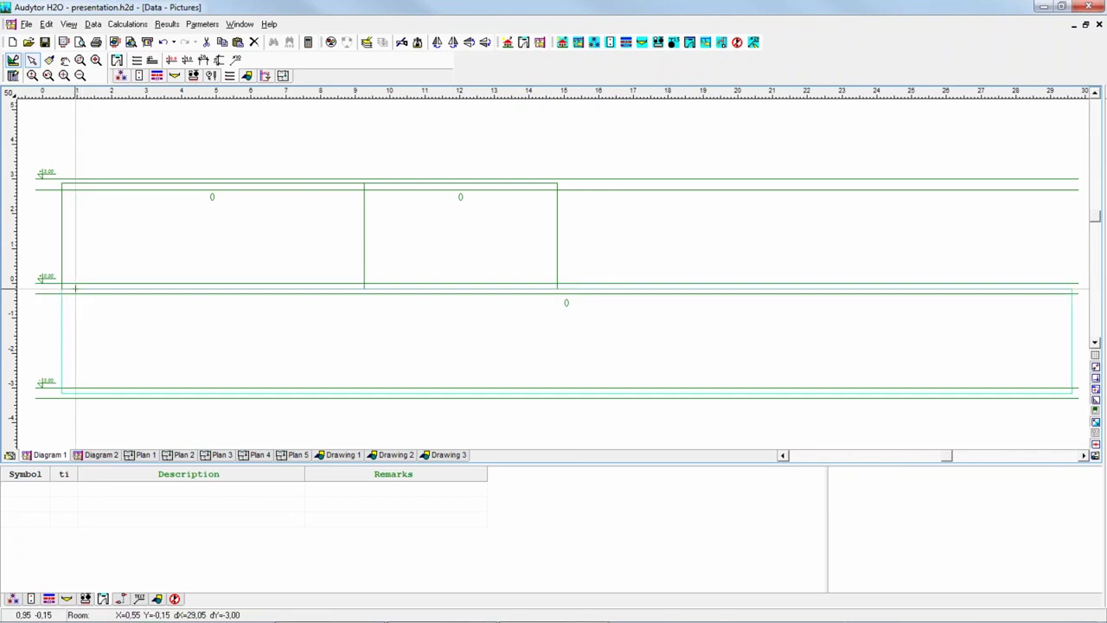
{"action": "left_click", "coordinate": [63, 566]}
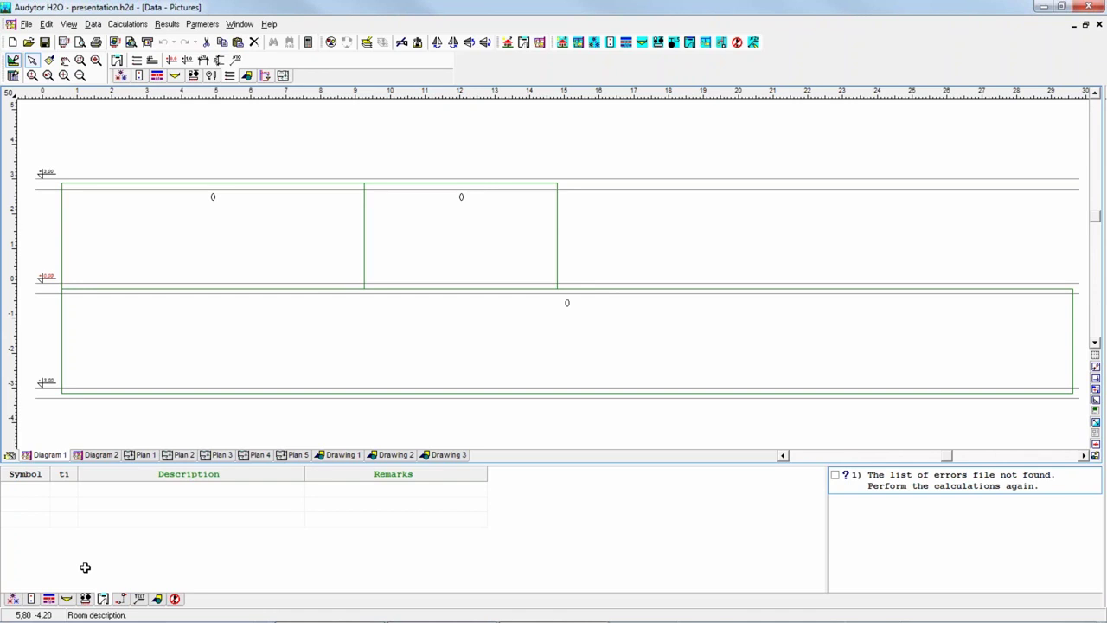
{"action": "left_click", "coordinate": [37, 490]}
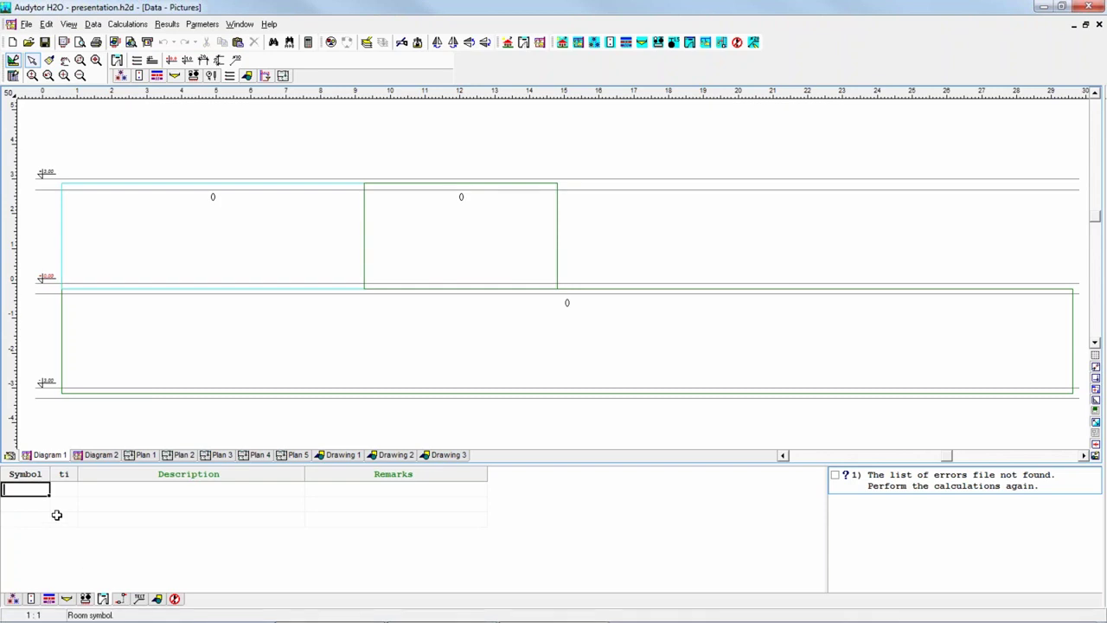
{"action": "mouse_move", "coordinate": [328, 612]}
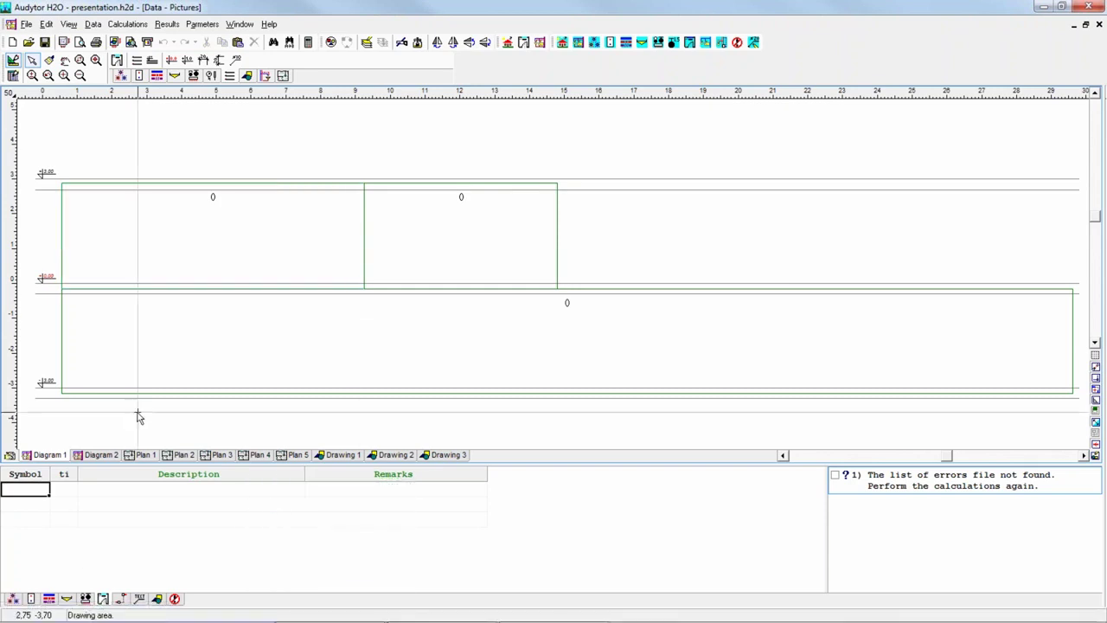
{"action": "left_click", "coordinate": [137, 506]}
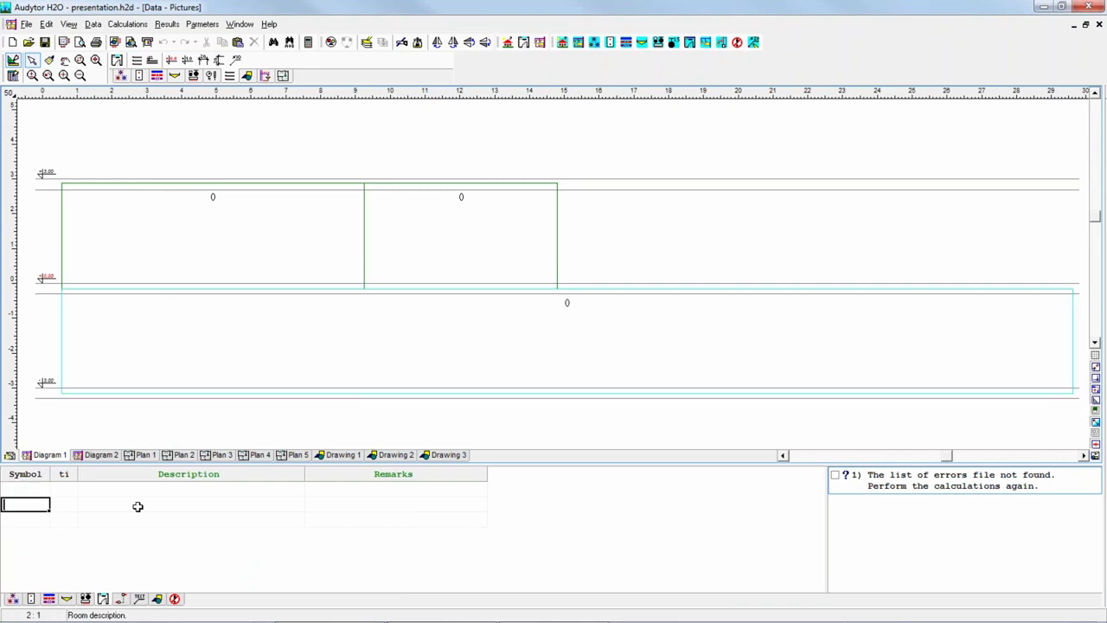
{"action": "key", "text": "Down"}
{"action": "key", "text": "Up"}
{"action": "key", "text": "Up"}
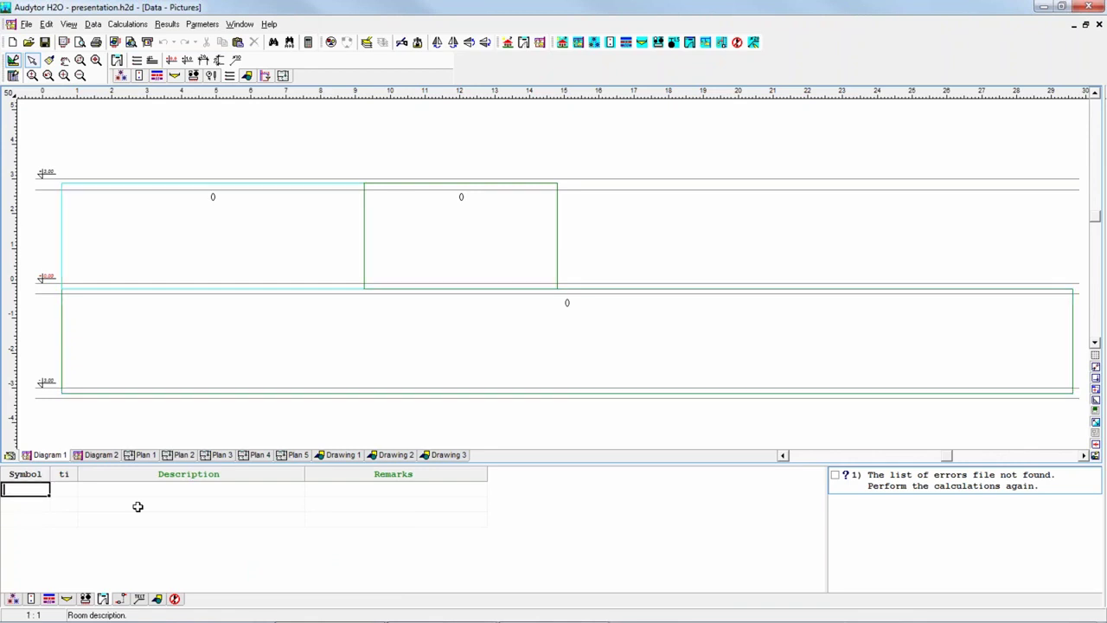
{"action": "key", "text": "Down"}
{"action": "key", "text": "Down"}
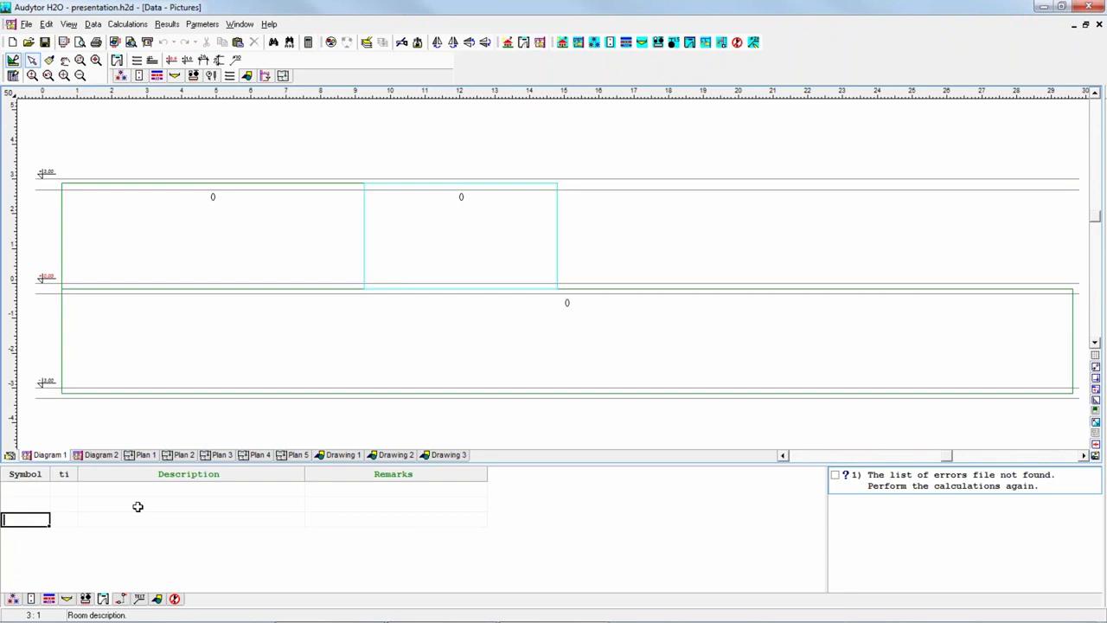
Give the long lower room zone the symbol BASEMENT, a temperature of 8 °C and the description "Basement"
{"action": "key", "text": "Up"}
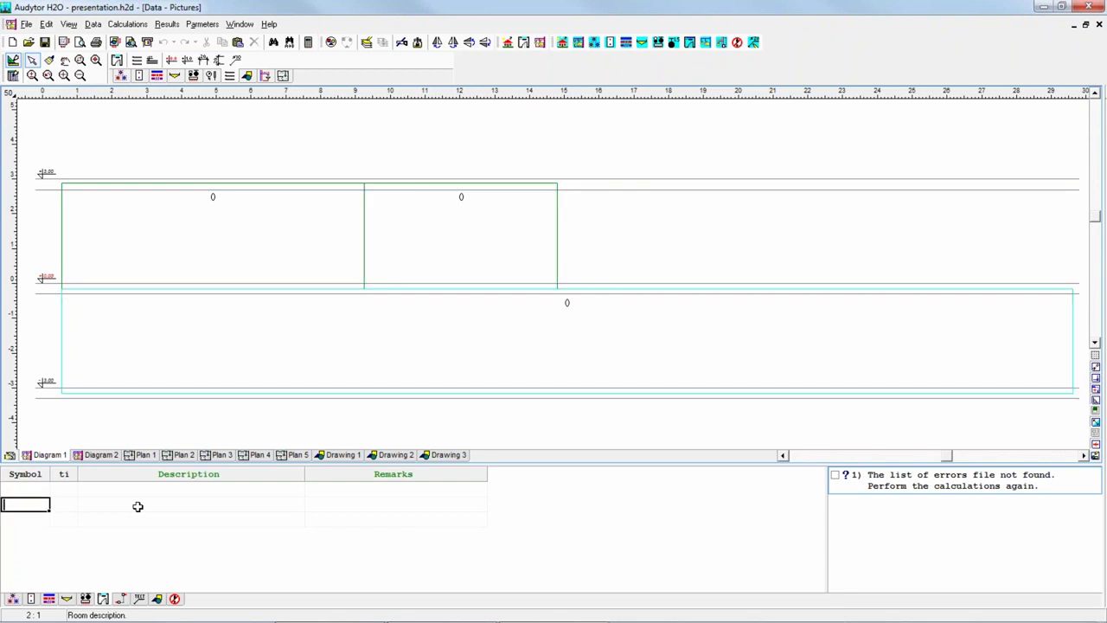
{"action": "type", "text": "Basement"}
{"action": "key", "text": "Return"}
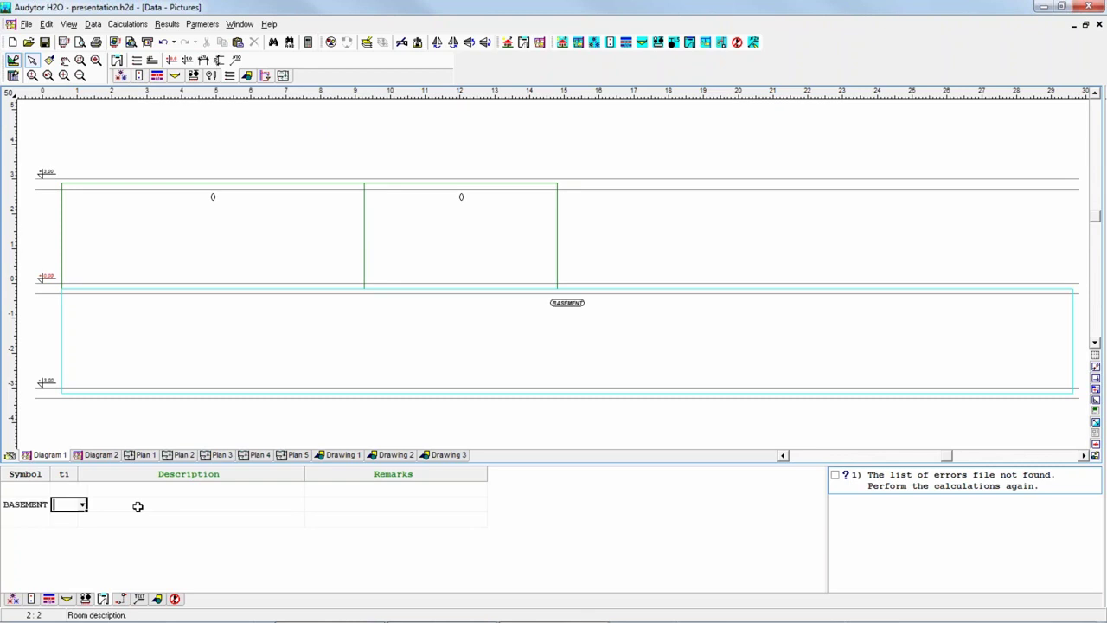
{"action": "key", "text": "shift+Home"}
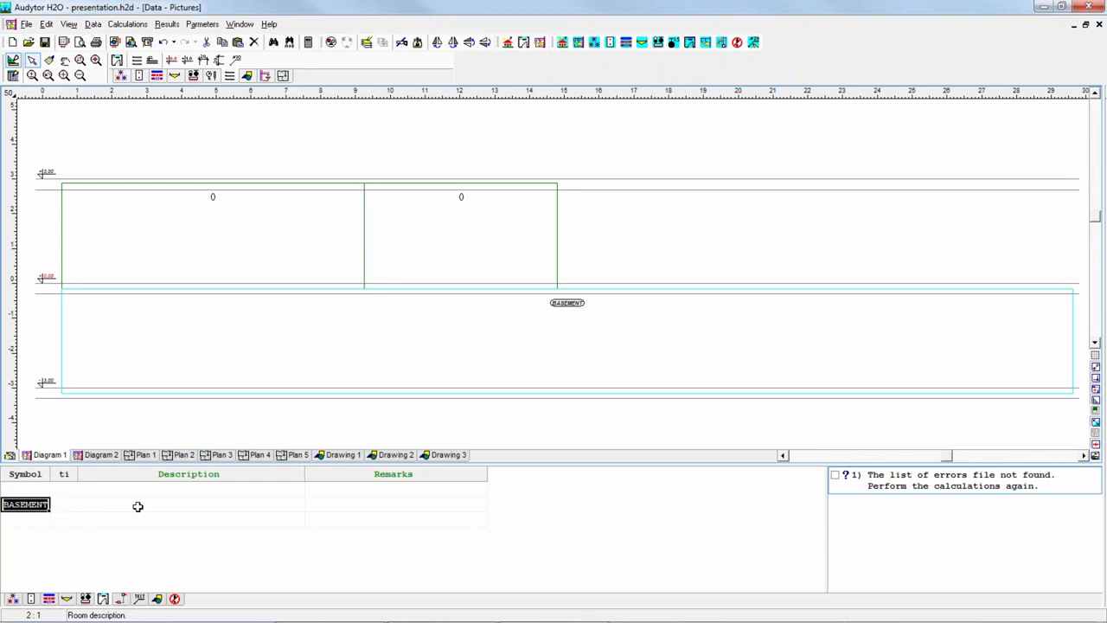
{"action": "key", "text": "Tab"}
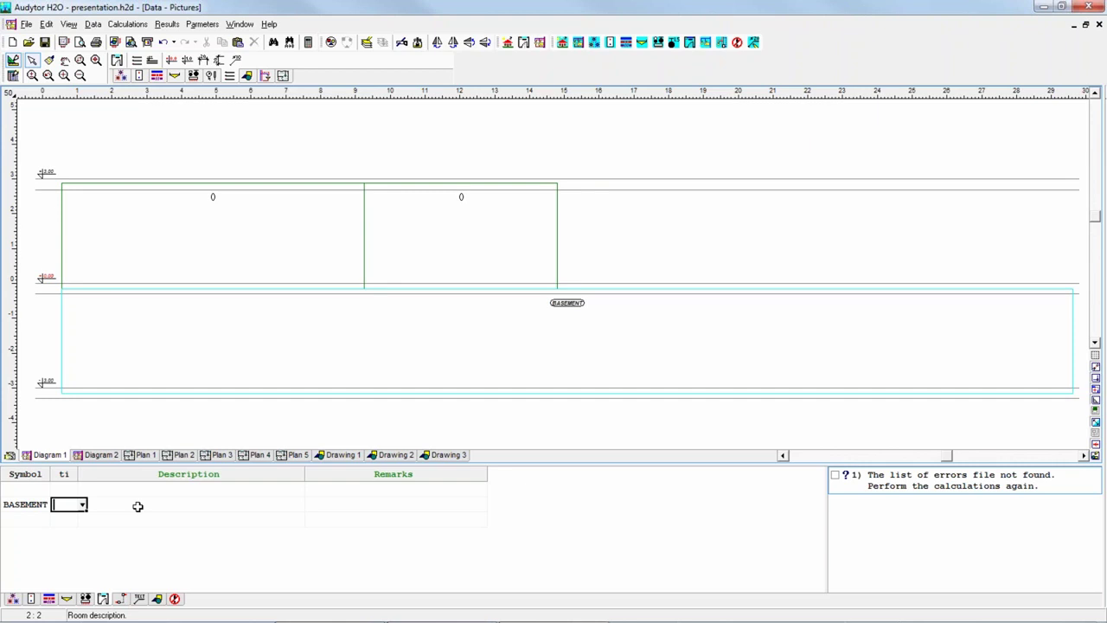
{"action": "type", "text": "8"}
{"action": "key", "text": "Tab"}
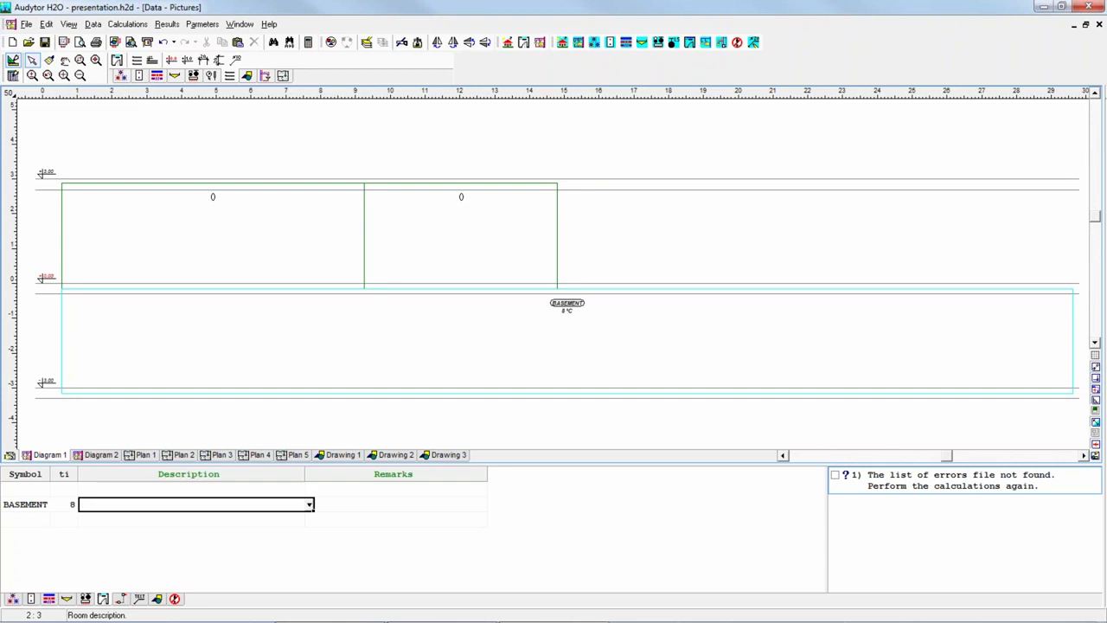
{"action": "type", "text": "Basement"}
{"action": "key", "text": "Return"}
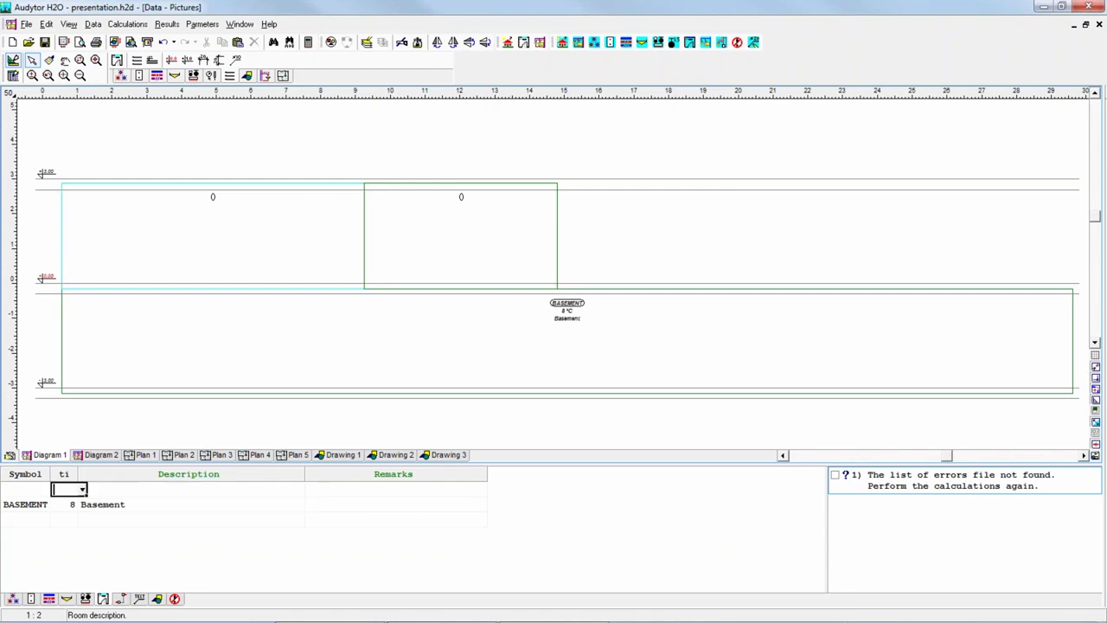
Give the wider upper room zone the symbol 1, a temperature of 24 °C and the description "Bathroom"
{"action": "key", "text": "shift+Tab"}
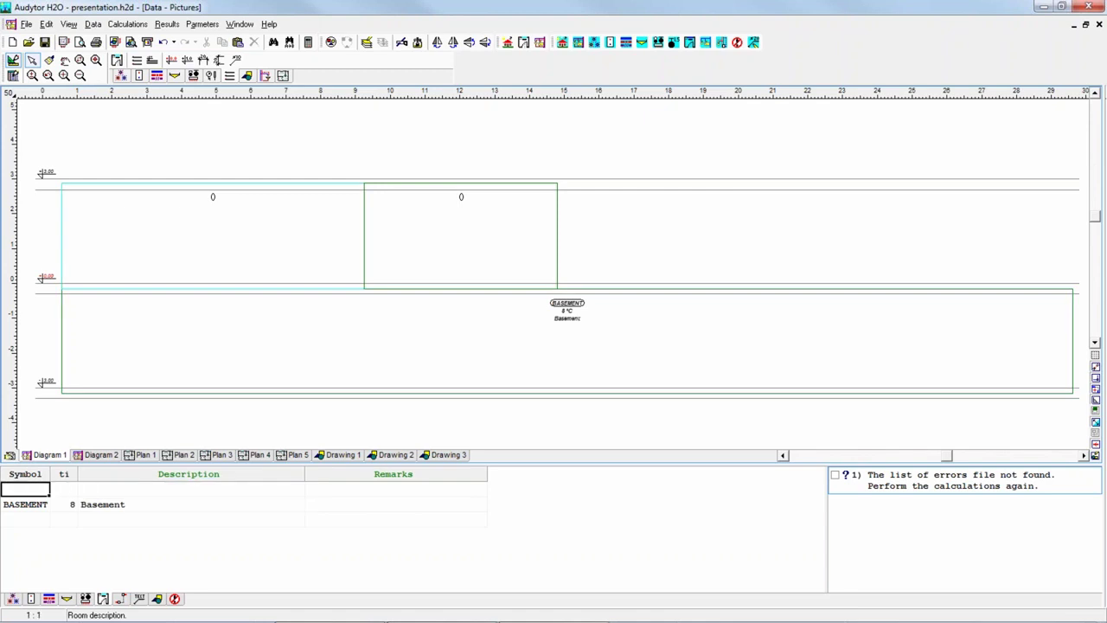
{"action": "type", "text": "1"}
{"action": "key", "text": "Tab"}
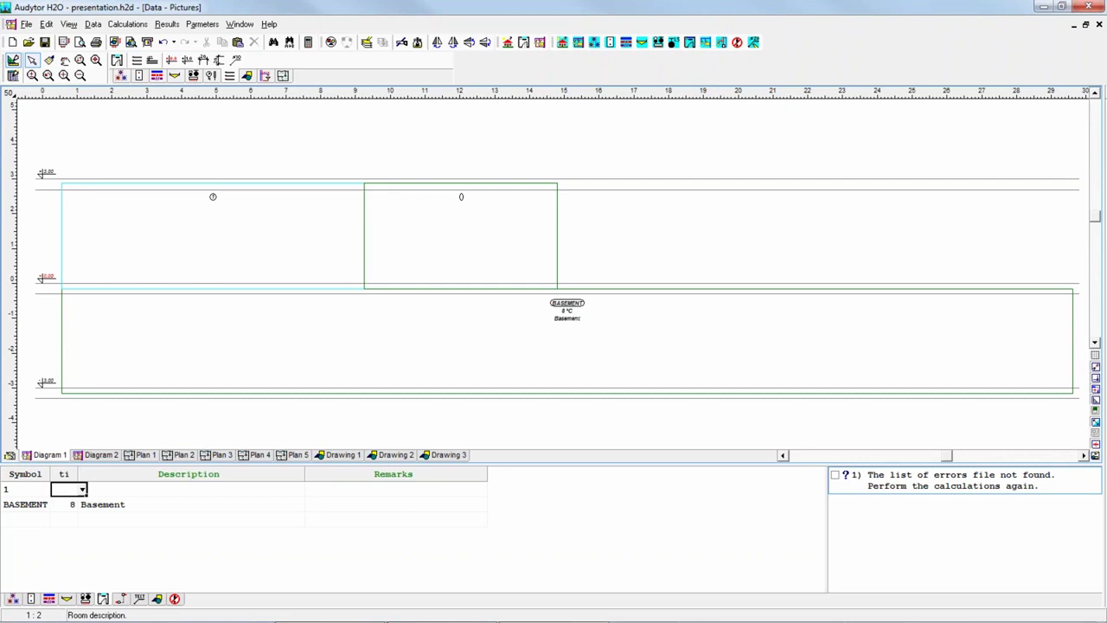
{"action": "type", "text": "24"}
{"action": "key", "text": "Tab"}
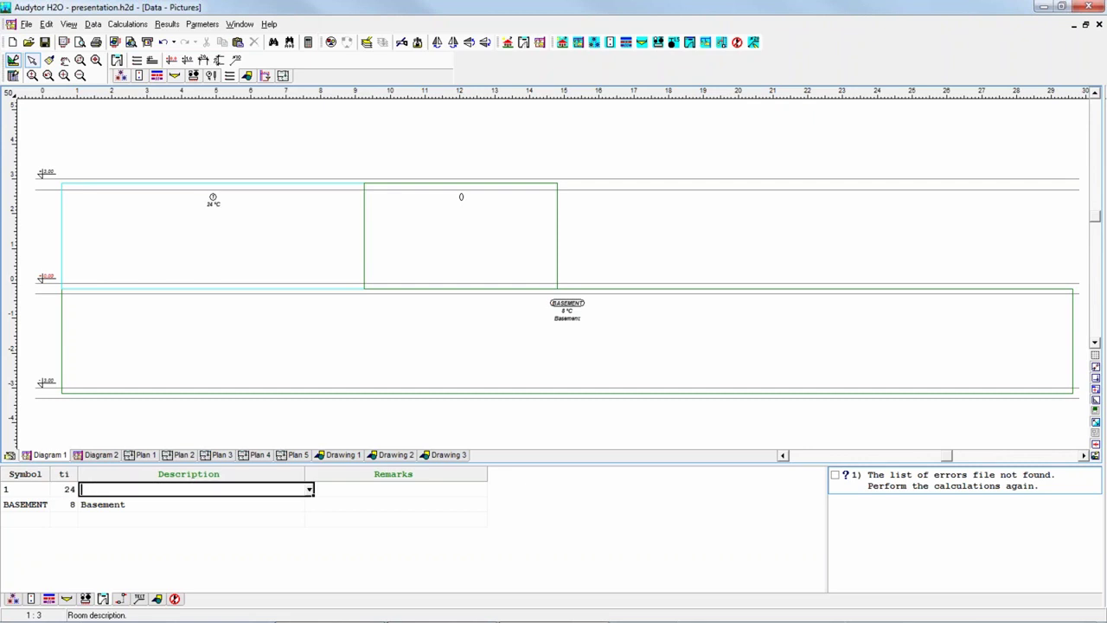
{"action": "type", "text": "Bathroom"}
{"action": "key", "text": "Return"}
Give the narrower upper room zone the symbol 2, a temperature of 20 °C and the description "Kitchen"
{"action": "key", "text": "Down"}
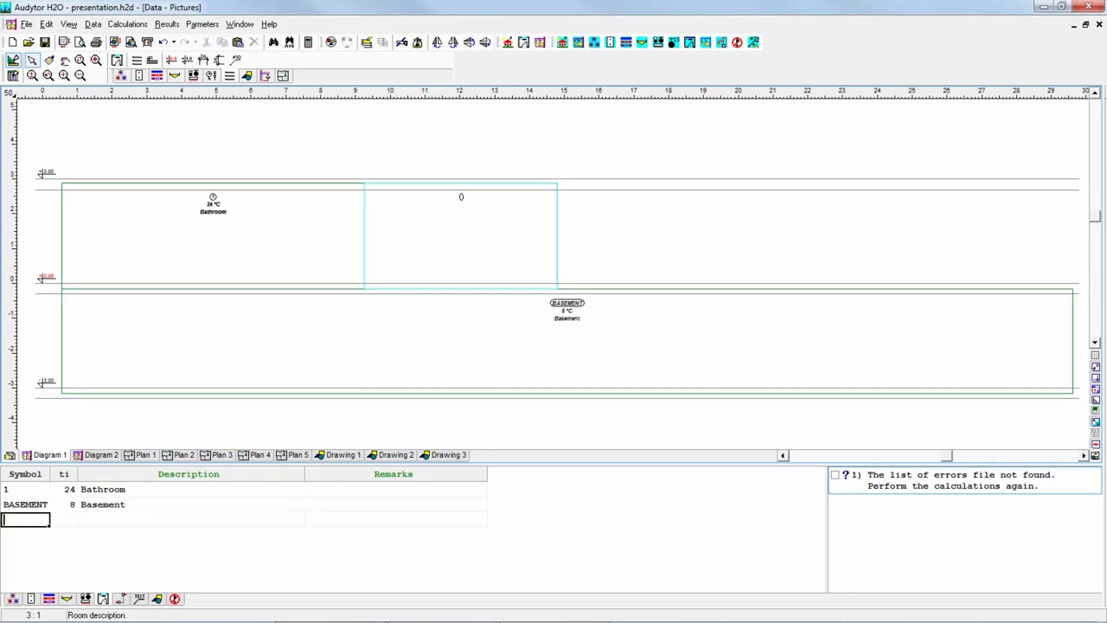
{"action": "type", "text": "2"}
{"action": "key", "text": "Return"}
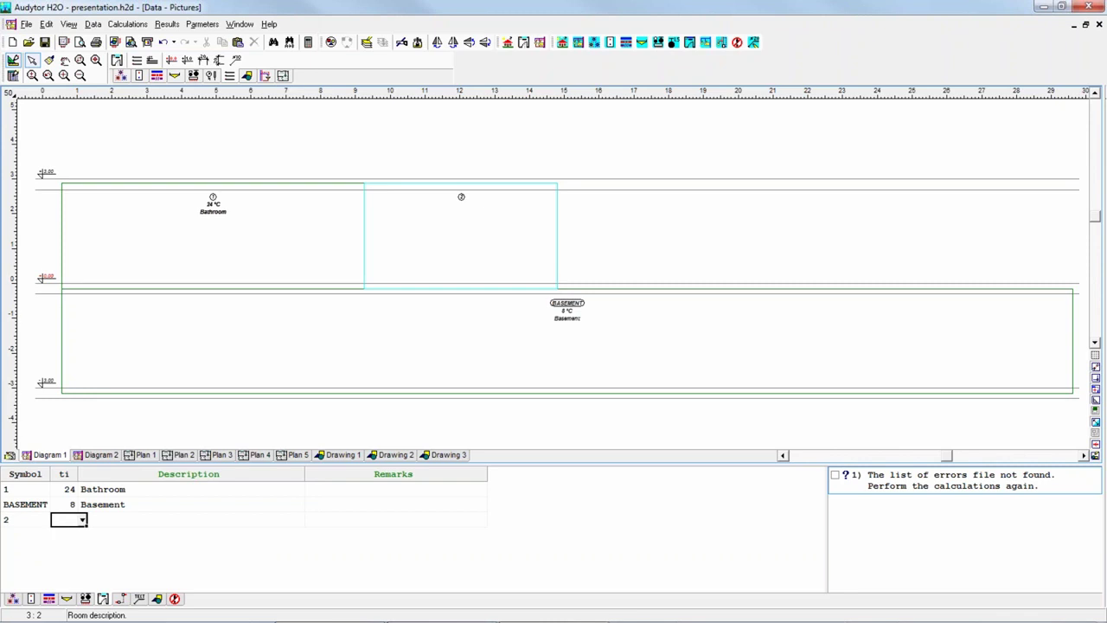
{"action": "type", "text": "20"}
{"action": "key", "text": "Return"}
{"action": "type", "text": "Ki"}
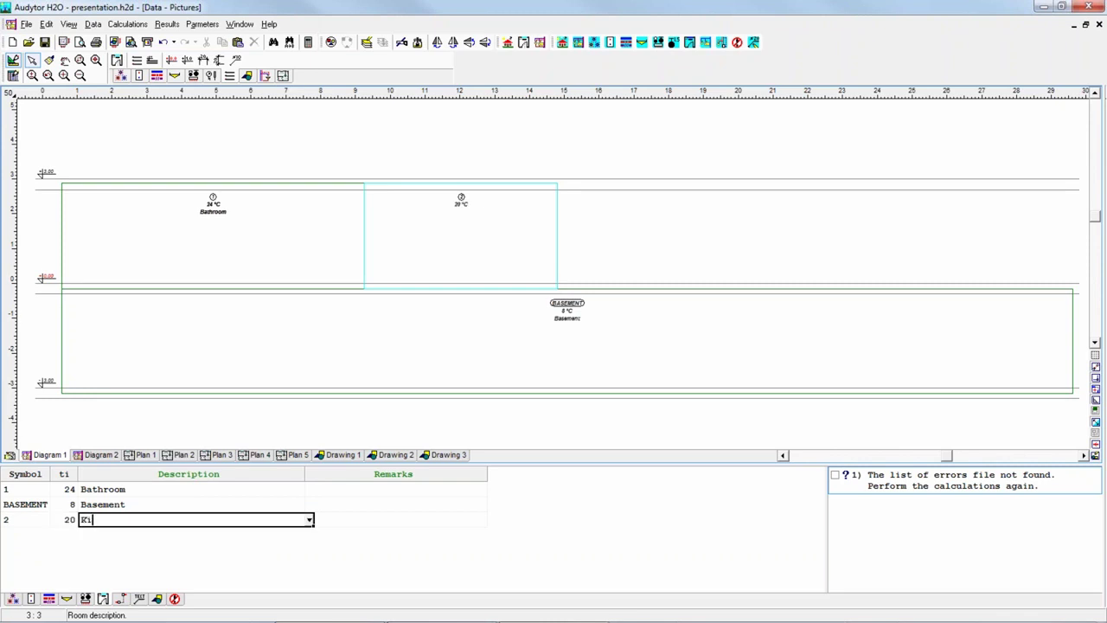
{"action": "type", "text": "tchen"}
Check which zone belongs to each room table row and review the project's complete list of room data
{"action": "key", "text": "Up"}
{"action": "key", "text": "Tab"}
{"action": "key", "text": "Up"}
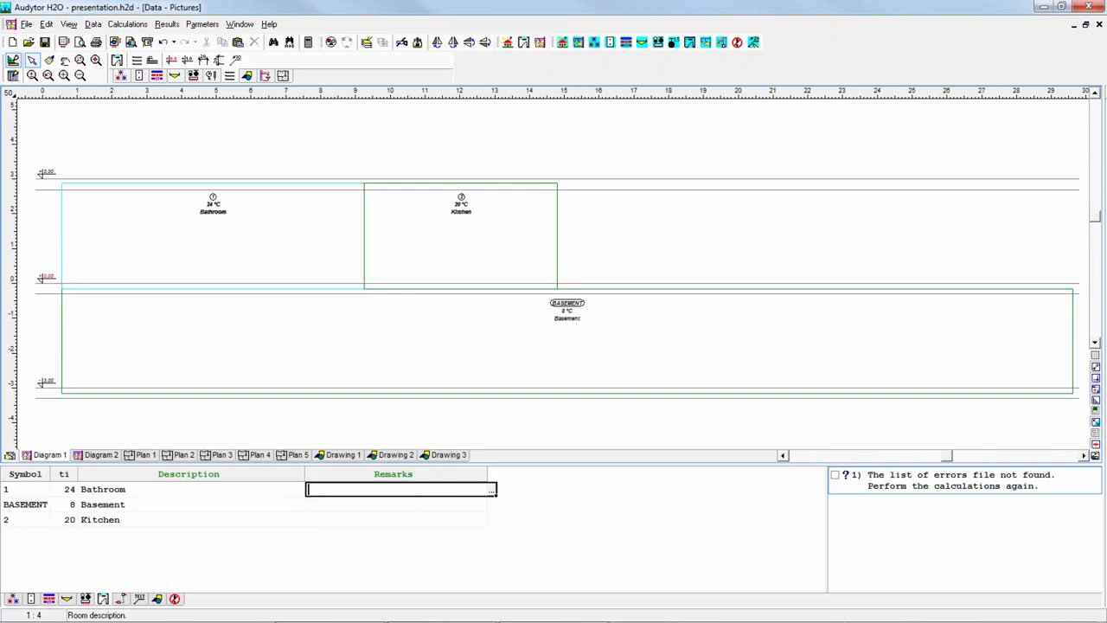
{"action": "left_click", "coordinate": [400, 505]}
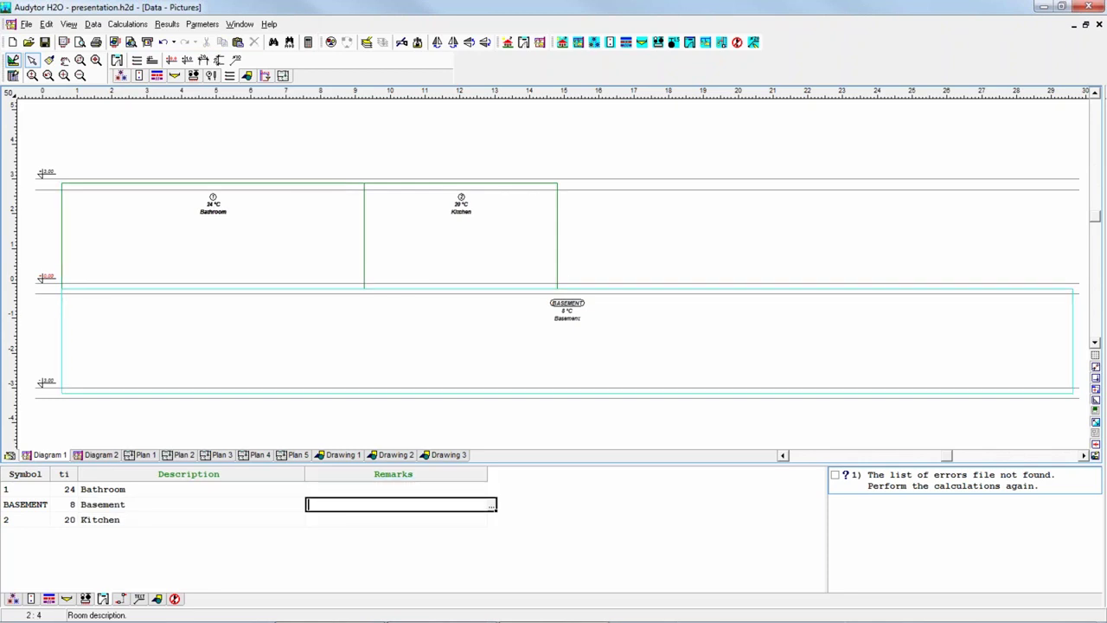
{"action": "left_click", "coordinate": [108, 165]}
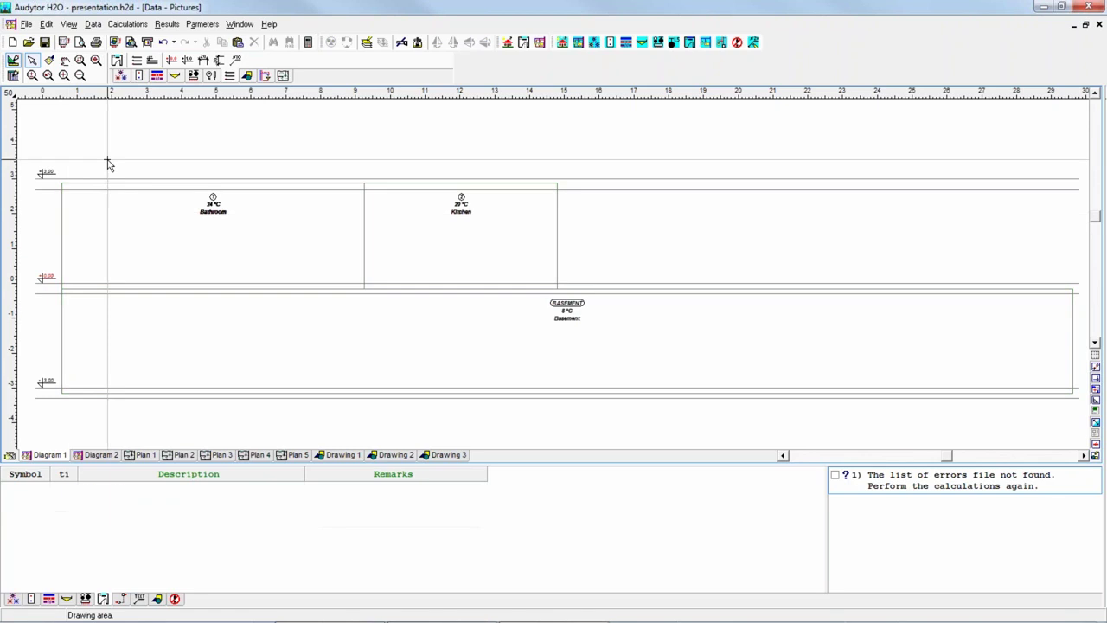
{"action": "left_click", "coordinate": [94, 24]}
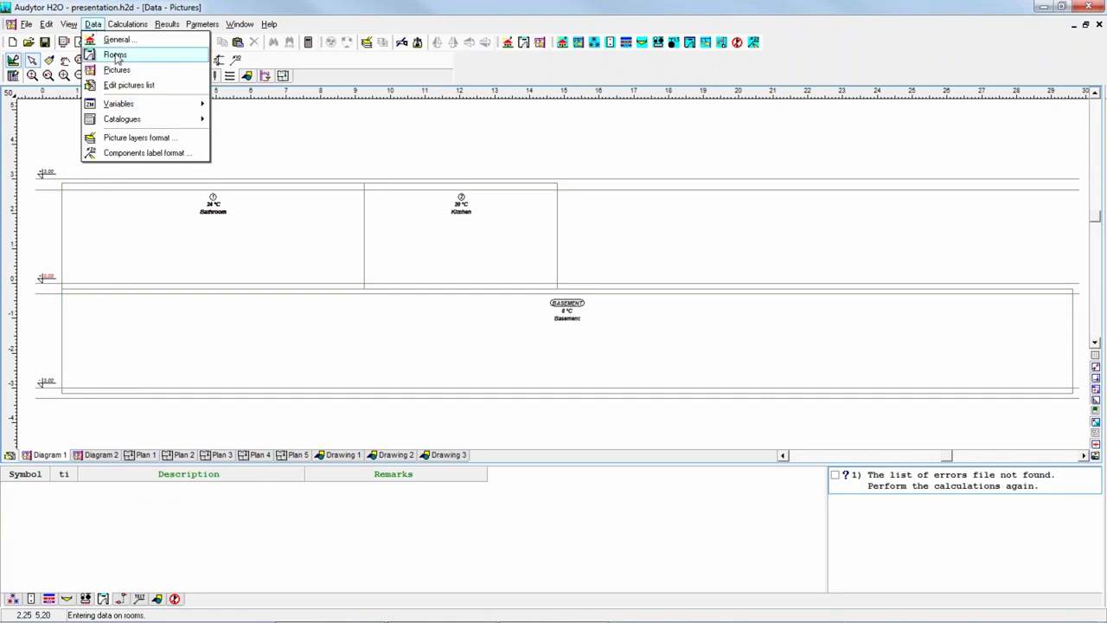
{"action": "left_click", "coordinate": [116, 56]}
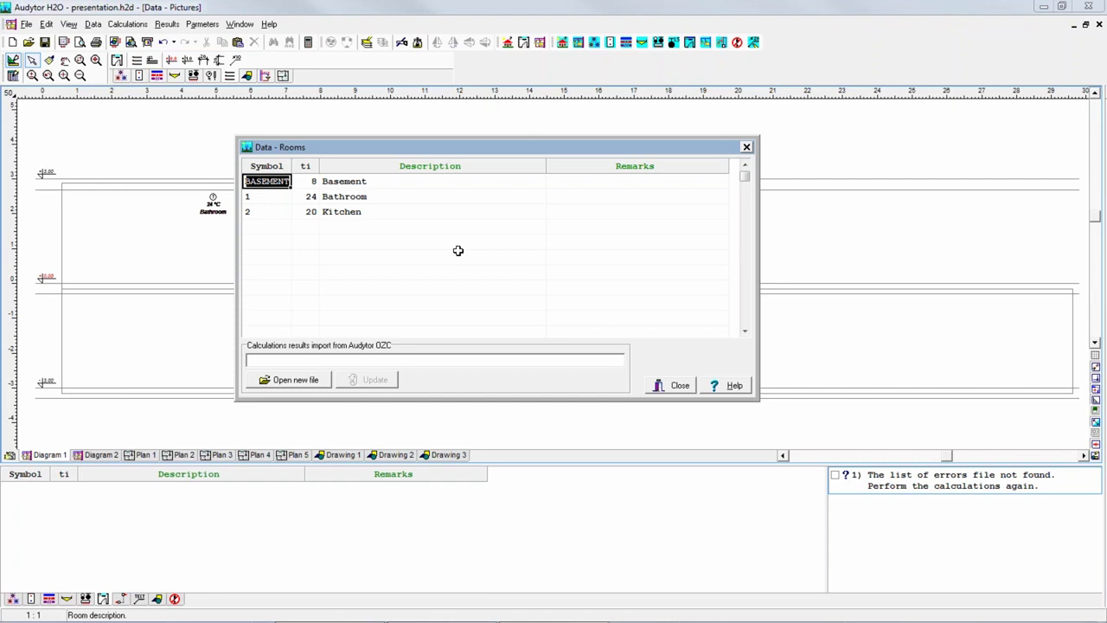
{"action": "left_click", "coordinate": [745, 147]}
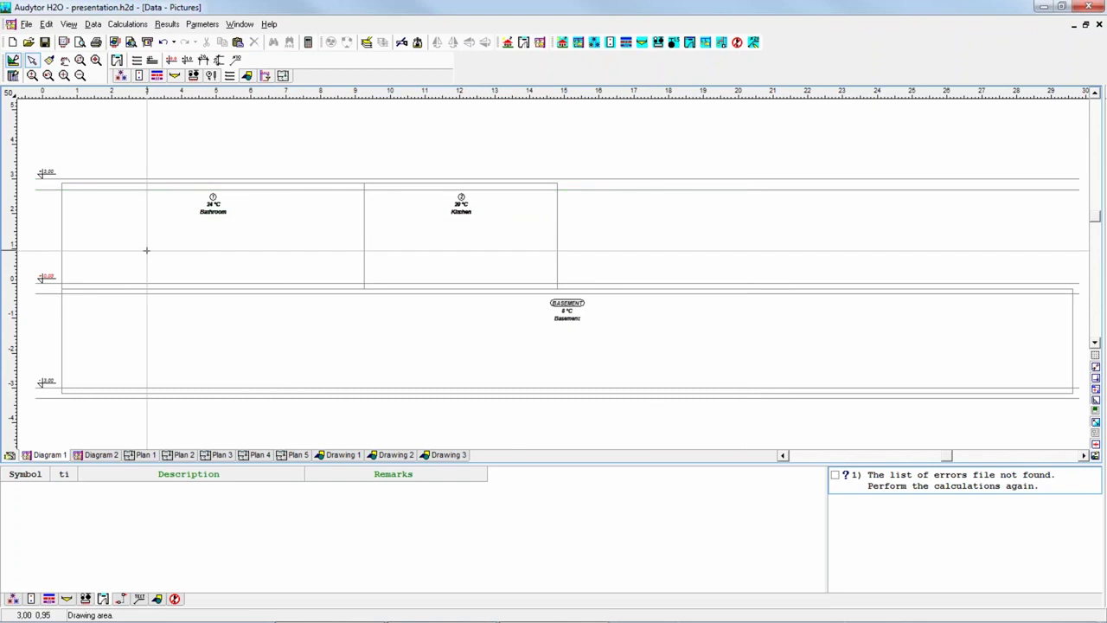
Add the WASHBASIN item with unspecified dimensions to the washbasin set and place it on the bathroom's 0.00 floor at about 1.4 m horizontally
{"action": "middle_click_drag", "start_coordinate": [146, 250], "coordinate": [237, 265]}
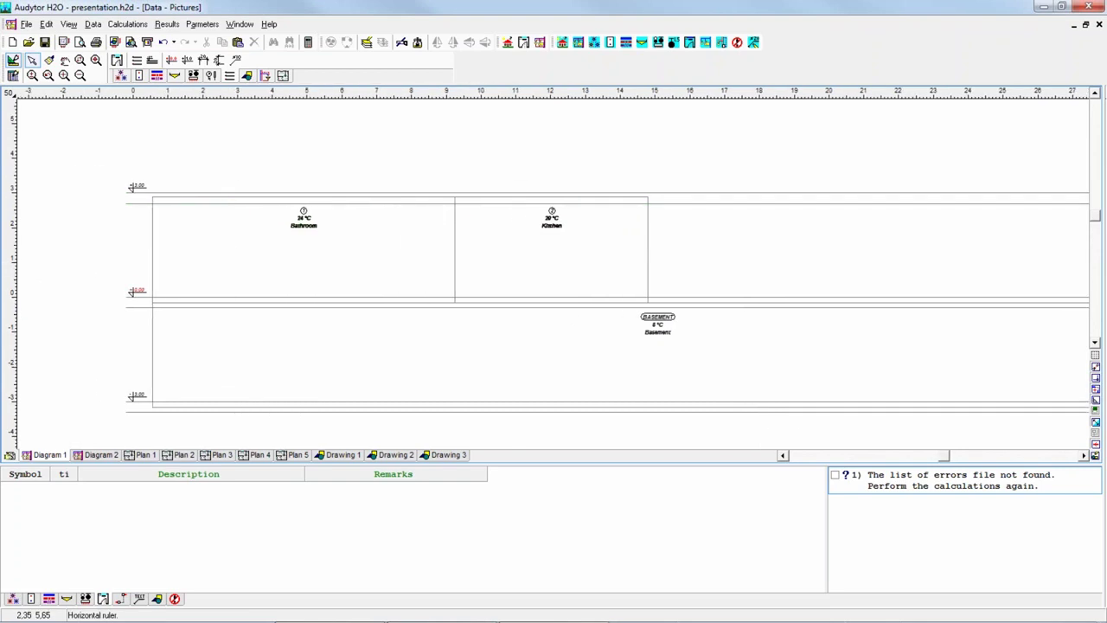
{"action": "left_click", "coordinate": [176, 77]}
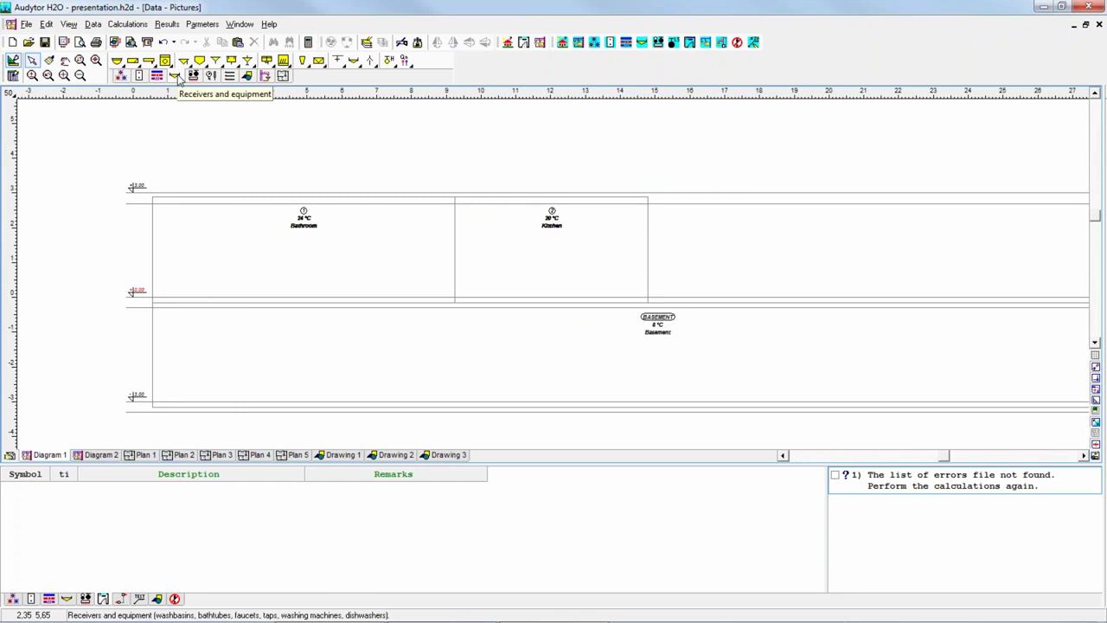
{"action": "scroll", "coordinate": [234, 291], "scroll_direction": "up", "scroll_amount": 4}
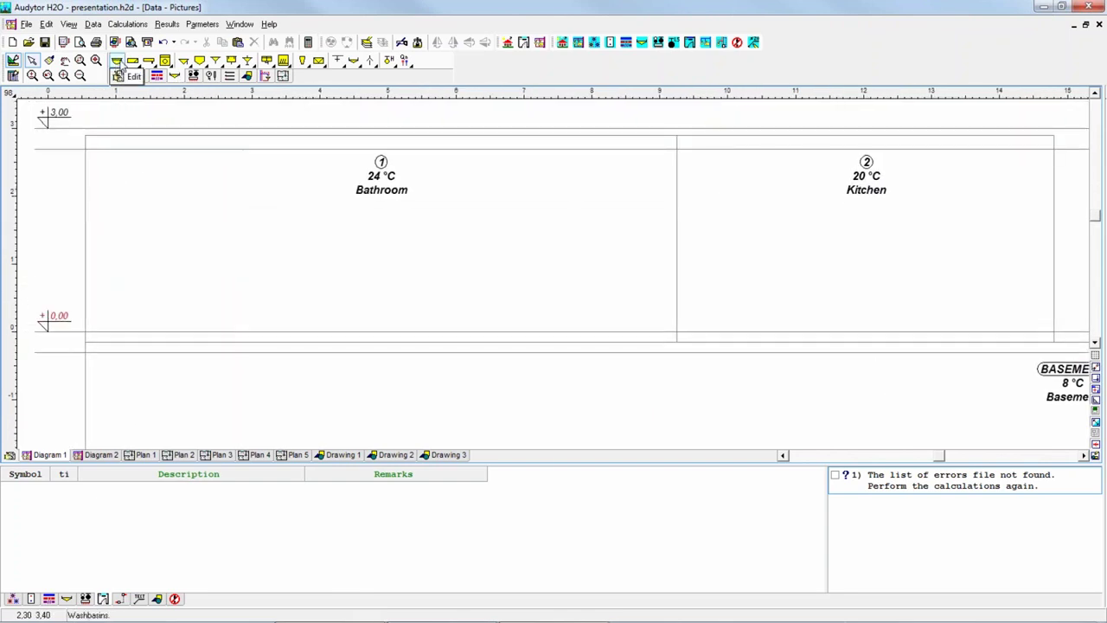
{"action": "left_click", "coordinate": [126, 78]}
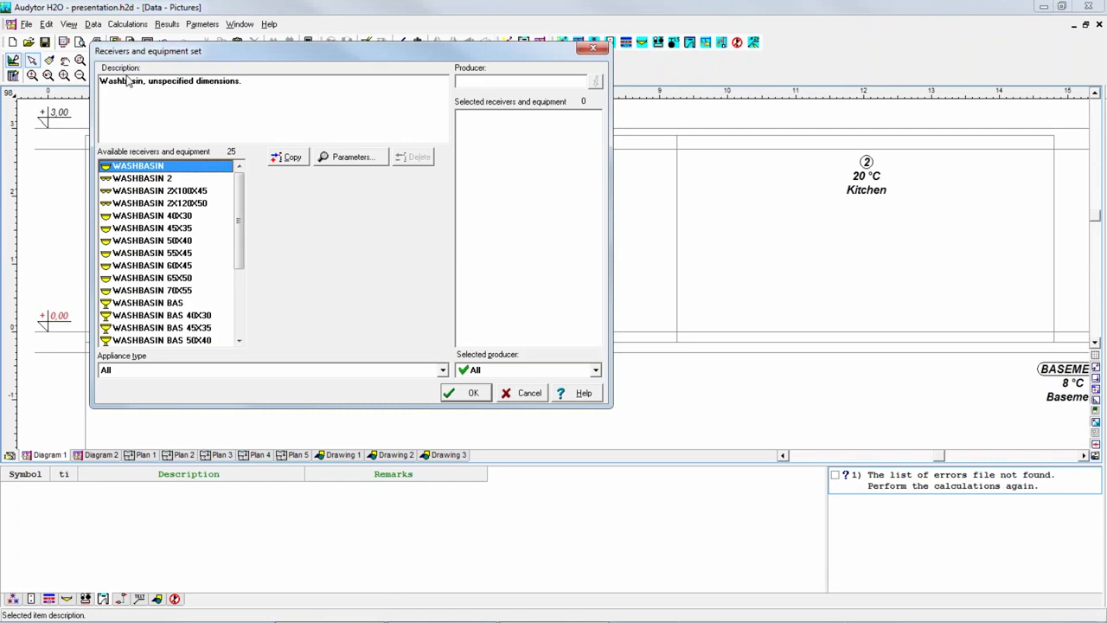
{"action": "left_click", "coordinate": [161, 191]}
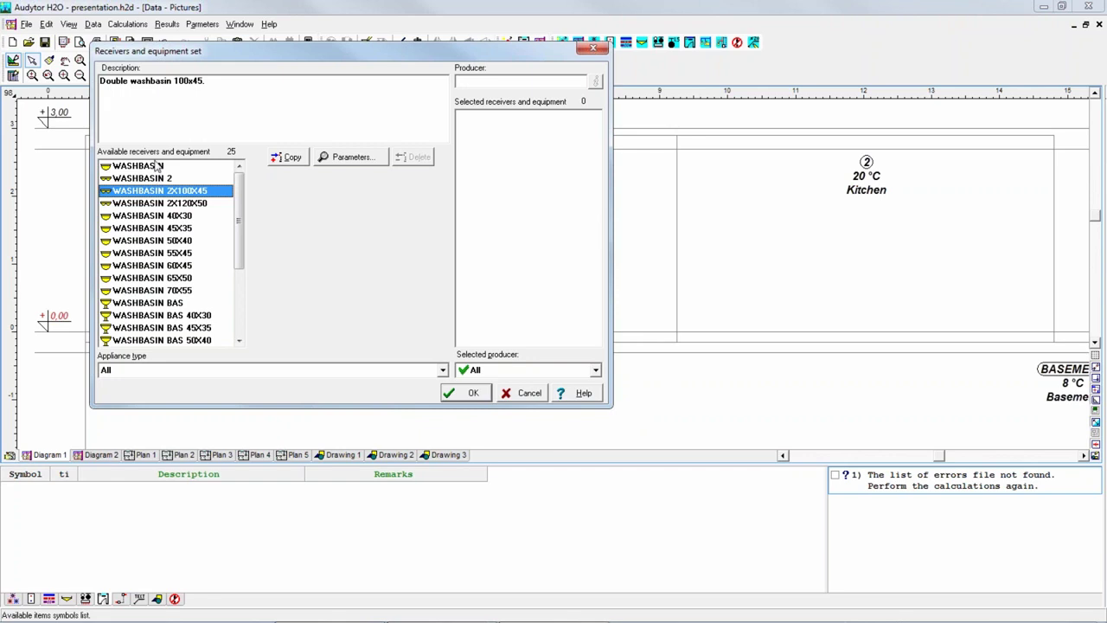
{"action": "left_click", "coordinate": [158, 165]}
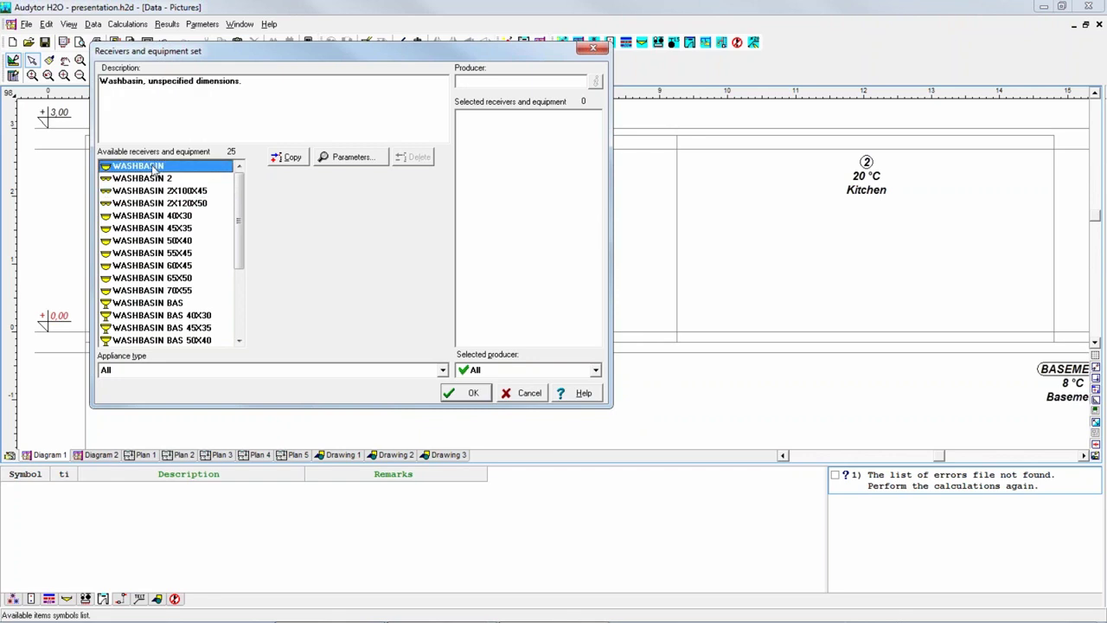
{"action": "left_click", "coordinate": [294, 157]}
{"action": "left_click", "coordinate": [471, 393]}
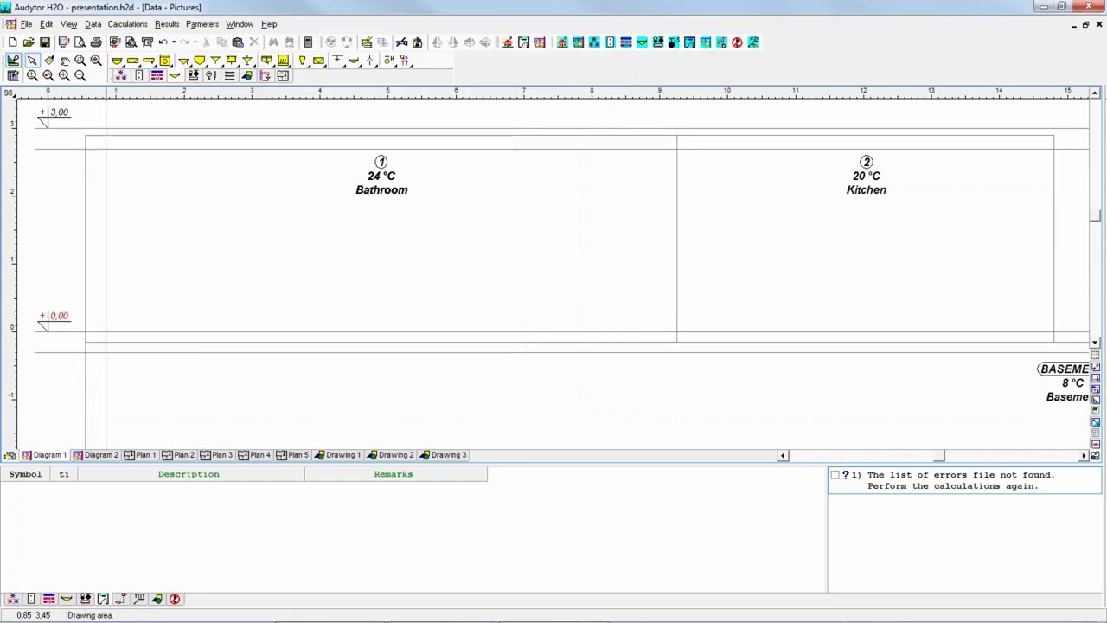
{"action": "left_click", "coordinate": [117, 61]}
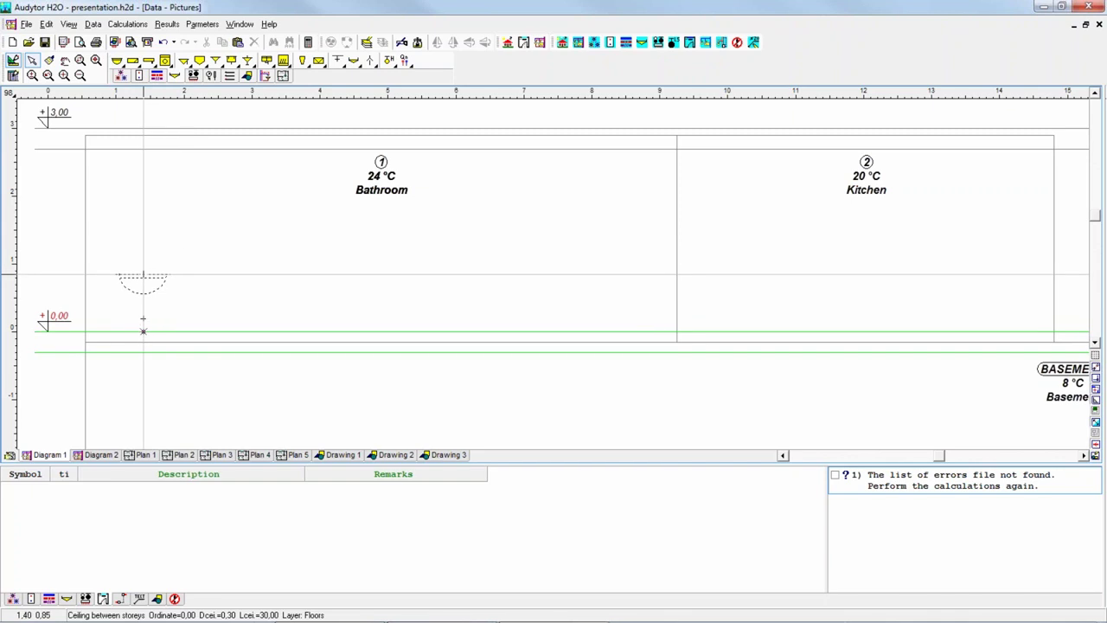
{"action": "left_click", "coordinate": [143, 331]}
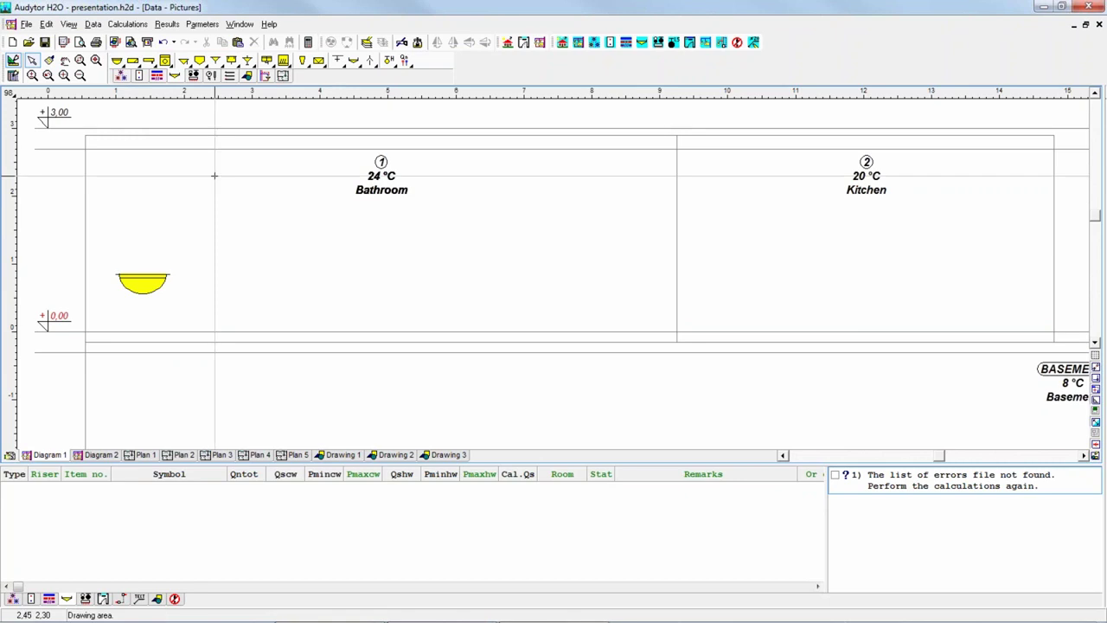
Add the washbasin faucet with mobile spout, FAUC ST MS WASH DN15, to the draw-off faucet set
{"action": "left_click", "coordinate": [355, 76]}
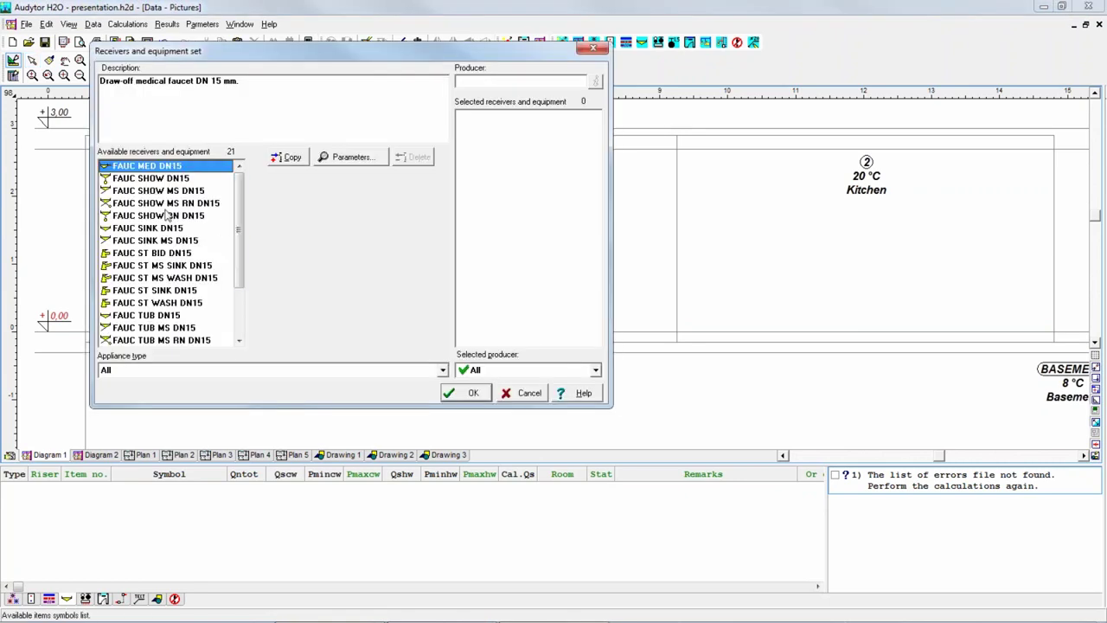
{"action": "left_click", "coordinate": [126, 192]}
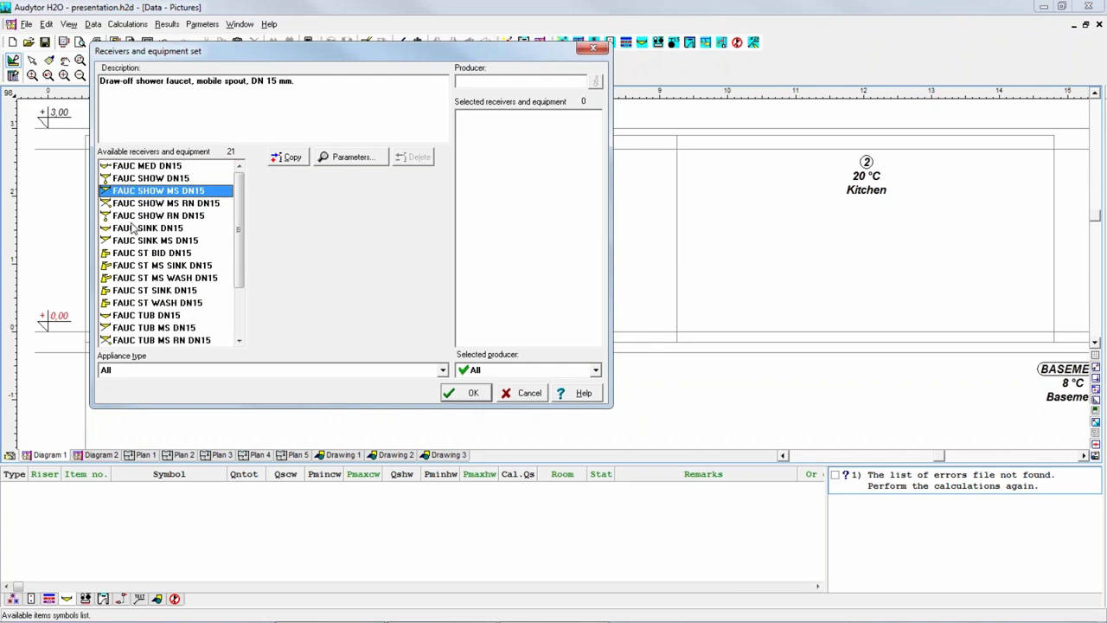
{"action": "left_click", "coordinate": [134, 229]}
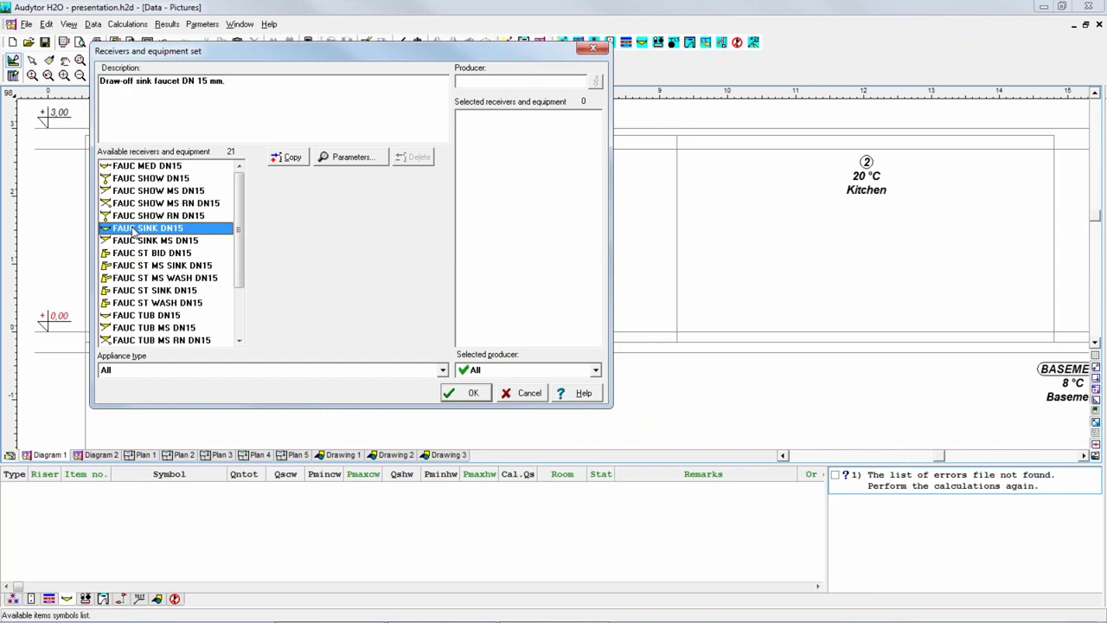
{"action": "left_click", "coordinate": [134, 252]}
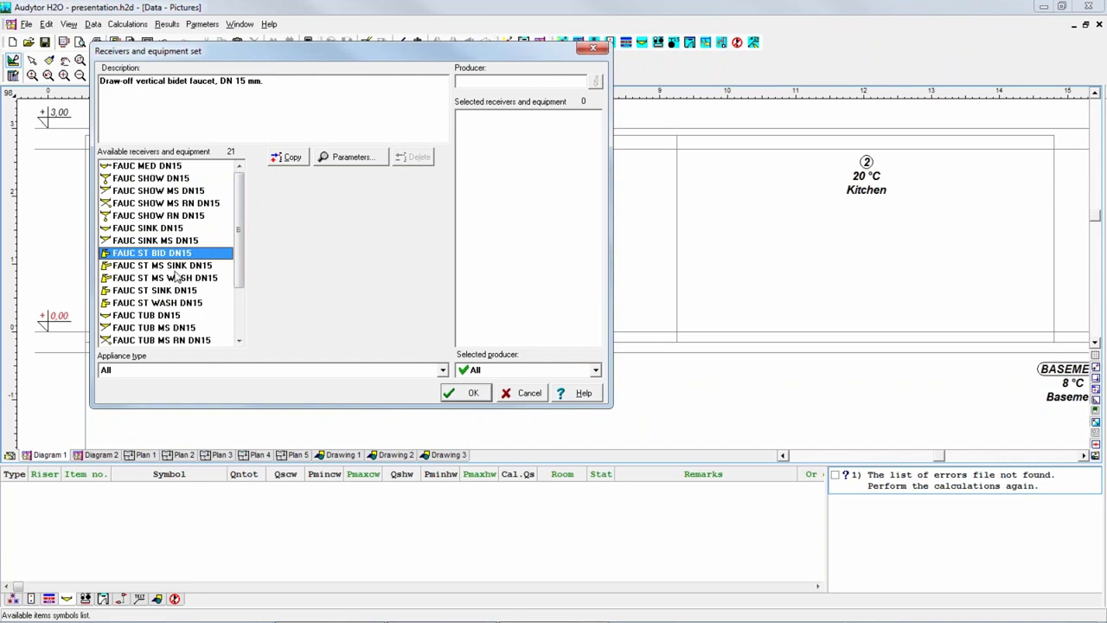
{"action": "left_click", "coordinate": [174, 267]}
{"action": "left_click", "coordinate": [175, 279]}
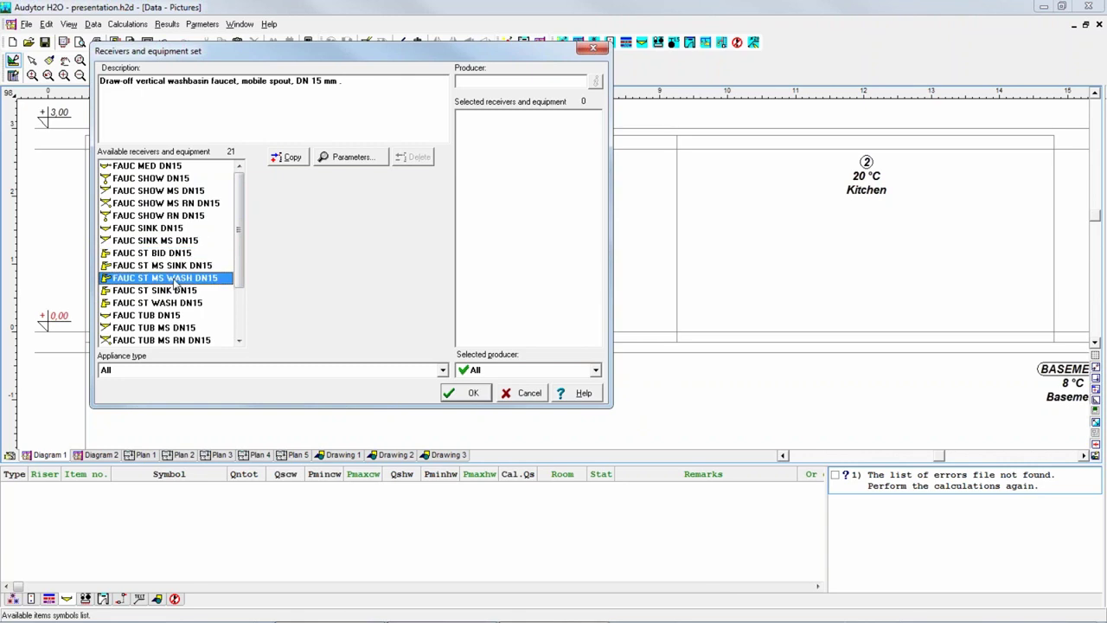
{"action": "left_click", "coordinate": [297, 159]}
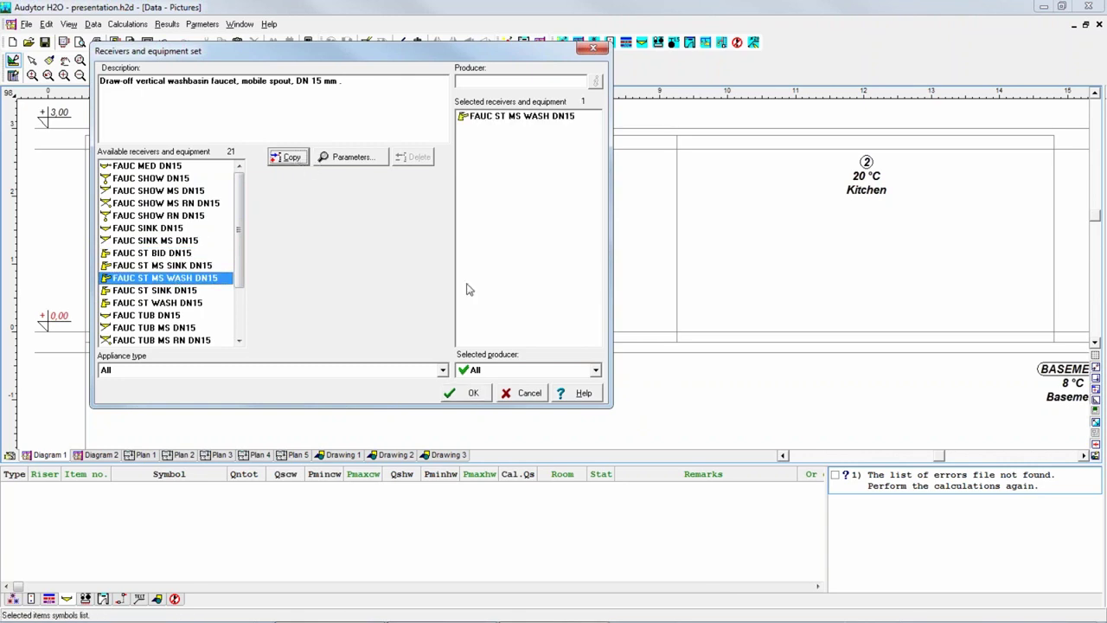
{"action": "left_click", "coordinate": [473, 394]}
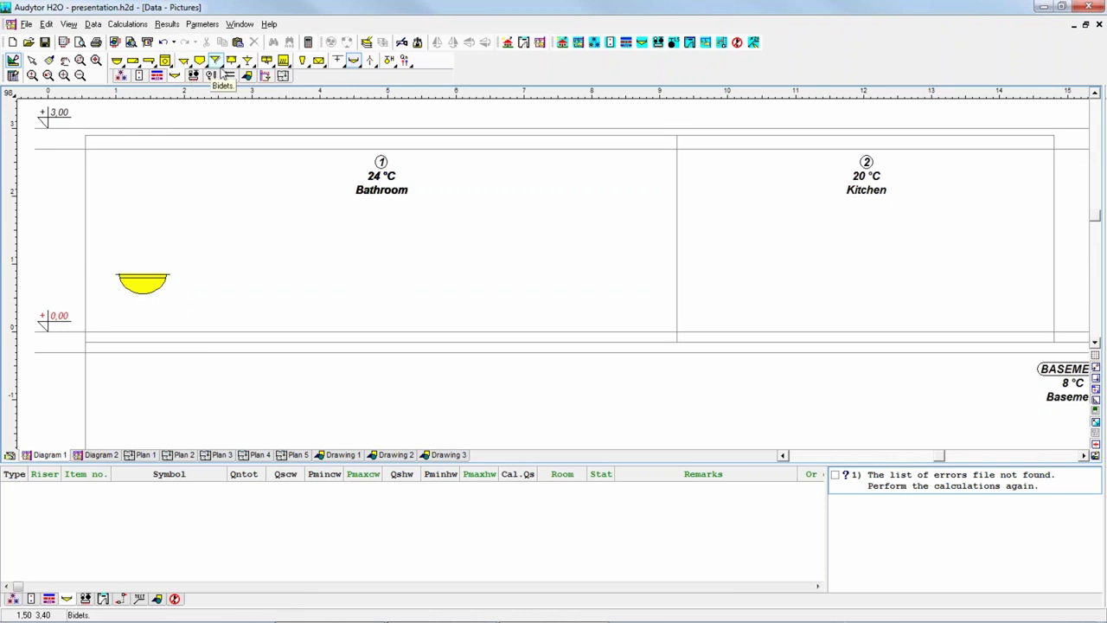
Place the FAUC ST MS WASH DN15 faucet on the bathroom washbasin
{"action": "left_click", "coordinate": [354, 61]}
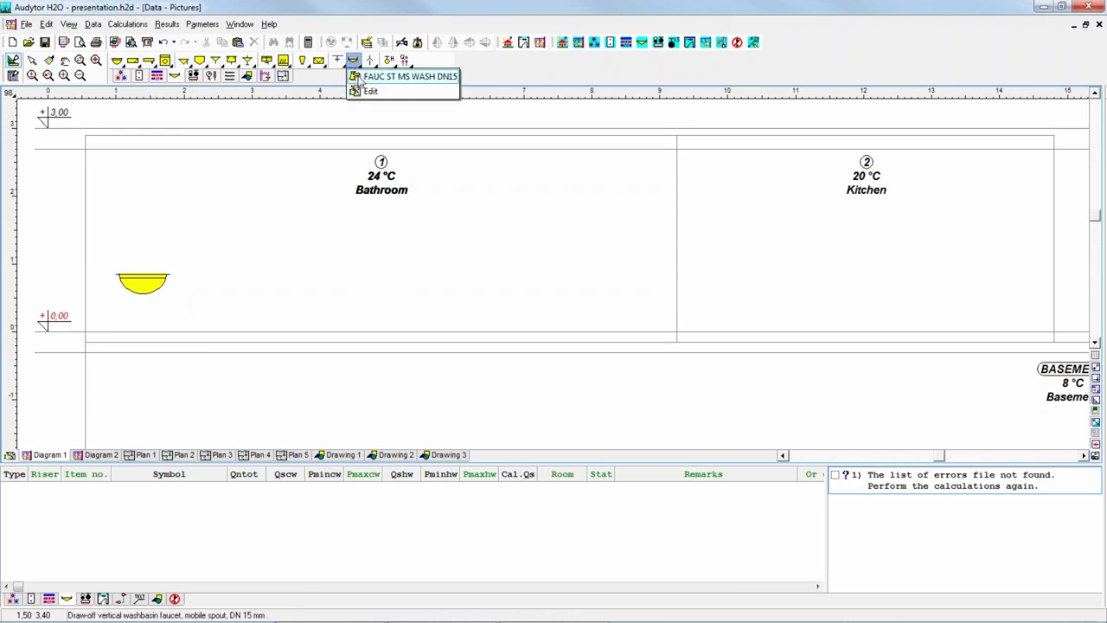
{"action": "left_click", "coordinate": [403, 76]}
{"action": "left_click", "coordinate": [141, 283]}
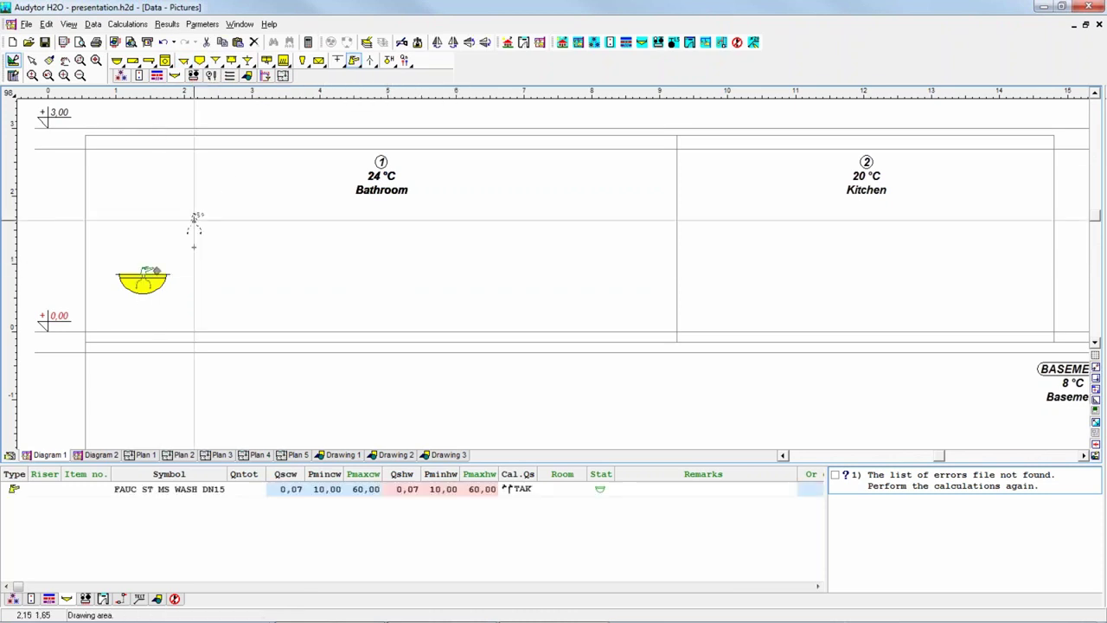
{"action": "key", "text": "Escape"}
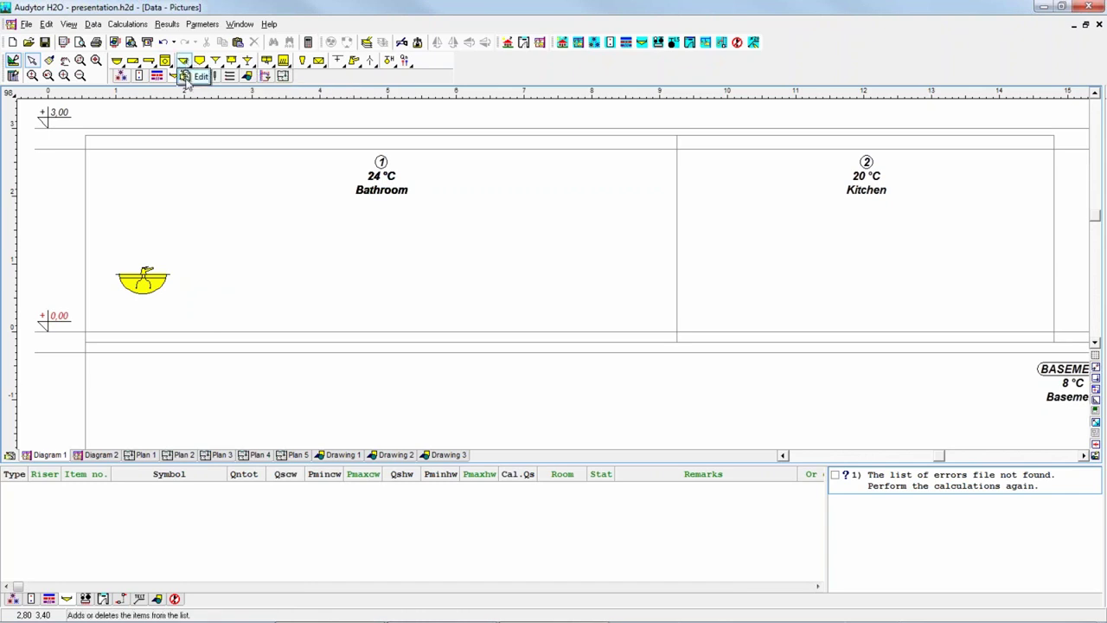
Add the LAVATORY item to the lavatory set and place it on the bathroom's 0.00 floor at about 2.4 m horizontally
{"action": "left_click", "coordinate": [186, 61]}
{"action": "left_click", "coordinate": [185, 191]}
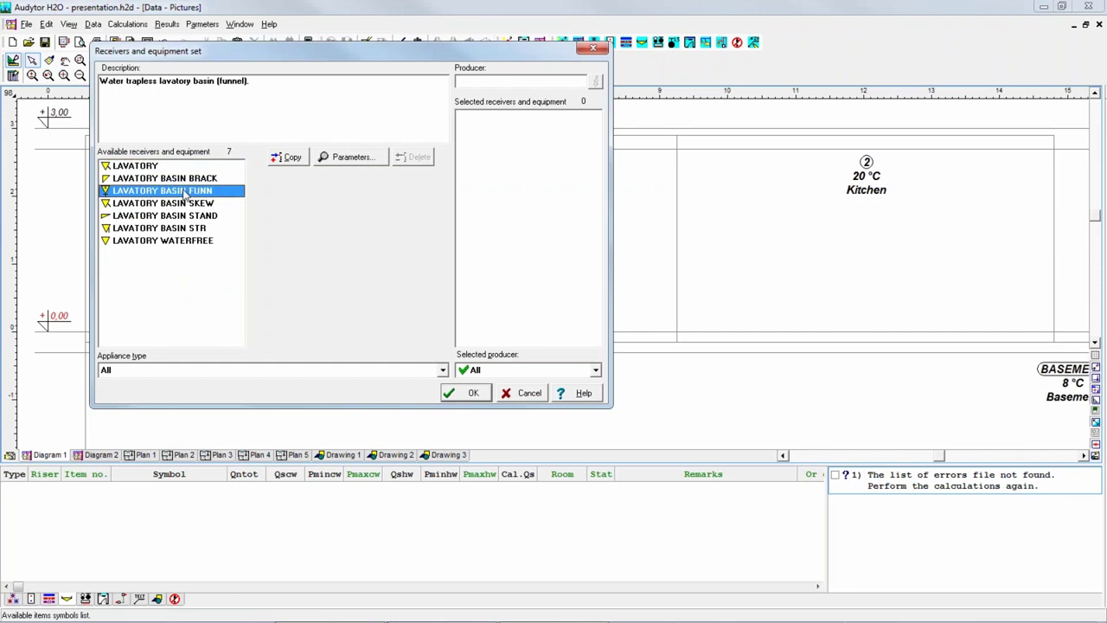
{"action": "left_click", "coordinate": [145, 166]}
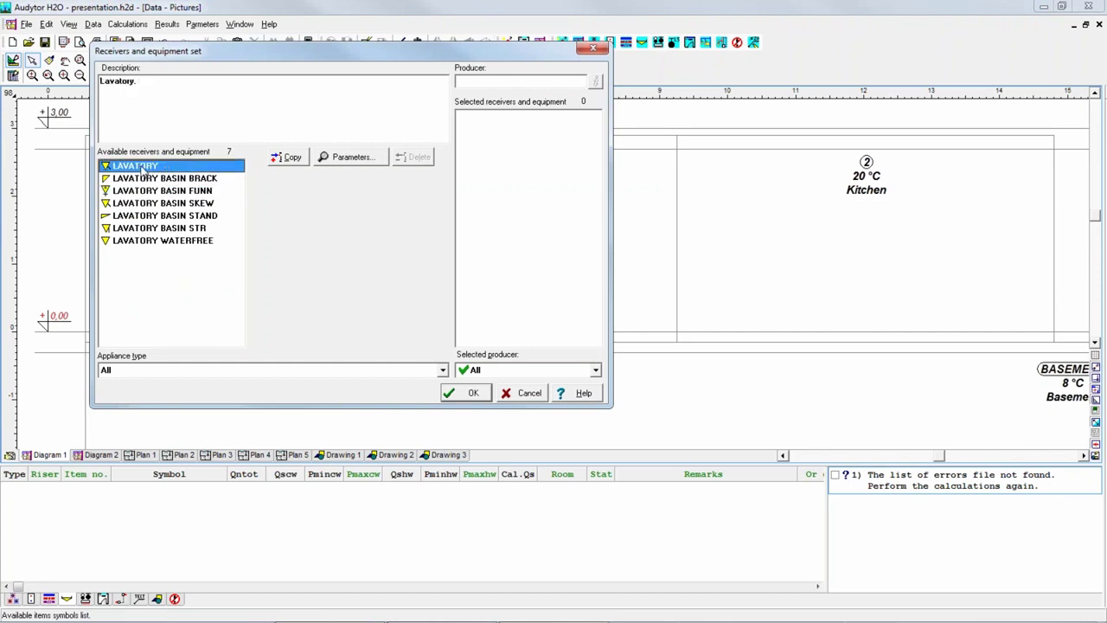
{"action": "left_click", "coordinate": [286, 157]}
{"action": "left_click", "coordinate": [464, 393]}
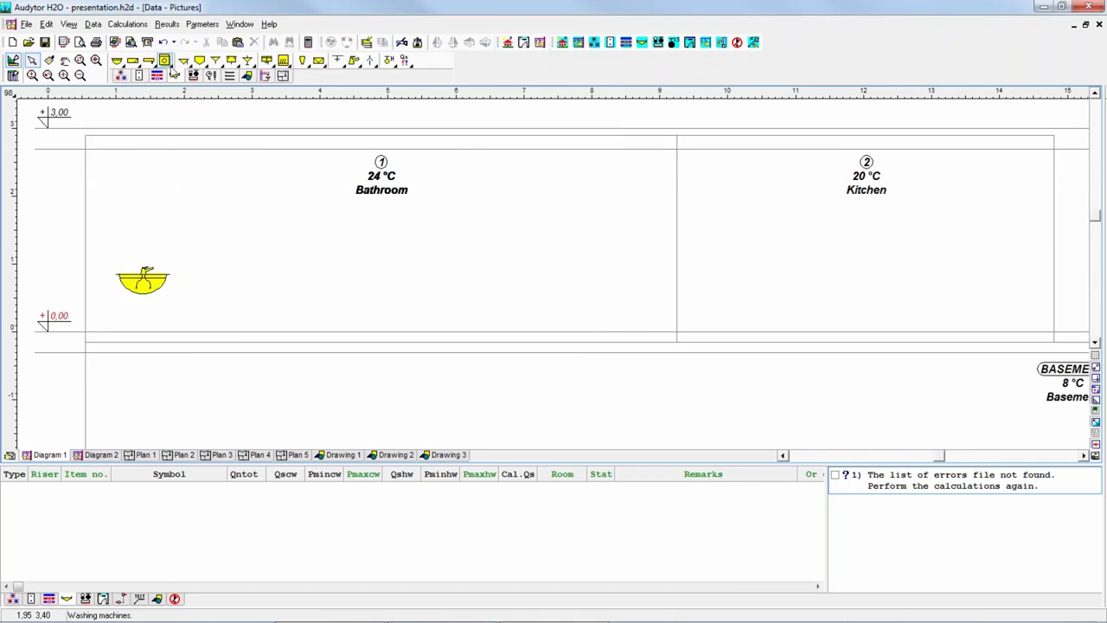
{"action": "left_click", "coordinate": [177, 67]}
{"action": "left_click", "coordinate": [208, 72]}
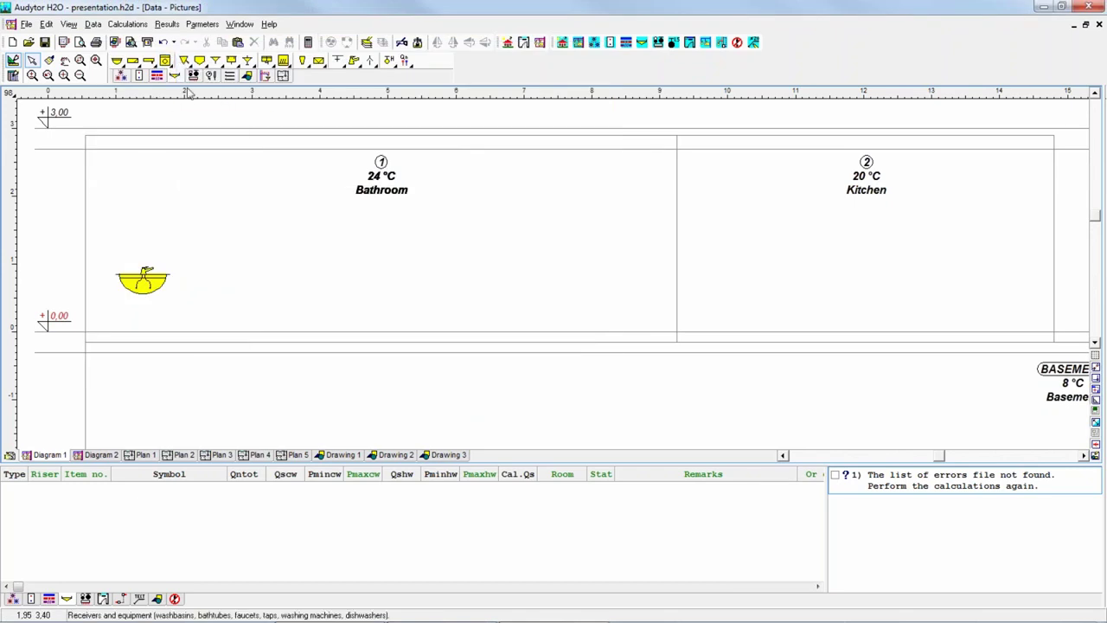
{"action": "left_click", "coordinate": [211, 330]}
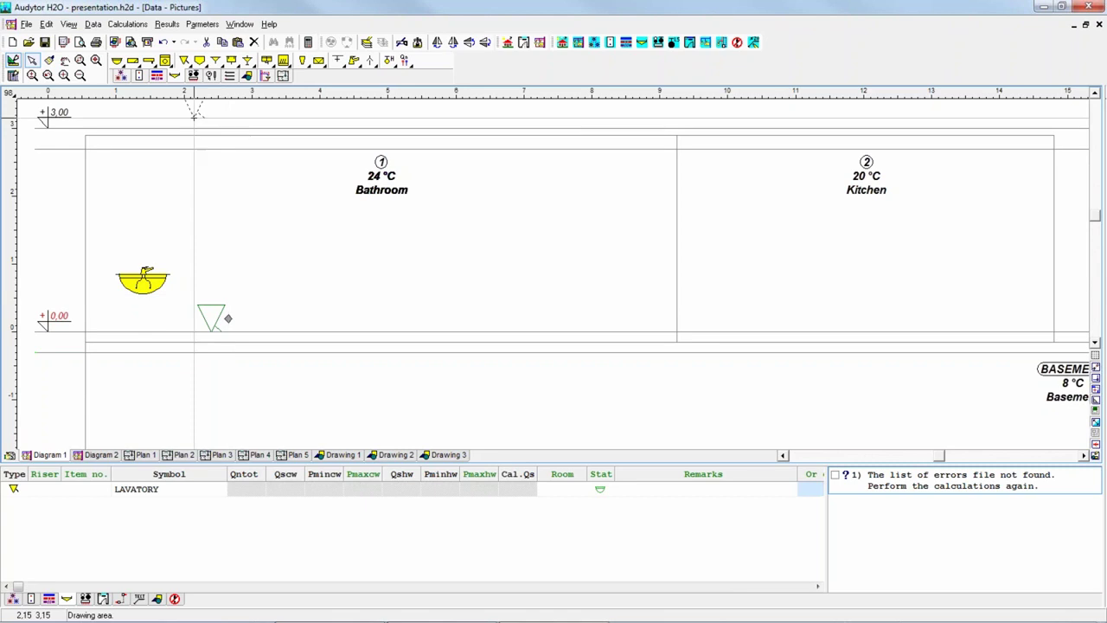
Add the FLUSHING TANK item to the flushing tank equipment set
{"action": "left_click", "coordinate": [247, 75]}
{"action": "left_click", "coordinate": [289, 158]}
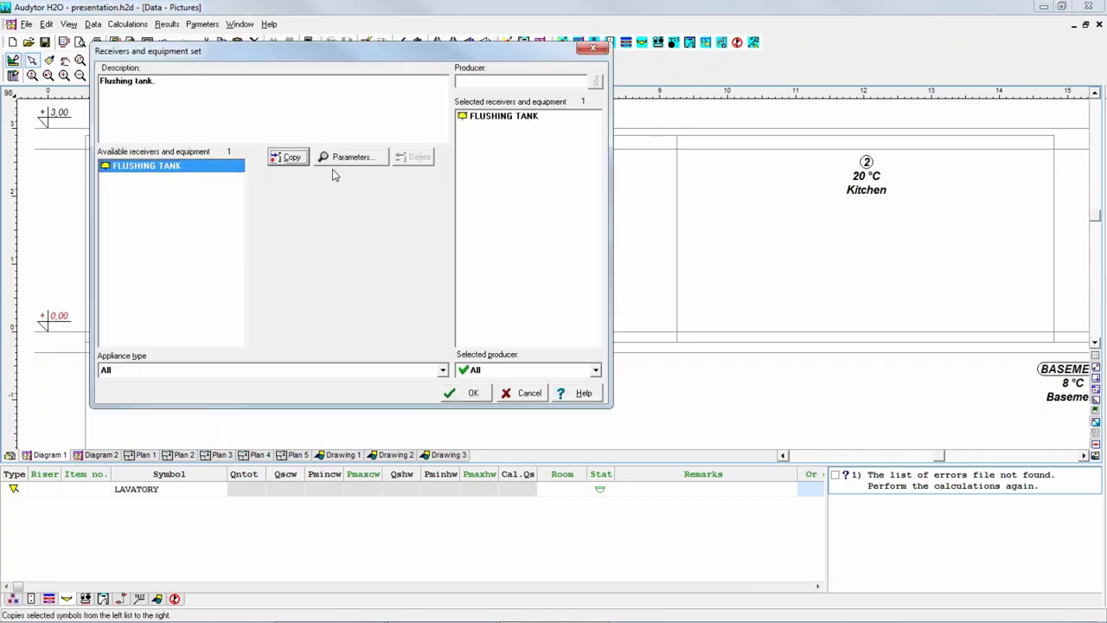
{"action": "left_click", "coordinate": [471, 394]}
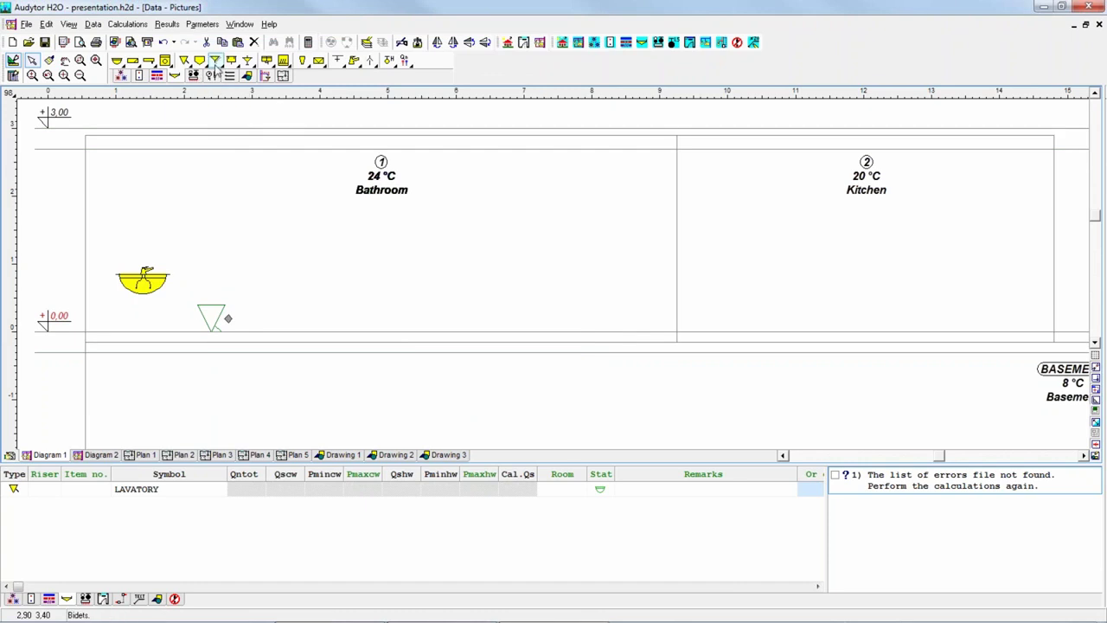
Place the FLUSHING TANK on top of the bathroom lavatory
{"action": "left_click", "coordinate": [232, 60]}
{"action": "left_click", "coordinate": [260, 72]}
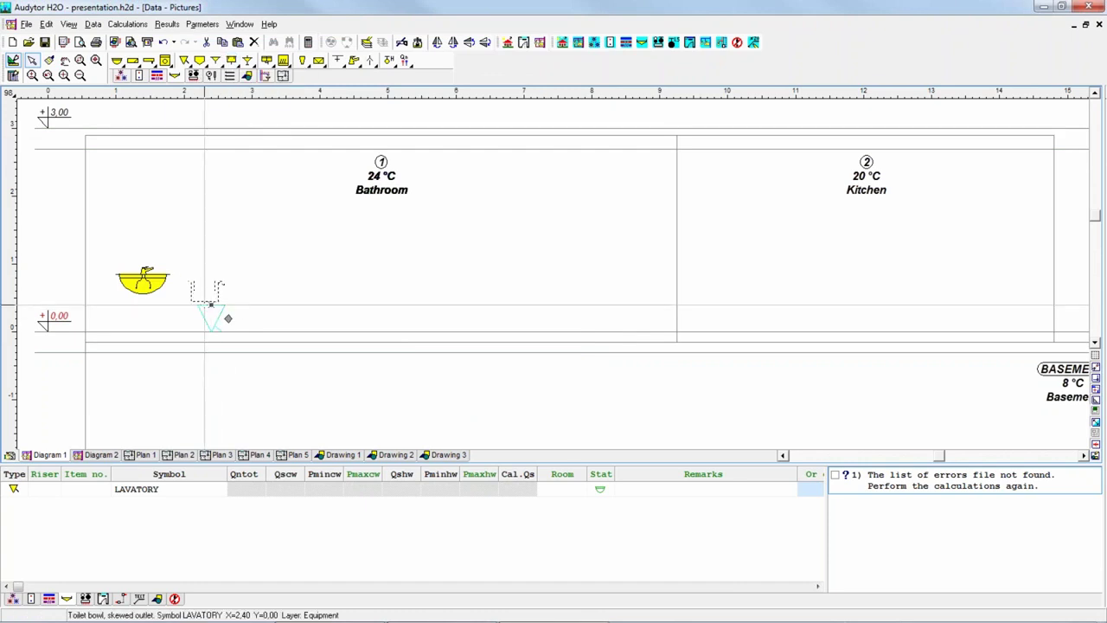
{"action": "left_click", "coordinate": [211, 307]}
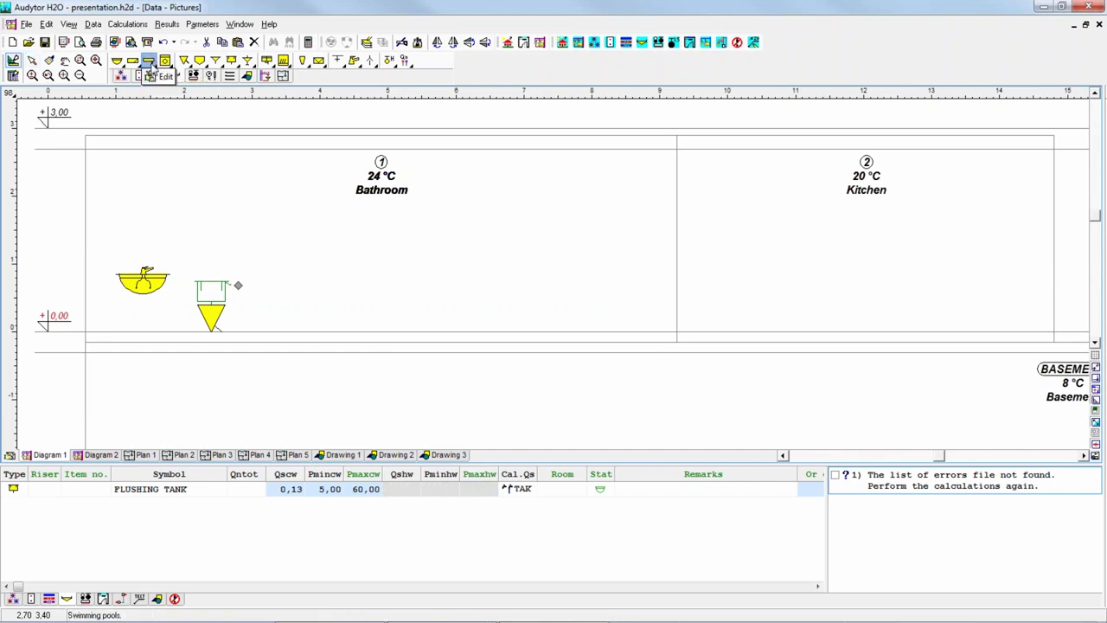
Add the SH POOL D shower pool to the equipment set and place it on the bathroom's 0.00 floor at about 4 m horizontally
{"action": "left_click", "coordinate": [149, 61]}
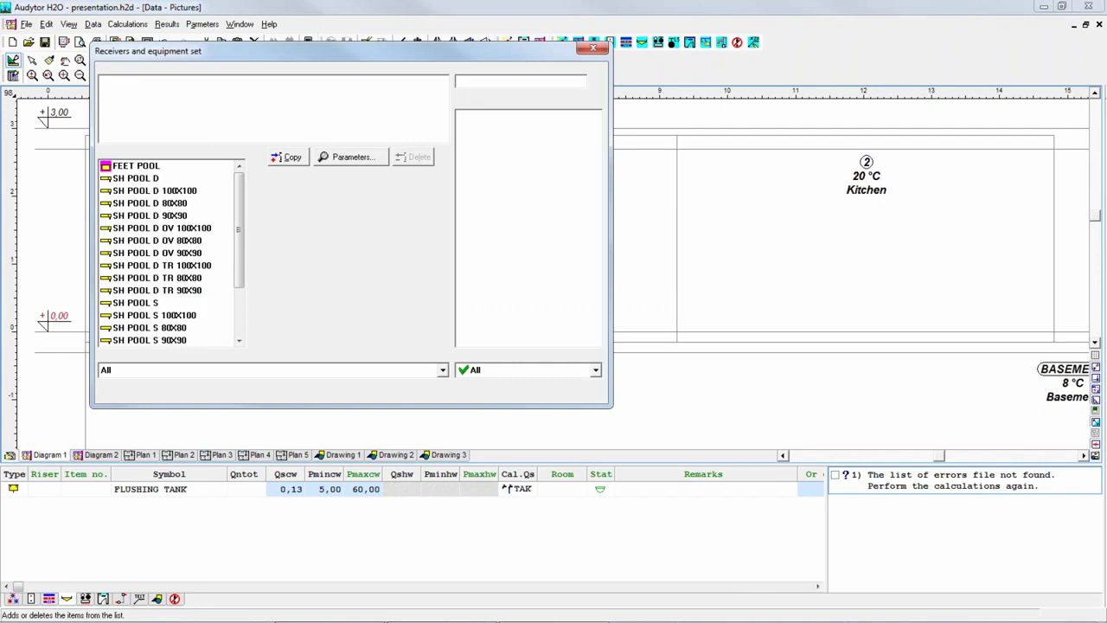
{"action": "left_click", "coordinate": [140, 179]}
{"action": "left_click", "coordinate": [287, 156]}
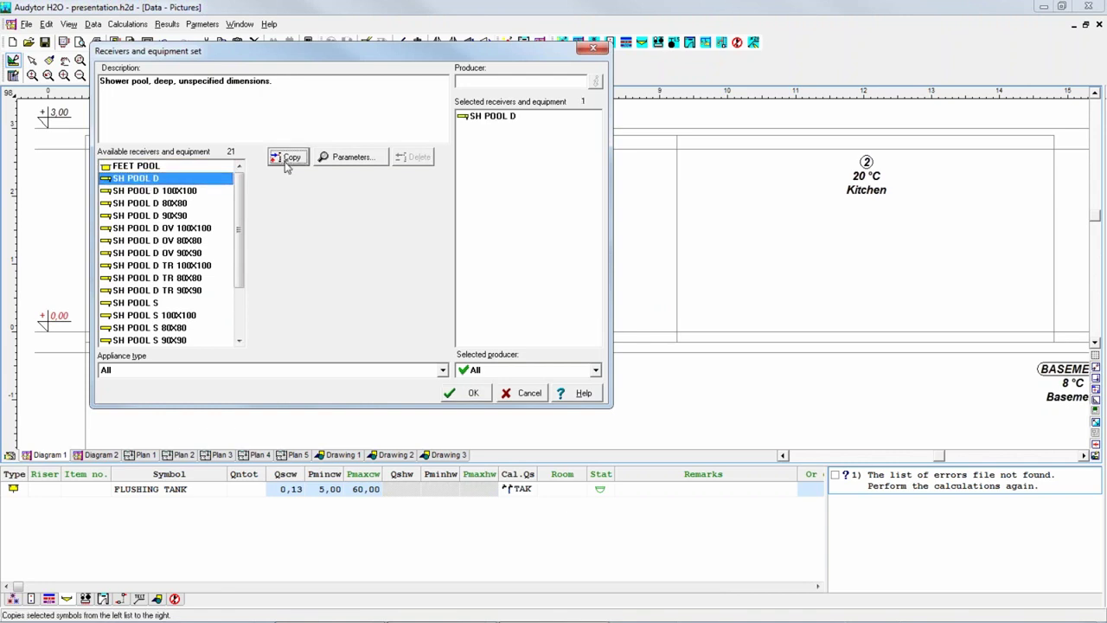
{"action": "left_click", "coordinate": [469, 393]}
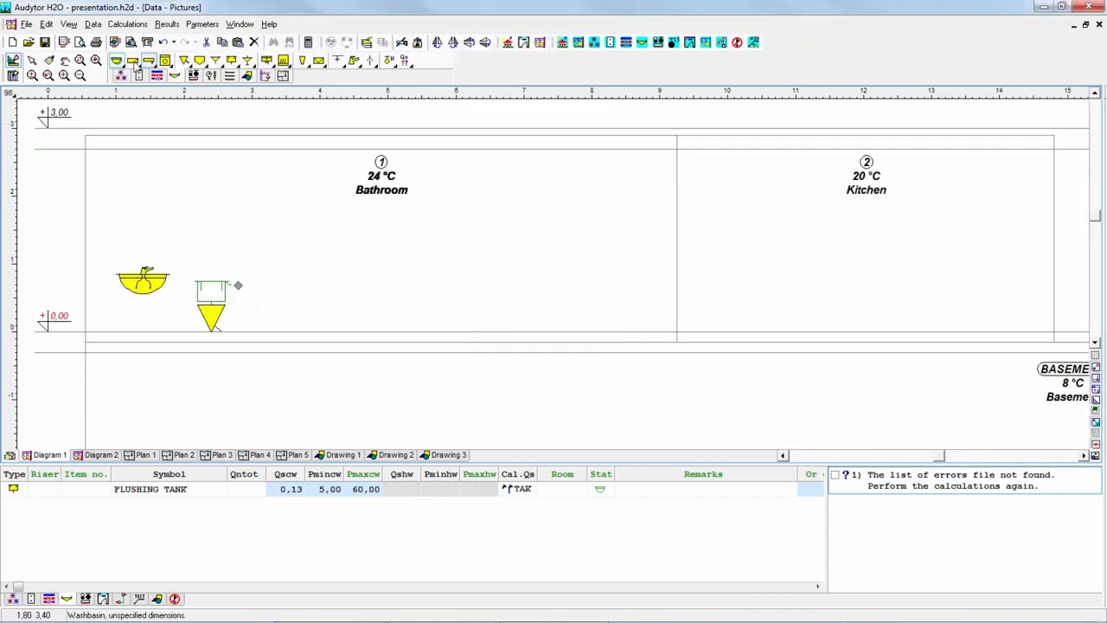
{"action": "left_click", "coordinate": [150, 63]}
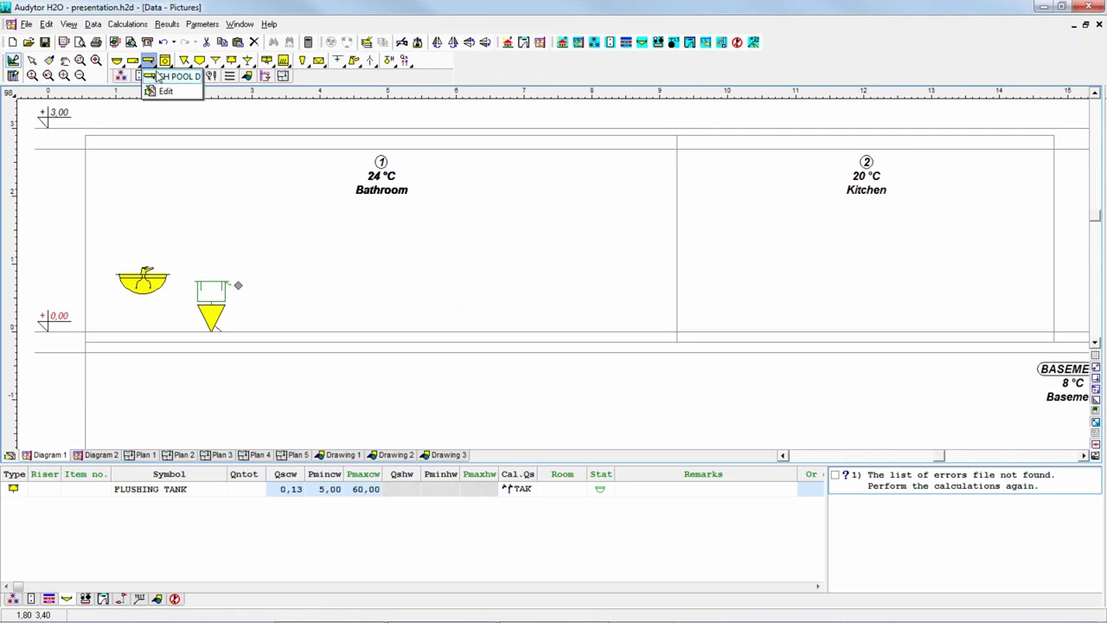
{"action": "left_click", "coordinate": [168, 80]}
{"action": "left_click", "coordinate": [317, 328]}
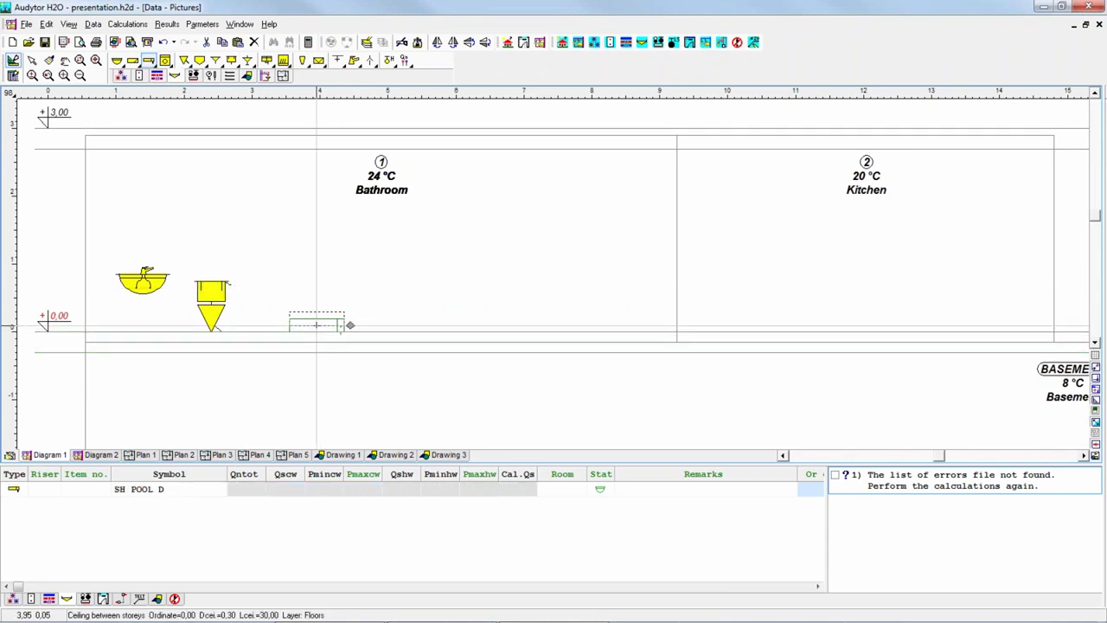
Add the draw-off shower faucet FAUC SHOW DN15 to the draw-off faucet set
{"action": "left_click", "coordinate": [354, 60]}
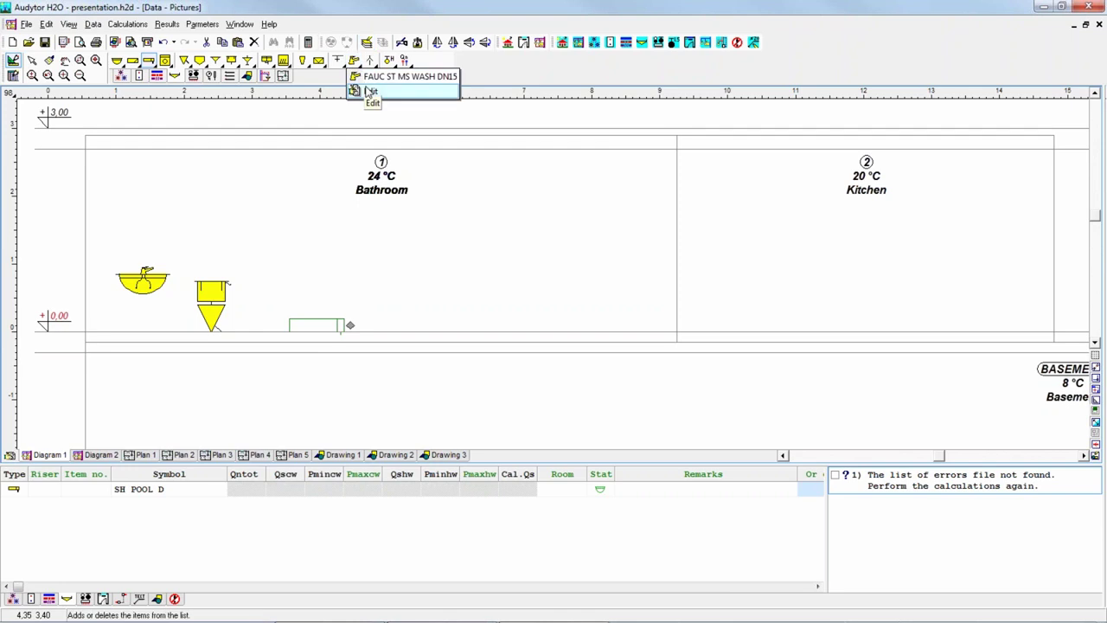
{"action": "left_click", "coordinate": [370, 91]}
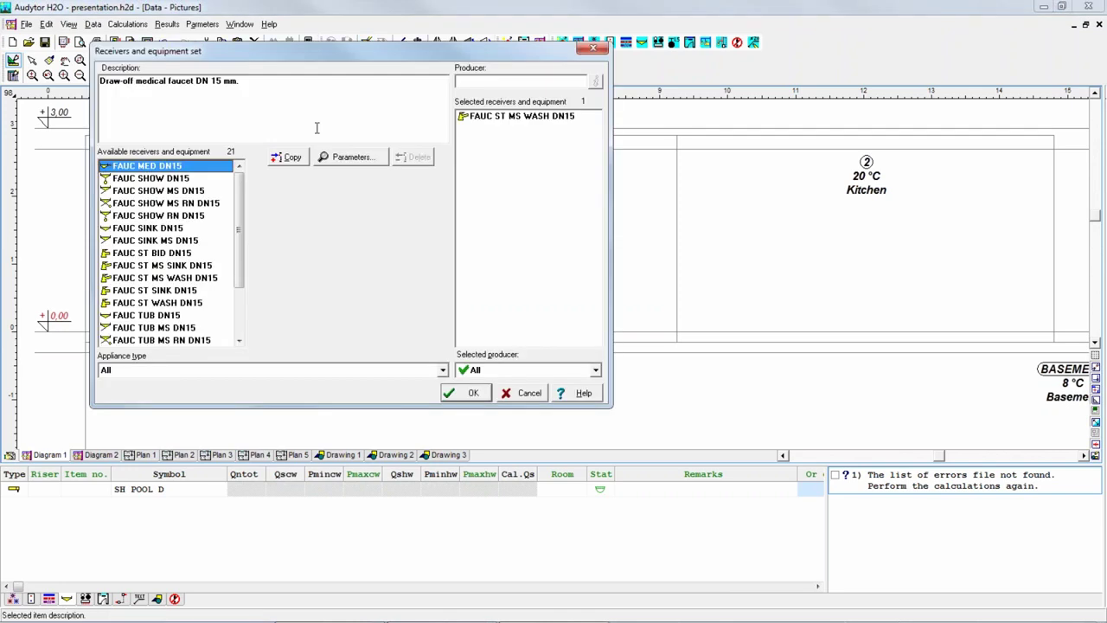
{"action": "left_click", "coordinate": [147, 192]}
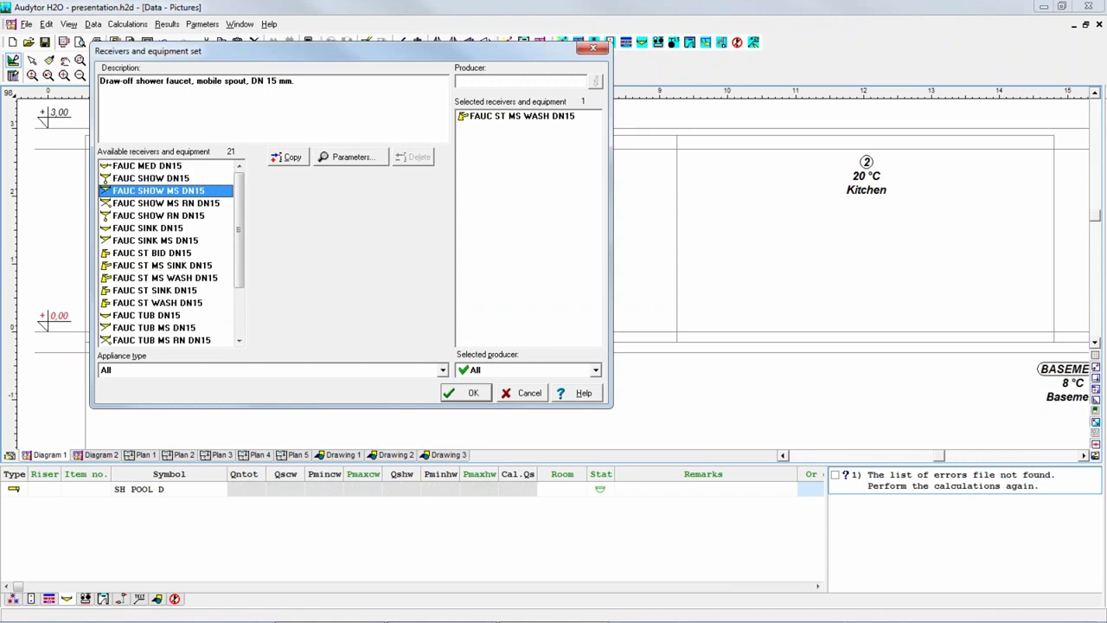
{"action": "left_click", "coordinate": [149, 180]}
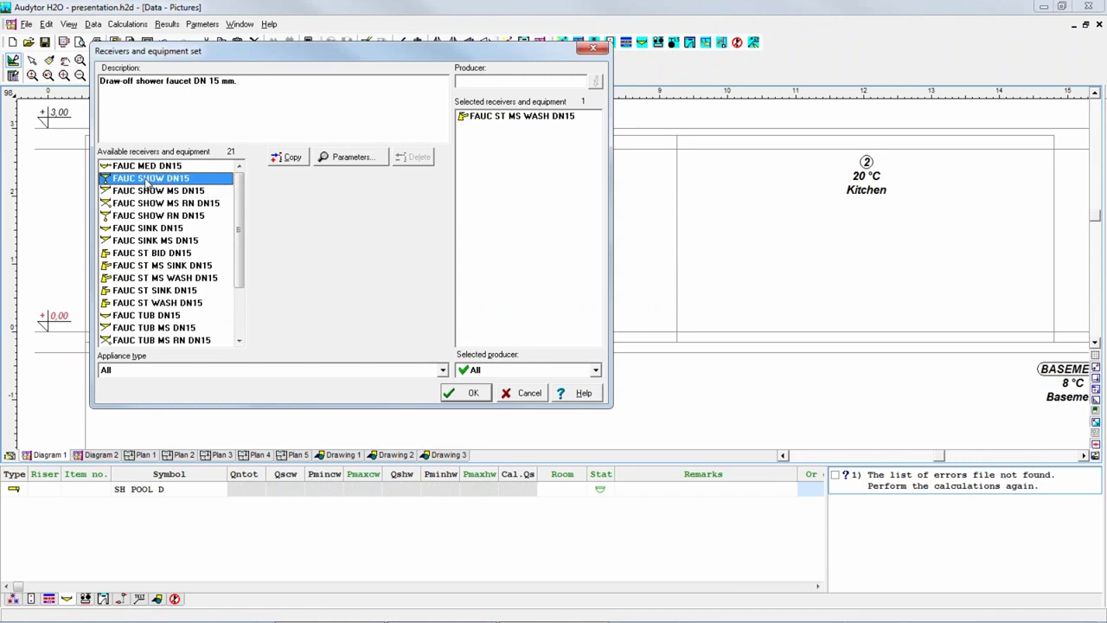
{"action": "left_click", "coordinate": [289, 156]}
{"action": "left_click", "coordinate": [470, 393]}
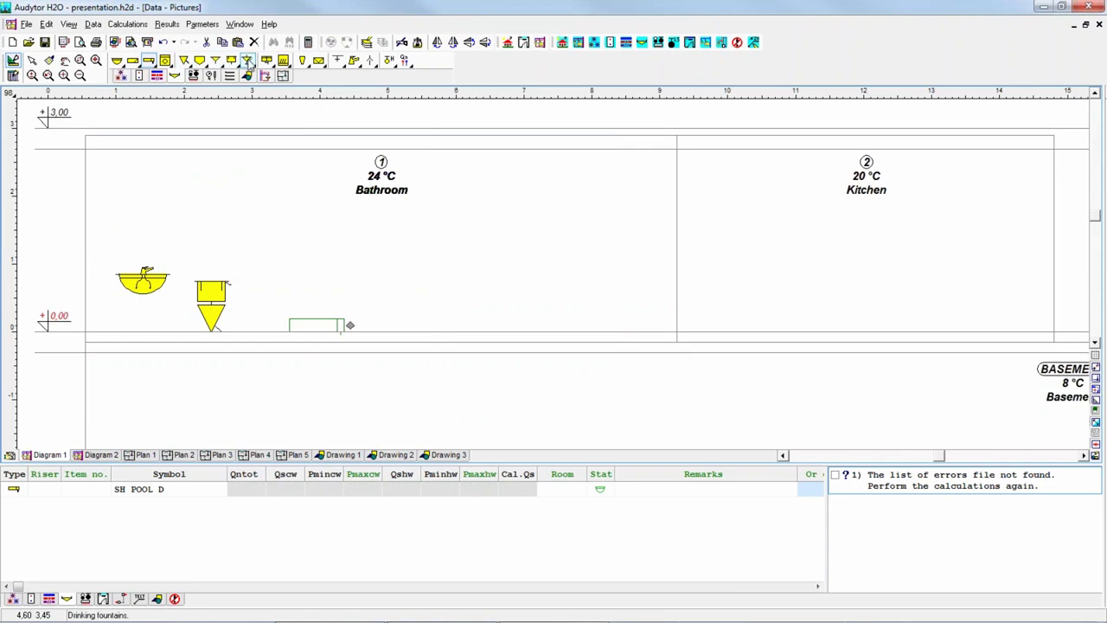
Place the FAUC SHOW DN15 faucet above the bathroom shower pool, about 1 m above the floor
{"action": "left_click", "coordinate": [354, 68]}
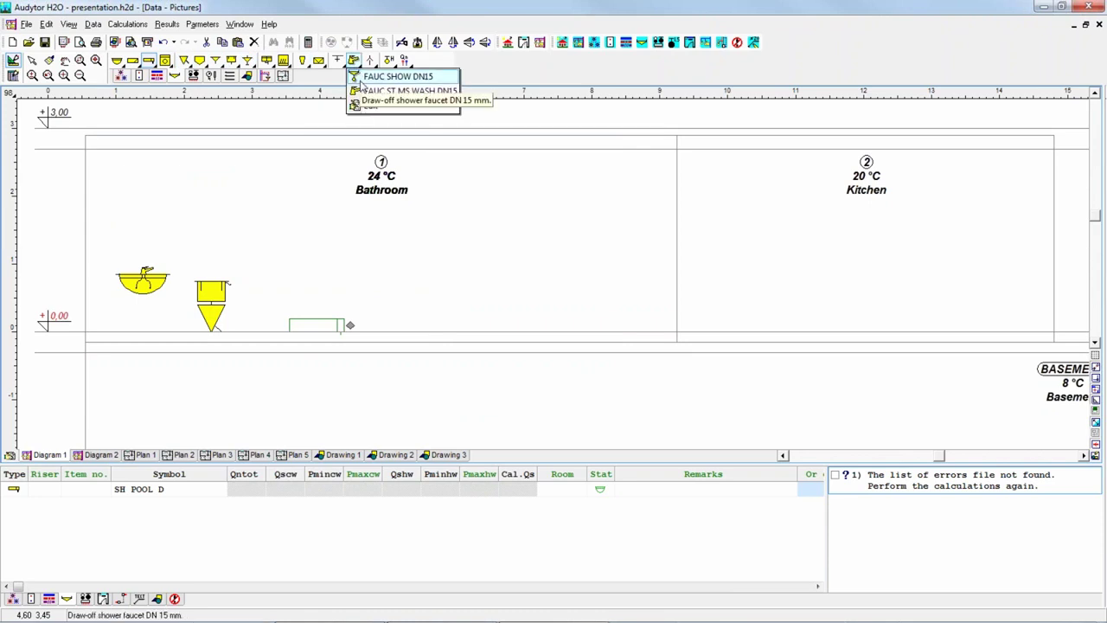
{"action": "left_click", "coordinate": [367, 91]}
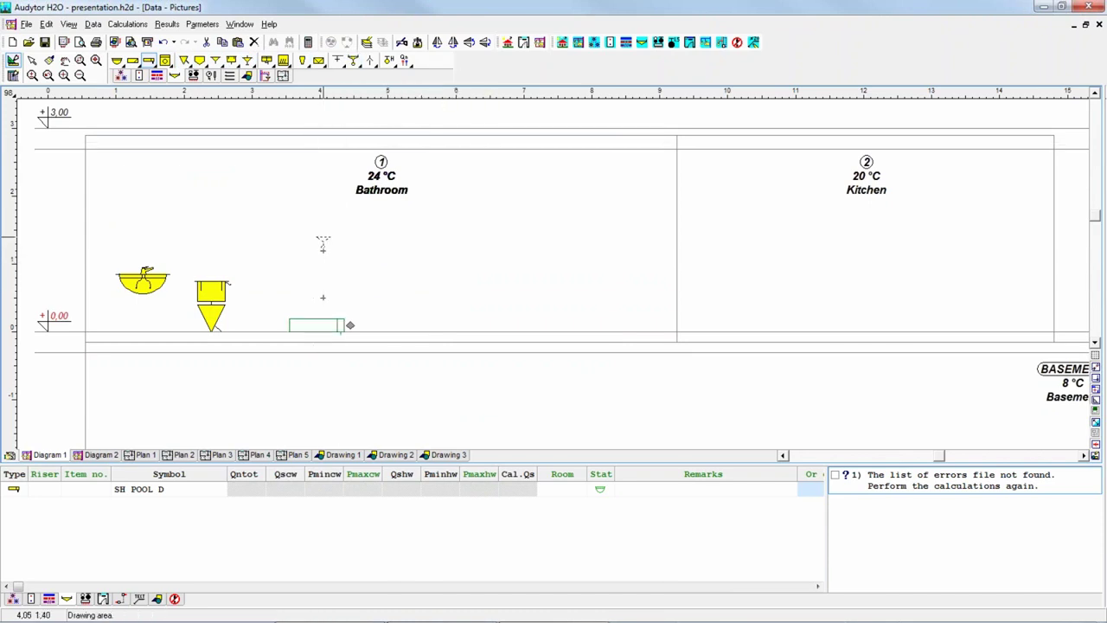
{"action": "left_click", "coordinate": [319, 260]}
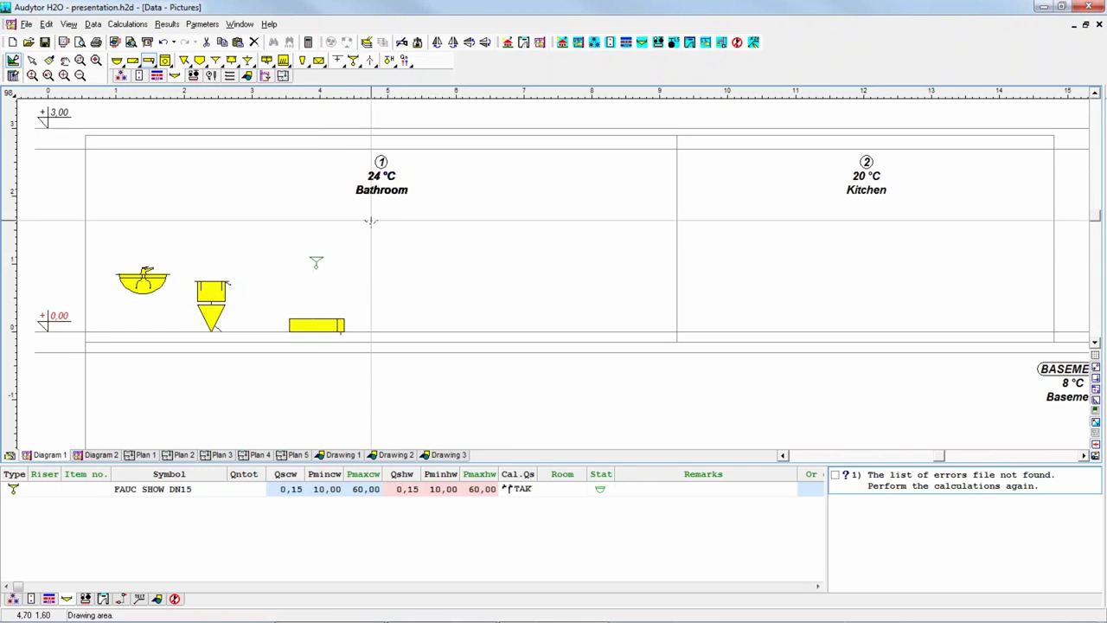
{"action": "key", "text": "Escape"}
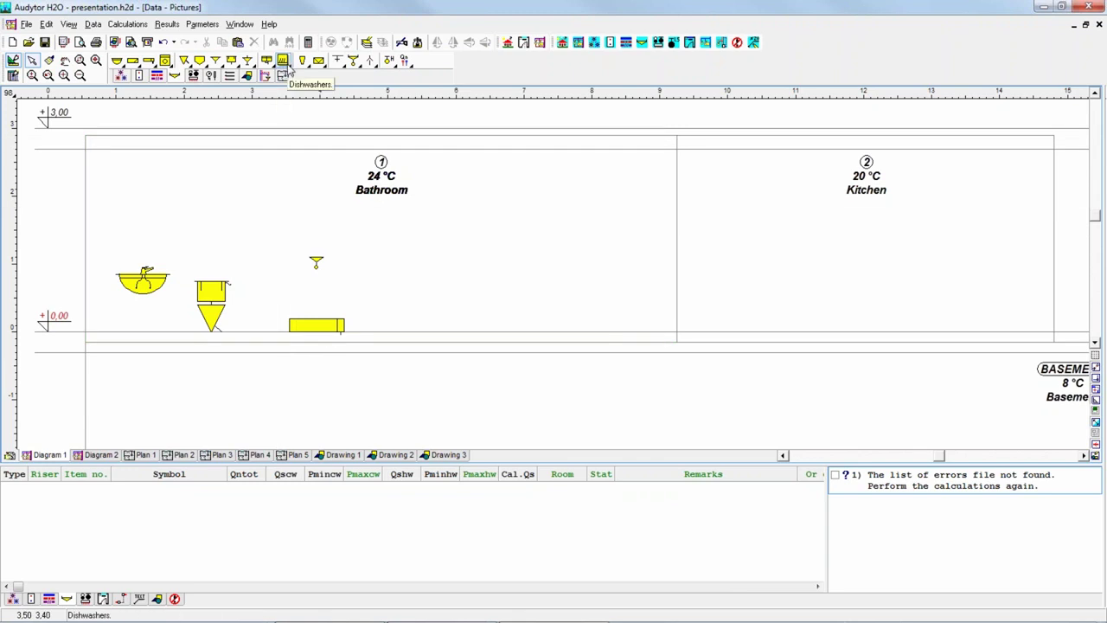
Add the WASH MACH item to the washing machine set and place it on the bathroom's 0.00 floor at about 5.65 m horizontally
{"action": "left_click", "coordinate": [166, 60]}
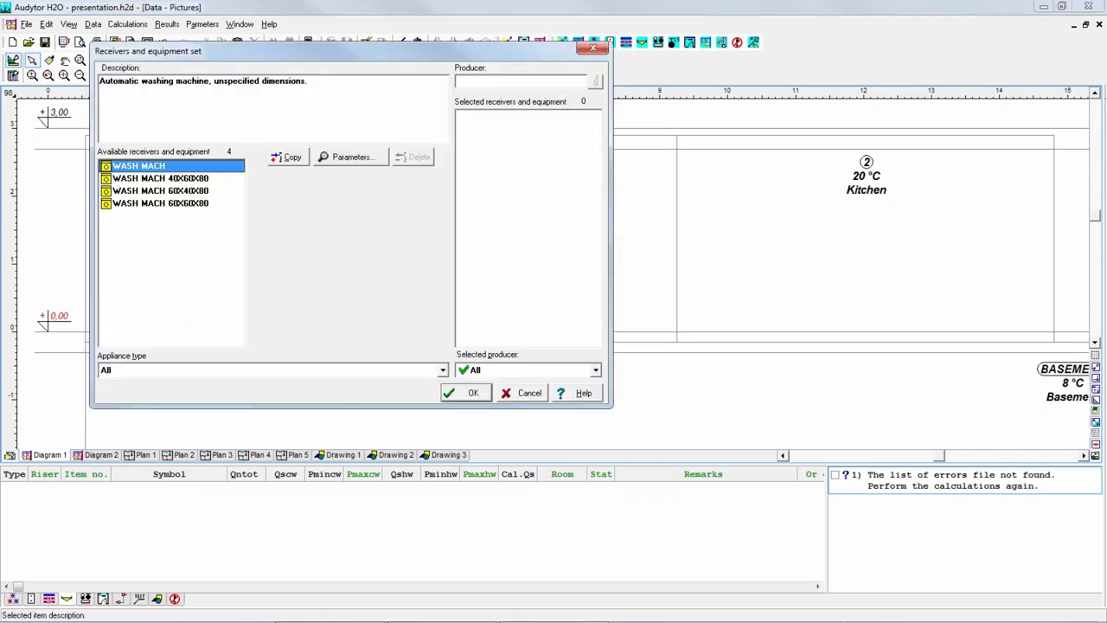
{"action": "left_click", "coordinate": [286, 159]}
{"action": "left_click", "coordinate": [507, 118]}
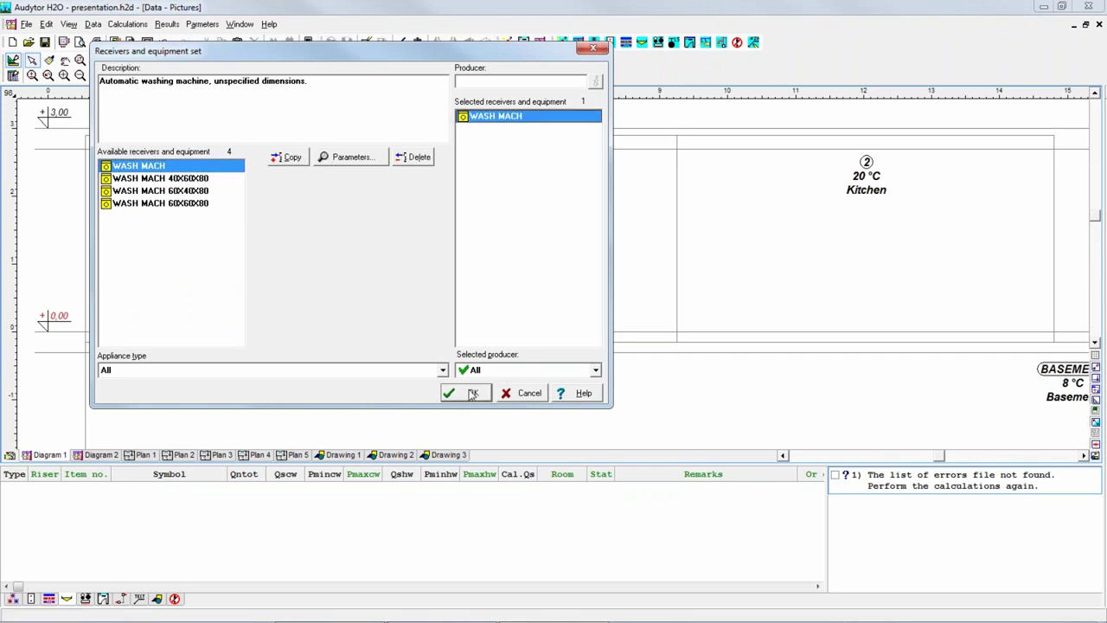
{"action": "left_click", "coordinate": [473, 393]}
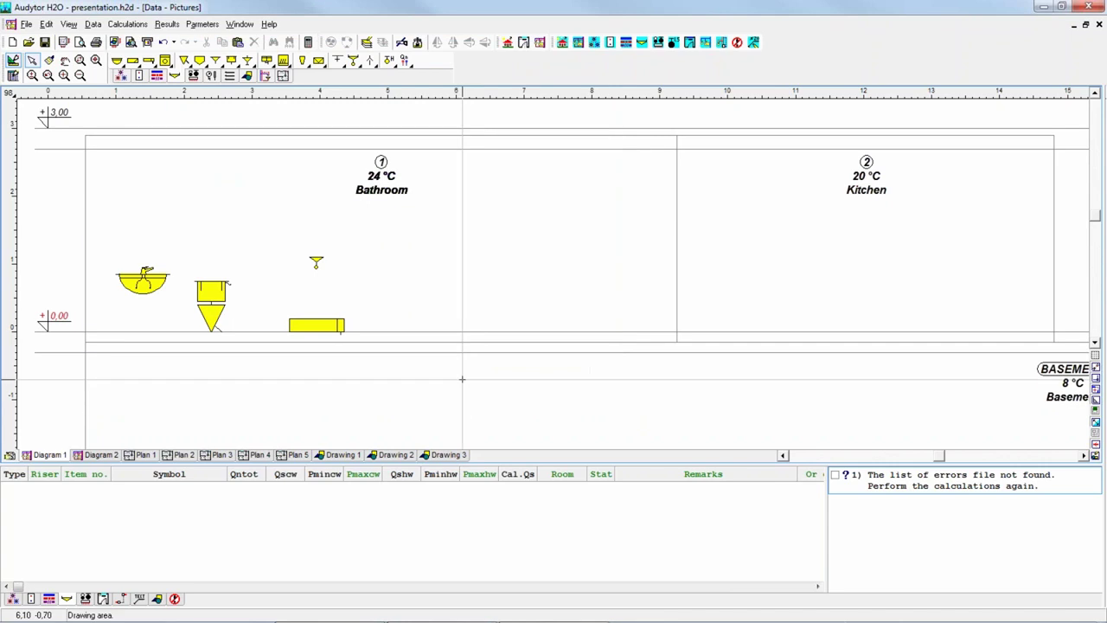
{"action": "left_click", "coordinate": [165, 62]}
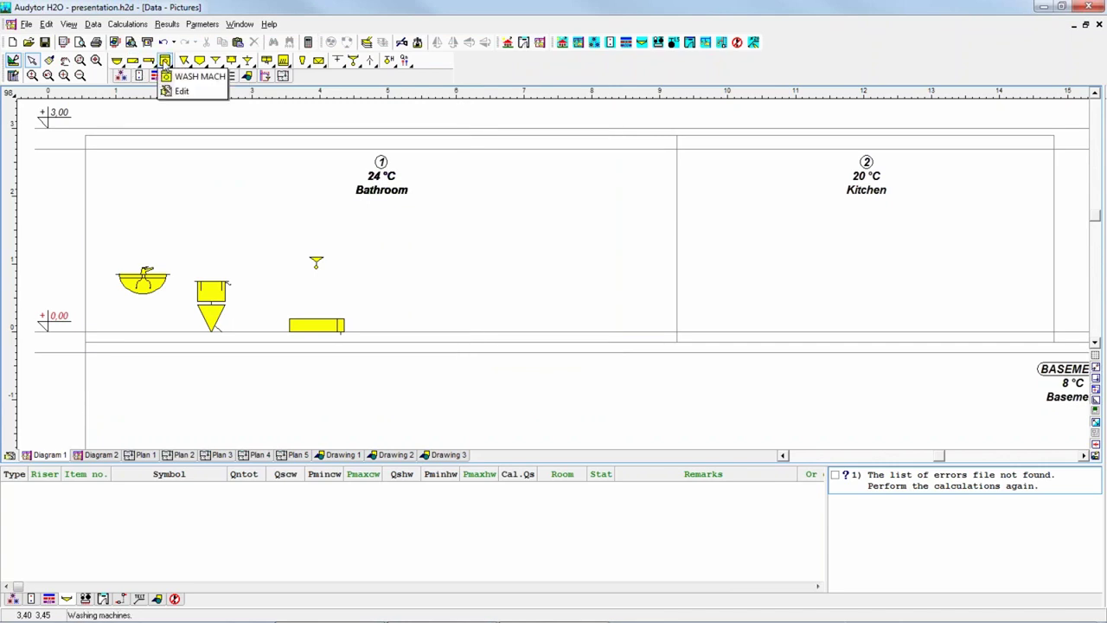
{"action": "left_click", "coordinate": [195, 76]}
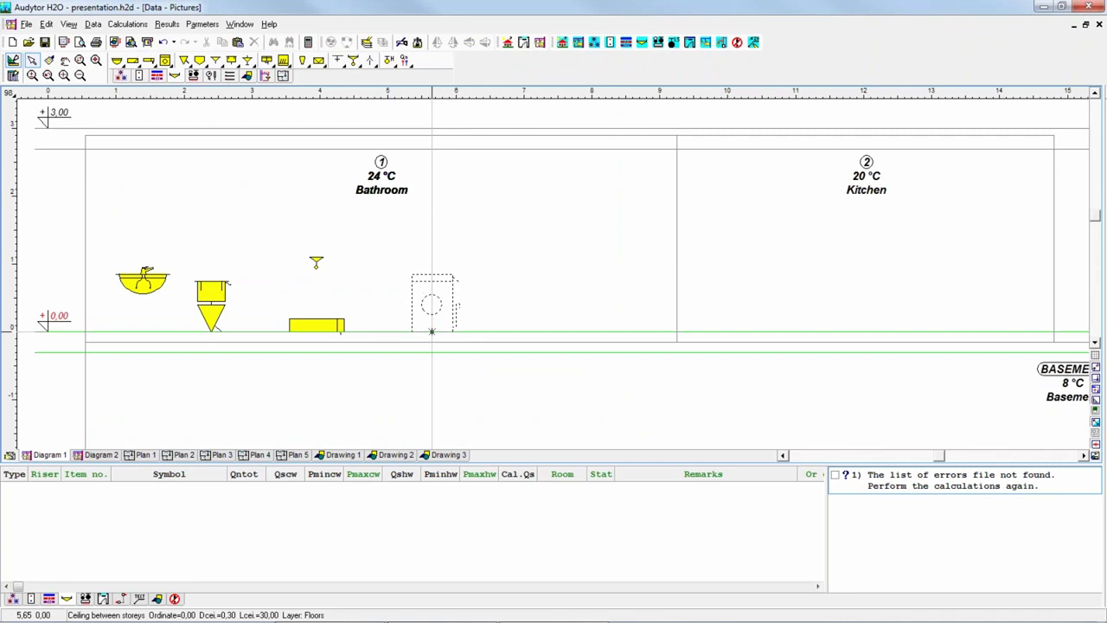
{"action": "left_click", "coordinate": [431, 331]}
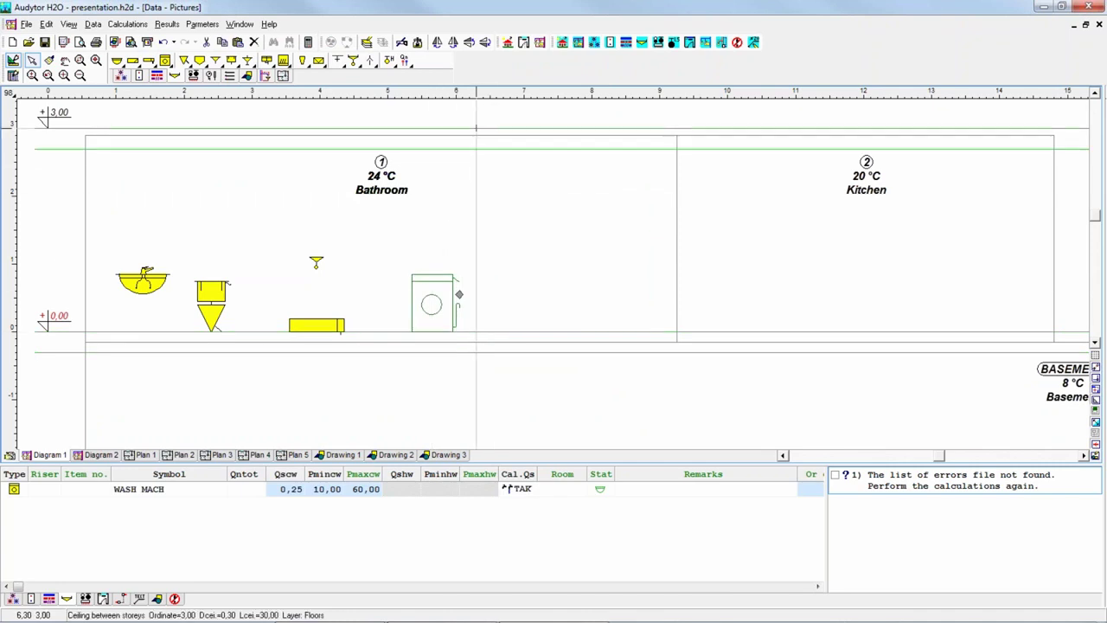
{"action": "key", "text": "Escape"}
{"action": "middle_click_drag", "start_coordinate": [725, 255], "coordinate": [542, 245]}
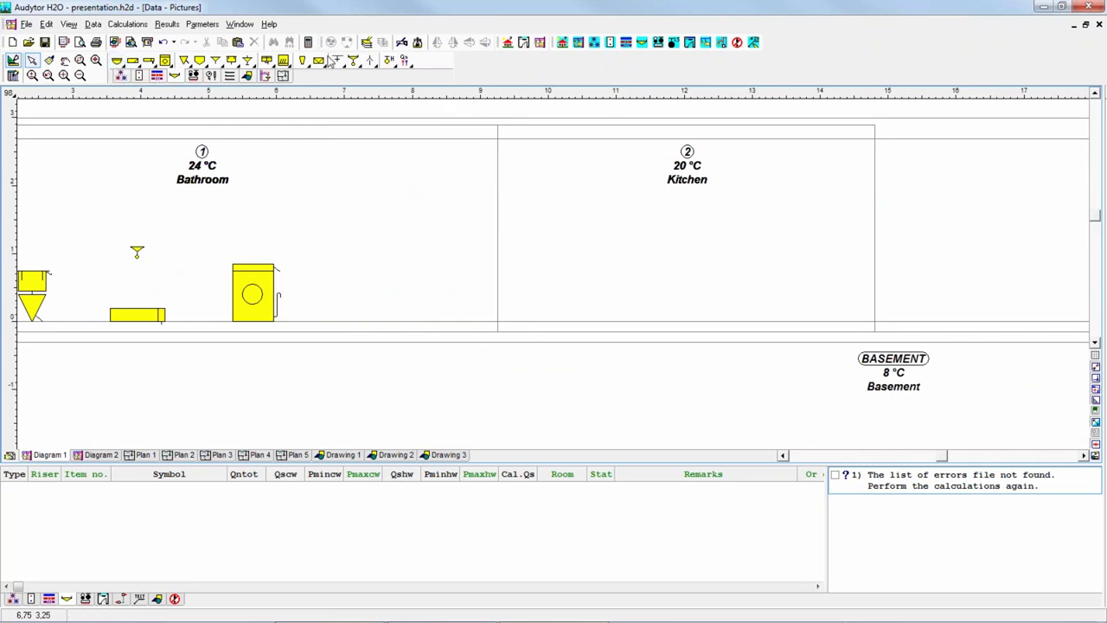
{"action": "left_click", "coordinate": [119, 64]}
{"action": "left_click", "coordinate": [134, 91]}
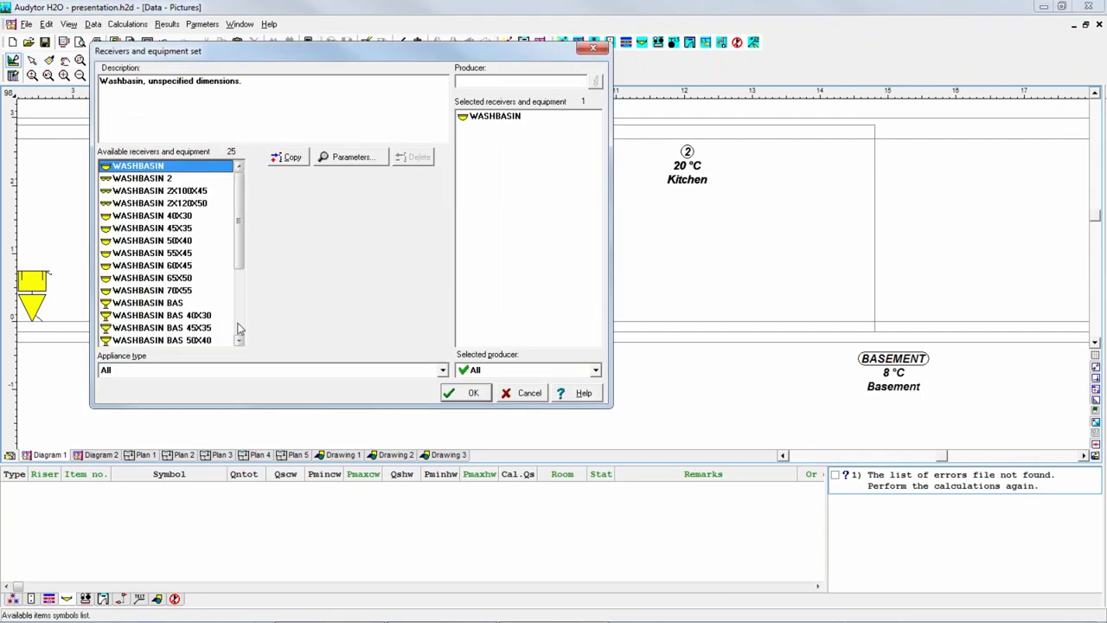
{"action": "left_click", "coordinate": [242, 300]}
{"action": "mouse_move", "coordinate": [242, 300]}
{"action": "left_mouse_down"}
{"action": "mouse_move", "coordinate": [243, 238]}
{"action": "mouse_move", "coordinate": [239, 292]}
{"action": "left_mouse_up"}
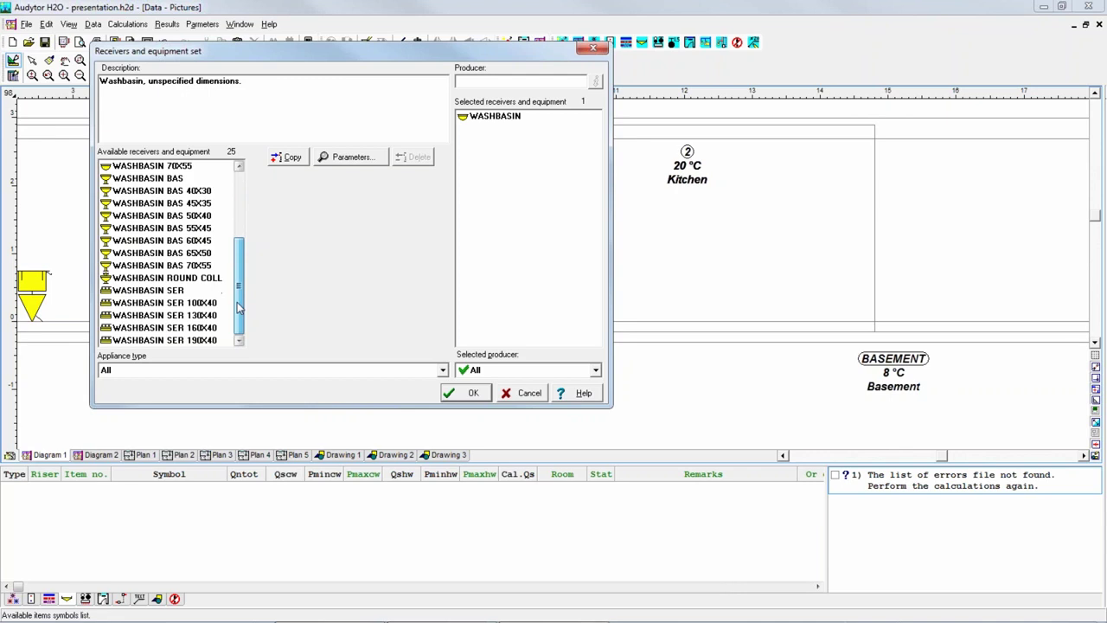
{"action": "left_click", "coordinate": [240, 230]}
{"action": "key", "text": "Return"}
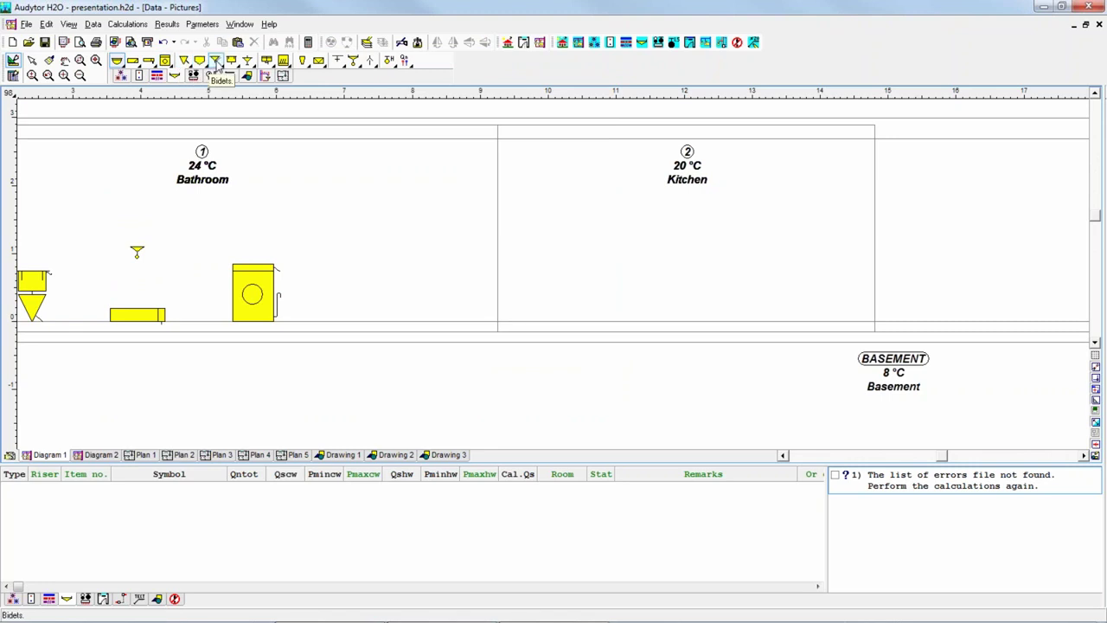
Add the double basin sink BASIN SINK D to the sink set and place it in the kitchen at about 10.4 m horizontally
{"action": "left_click", "coordinate": [267, 61]}
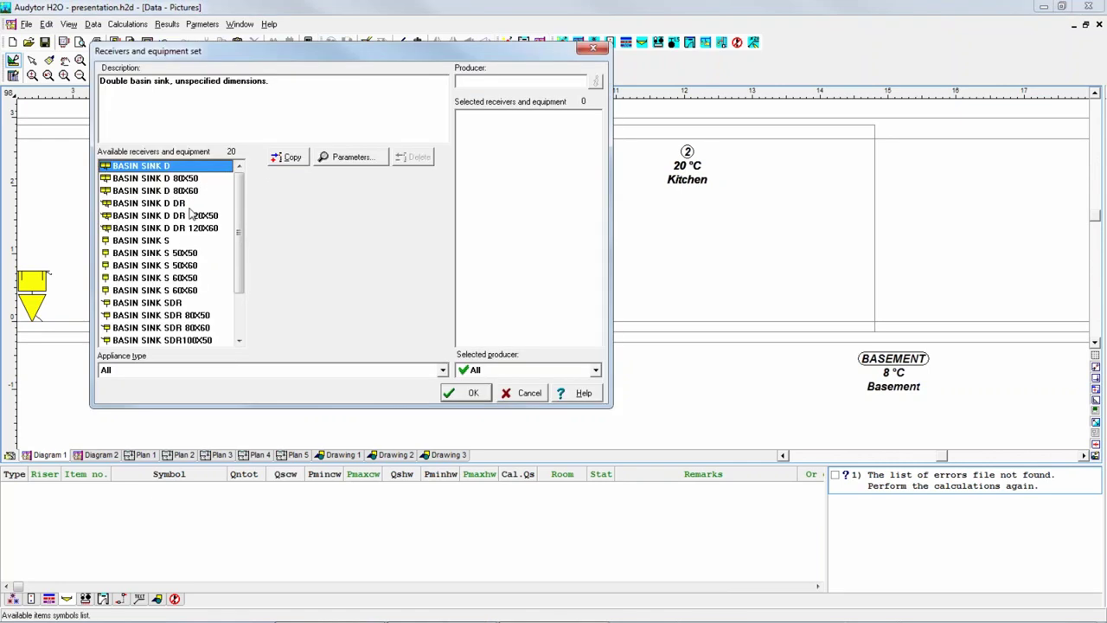
{"action": "left_click", "coordinate": [293, 159]}
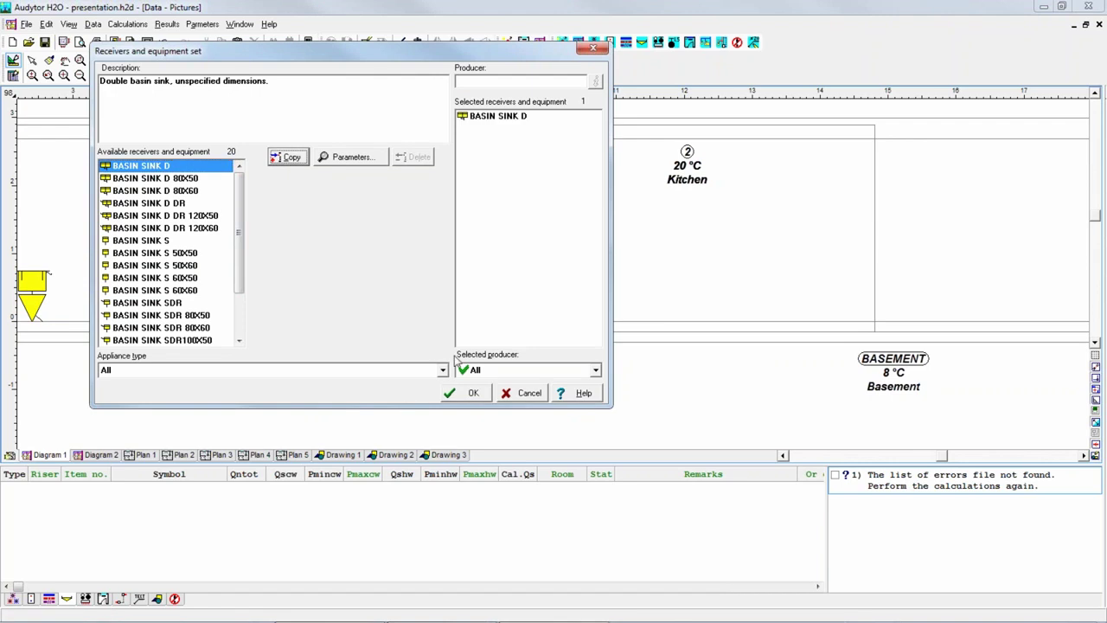
{"action": "left_click", "coordinate": [467, 392]}
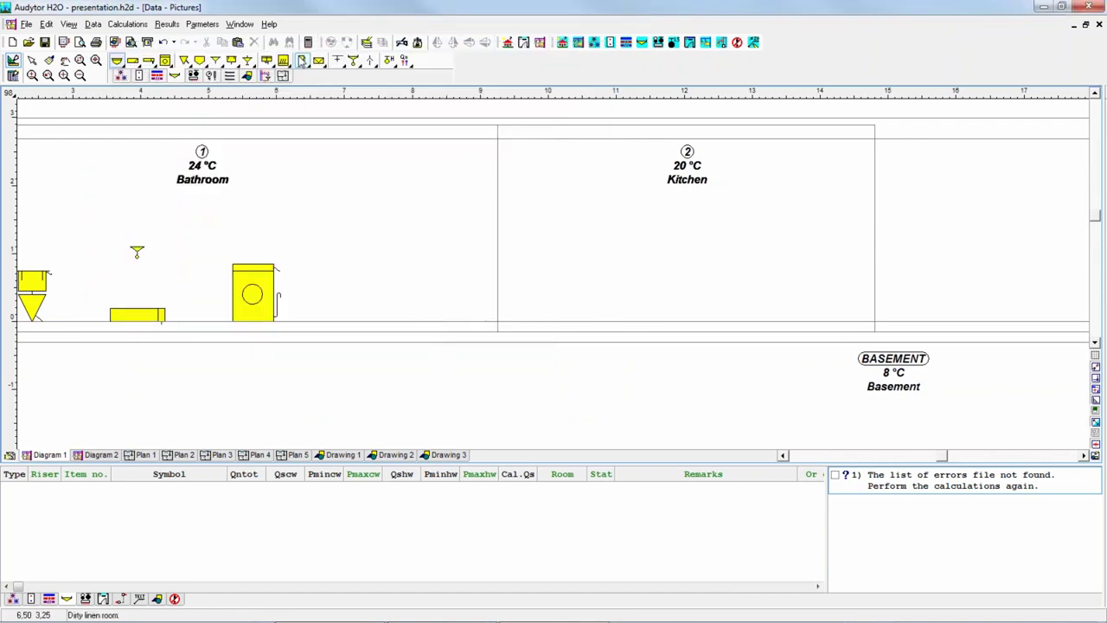
{"action": "left_click", "coordinate": [283, 61]}
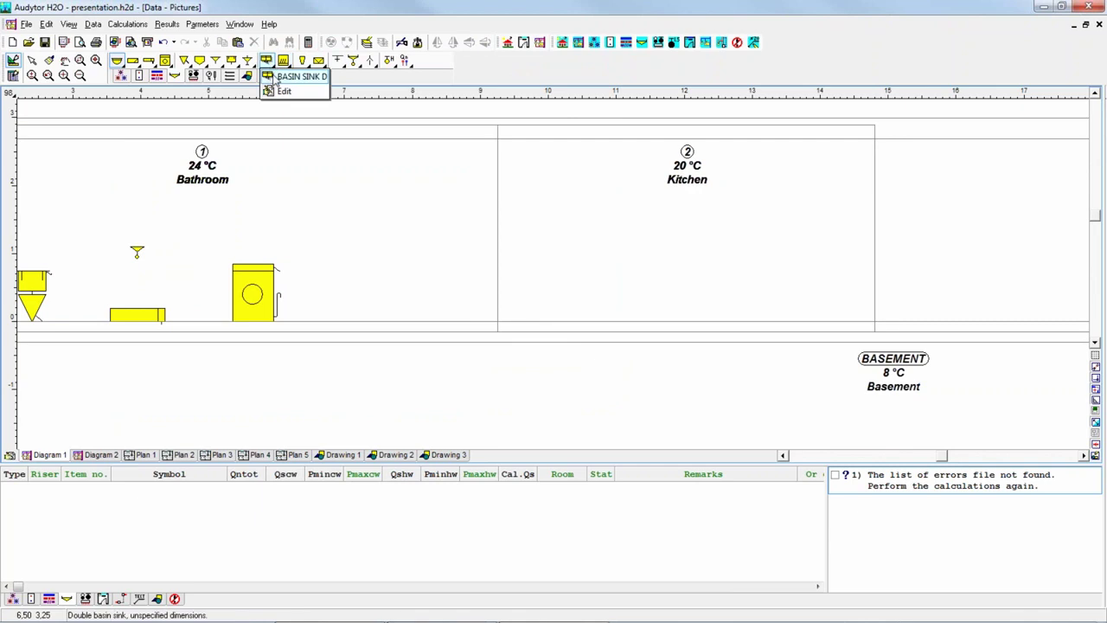
{"action": "left_click", "coordinate": [576, 265]}
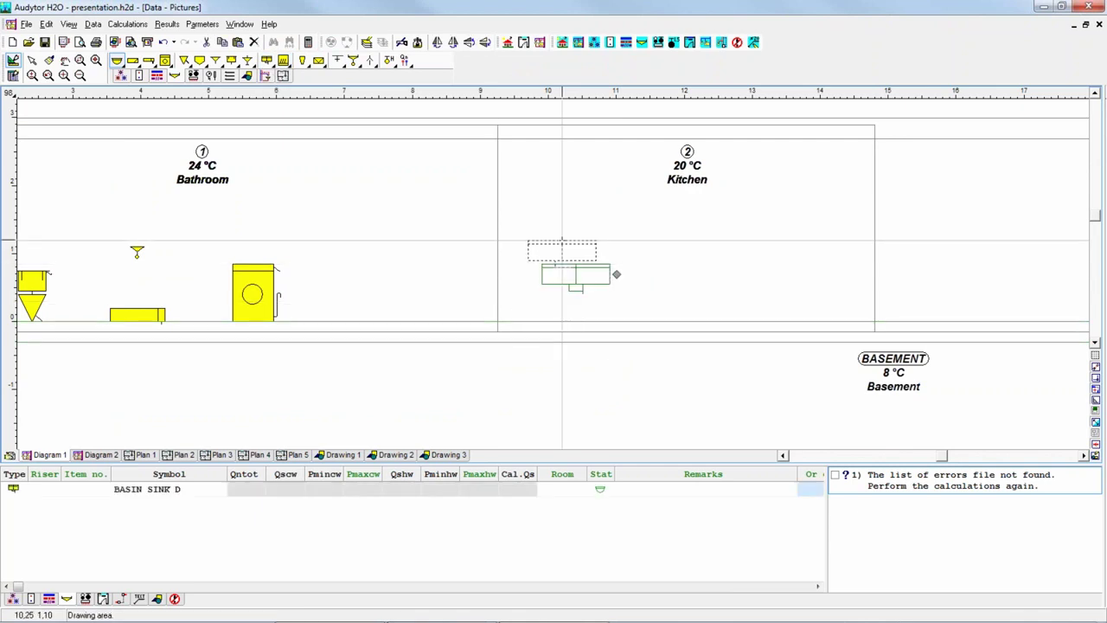
Add the draw-off sink faucet FAUC SINK DN15 to the draw-off faucet set
{"action": "left_click", "coordinate": [354, 61]}
{"action": "left_click", "coordinate": [371, 105]}
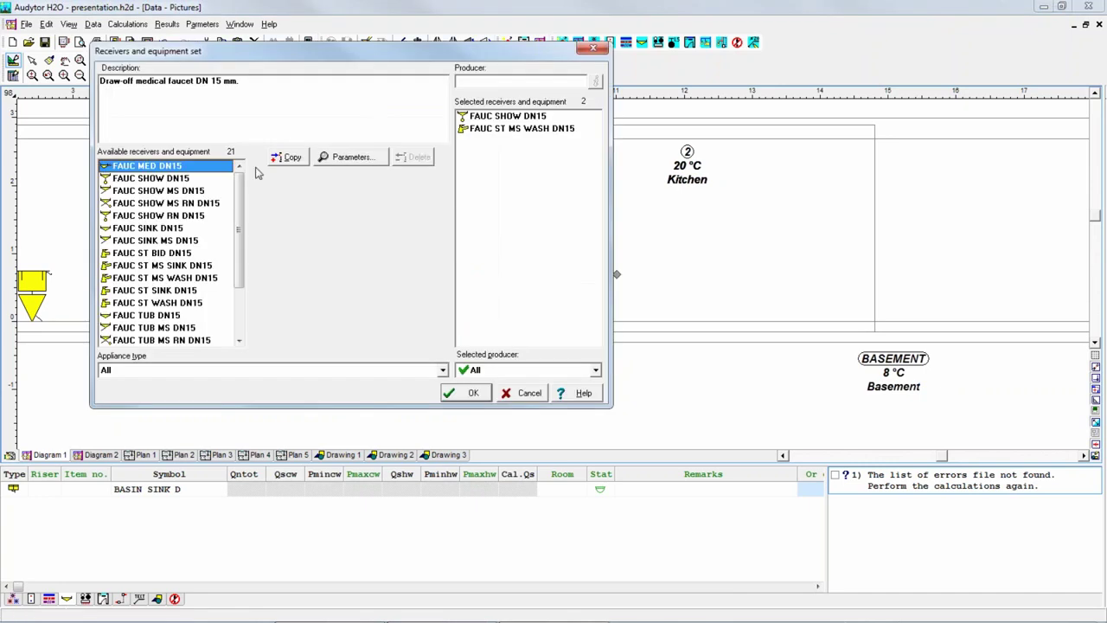
{"action": "left_click", "coordinate": [158, 230]}
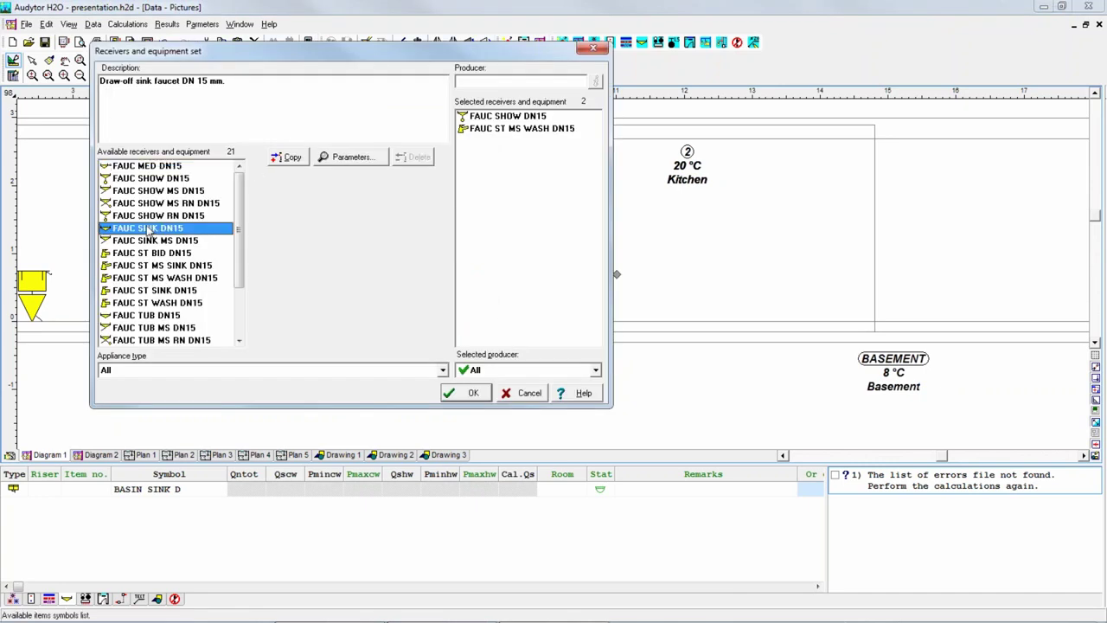
{"action": "left_click", "coordinate": [304, 158]}
{"action": "left_click", "coordinate": [470, 392]}
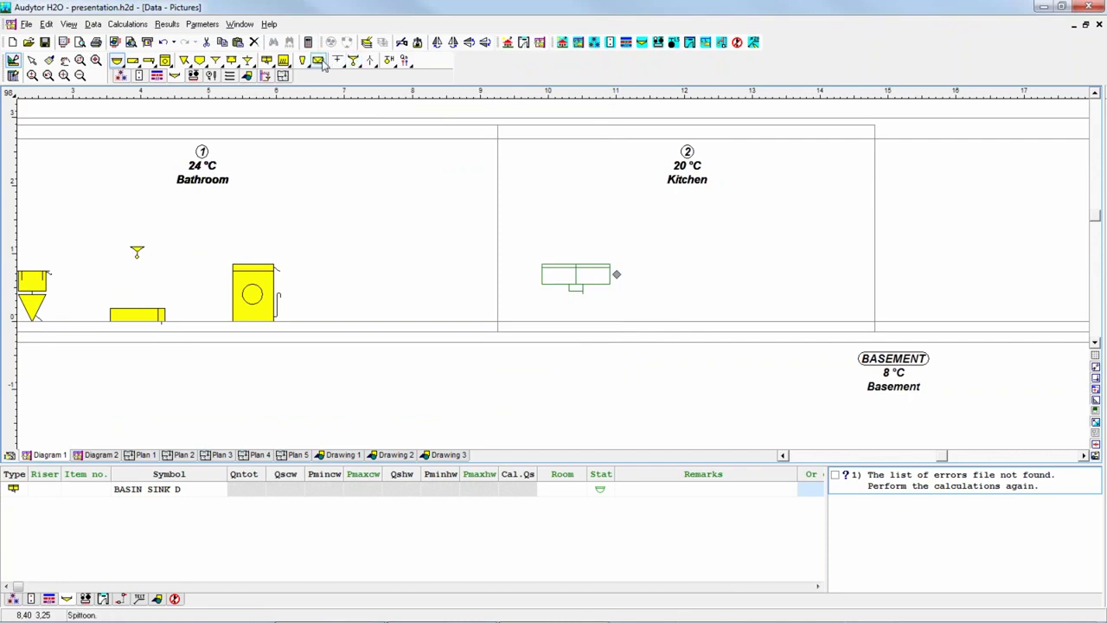
Try placing the FAUC SINK DN15 faucet directly on the upper edge of the kitchen's double sink, and remove it
{"action": "left_click", "coordinate": [353, 61]}
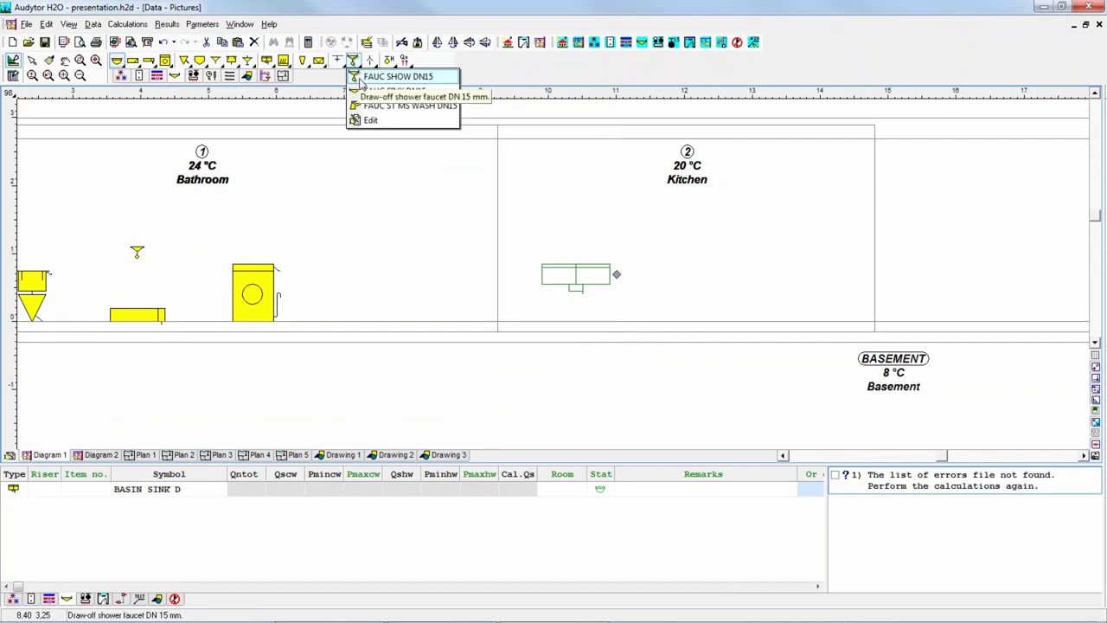
{"action": "left_click", "coordinate": [366, 90]}
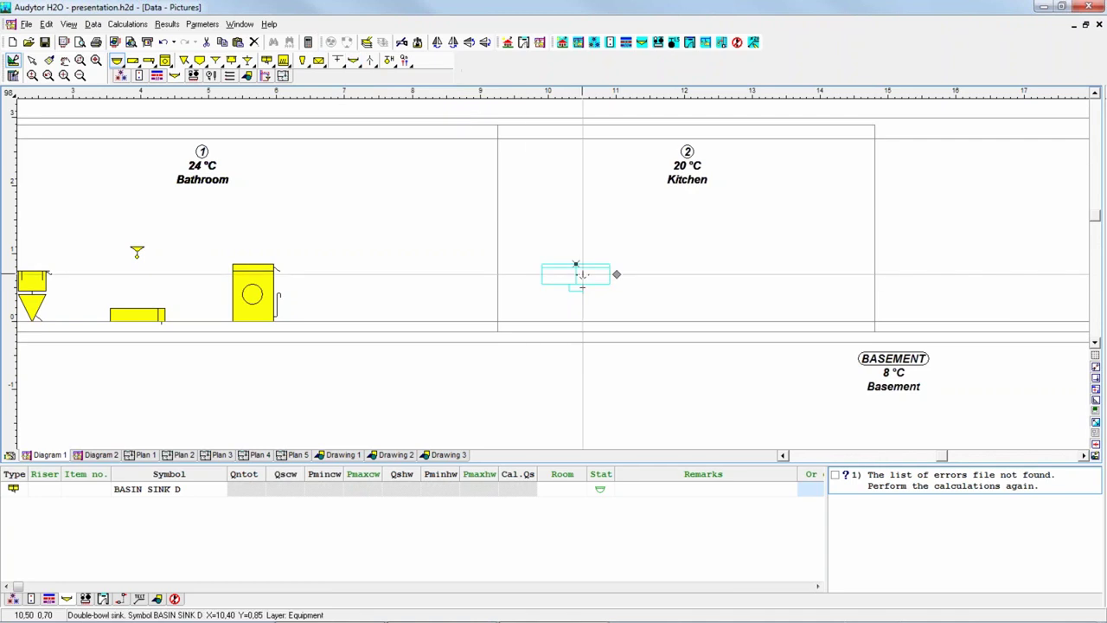
{"action": "left_click", "coordinate": [577, 265]}
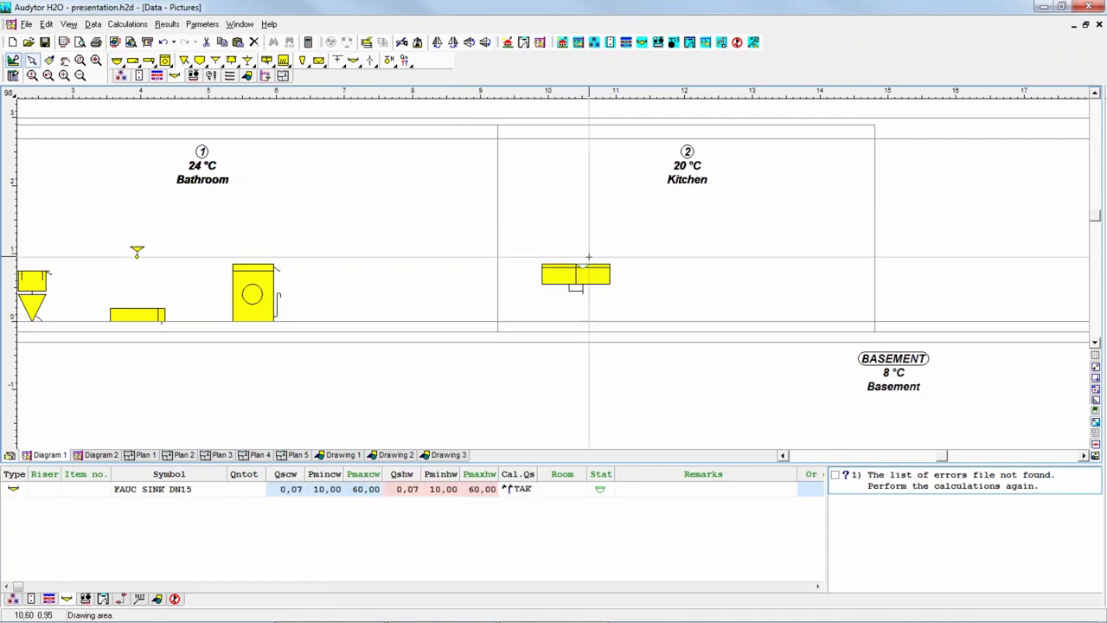
{"action": "key", "text": "Escape"}
{"action": "left_click", "coordinate": [580, 262]}
{"action": "double_click", "coordinate": [579, 262]}
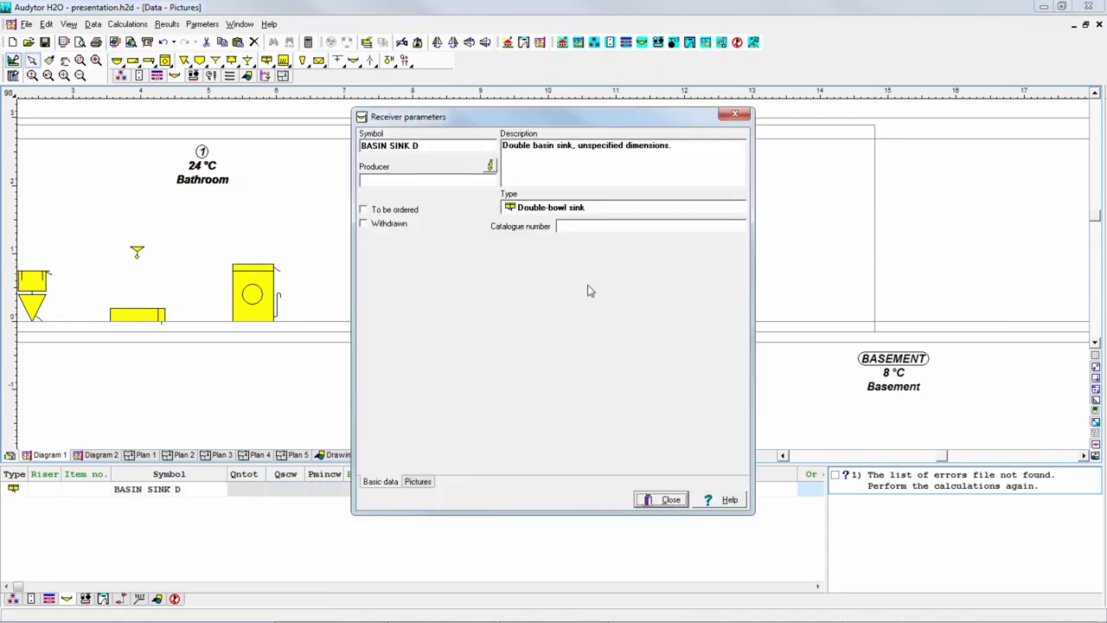
{"action": "left_click", "coordinate": [736, 115]}
{"action": "scroll", "coordinate": [576, 244], "scroll_direction": "up", "scroll_amount": 2}
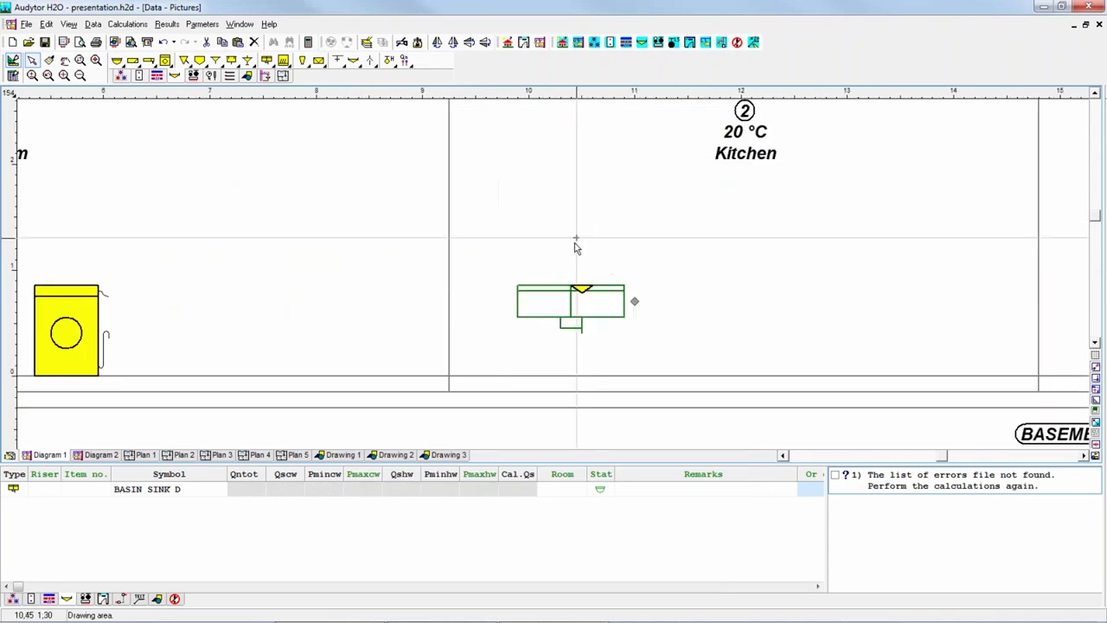
{"action": "left_click", "coordinate": [597, 303]}
{"action": "key", "text": "Escape"}
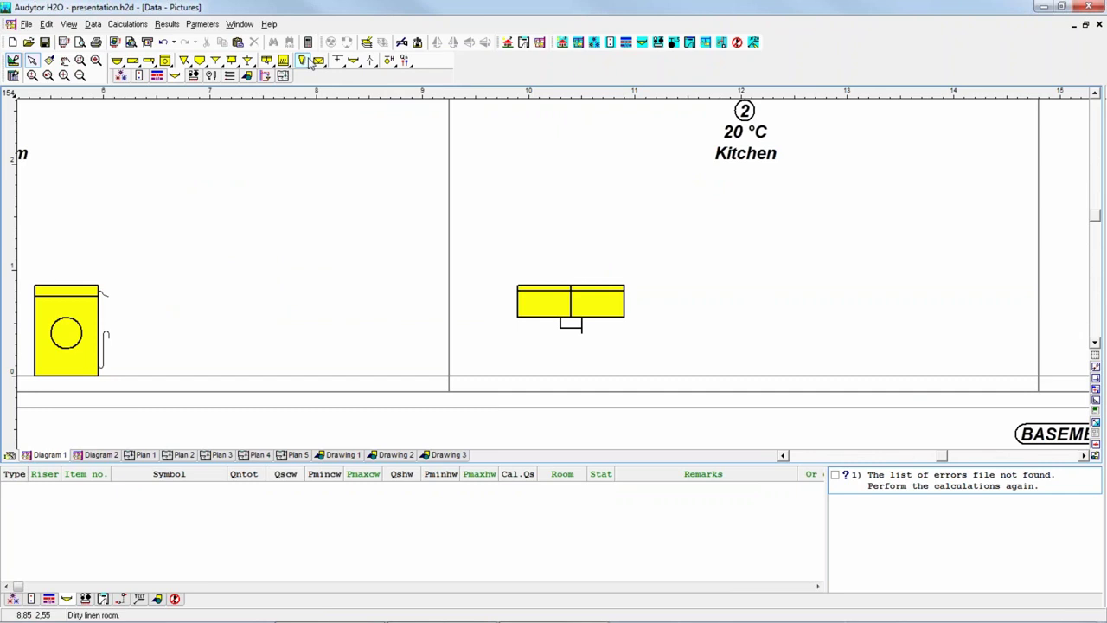
Place the FAUC SINK DN15 faucet centred above the kitchen's double sink, at about 10.4 m horizontally and about 1.05 m above the floor
{"action": "left_click", "coordinate": [354, 62]}
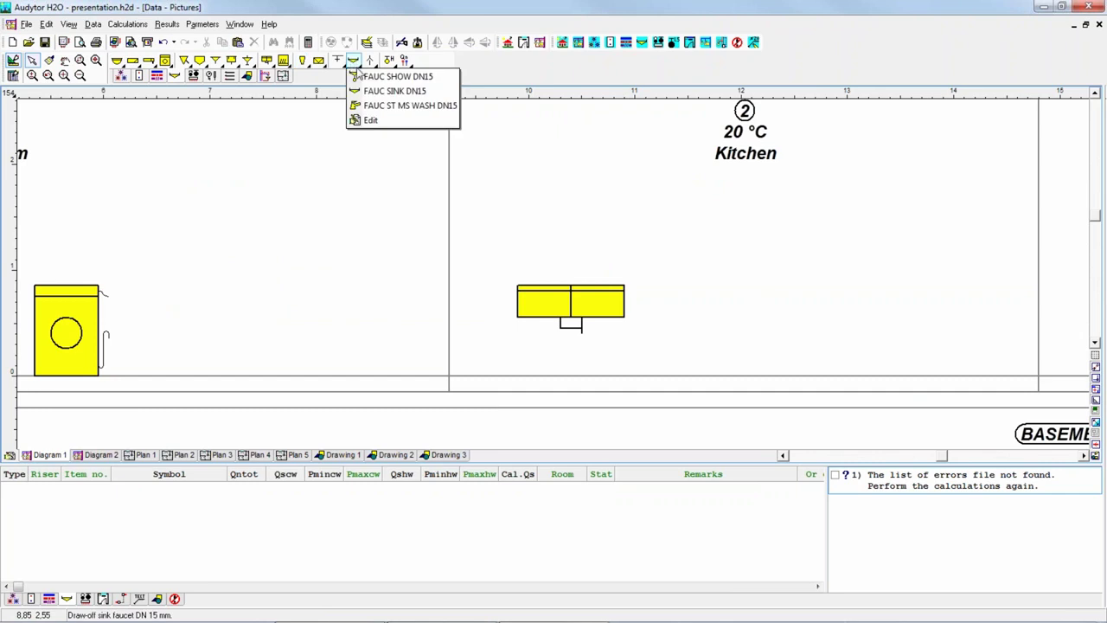
{"action": "left_click", "coordinate": [380, 91]}
{"action": "left_click", "coordinate": [571, 266]}
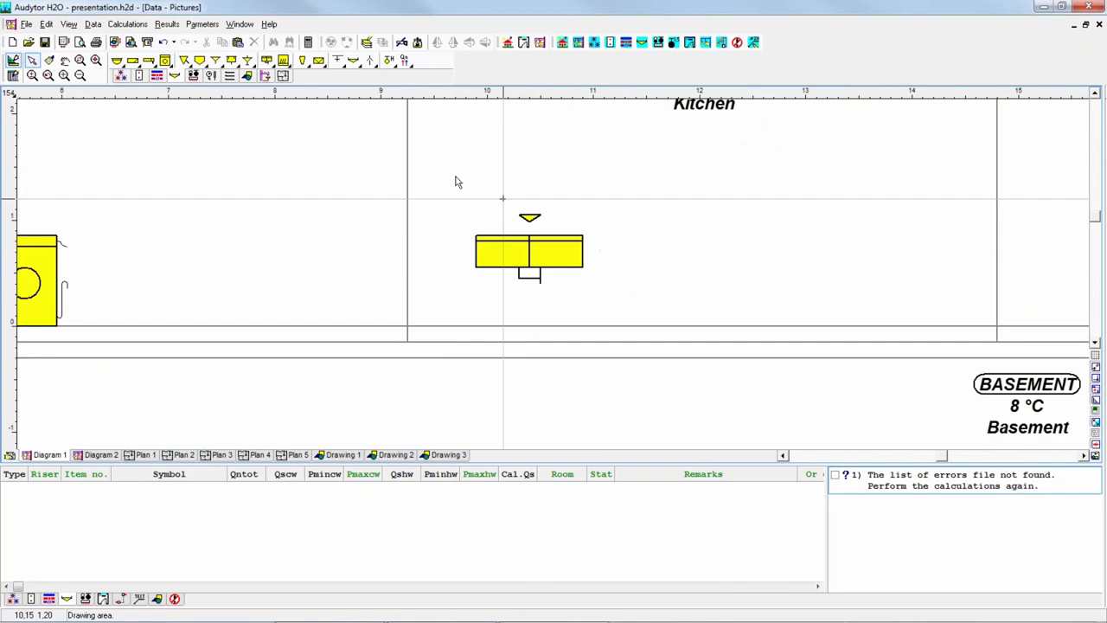
Add the DISHWASHER item to the dishwasher set and place it on the kitchen's 0.00 floor at about 12 m horizontally
{"action": "left_click", "coordinate": [283, 61]}
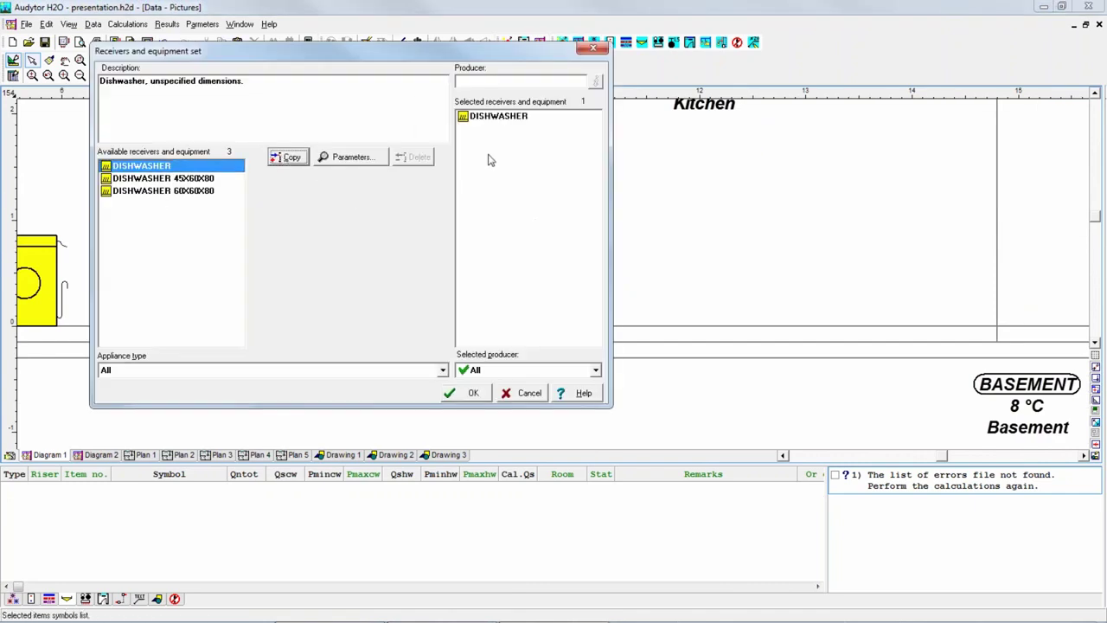
{"action": "left_click", "coordinate": [467, 393]}
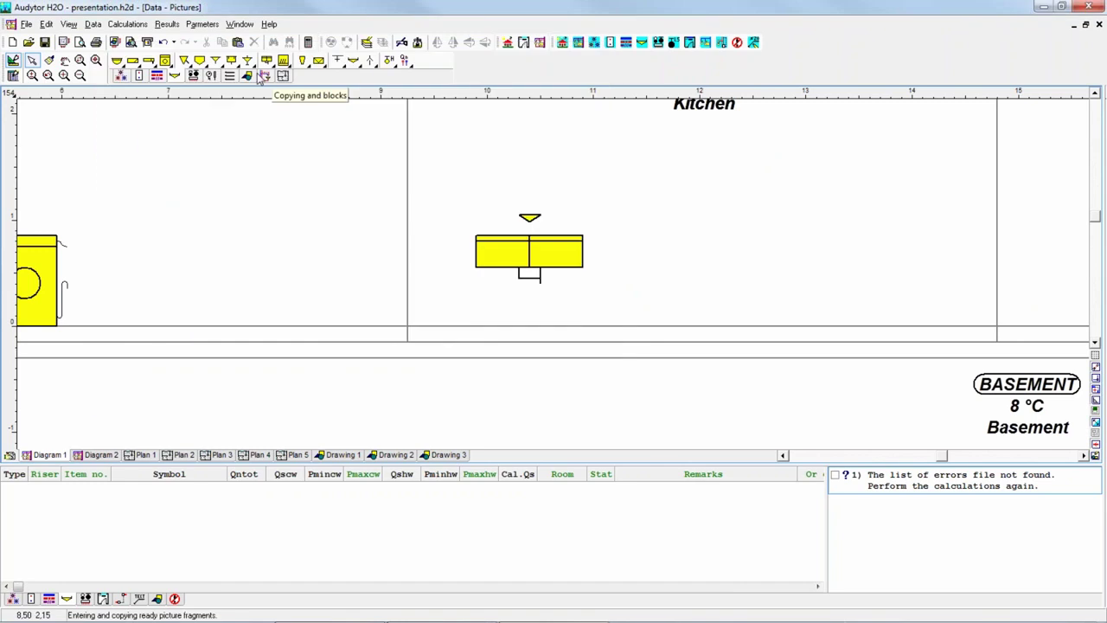
{"action": "left_click", "coordinate": [284, 61]}
{"action": "left_click", "coordinate": [298, 78]}
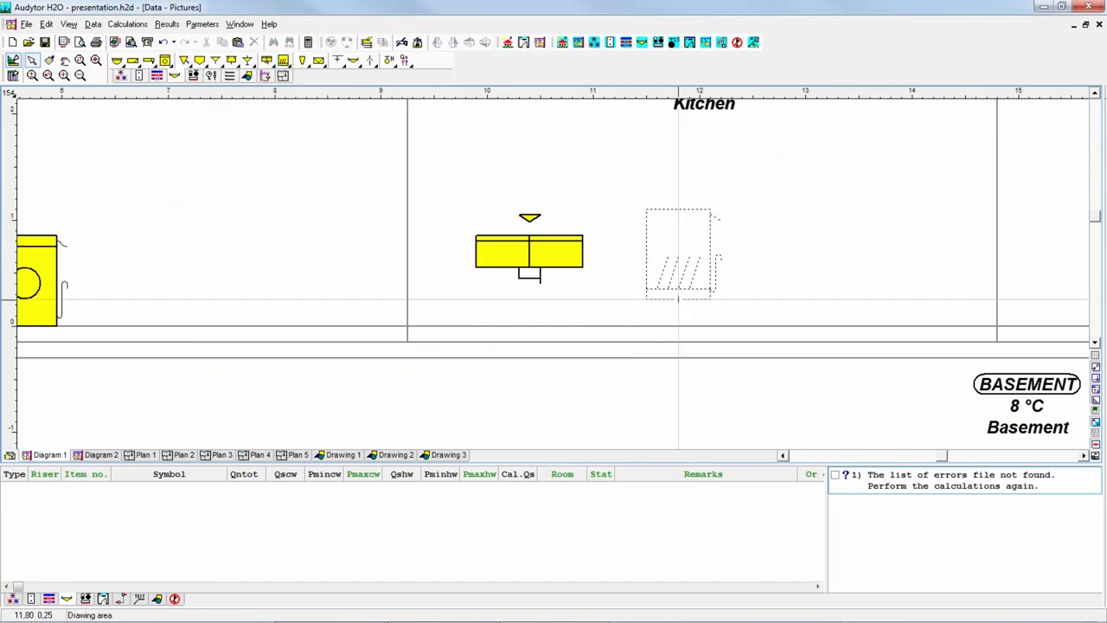
{"action": "left_click", "coordinate": [699, 320]}
{"action": "key", "text": "Escape"}
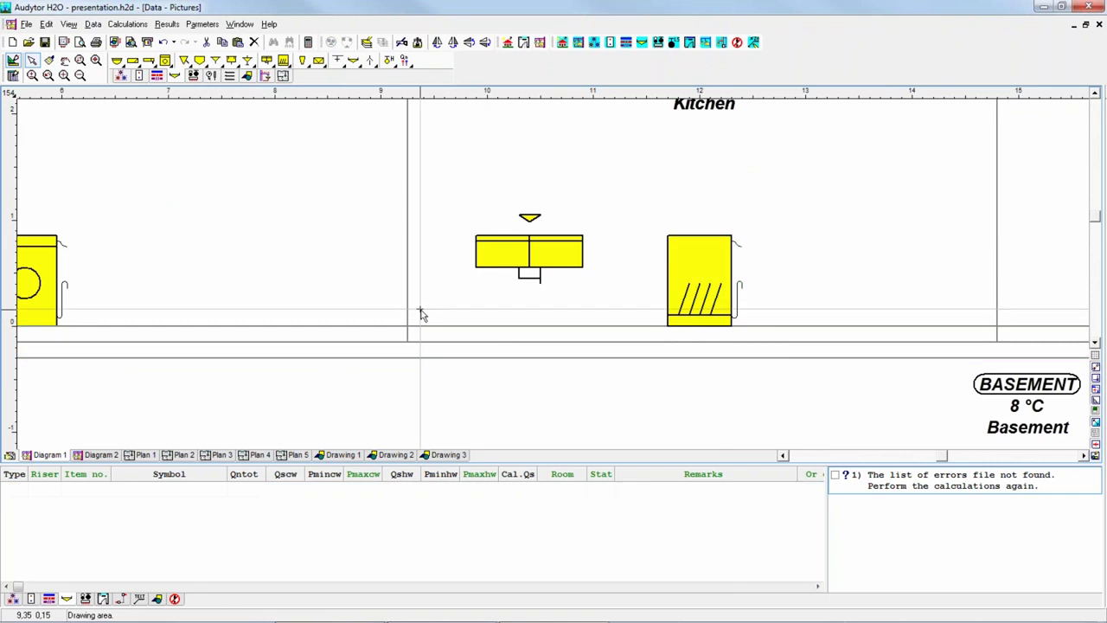
Add the domestic hot water ACCUMULATOR to the heat sources set
{"action": "scroll", "coordinate": [421, 314], "scroll_direction": "down", "scroll_amount": 3}
{"action": "scroll", "coordinate": [445, 286], "scroll_direction": "down", "scroll_amount": 2}
{"action": "scroll", "coordinate": [445, 285], "scroll_direction": "down", "scroll_amount": 2}
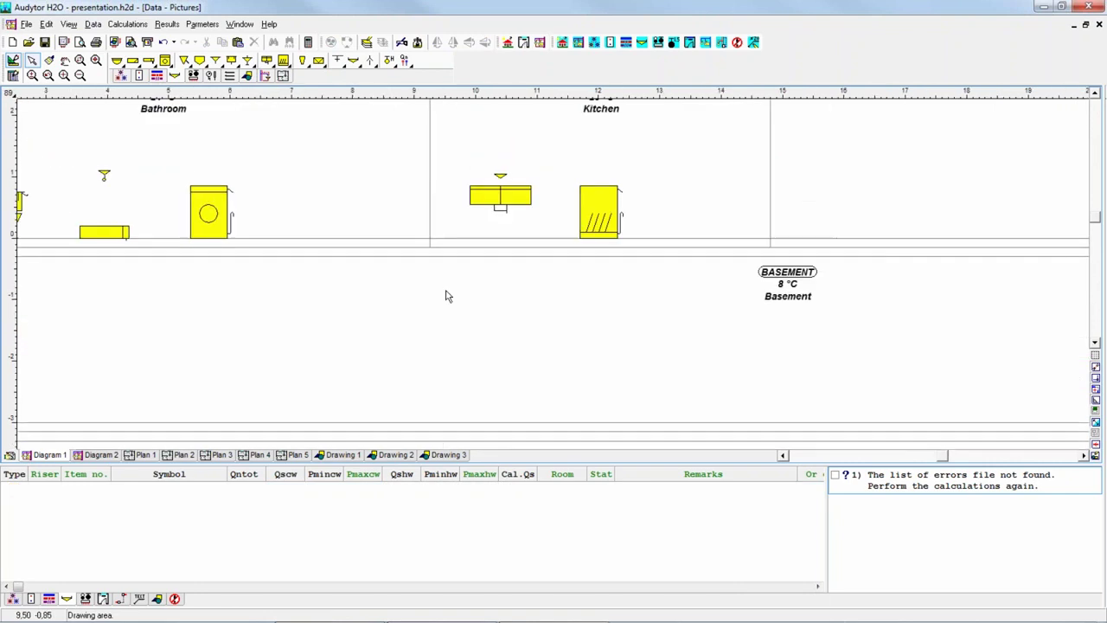
{"action": "mouse_move", "coordinate": [456, 351]}
{"action": "middle_mouse_down"}
{"action": "mouse_move", "coordinate": [447, 340]}
{"action": "mouse_move", "coordinate": [519, 341]}
{"action": "middle_mouse_up"}
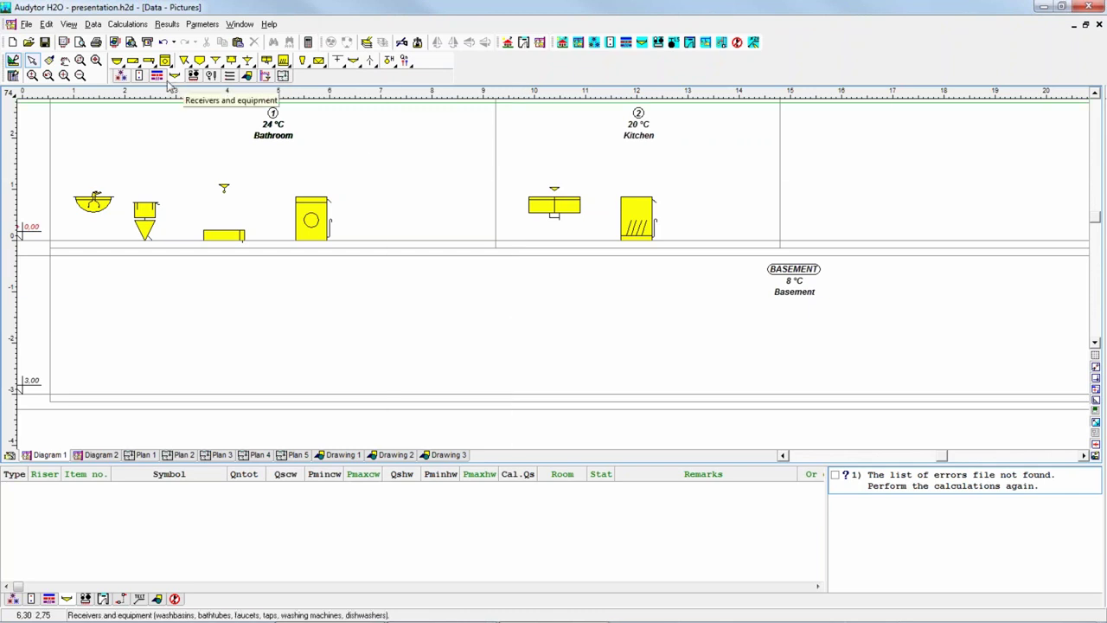
{"action": "left_click", "coordinate": [139, 76]}
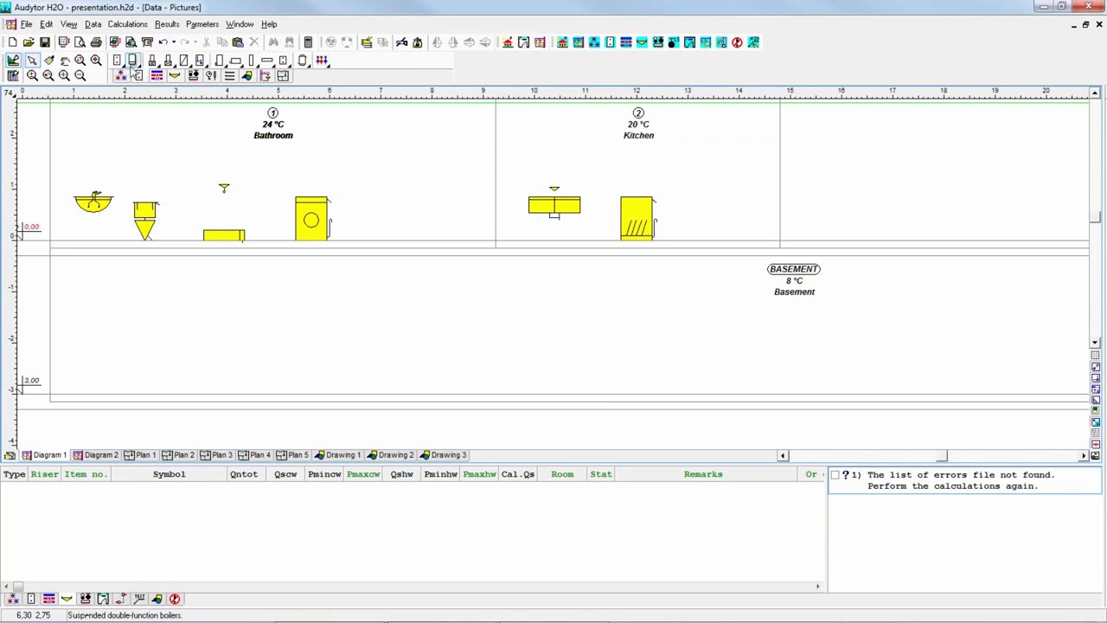
{"action": "left_click", "coordinate": [122, 78]}
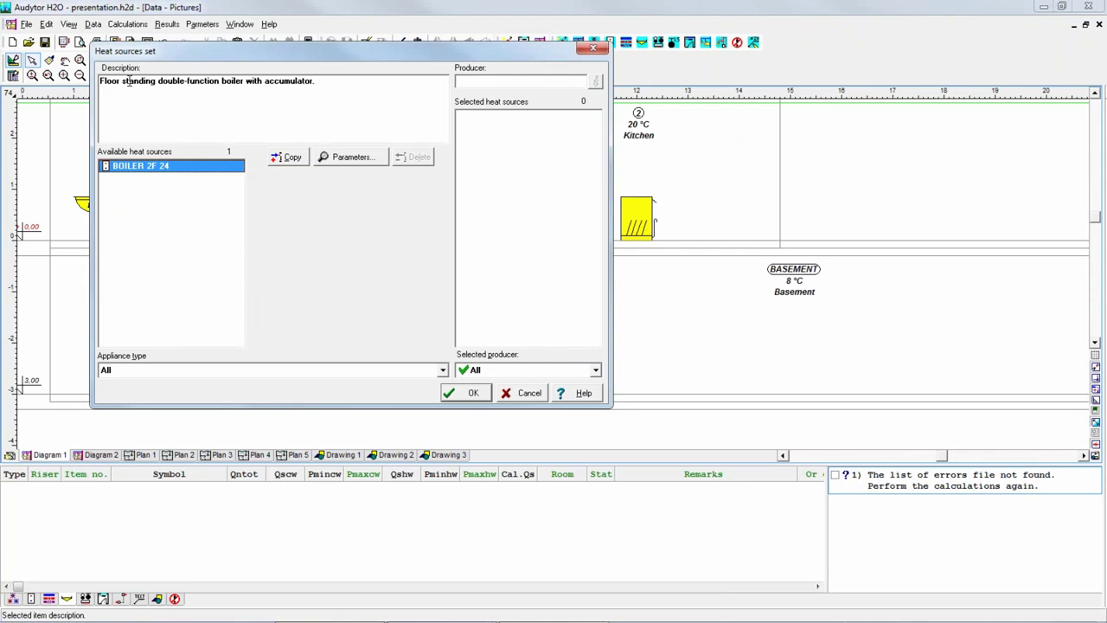
{"action": "key", "text": "Escape"}
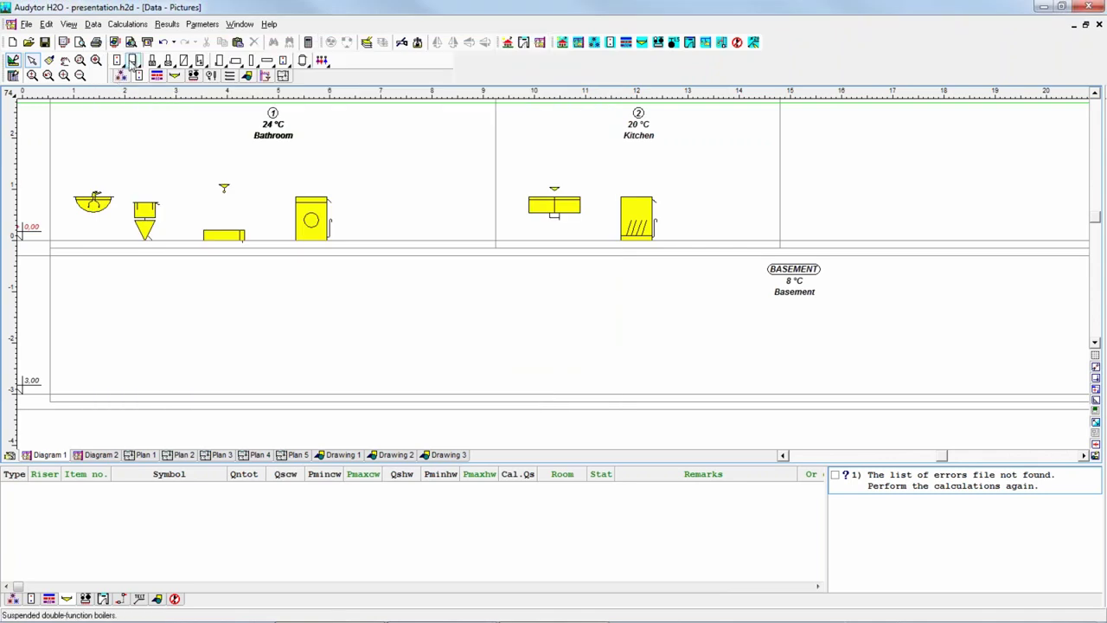
{"action": "left_click", "coordinate": [133, 63]}
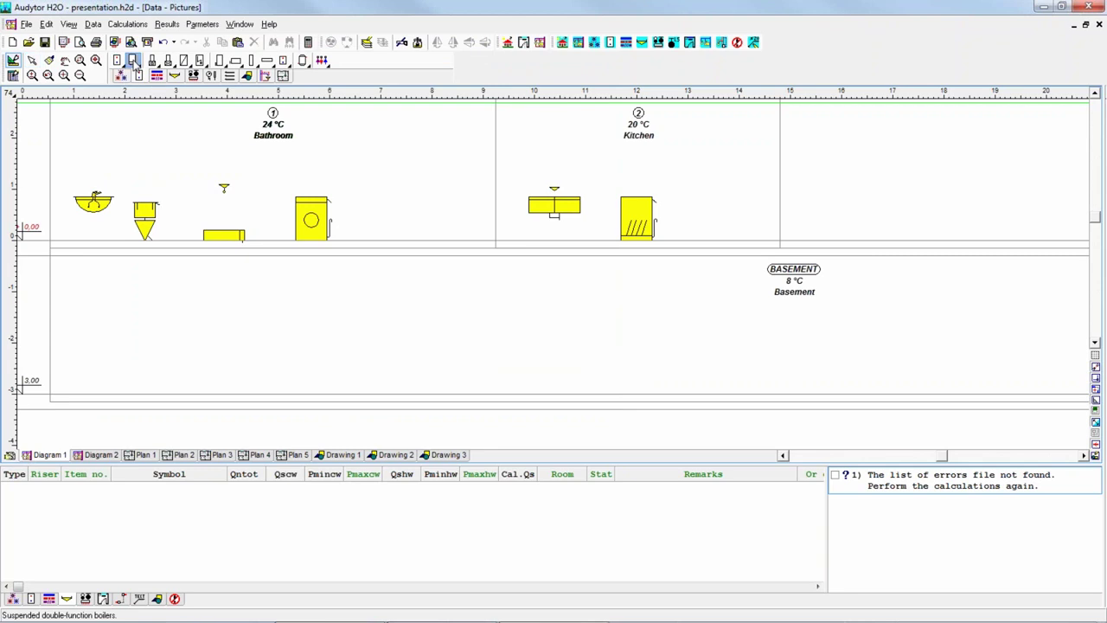
{"action": "left_click", "coordinate": [304, 62]}
{"action": "left_click", "coordinate": [289, 157]}
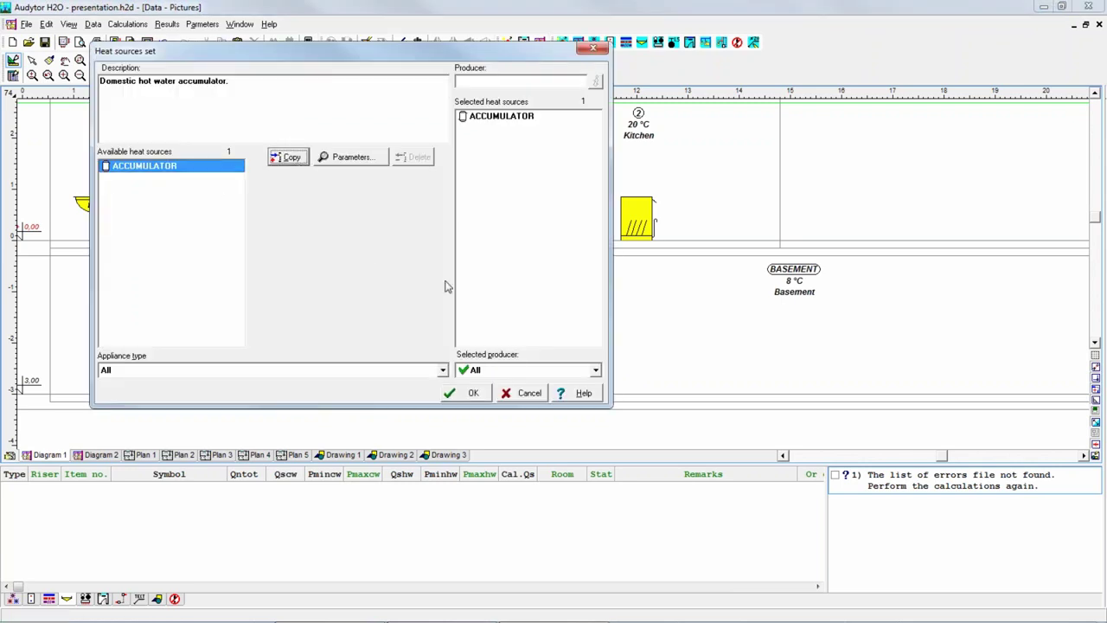
{"action": "left_click", "coordinate": [477, 393]}
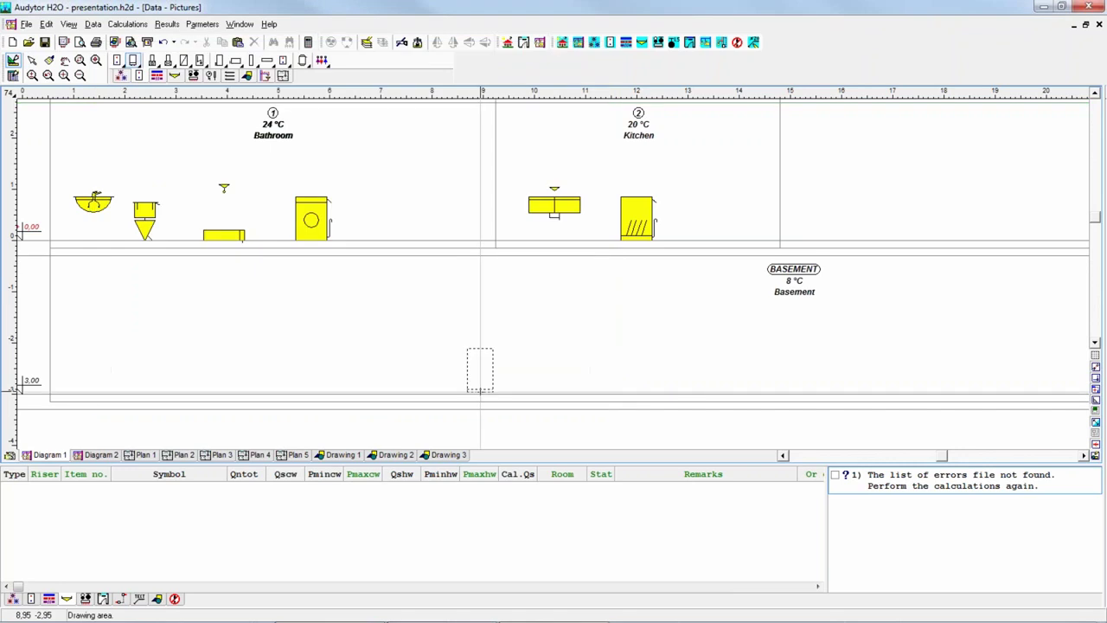
Place the ACCUMULATOR on the basement's -3.00 floor at about 12.55 m horizontally
{"action": "left_click", "coordinate": [305, 64]}
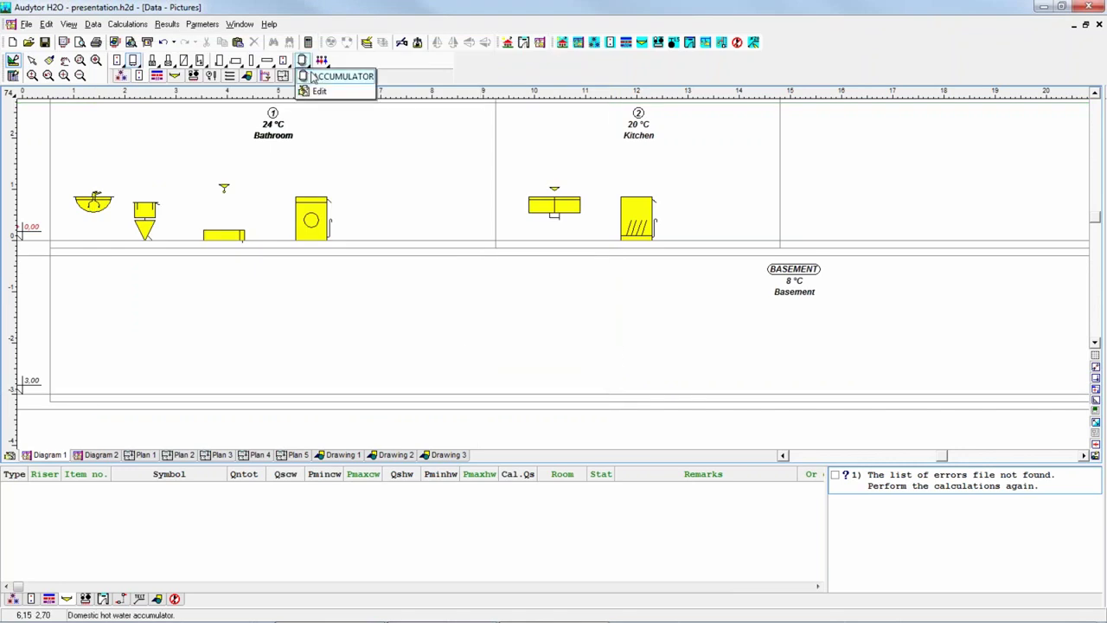
{"action": "left_click", "coordinate": [313, 77]}
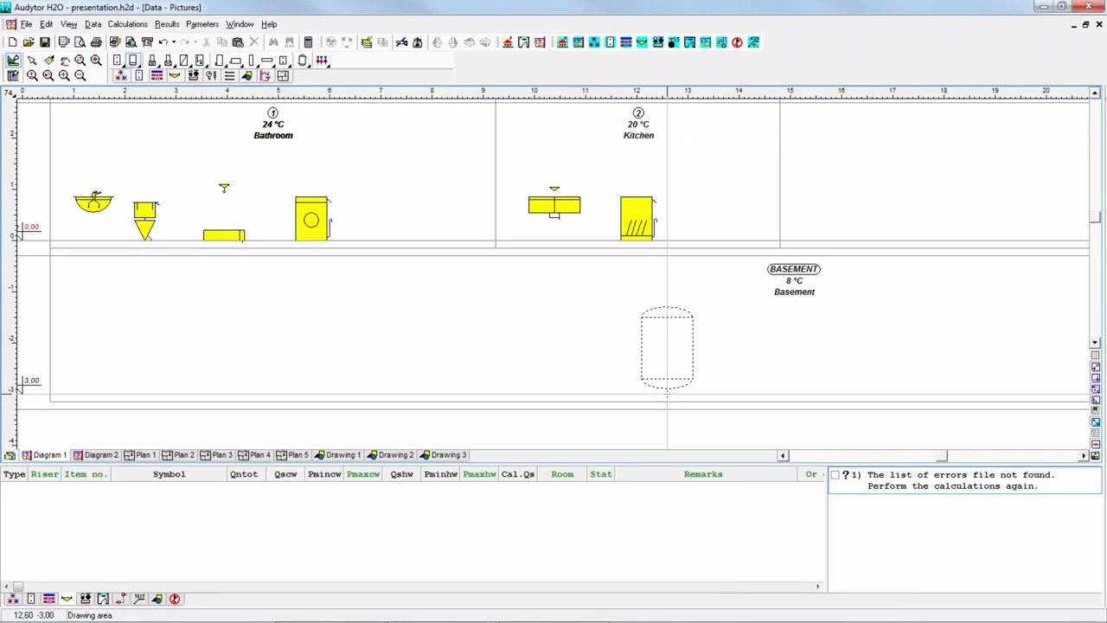
{"action": "left_click", "coordinate": [665, 394]}
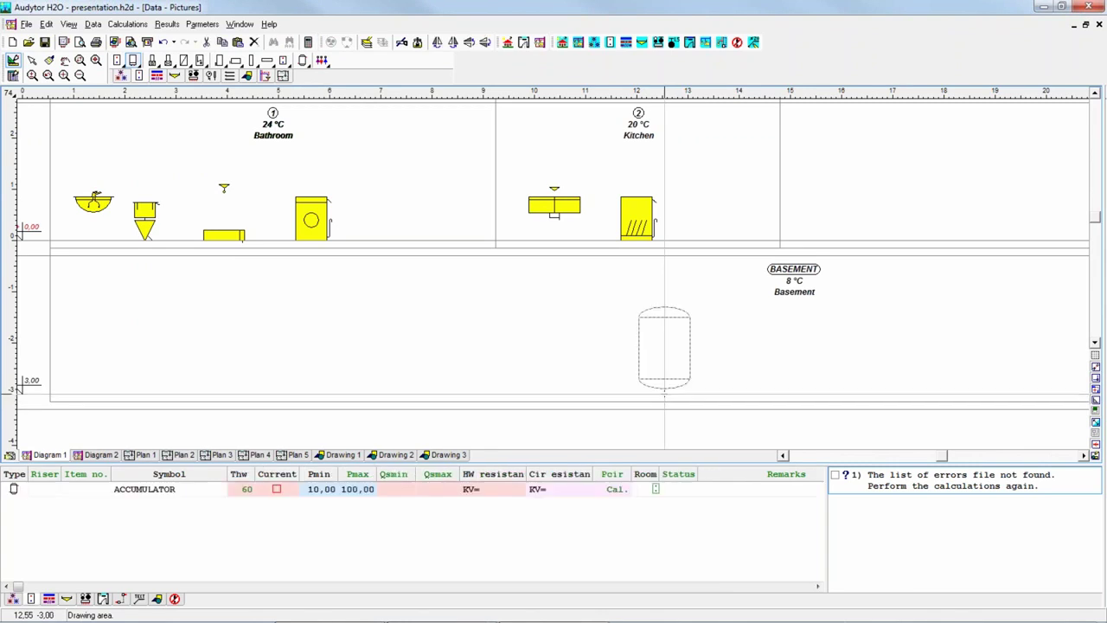
{"action": "right_click", "coordinate": [681, 405]}
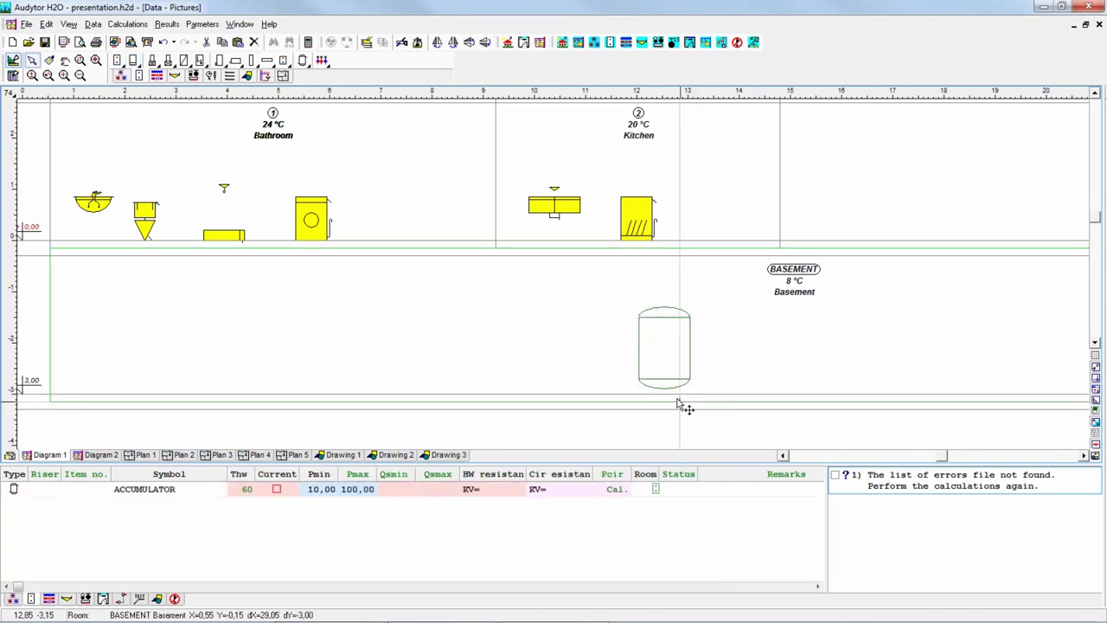
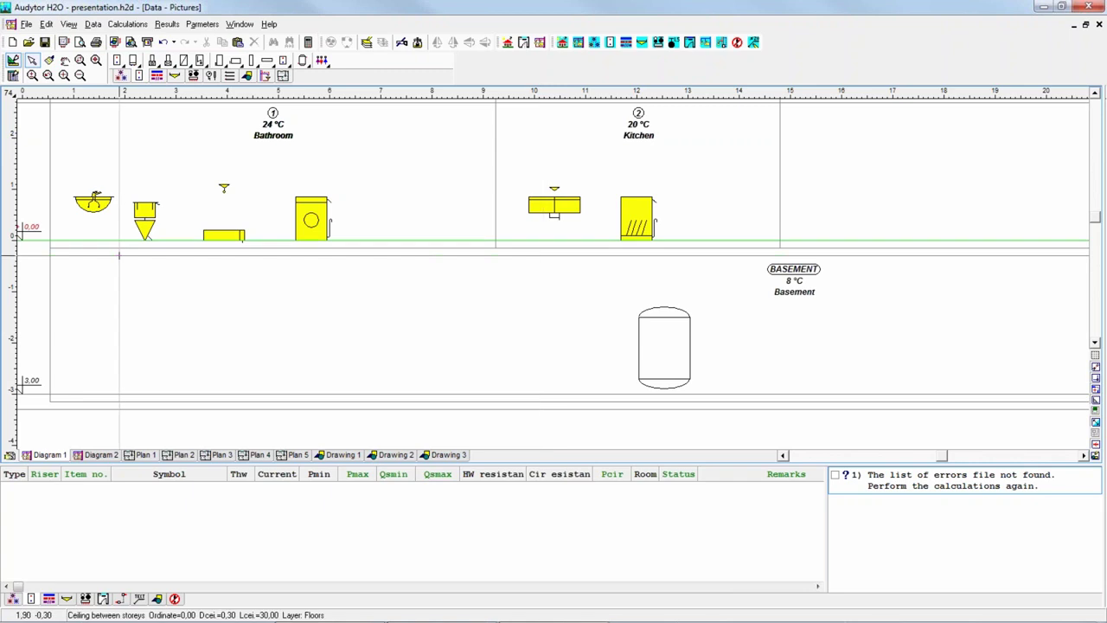
Draw a Type A KANPP16S hot water pipe from the washbasin down 0.30 m, across about 9 m, and up about 0.71 m to the kitchen sink faucet
{"action": "mouse_move", "coordinate": [171, 296]}
{"action": "middle_mouse_down"}
{"action": "mouse_move", "coordinate": [194, 324]}
{"action": "mouse_move", "coordinate": [215, 316]}
{"action": "mouse_move", "coordinate": [259, 339]}
{"action": "middle_mouse_up"}
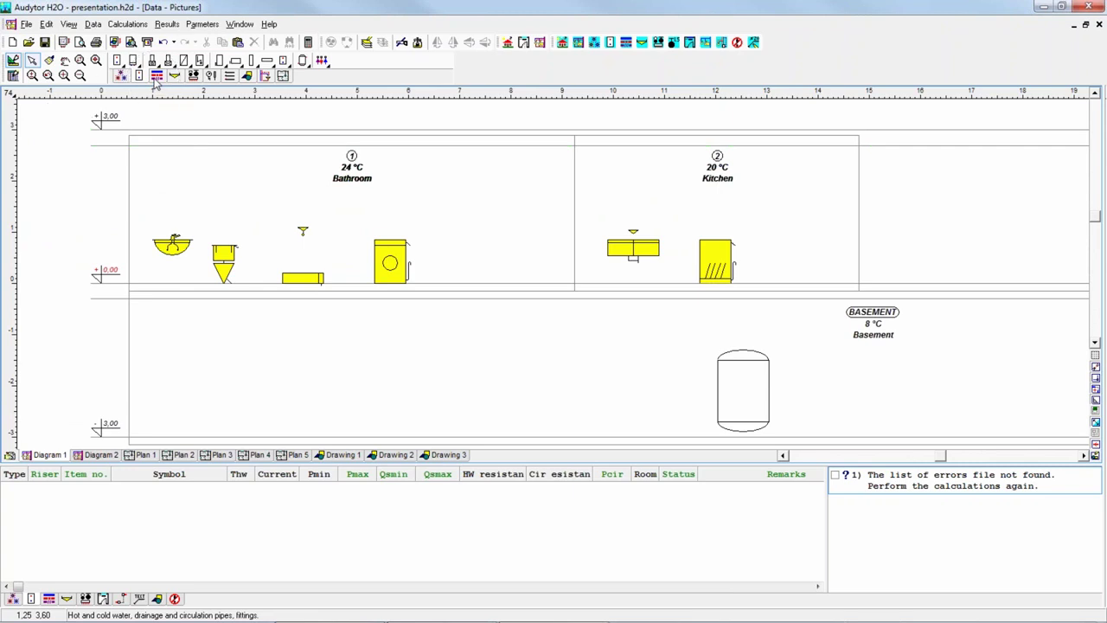
{"action": "left_click", "coordinate": [156, 76]}
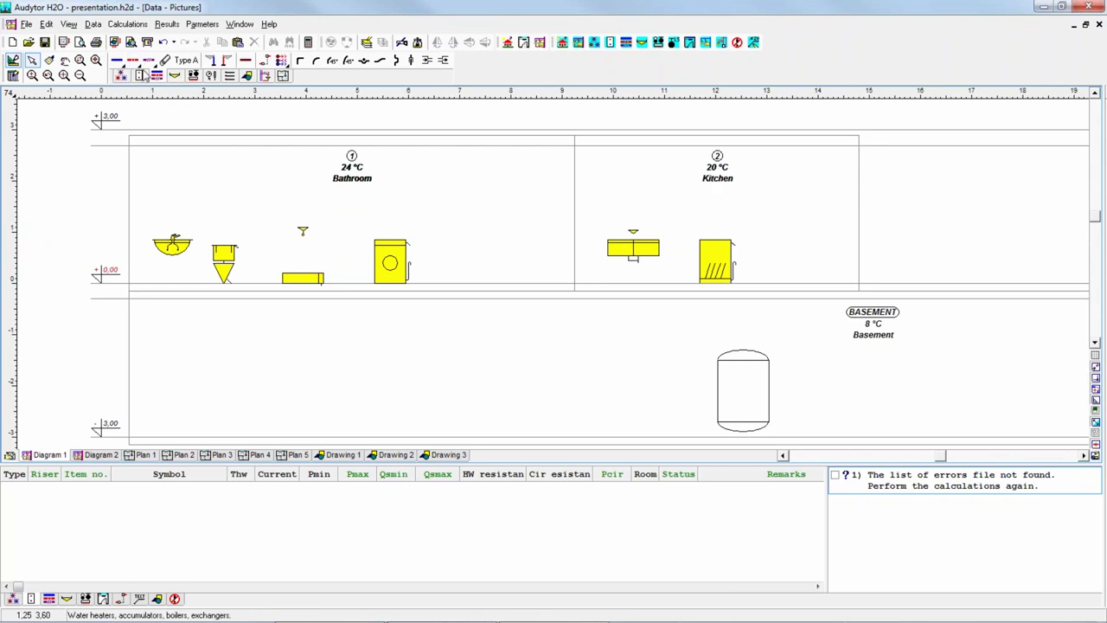
{"action": "left_click", "coordinate": [135, 63]}
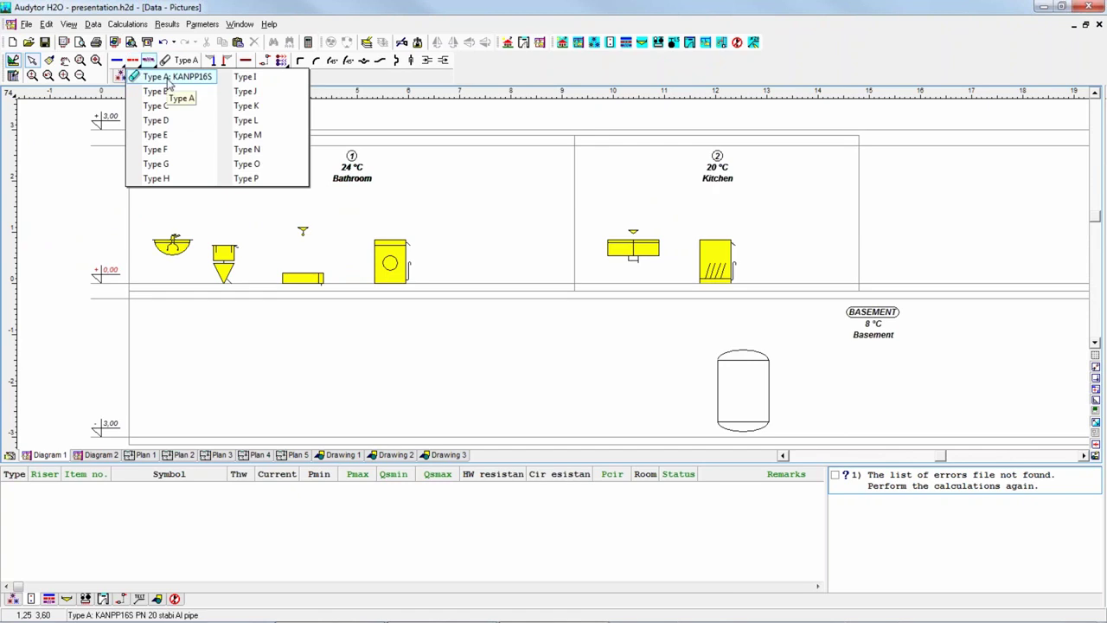
{"action": "left_click", "coordinate": [169, 78]}
{"action": "scroll", "coordinate": [181, 290], "scroll_direction": "up", "scroll_amount": 4}
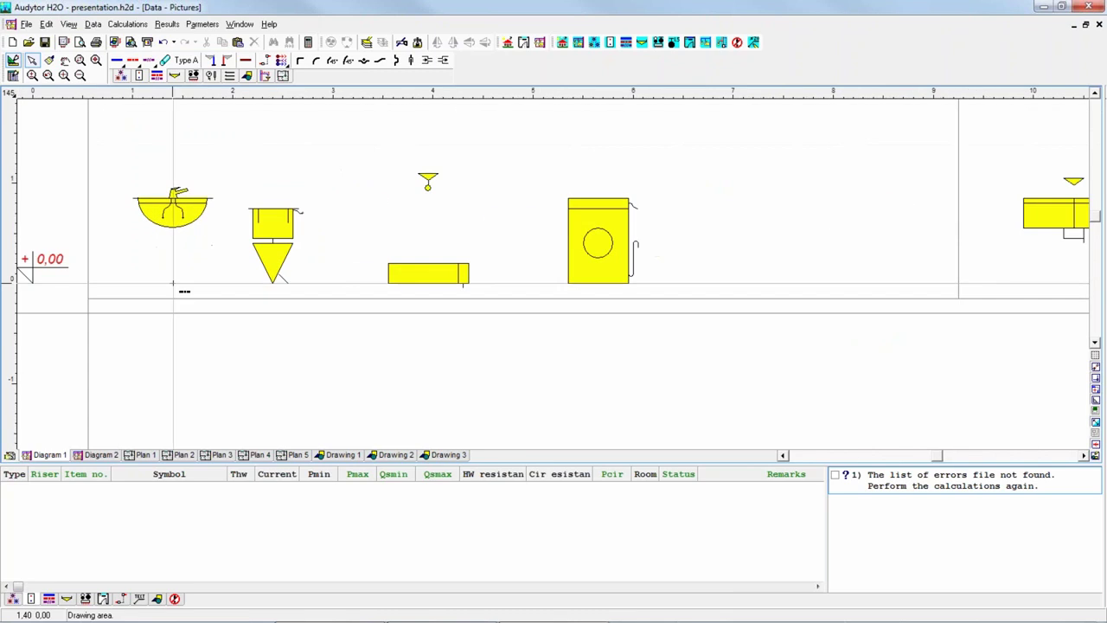
{"action": "left_click", "coordinate": [163, 214]}
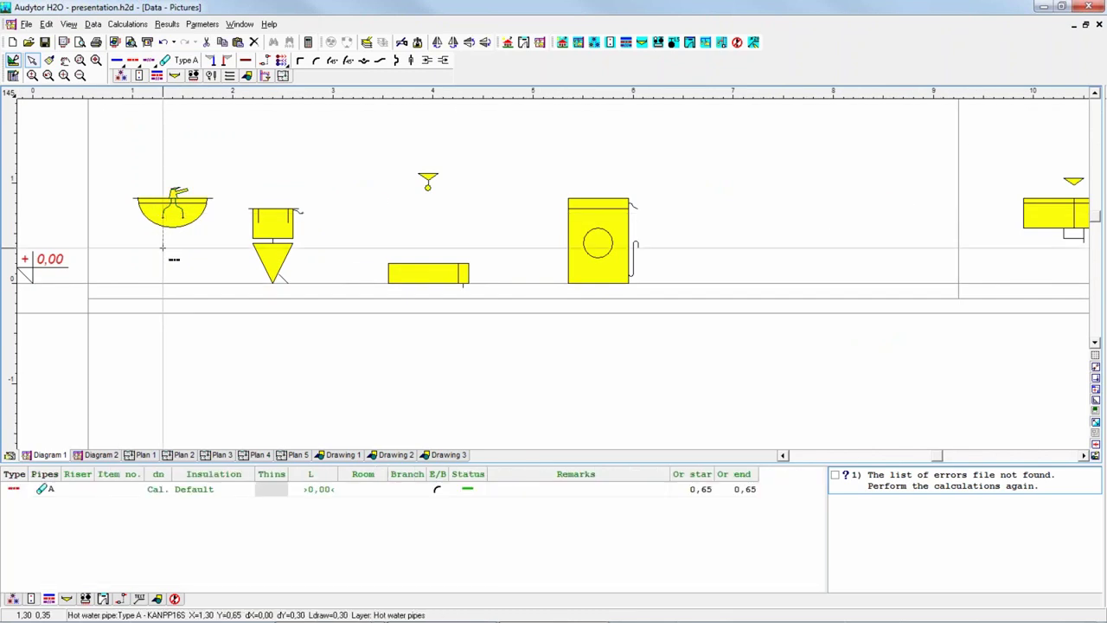
{"action": "left_click", "coordinate": [163, 248]}
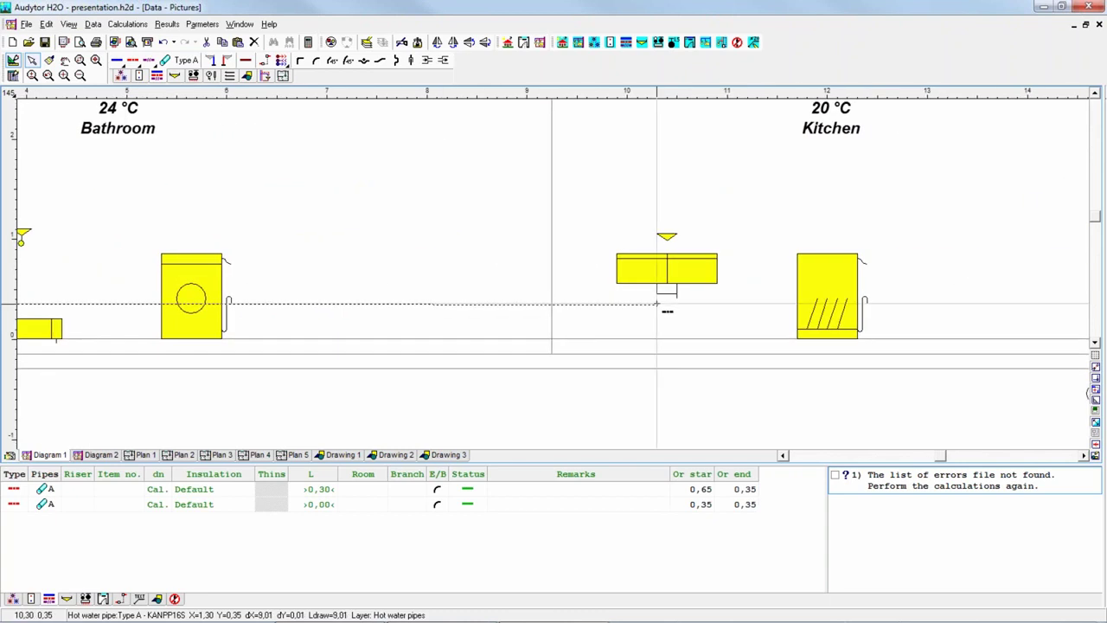
{"action": "left_click", "coordinate": [657, 304]}
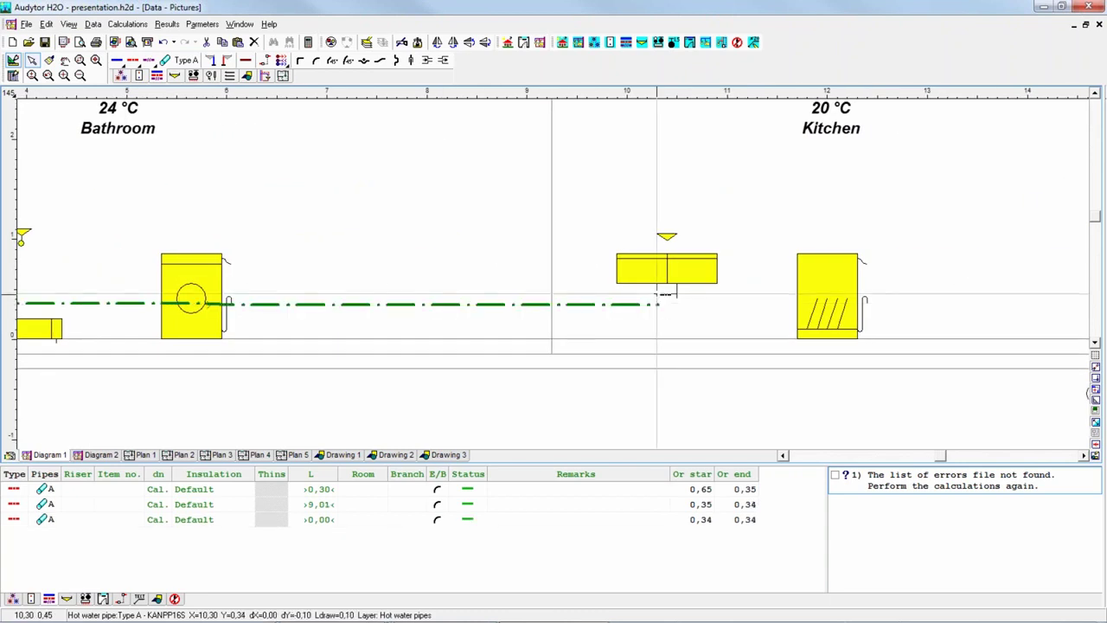
{"action": "left_click", "coordinate": [657, 234]}
{"action": "key", "text": "Escape"}
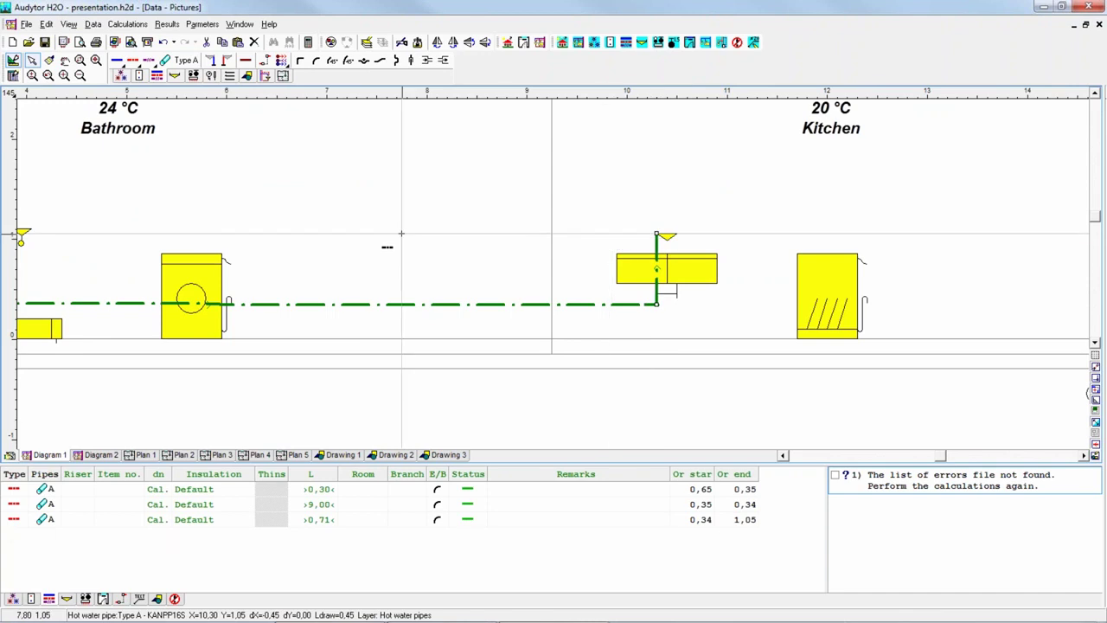
{"action": "key", "text": "Escape"}
Draw a vertical hot water branch about 0.75 m long between the shower faucet and the horizontal hot water pipe
{"action": "middle_click_drag", "start_coordinate": [306, 249], "coordinate": [268, 209]}
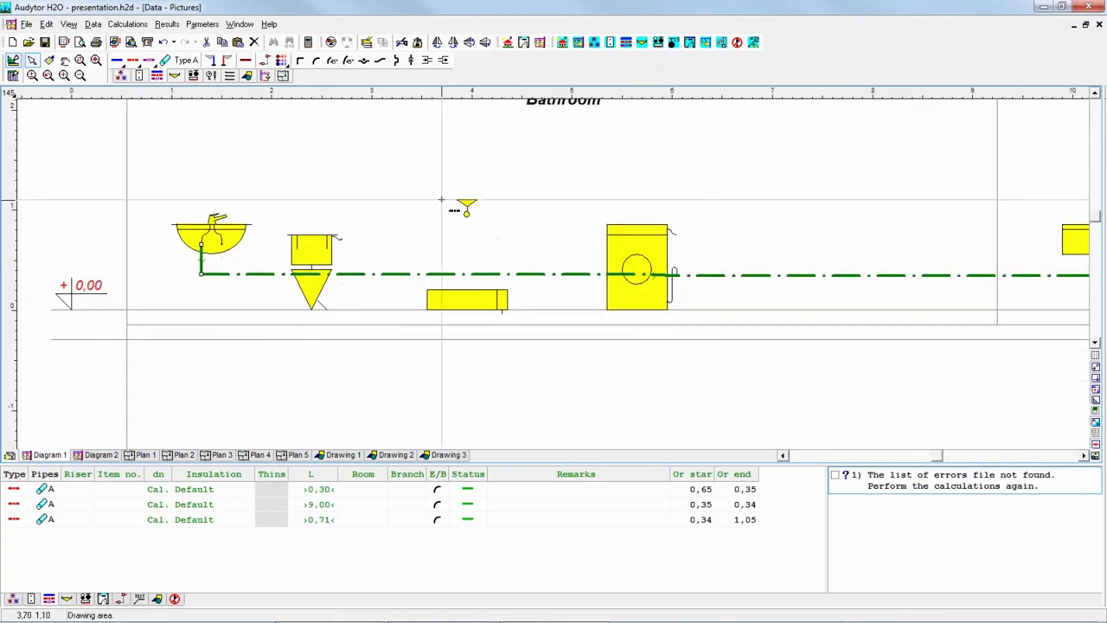
{"action": "left_click", "coordinate": [458, 275]}
{"action": "left_click", "coordinate": [457, 275]}
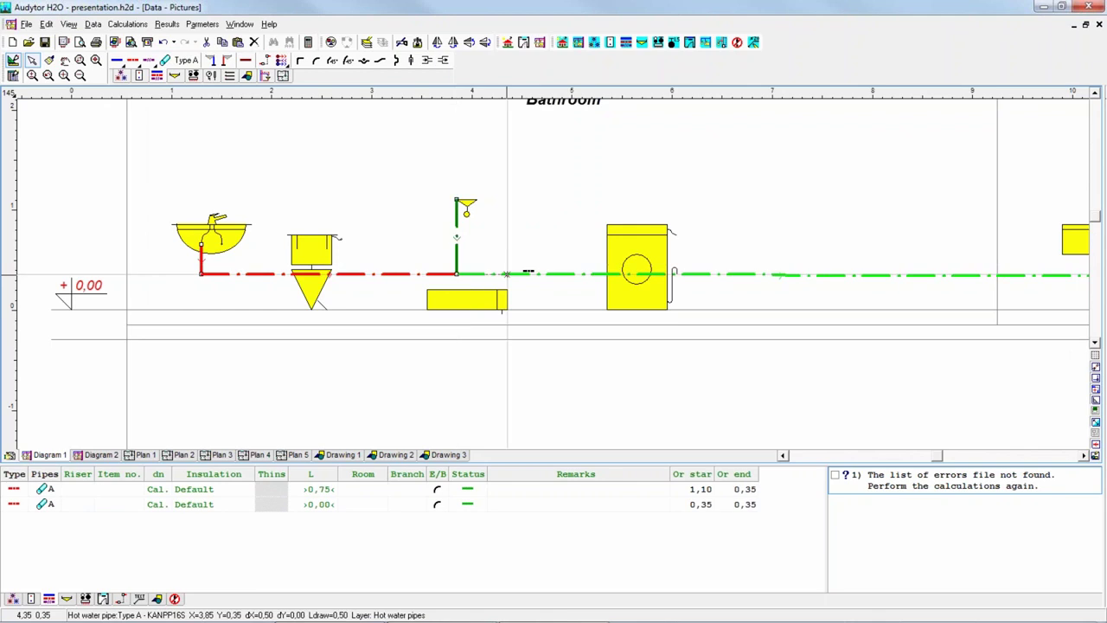
Draw a Type A KANPP16S cold water pipe from the washbasin down 0.40 m, across 9.00 m, and up 0.79 m to the kitchen sink faucet
{"action": "middle_click_drag", "start_coordinate": [522, 276], "coordinate": [429, 243]}
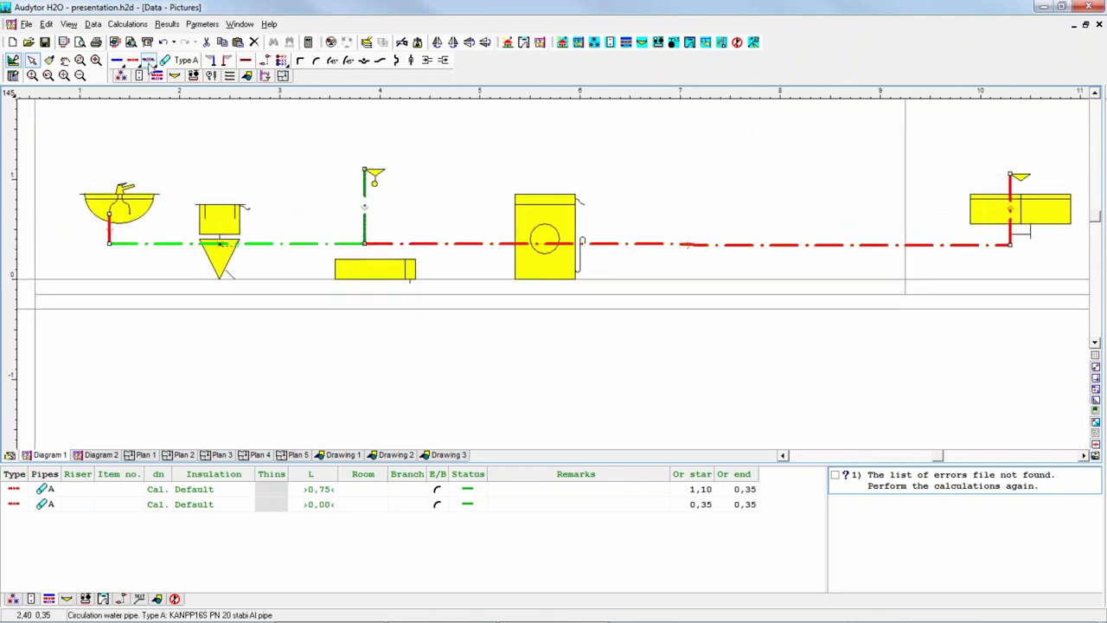
{"action": "left_click", "coordinate": [118, 62]}
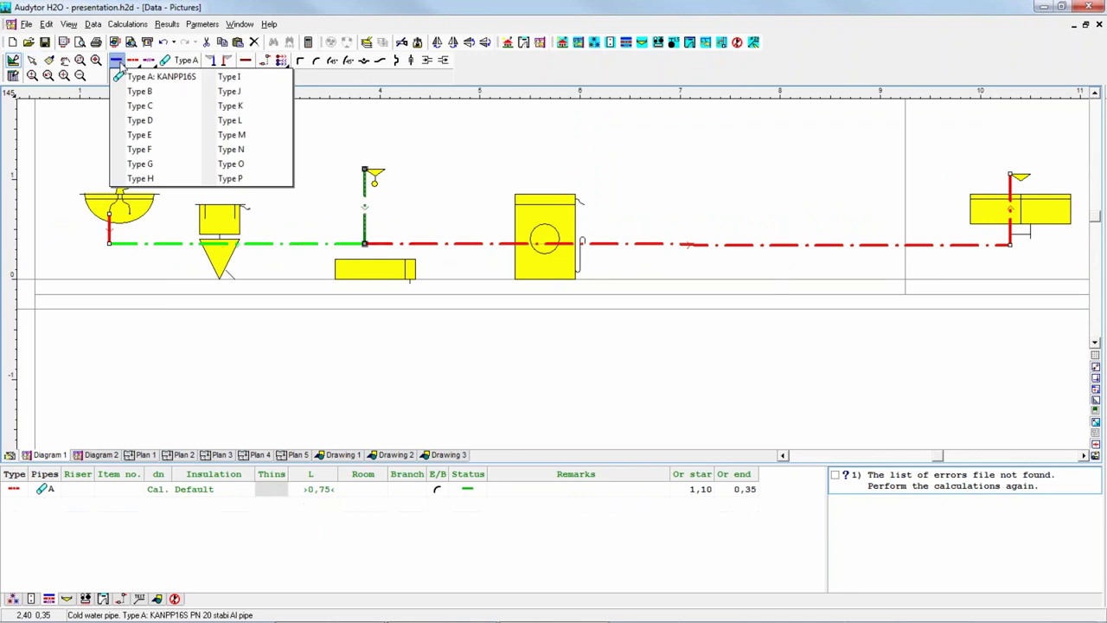
{"action": "left_click", "coordinate": [156, 76]}
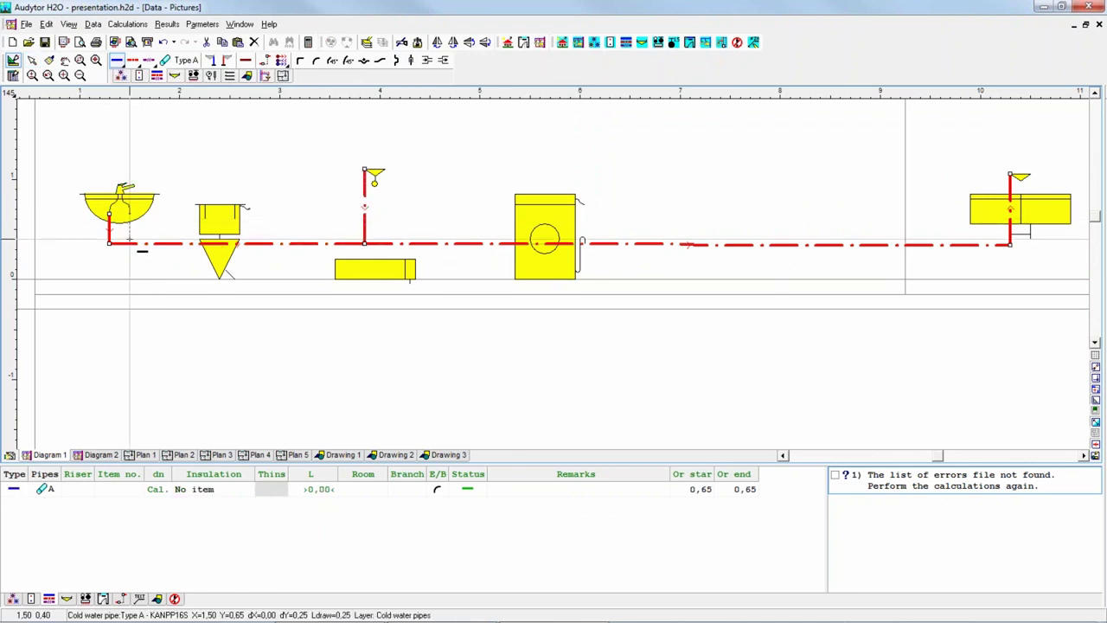
{"action": "left_click", "coordinate": [128, 253]}
{"action": "middle_click_drag", "start_coordinate": [616, 257], "coordinate": [256, 281]}
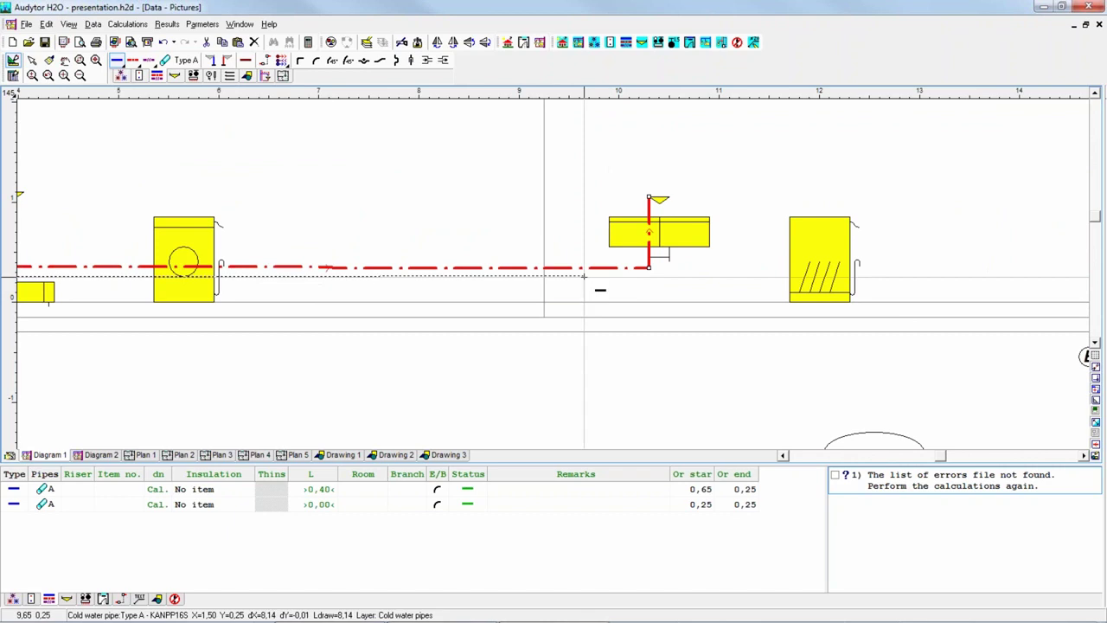
{"action": "left_click", "coordinate": [669, 276]}
{"action": "left_click", "coordinate": [668, 201]}
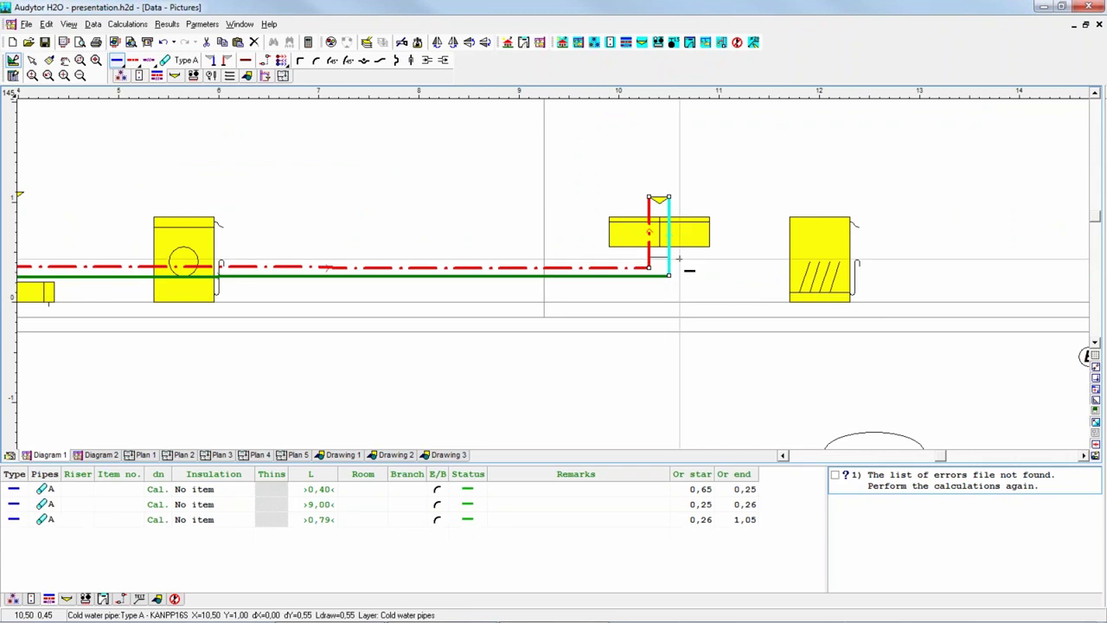
Extend the cold water pipe from the kitchen sink about 2.20 m horizontally, 0.50 m up, and 0.30 m back to the dishwasher connection
{"action": "left_click", "coordinate": [680, 285]}
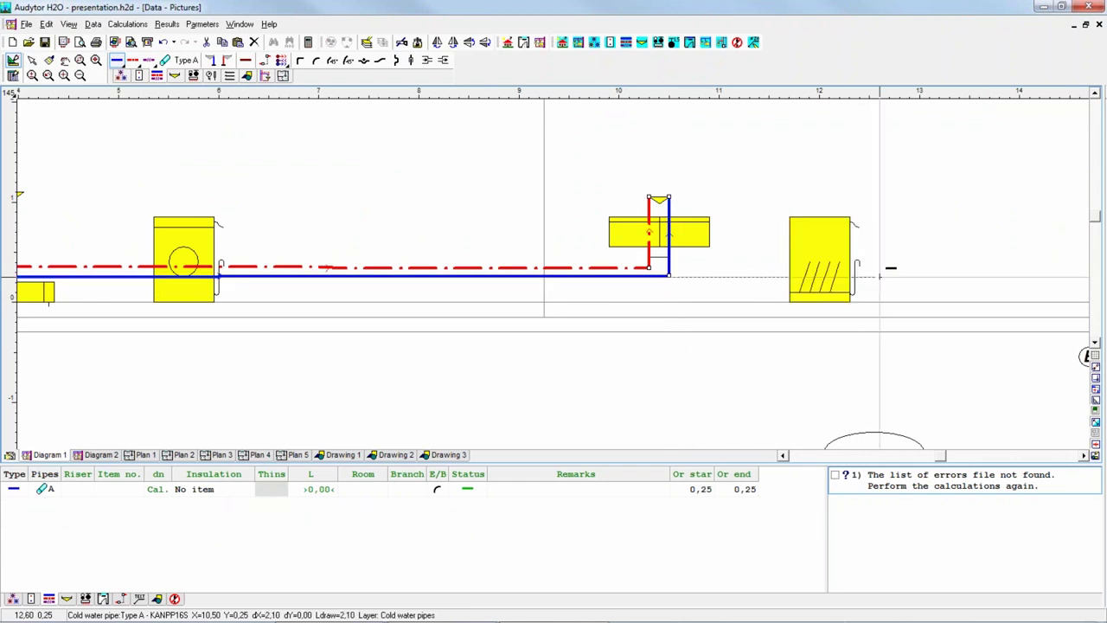
{"action": "left_click", "coordinate": [895, 272]}
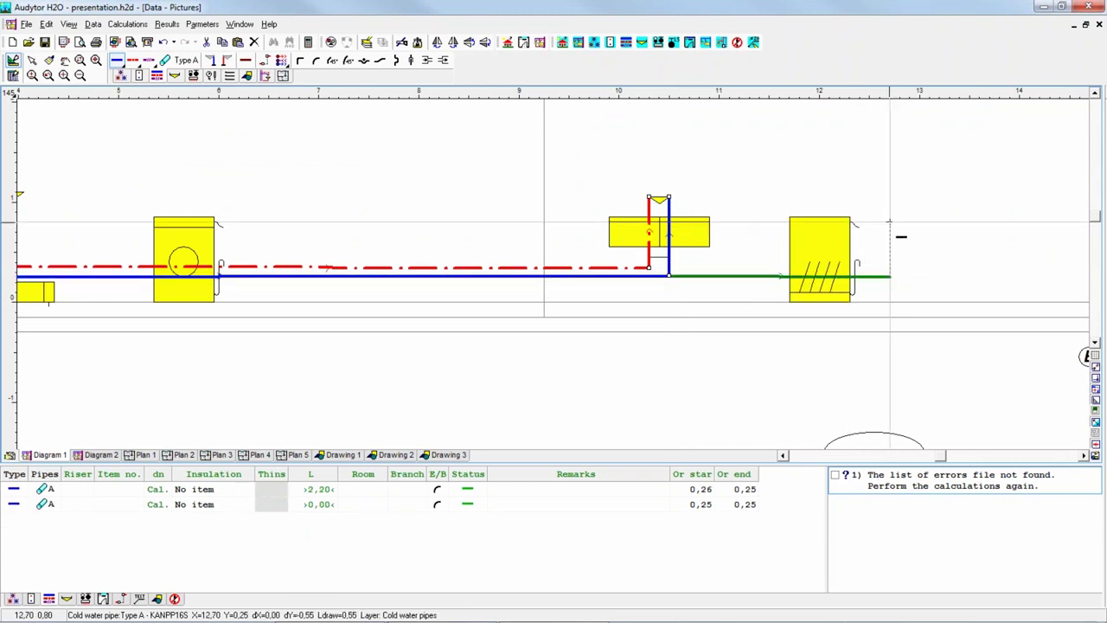
{"action": "left_click", "coordinate": [890, 227]}
{"action": "left_click", "coordinate": [859, 227]}
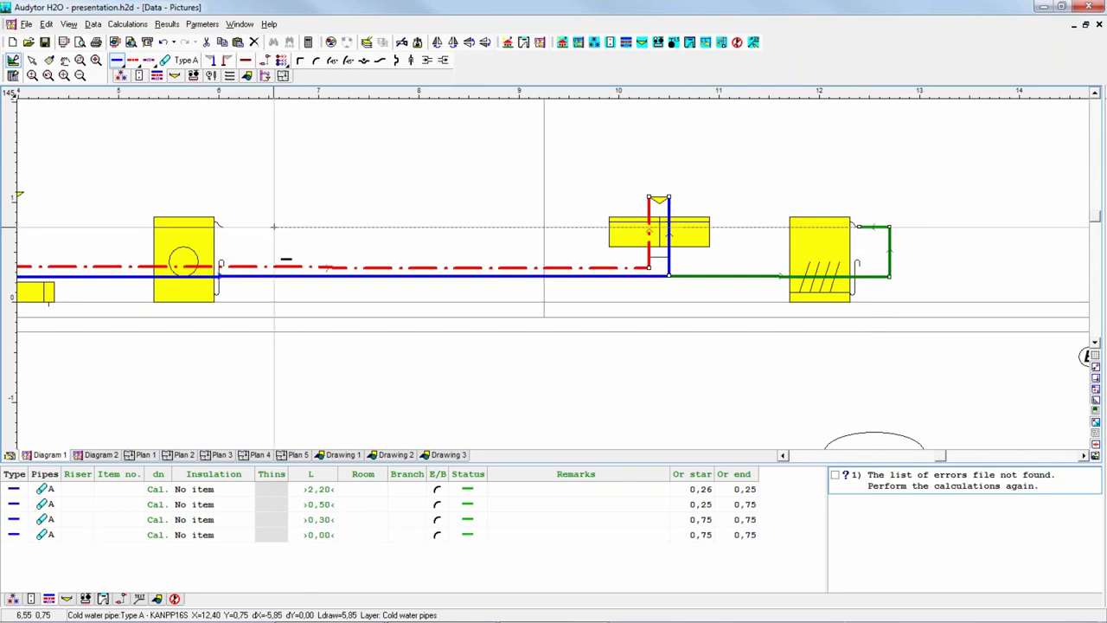
Draw a cold water branch from the horizontal pipe about 0.49 m up and 0.40 m across to the washing machine connection
{"action": "left_click", "coordinate": [263, 276]}
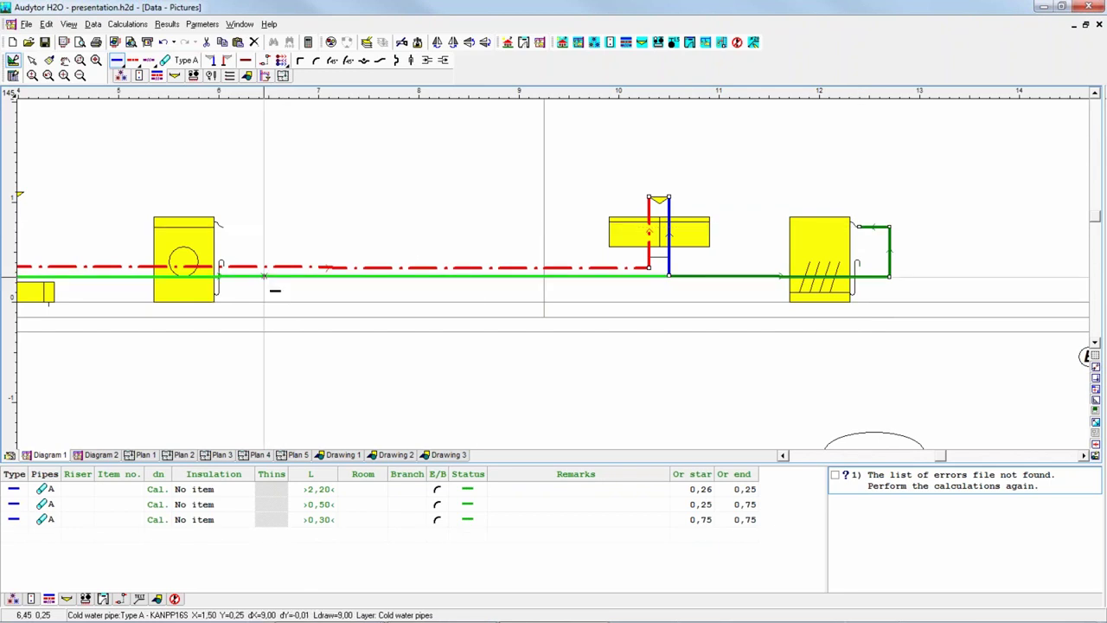
{"action": "left_click", "coordinate": [264, 226]}
{"action": "left_click", "coordinate": [224, 226]}
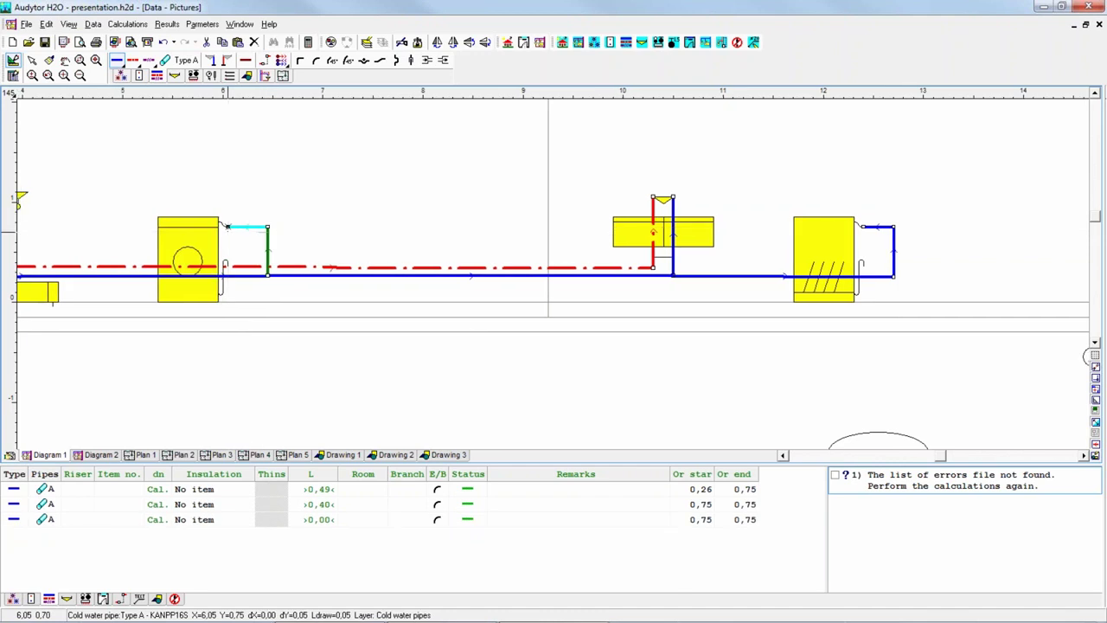
{"action": "scroll", "coordinate": [320, 228], "scroll_direction": "left", "scroll_amount": 5}
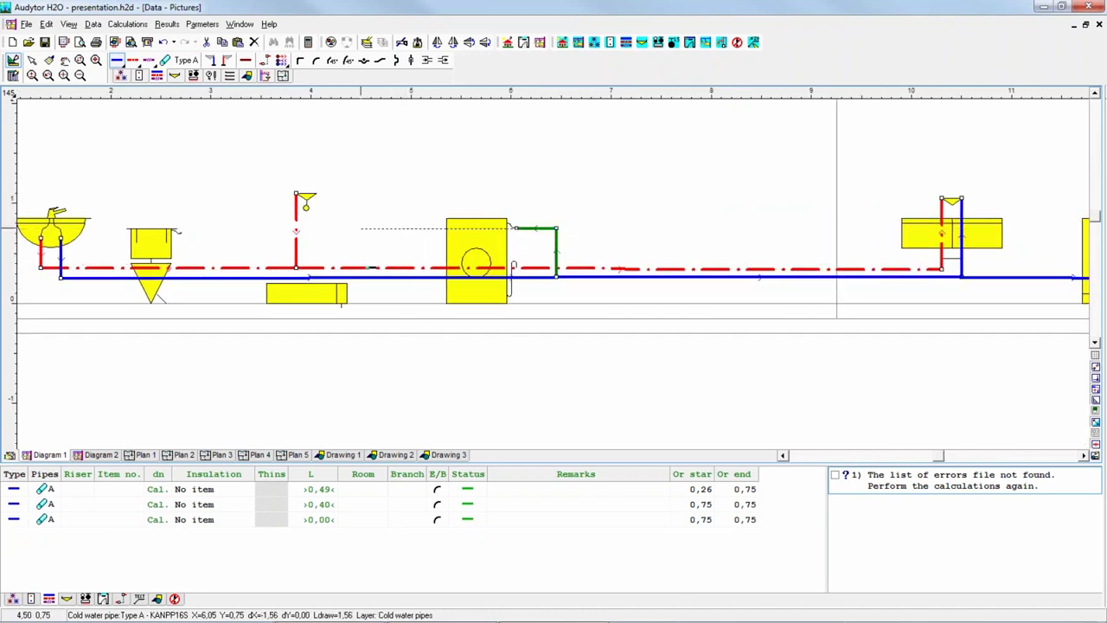
{"action": "key", "text": "Escape"}
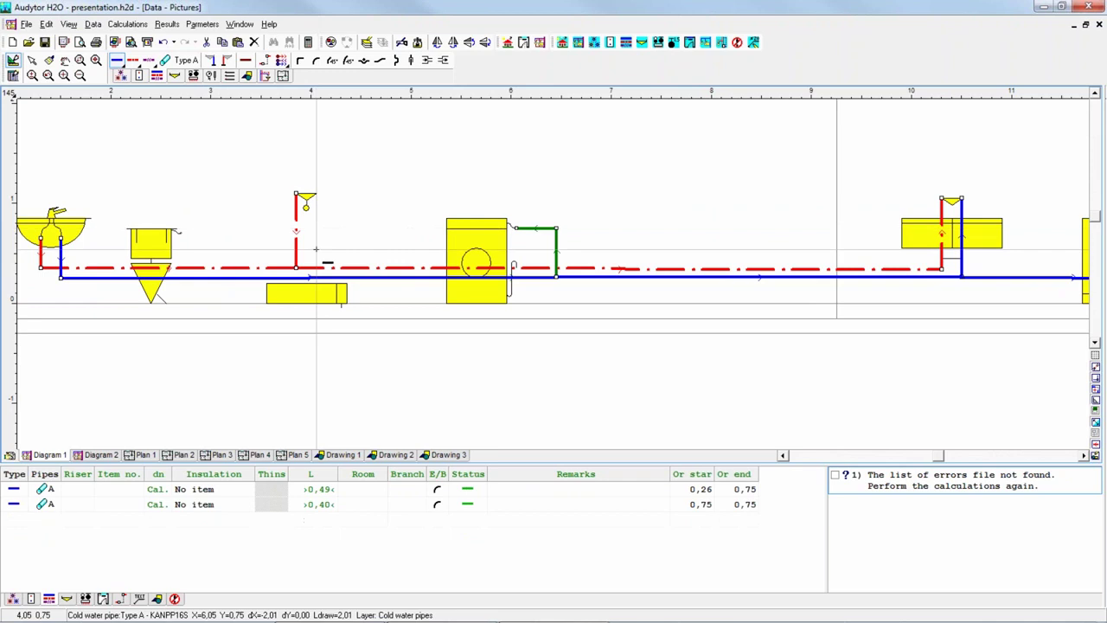
Draw vertical cold water branches about 0.84 m long to the shower faucet and about 0.45 m long to the toilet cistern
{"action": "left_click", "coordinate": [316, 275]}
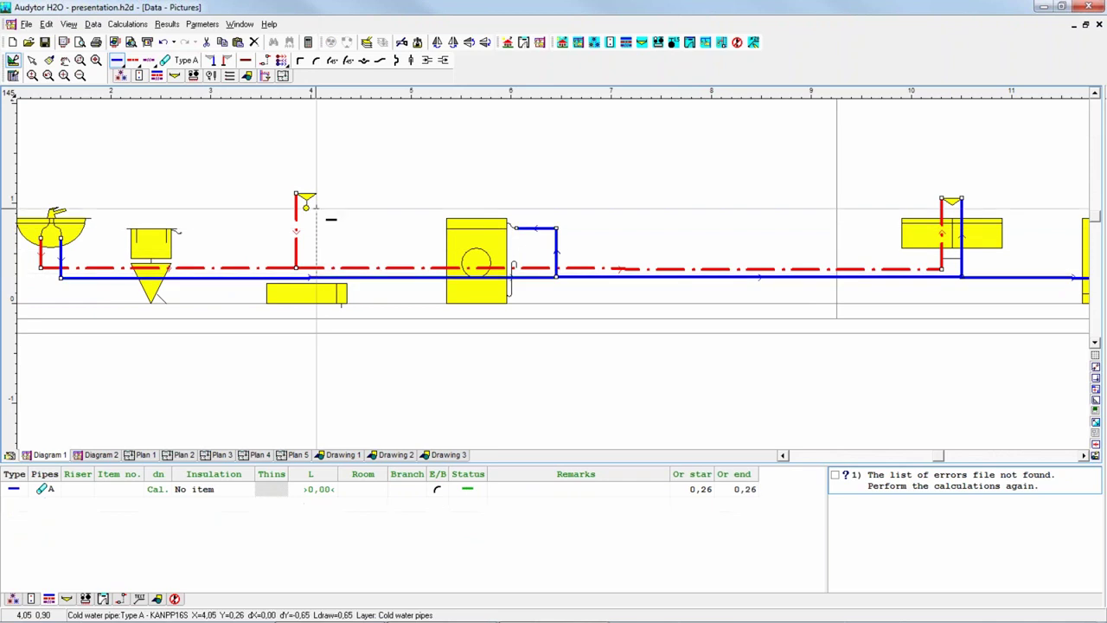
{"action": "left_click", "coordinate": [315, 194]}
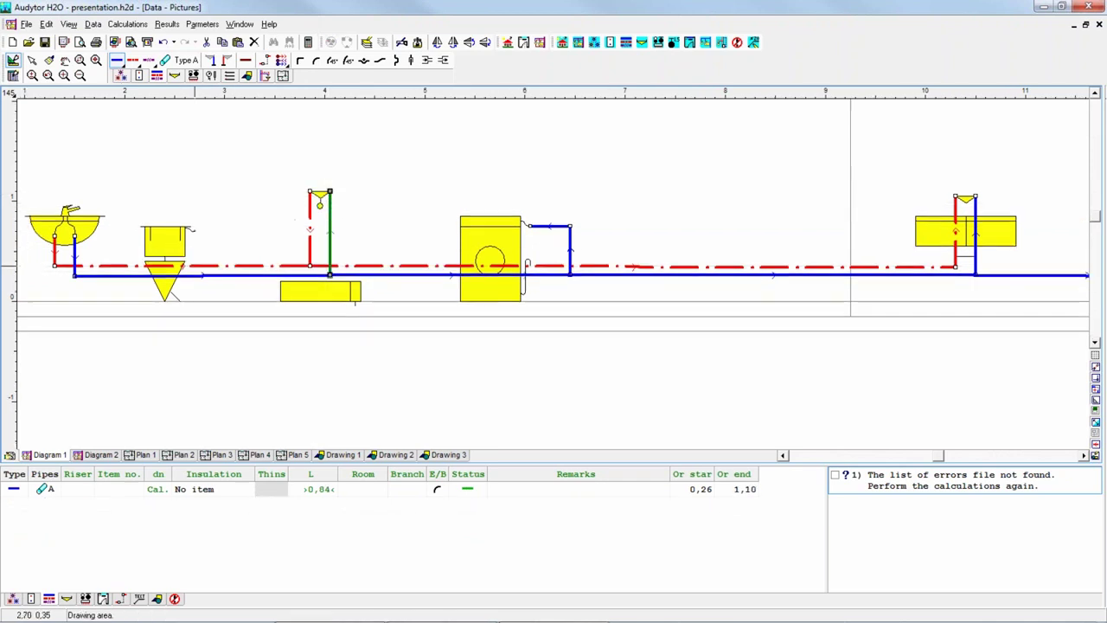
{"action": "middle_click_drag", "start_coordinate": [182, 270], "coordinate": [255, 252]}
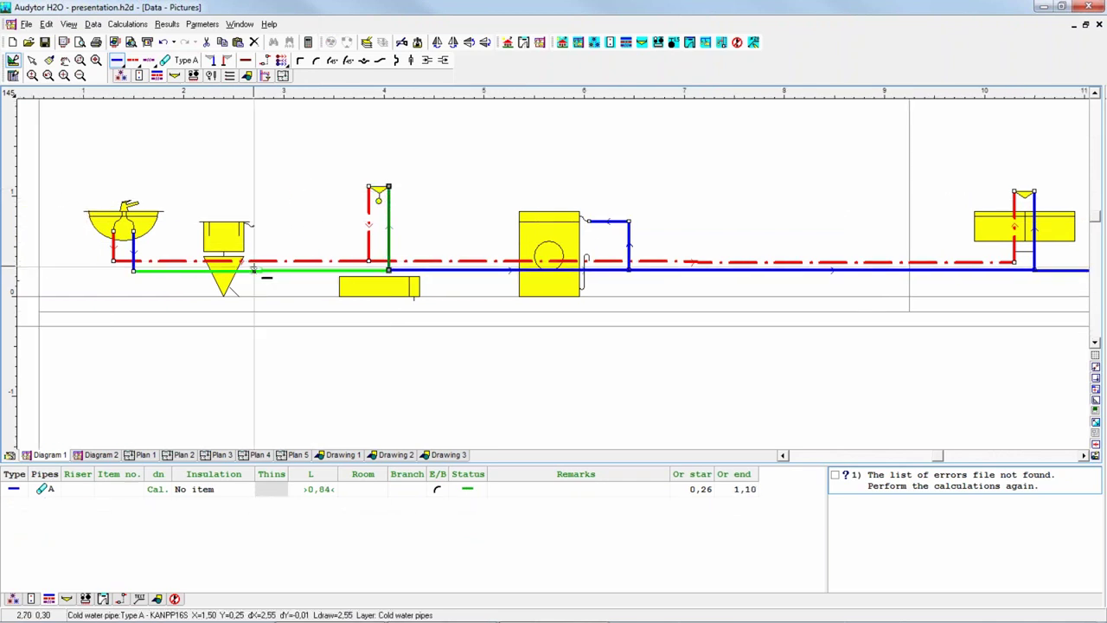
{"action": "left_click", "coordinate": [253, 221]}
{"action": "scroll", "coordinate": [500, 203], "scroll_direction": "down", "scroll_amount": 2}
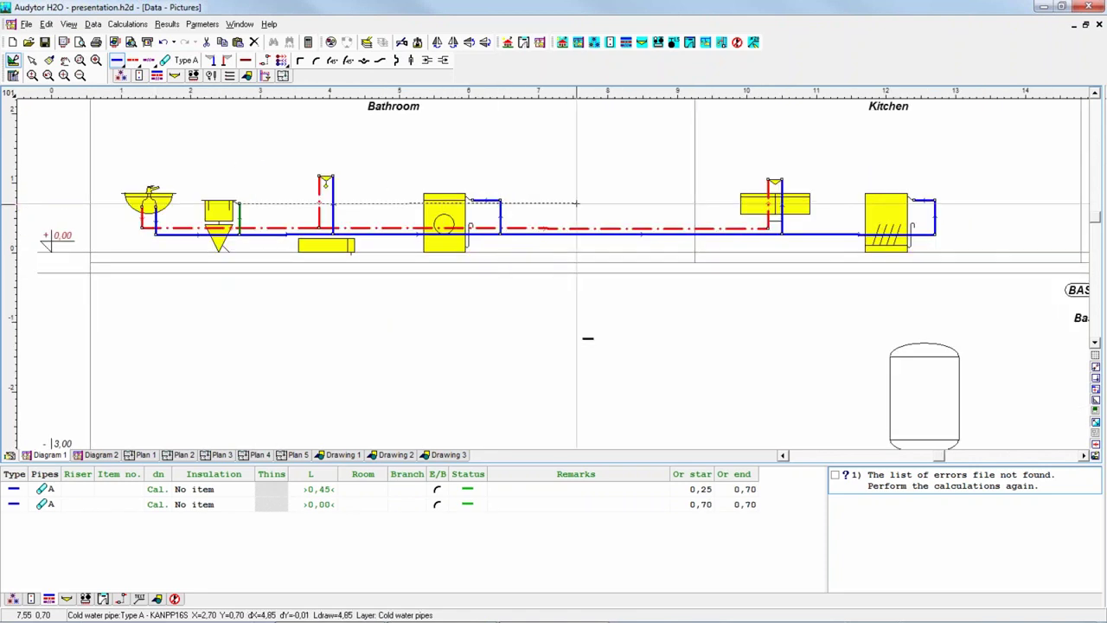
{"action": "mouse_move", "coordinate": [576, 205]}
{"action": "middle_mouse_down"}
{"action": "mouse_move", "coordinate": [453, 321]}
{"action": "mouse_move", "coordinate": [380, 234]}
{"action": "mouse_move", "coordinate": [385, 184]}
{"action": "middle_mouse_up"}
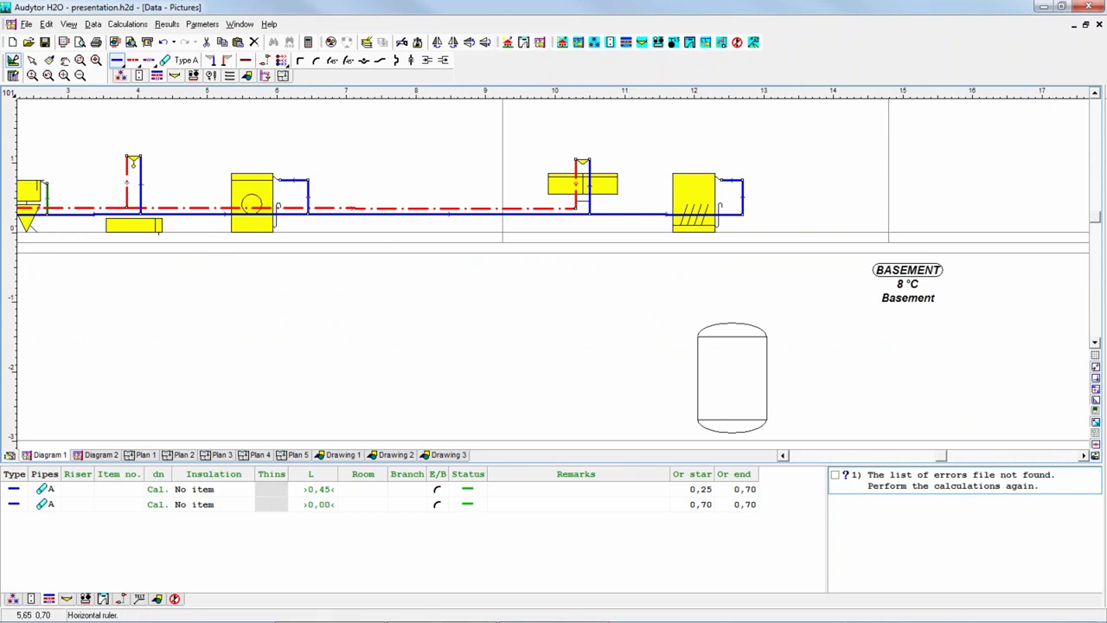
Draw a Type A hot water pipe from the accumulator's upper side about 4.05 m across and 1.94 m up to the horizontal hot water pipe
{"action": "left_click", "coordinate": [157, 76]}
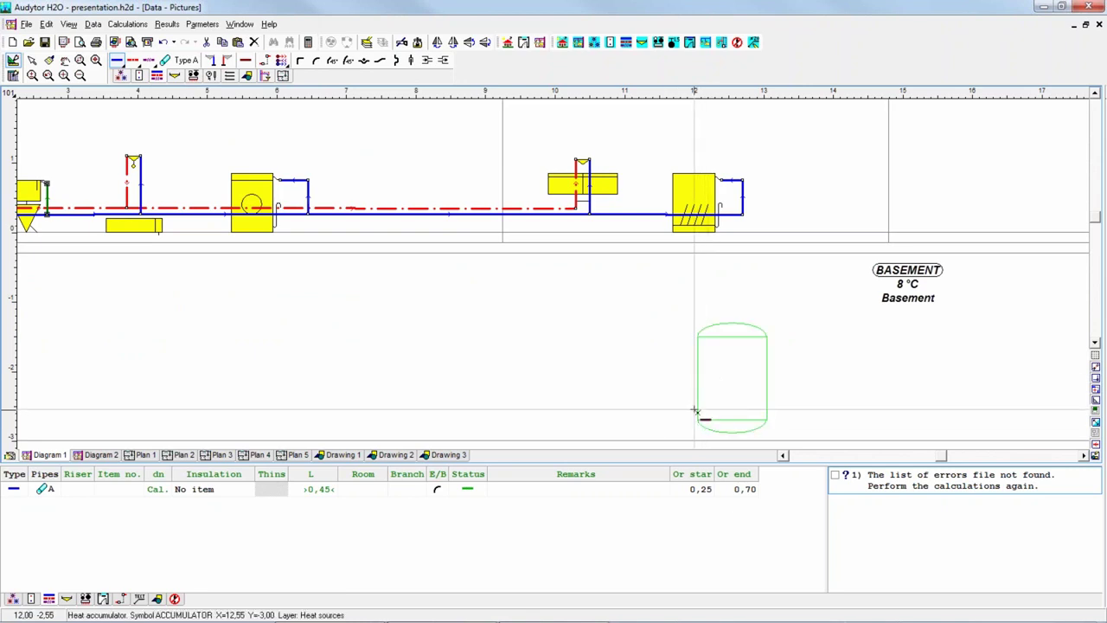
{"action": "left_click", "coordinate": [132, 60]}
{"action": "left_click", "coordinate": [141, 80]}
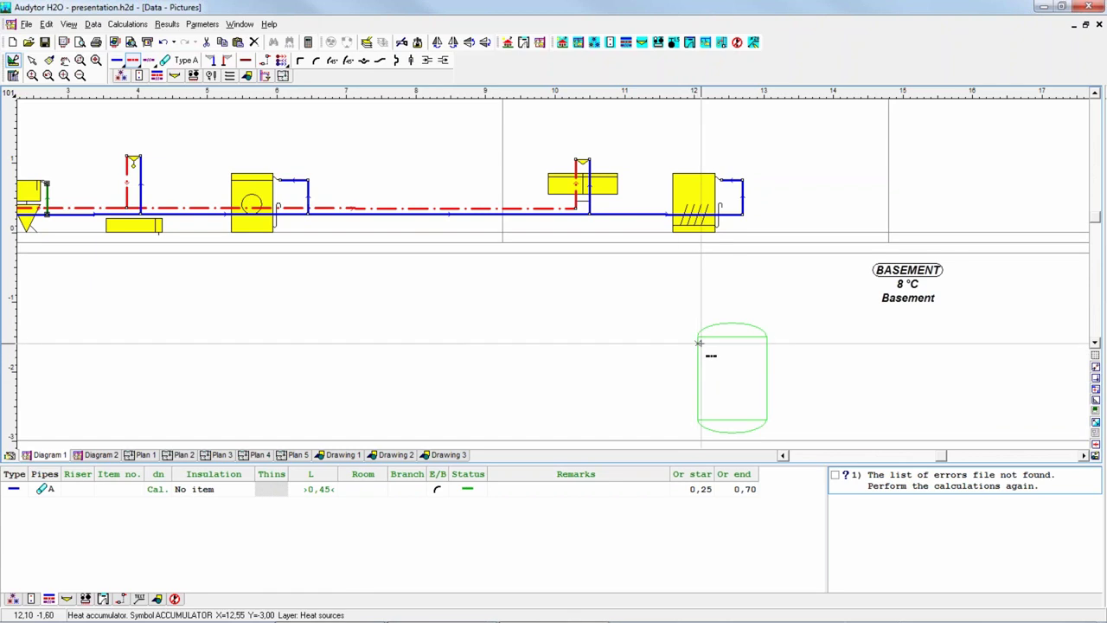
{"action": "left_click", "coordinate": [697, 343]}
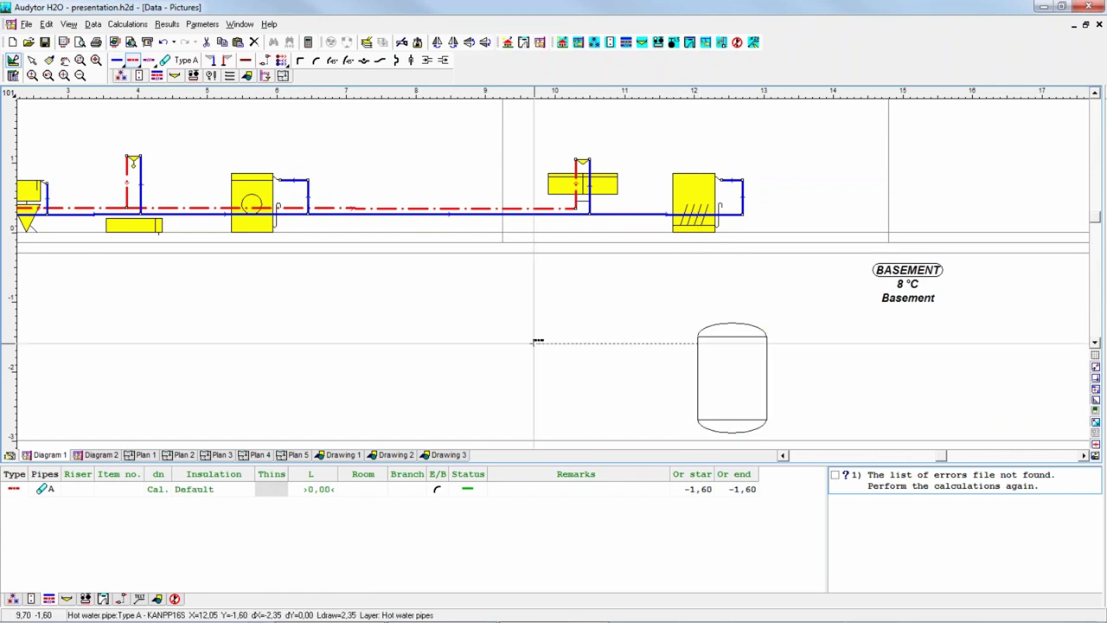
{"action": "left_click", "coordinate": [415, 342]}
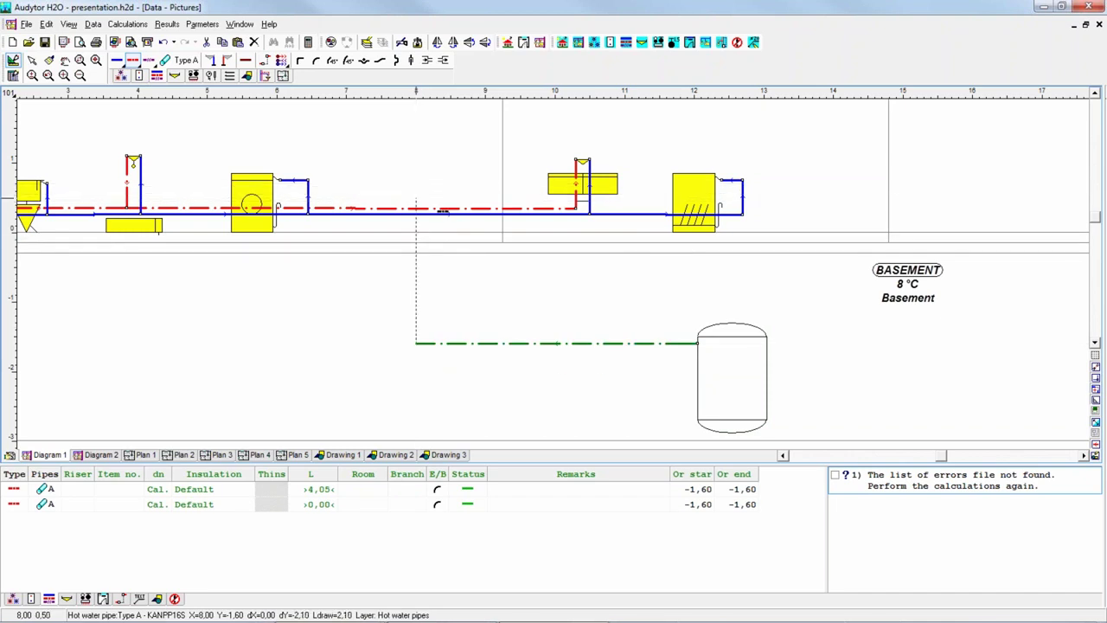
{"action": "left_click", "coordinate": [416, 211]}
{"action": "key", "text": "Escape"}
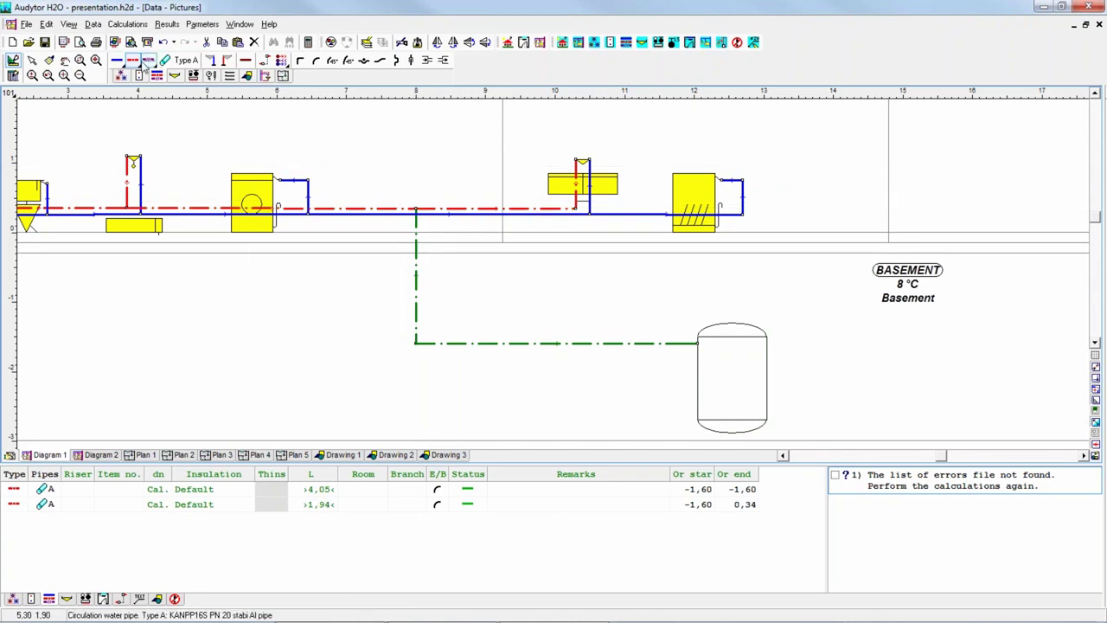
Draw a cold water pipe from the accumulator's lower side about 0.95 m horizontally and 0.25 m up
{"action": "left_click", "coordinate": [120, 61]}
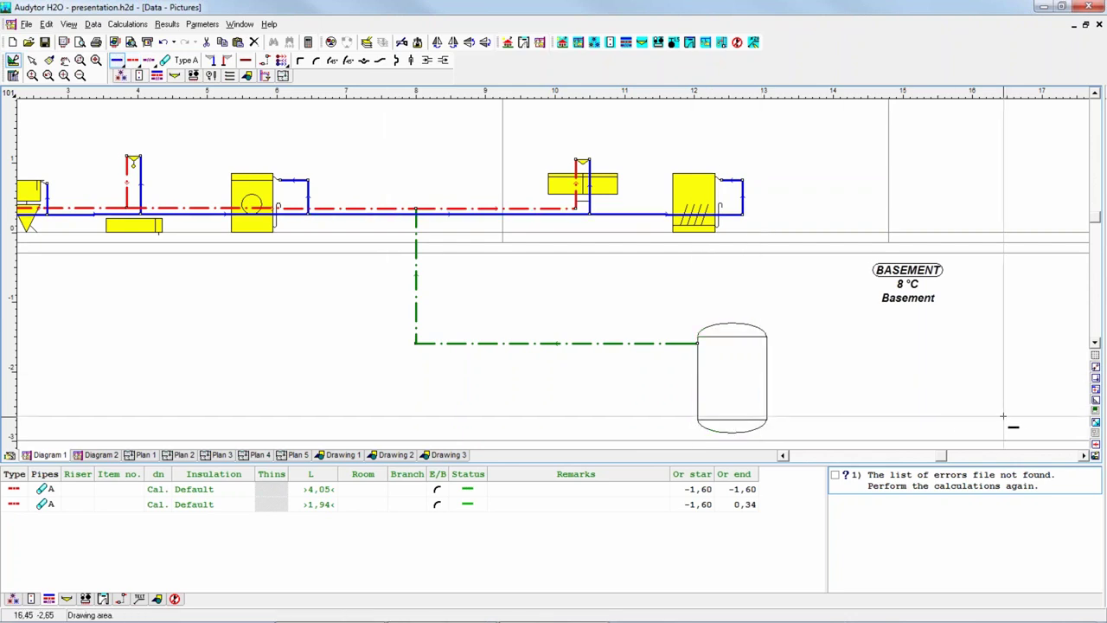
{"action": "left_click", "coordinate": [767, 416]}
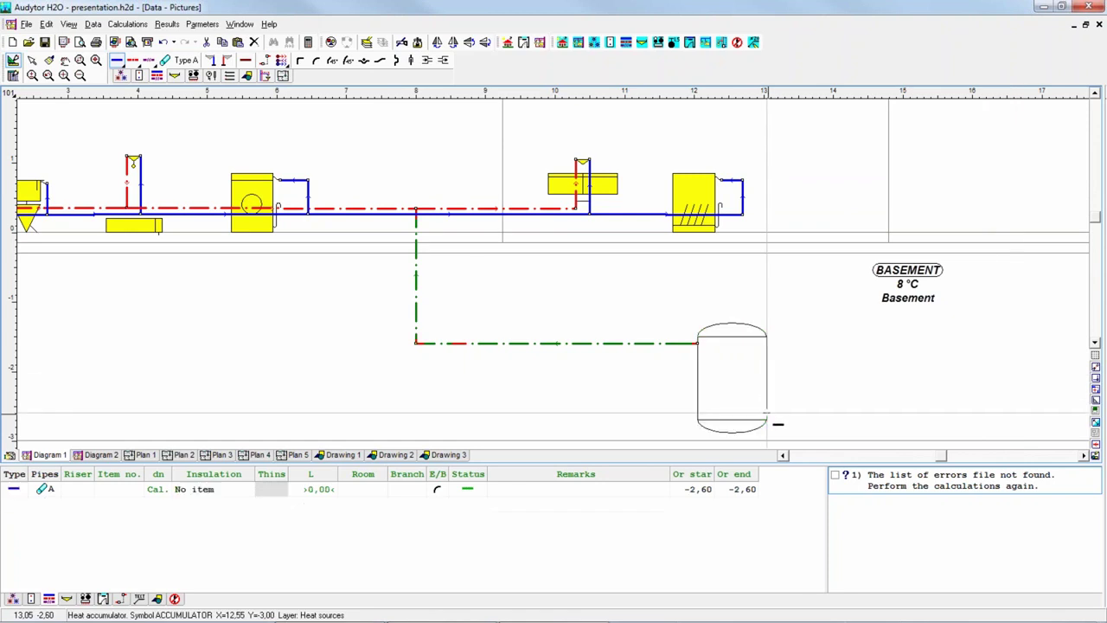
{"action": "left_click", "coordinate": [833, 413]}
{"action": "left_click", "coordinate": [833, 397]}
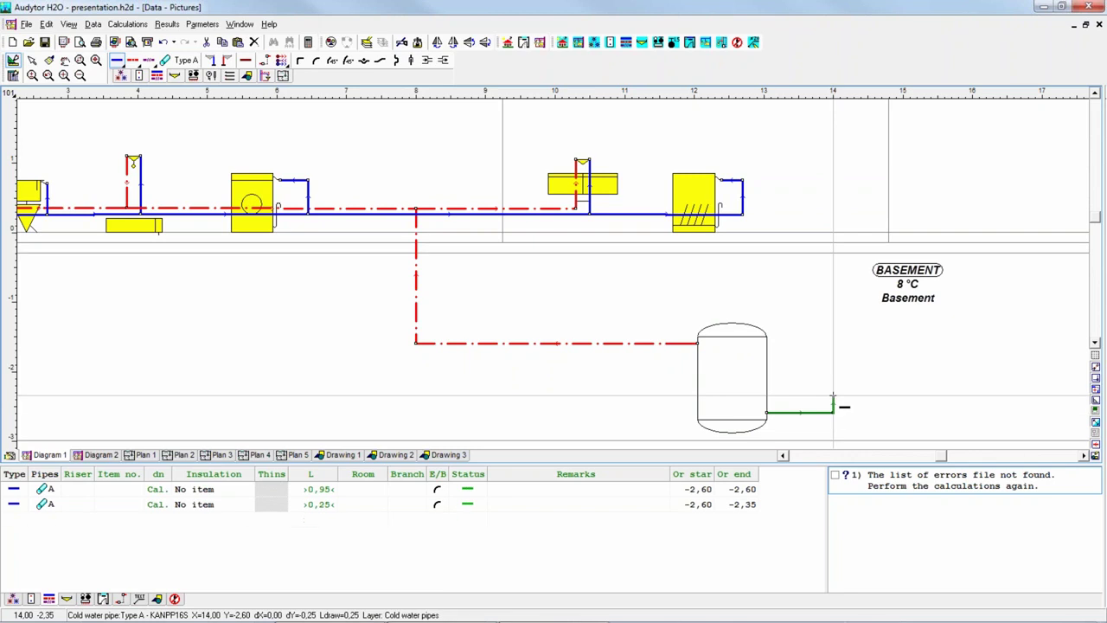
{"action": "right_click", "coordinate": [1051, 399]}
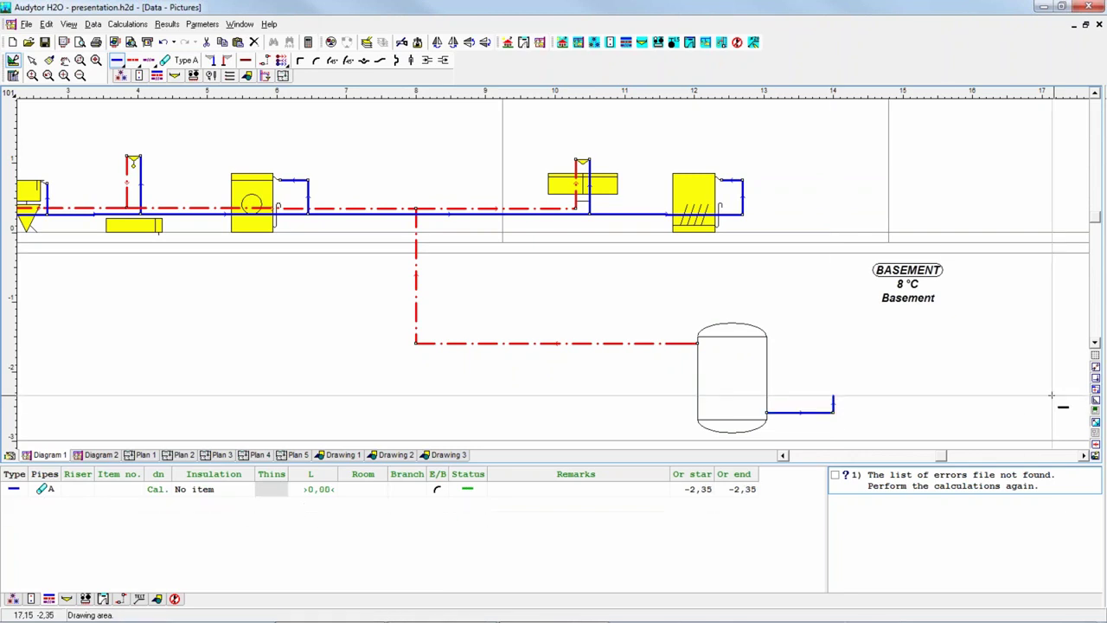
Draw the cold water supply at -2.35 m from about 17.15 m to 7.70 m horizontally, and 2.61 m up to the horizontal cold water pipe
{"action": "left_click", "coordinate": [1051, 396]}
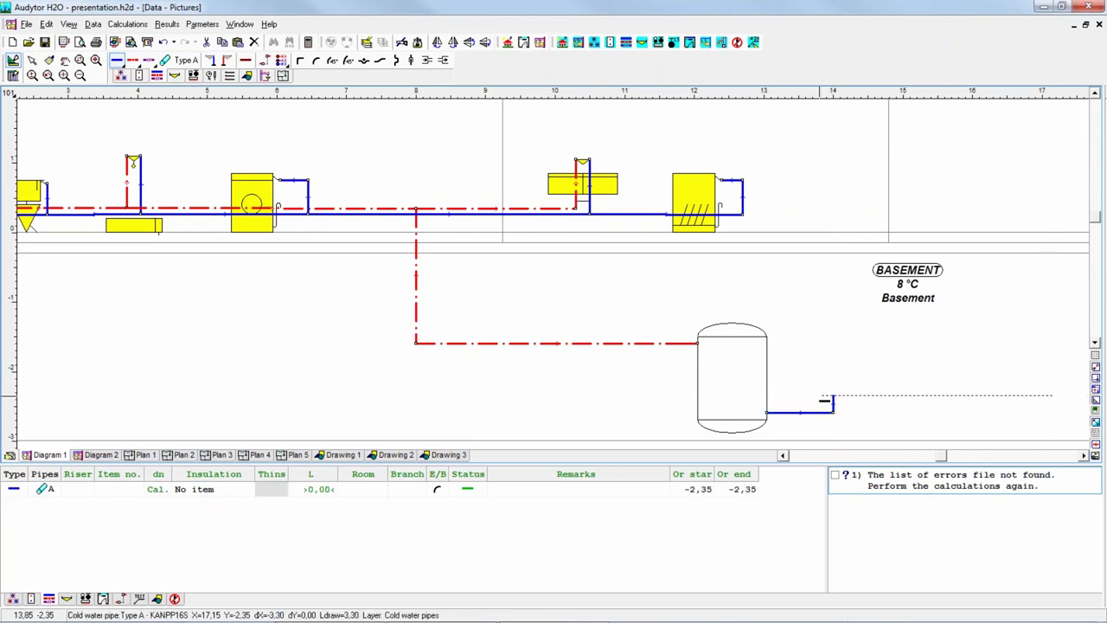
{"action": "left_click", "coordinate": [393, 396]}
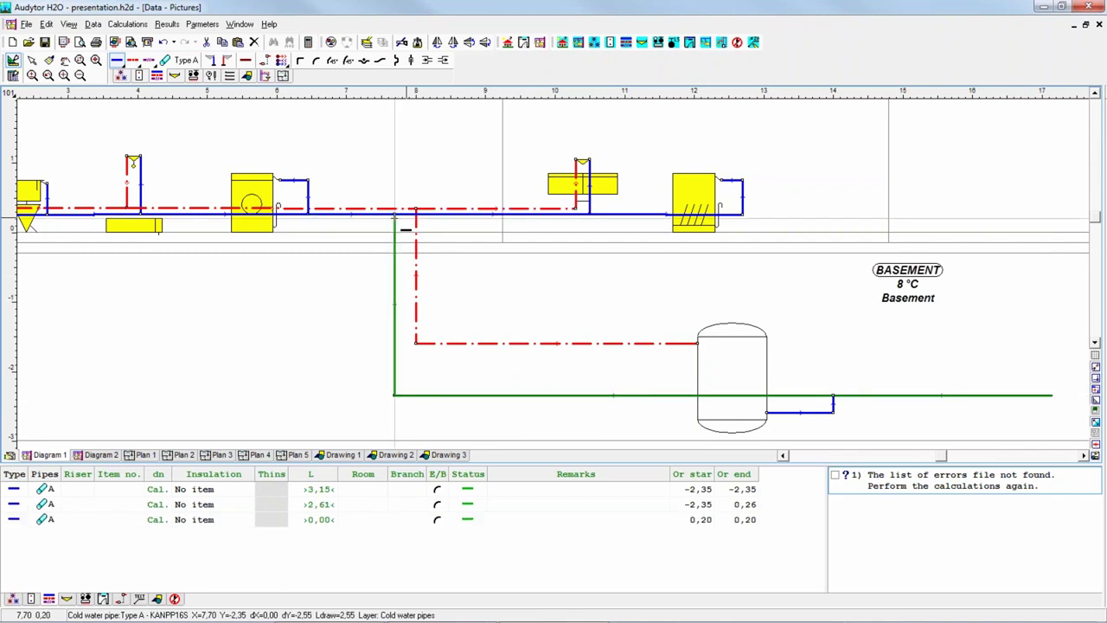
{"action": "left_click", "coordinate": [394, 215]}
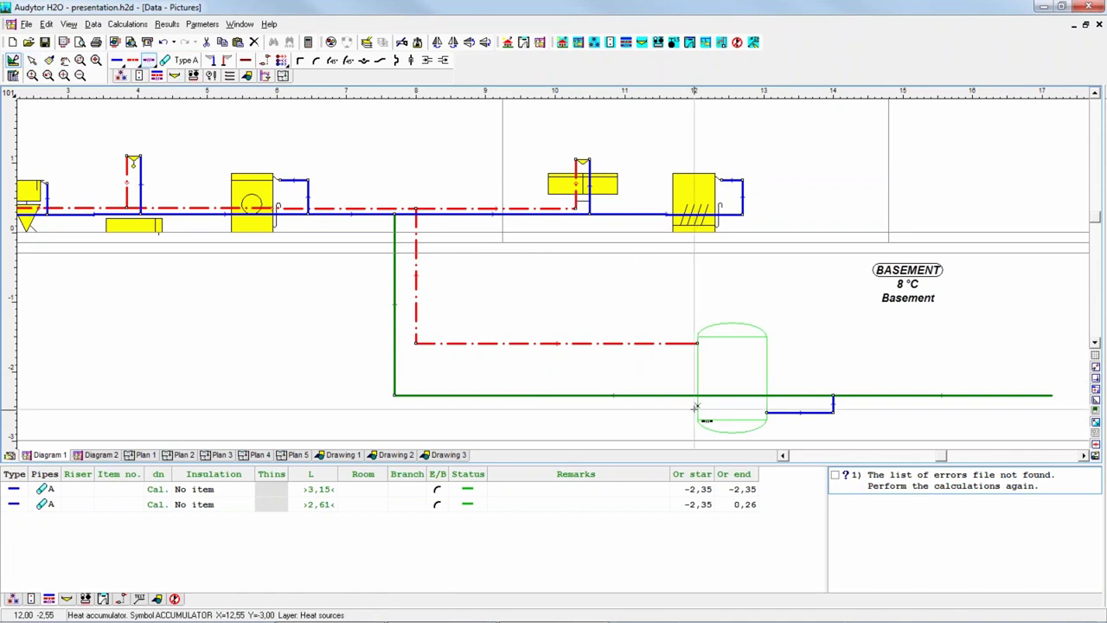
Draw a Type A circulation pipe from the accumulator about 4.15 m across and 2.84 m up to the horizontal hot water pipe
{"action": "left_click", "coordinate": [695, 407]}
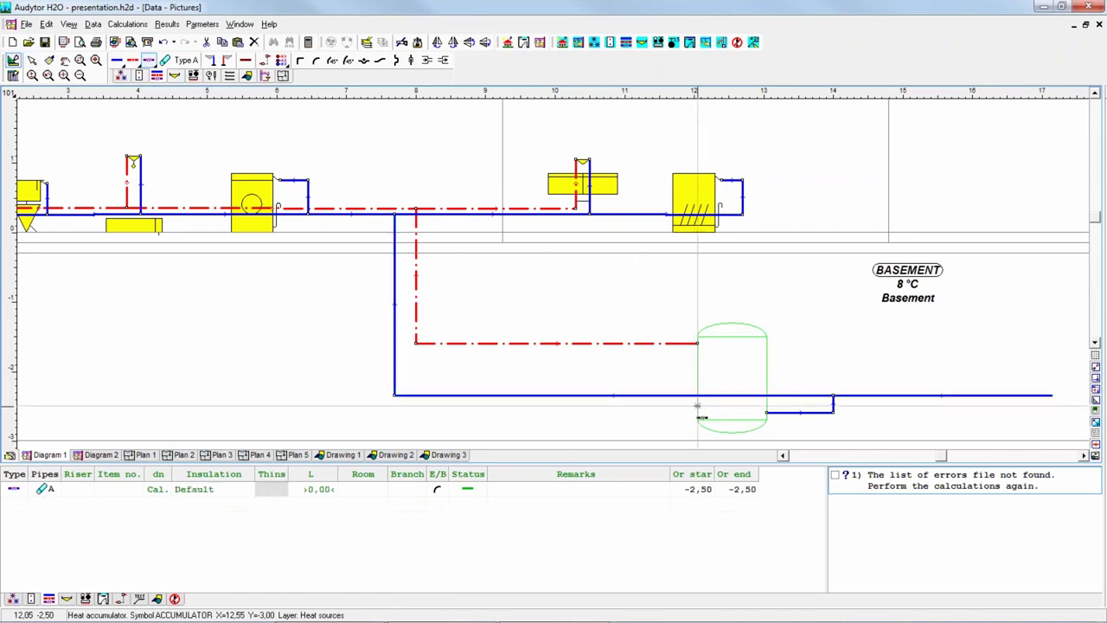
{"action": "left_click", "coordinate": [409, 404]}
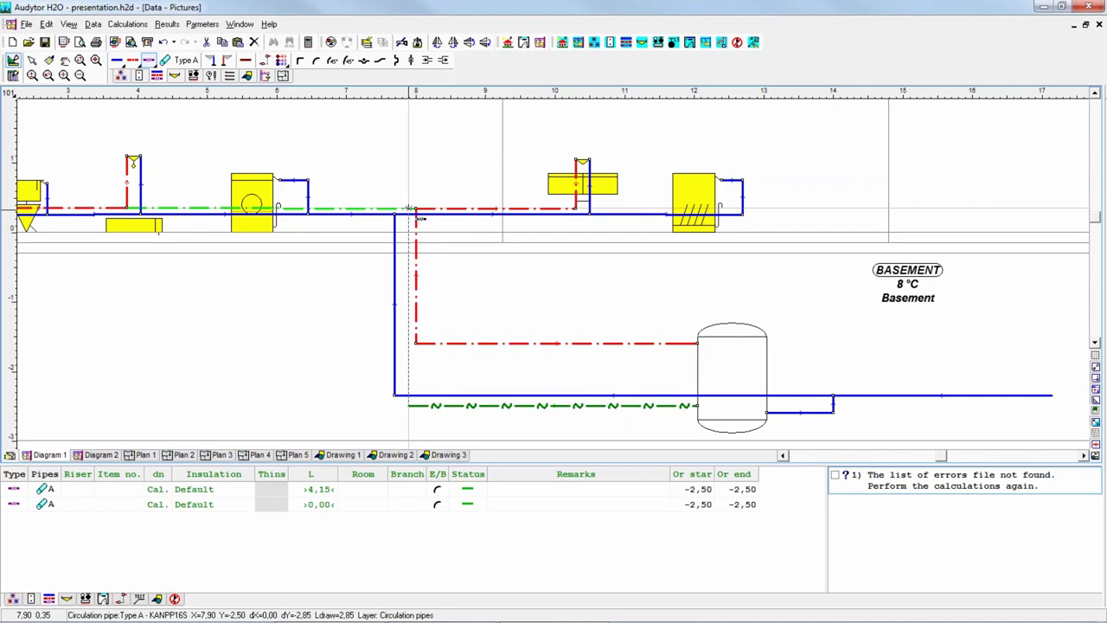
{"action": "left_click", "coordinate": [415, 215]}
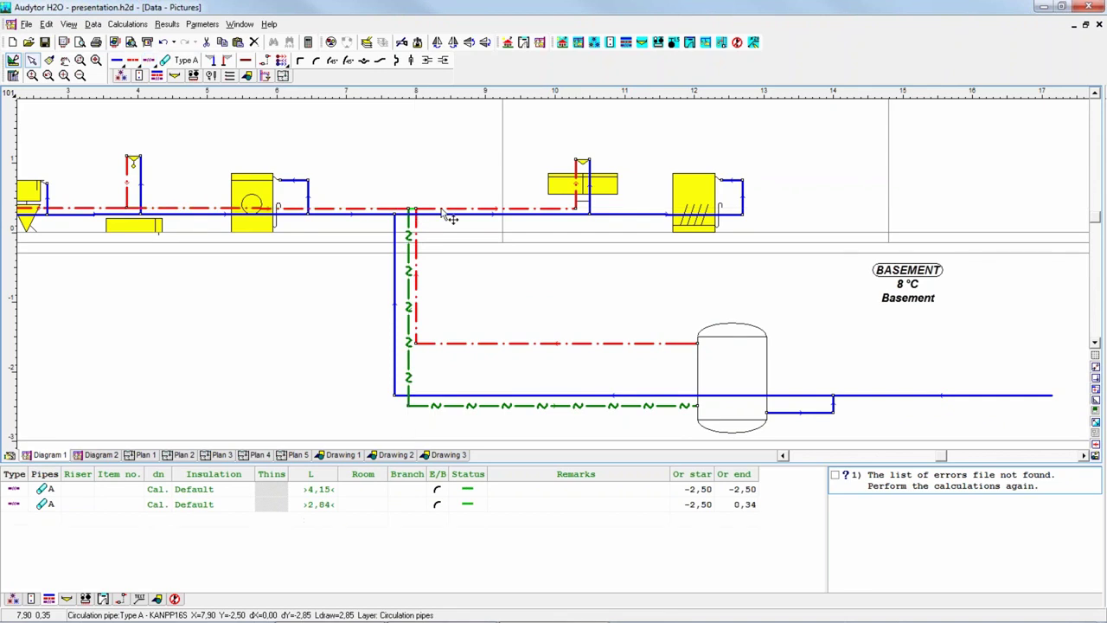
{"action": "key", "text": "Escape"}
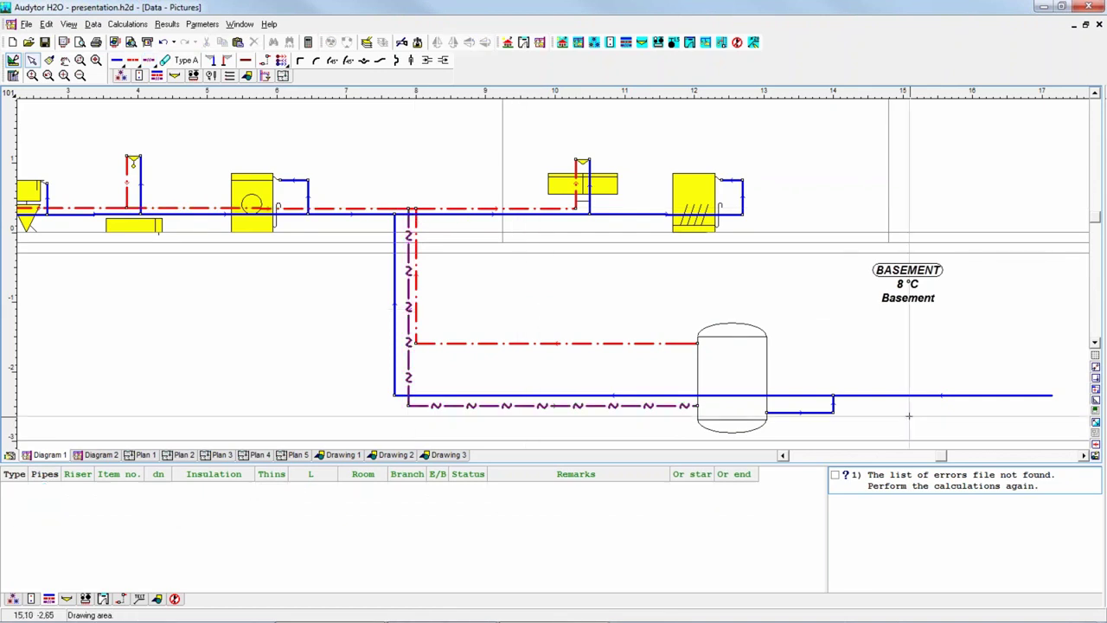
Place a cold water source at the free end of the cold water supply pipe, at 17.15, -2.35
{"action": "scroll", "coordinate": [672, 410], "scroll_direction": "right", "scroll_amount": 5}
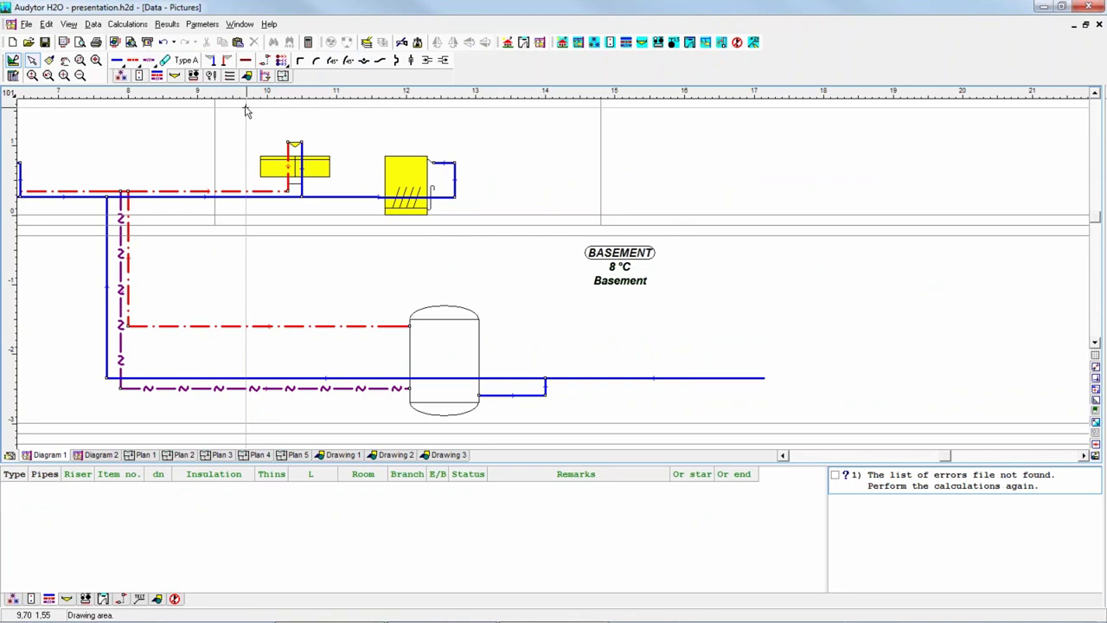
{"action": "left_click", "coordinate": [122, 77]}
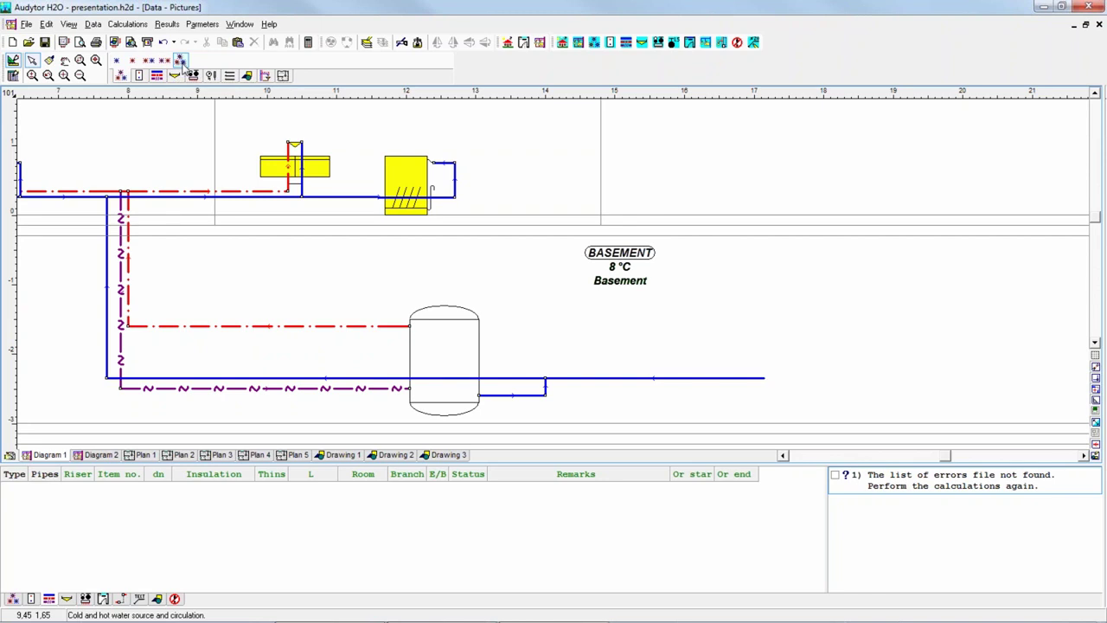
{"action": "left_click", "coordinate": [118, 60]}
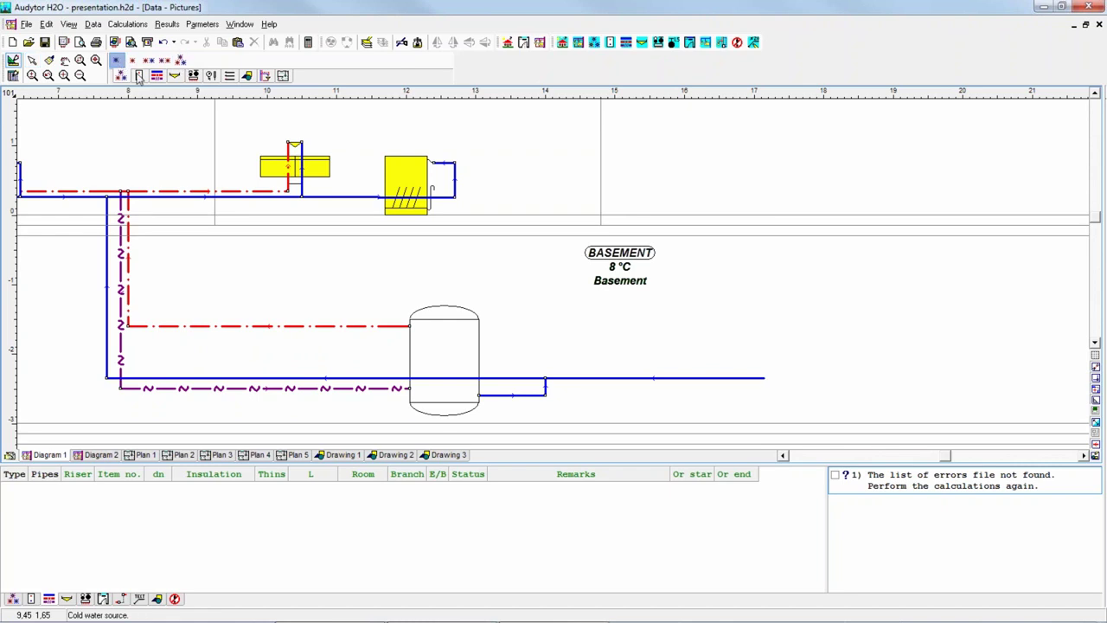
{"action": "left_click", "coordinate": [767, 378]}
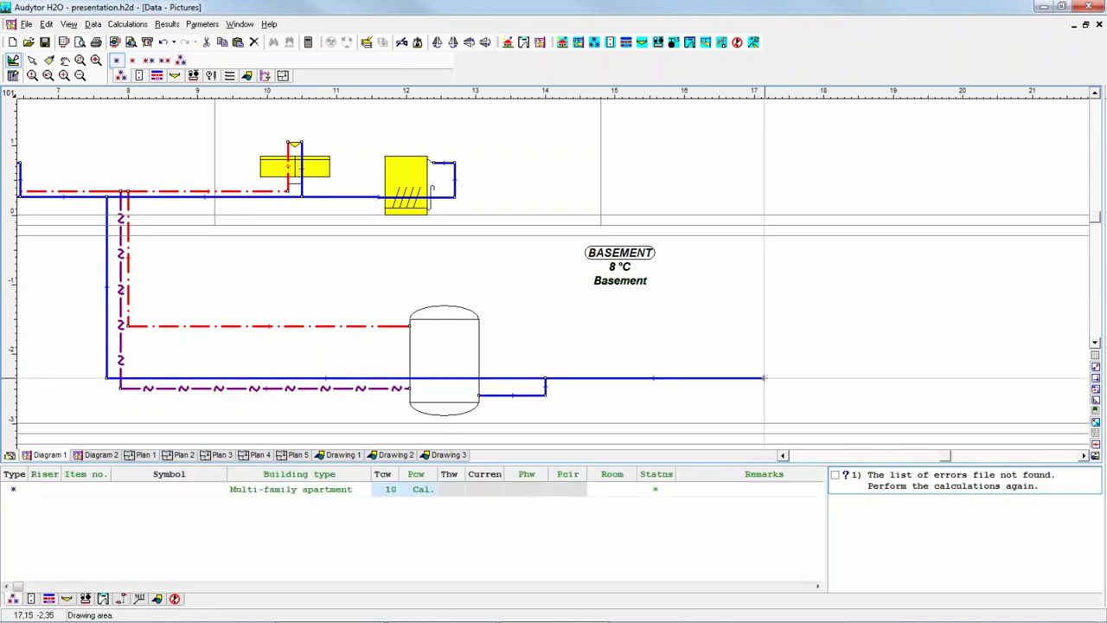
Set the length of the horizontal hot water pipe between the washbasin and the shower to 2 m
{"action": "scroll", "coordinate": [290, 317], "scroll_direction": "down", "scroll_amount": 4}
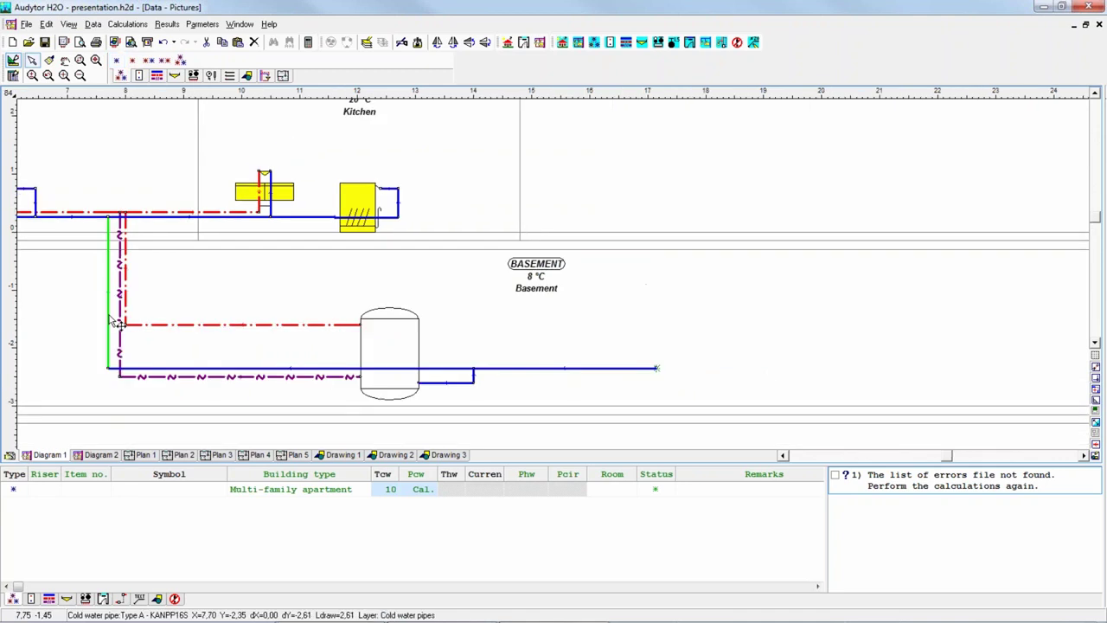
{"action": "scroll", "coordinate": [177, 349], "scroll_direction": "down", "scroll_amount": 3}
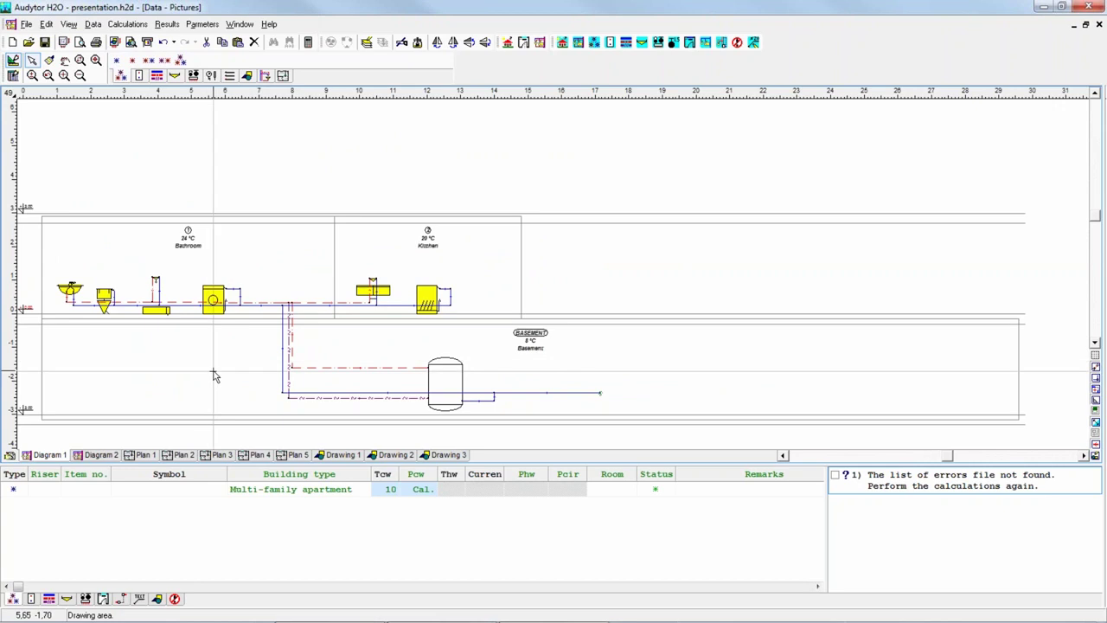
{"action": "middle_click_drag", "start_coordinate": [213, 374], "coordinate": [247, 341]}
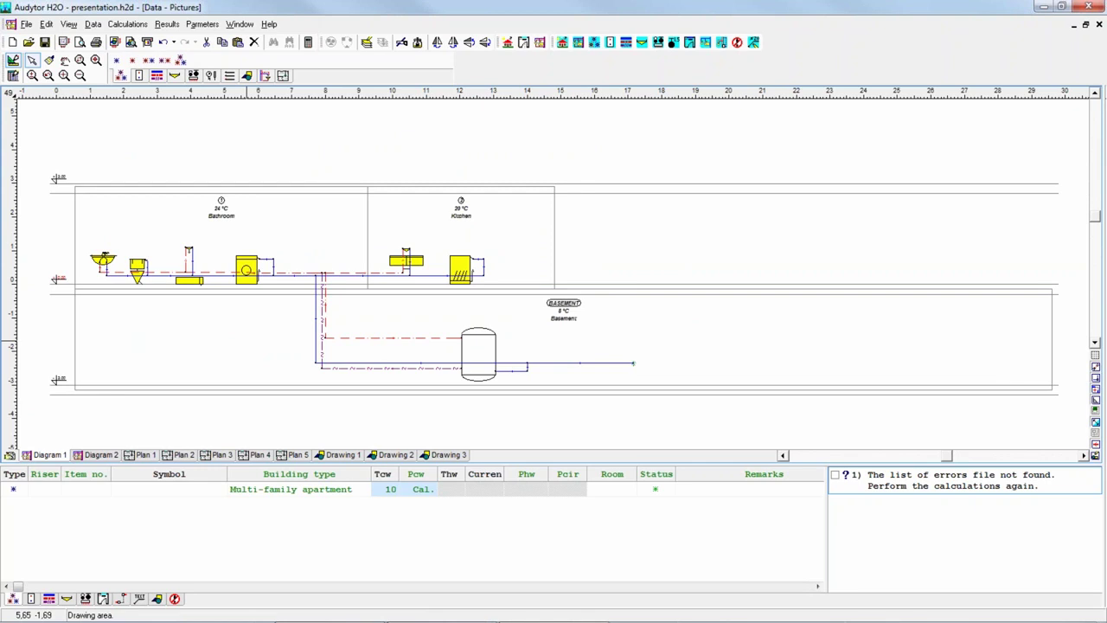
{"action": "scroll", "coordinate": [206, 322], "scroll_direction": "up", "scroll_amount": 5}
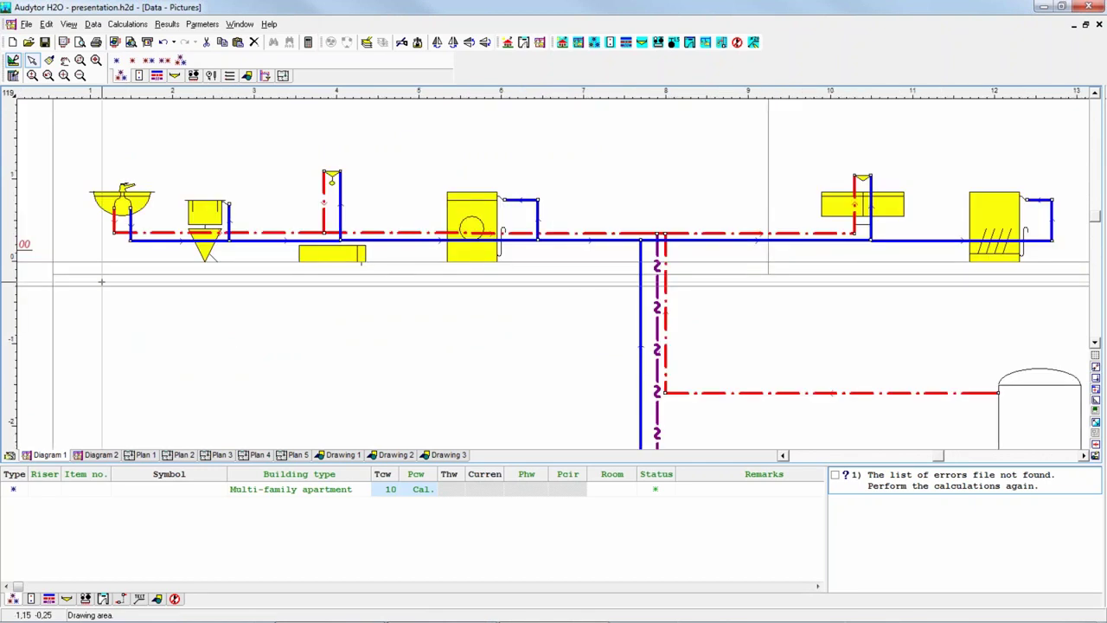
{"action": "left_click", "coordinate": [206, 321]}
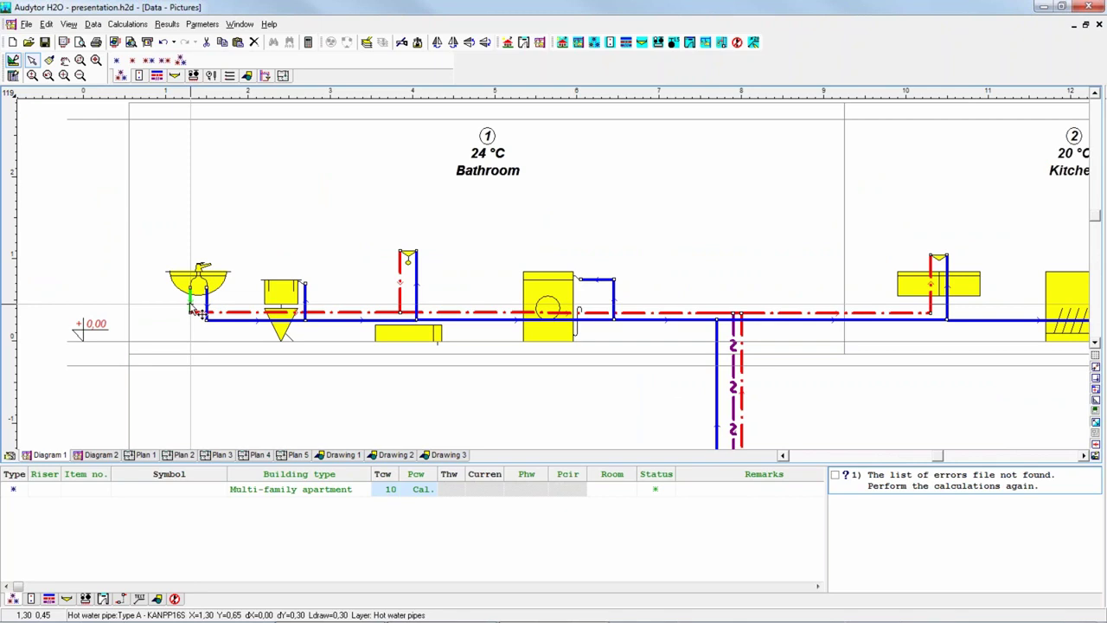
{"action": "left_click", "coordinate": [194, 310]}
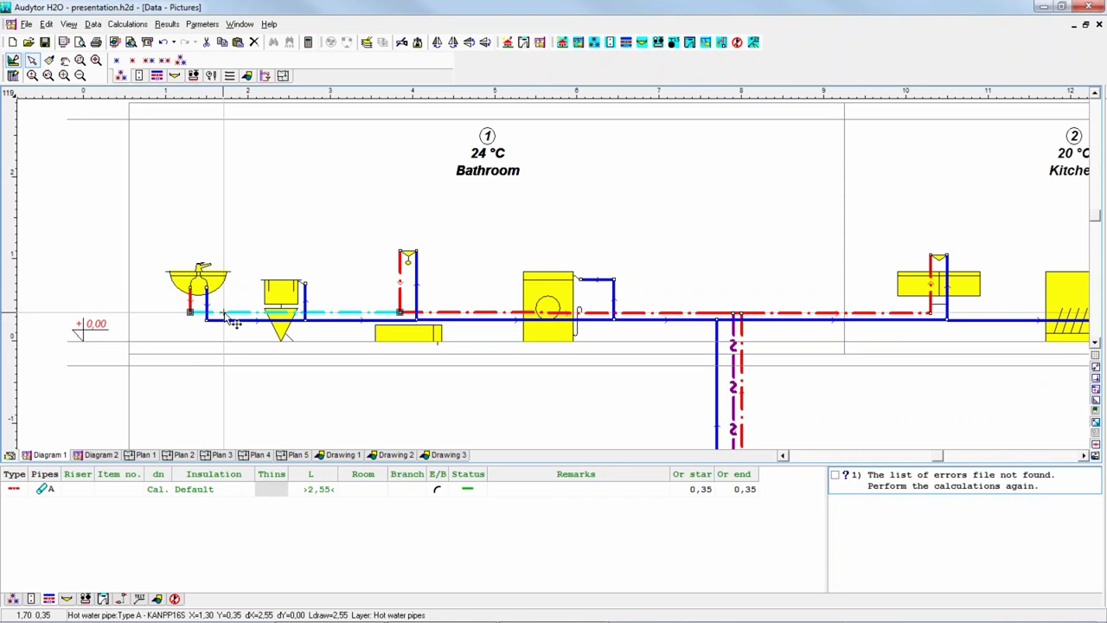
{"action": "left_click", "coordinate": [230, 316]}
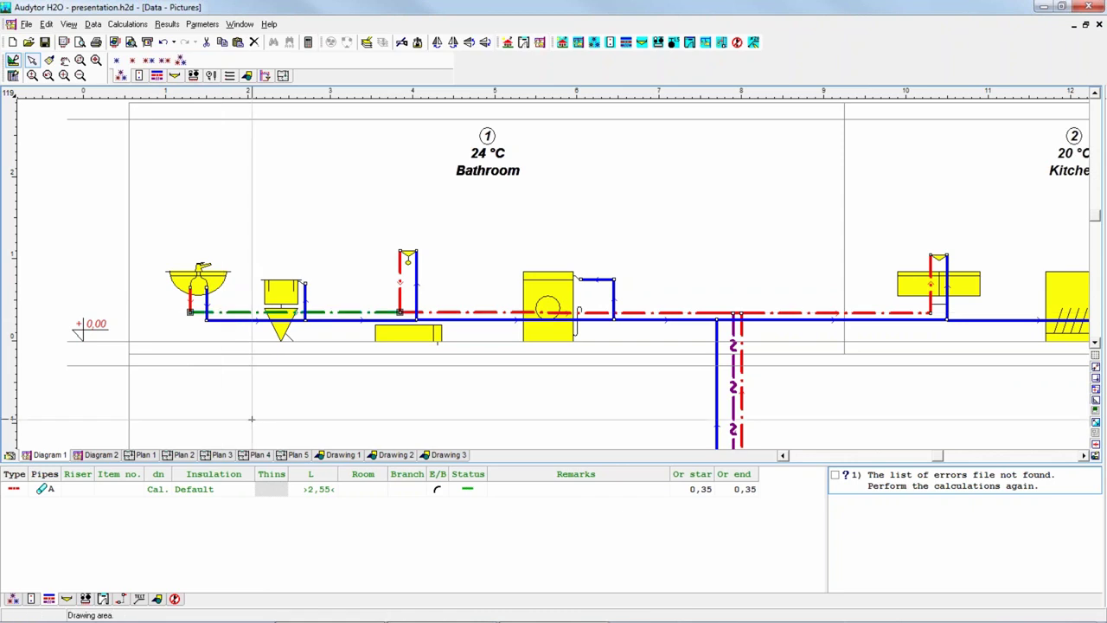
{"action": "left_click", "coordinate": [326, 489]}
{"action": "type", "text": "2"}
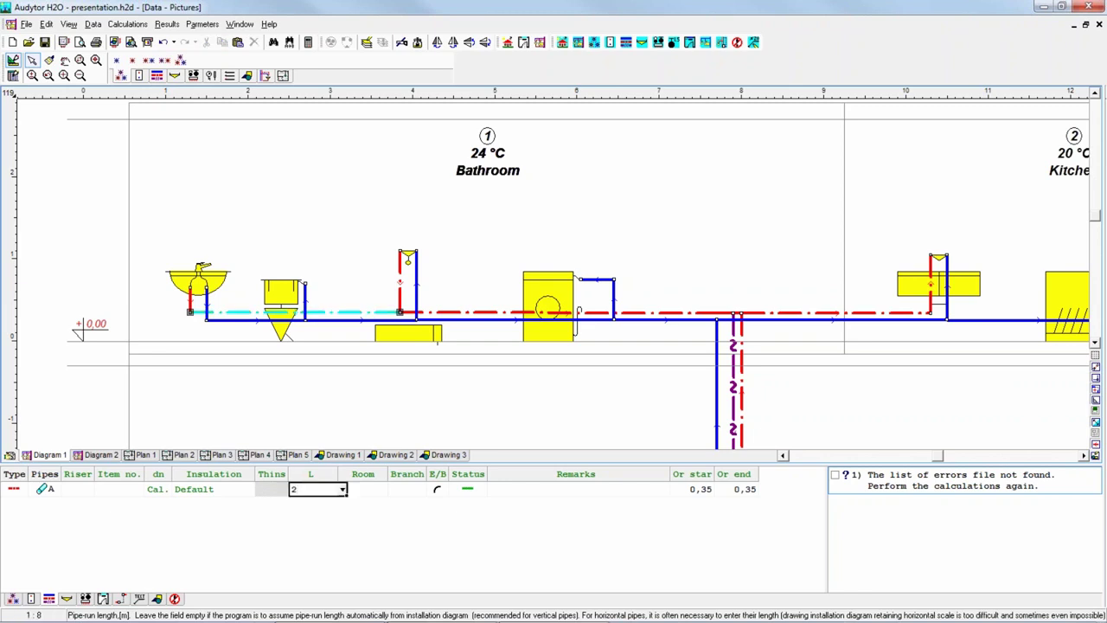
{"action": "left_click", "coordinate": [369, 495]}
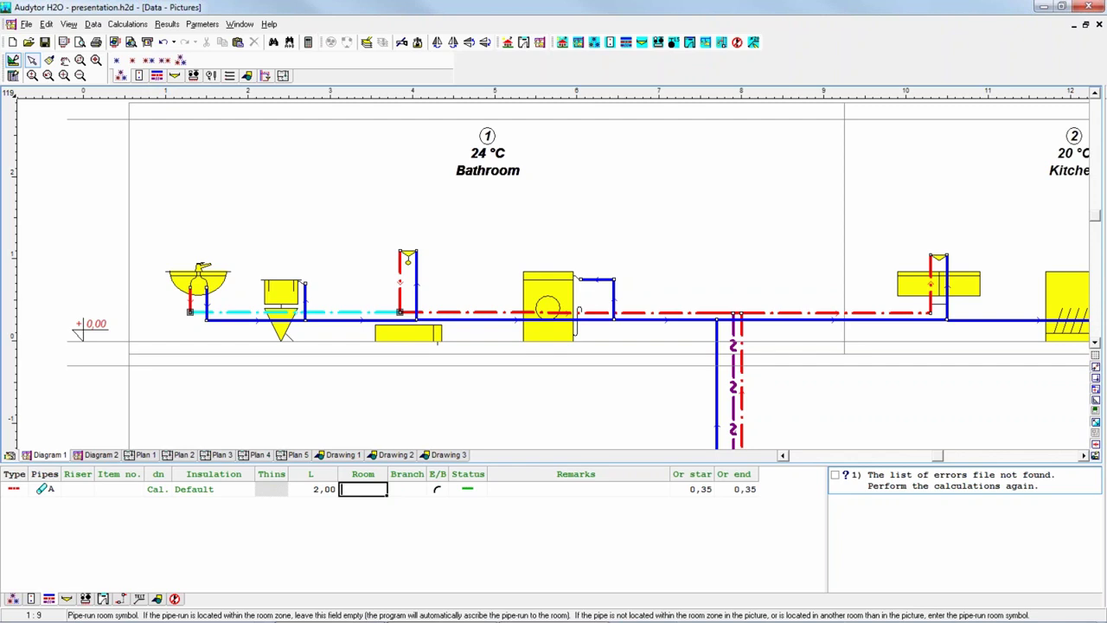
{"action": "left_click", "coordinate": [206, 320]}
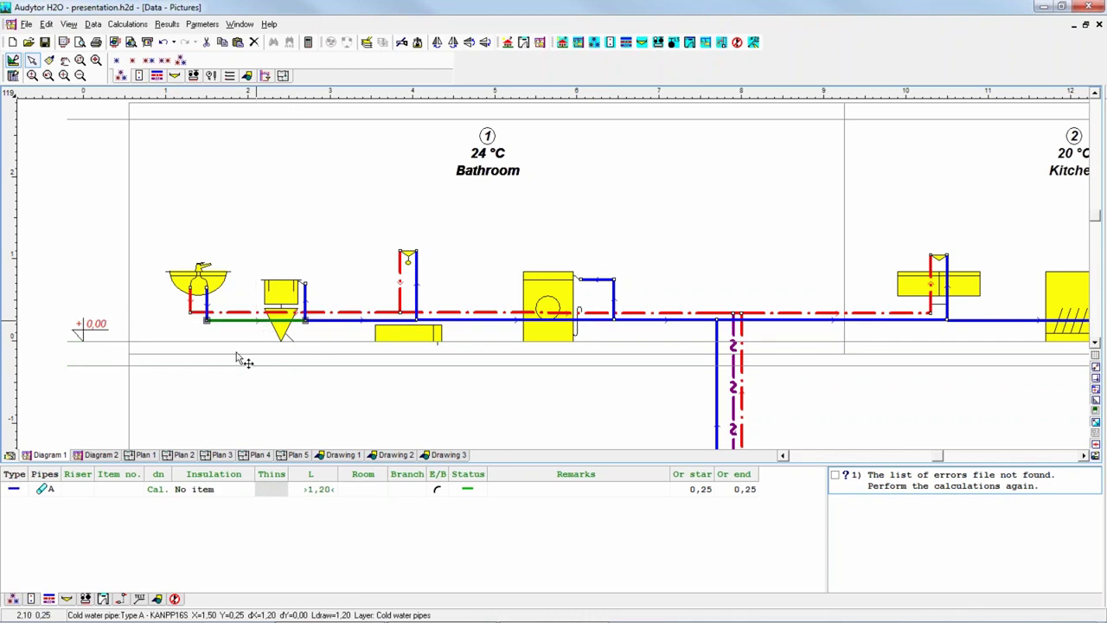
{"action": "left_click", "coordinate": [317, 511]}
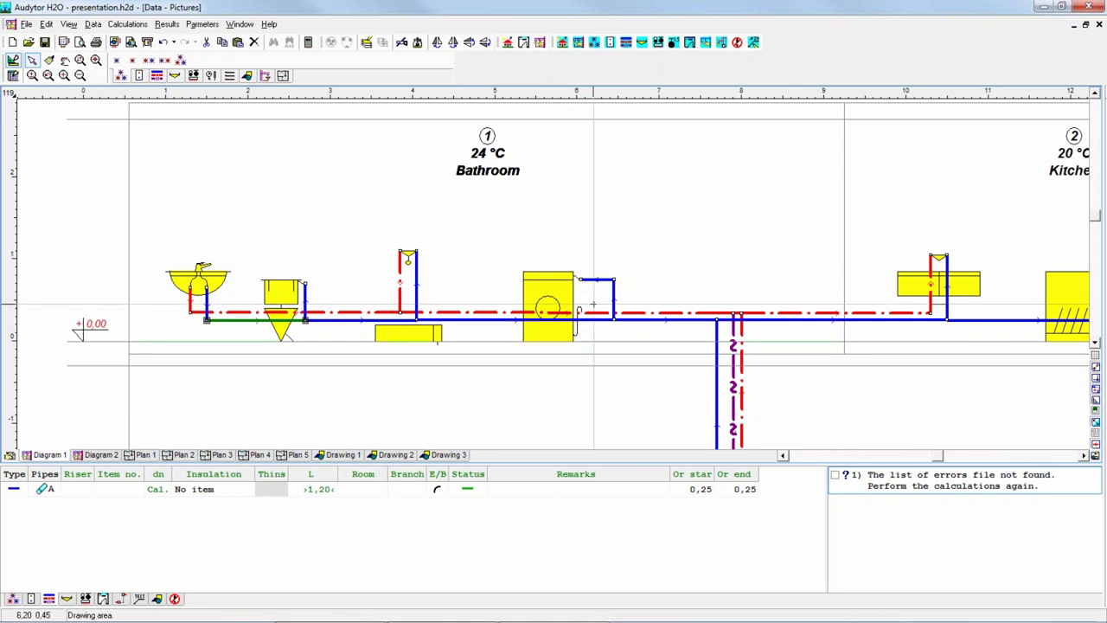
Add component labels to the washbasin faucet and to the horizontal hot and cold water pipes beside the washbasin
{"action": "scroll", "coordinate": [551, 358], "scroll_direction": "down", "scroll_amount": 2}
{"action": "scroll", "coordinate": [551, 358], "scroll_direction": "down", "scroll_amount": 1}
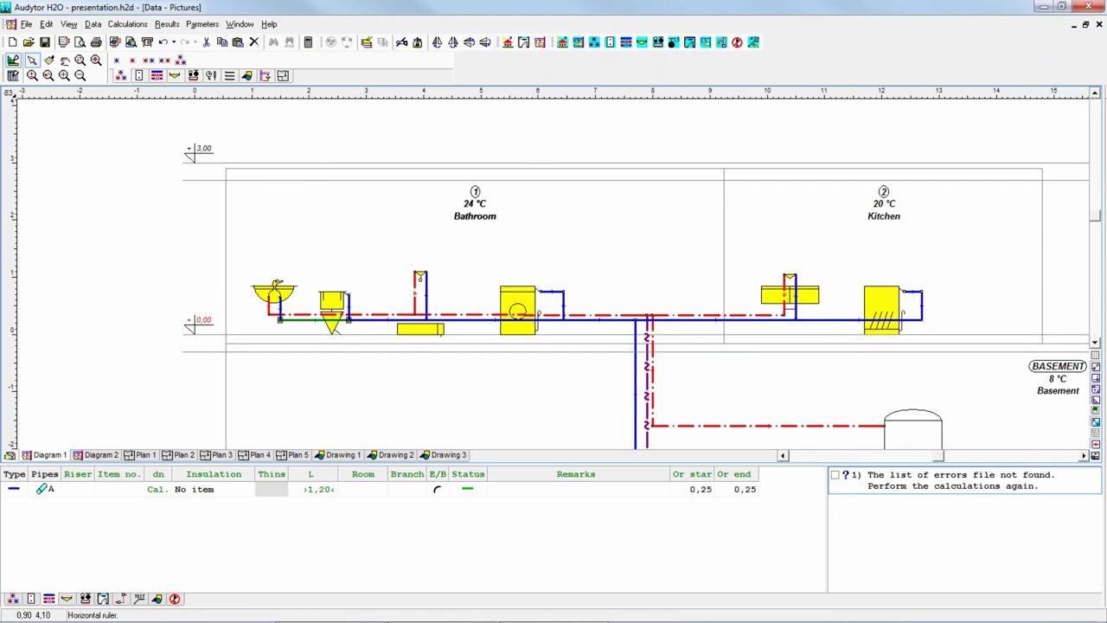
{"action": "left_click", "coordinate": [231, 79]}
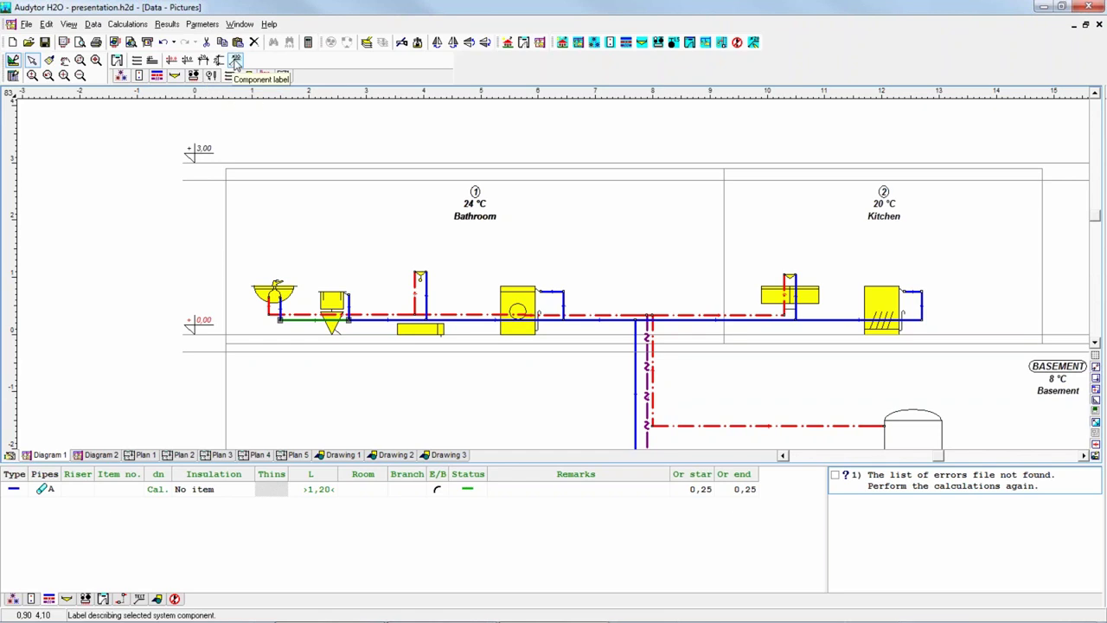
{"action": "left_click", "coordinate": [235, 60]}
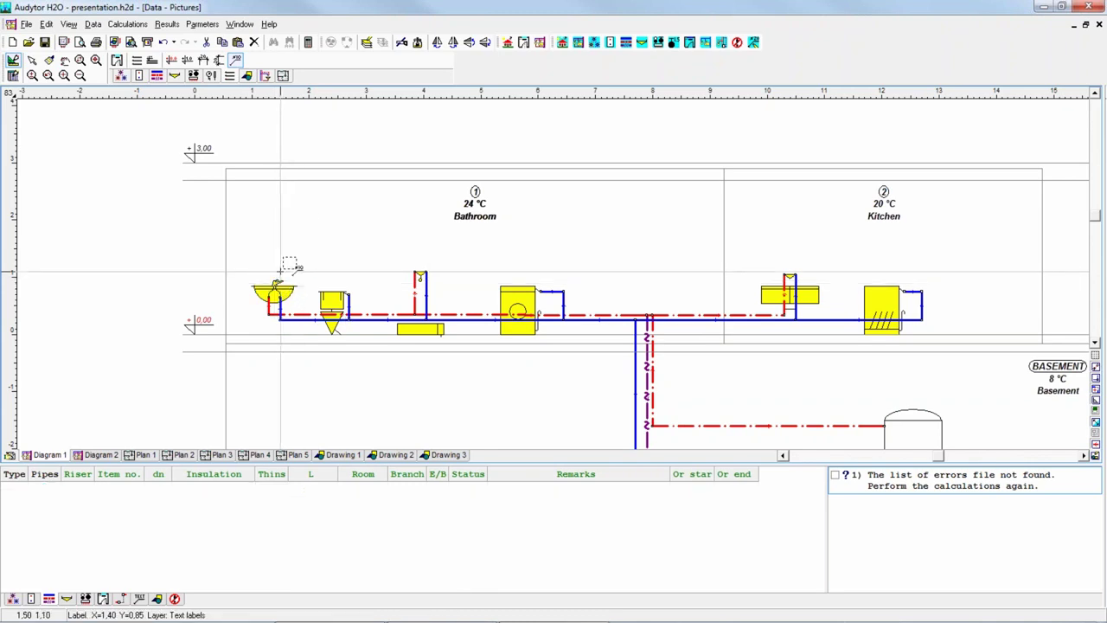
{"action": "left_click", "coordinate": [308, 208]}
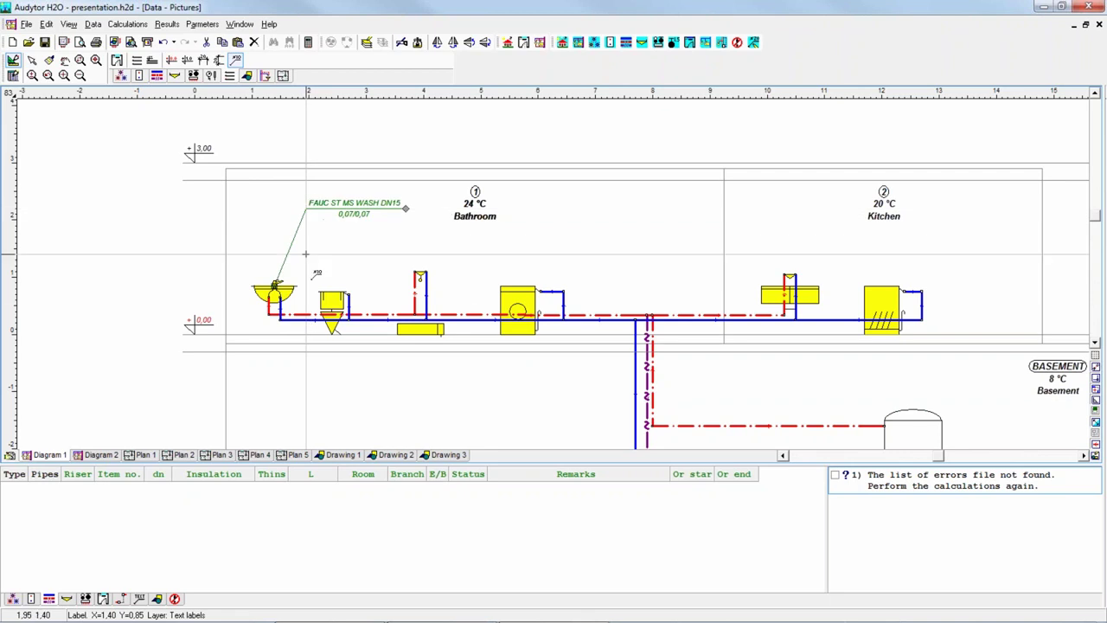
{"action": "left_click", "coordinate": [295, 313]}
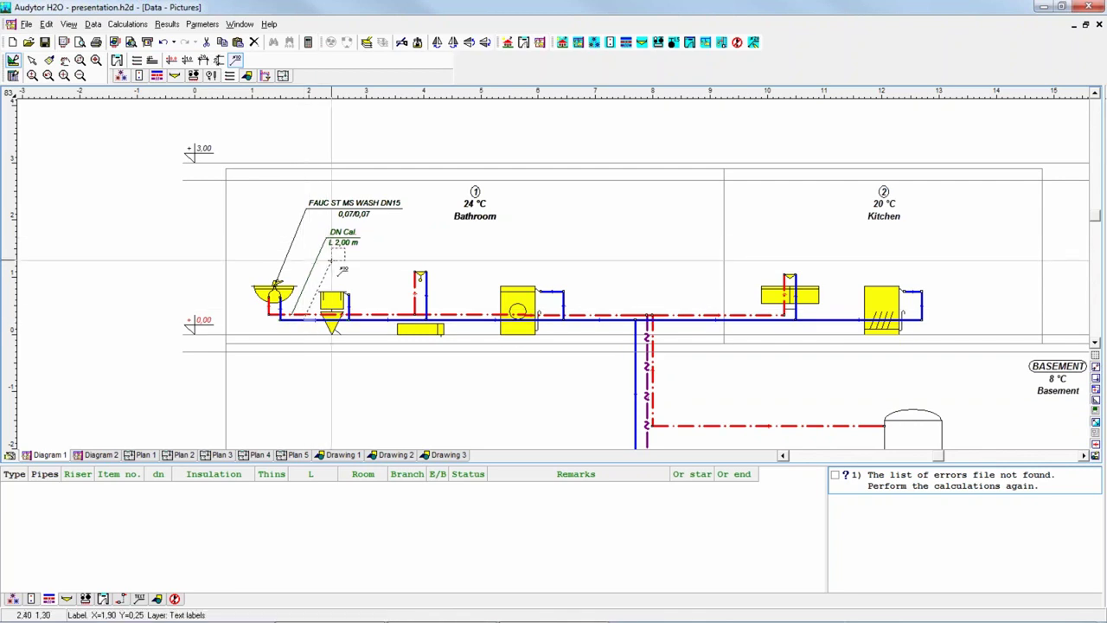
{"action": "left_click", "coordinate": [331, 260]}
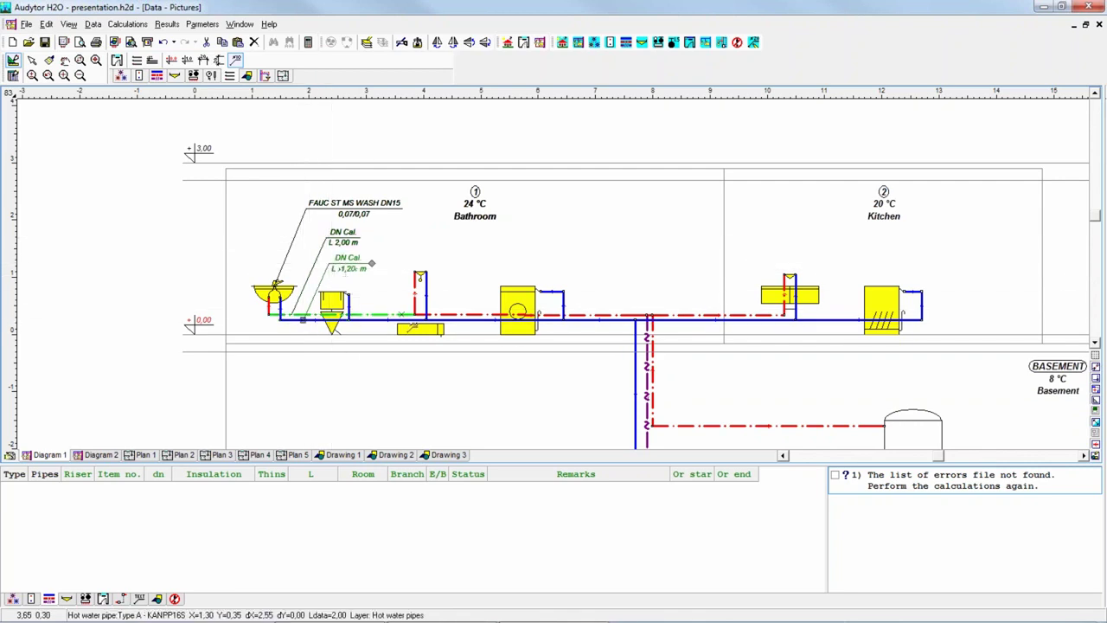
Label the horizontal hot and cold water pipes between the toilet and the shower, and the shower's vertical hot and cold pipes
{"action": "left_click", "coordinate": [371, 313]}
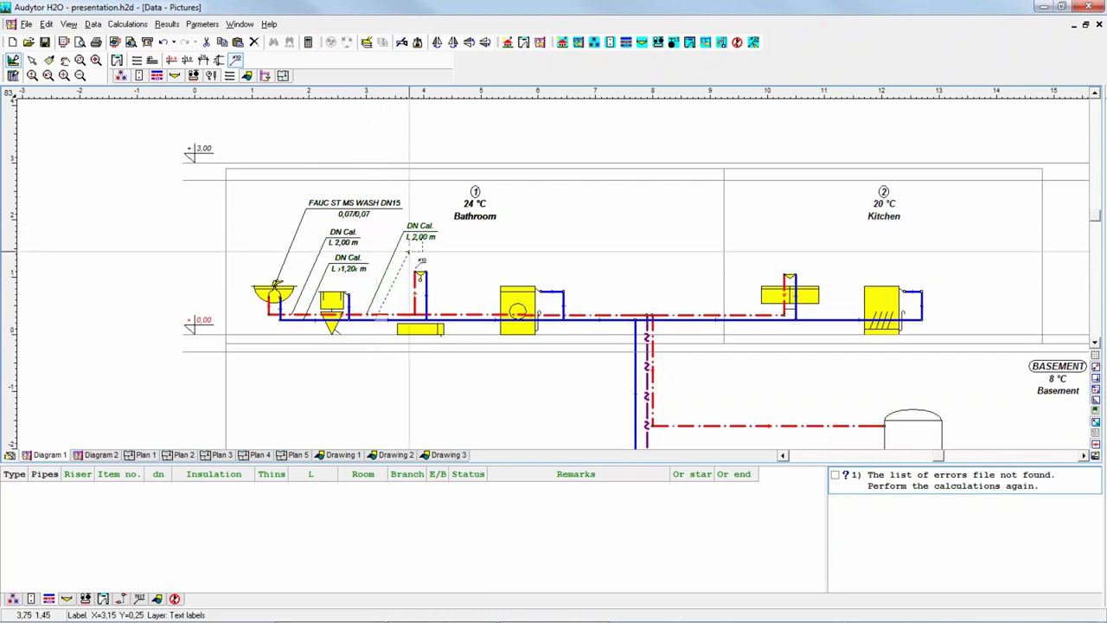
{"action": "left_click", "coordinate": [410, 253]}
{"action": "left_click", "coordinate": [403, 258]}
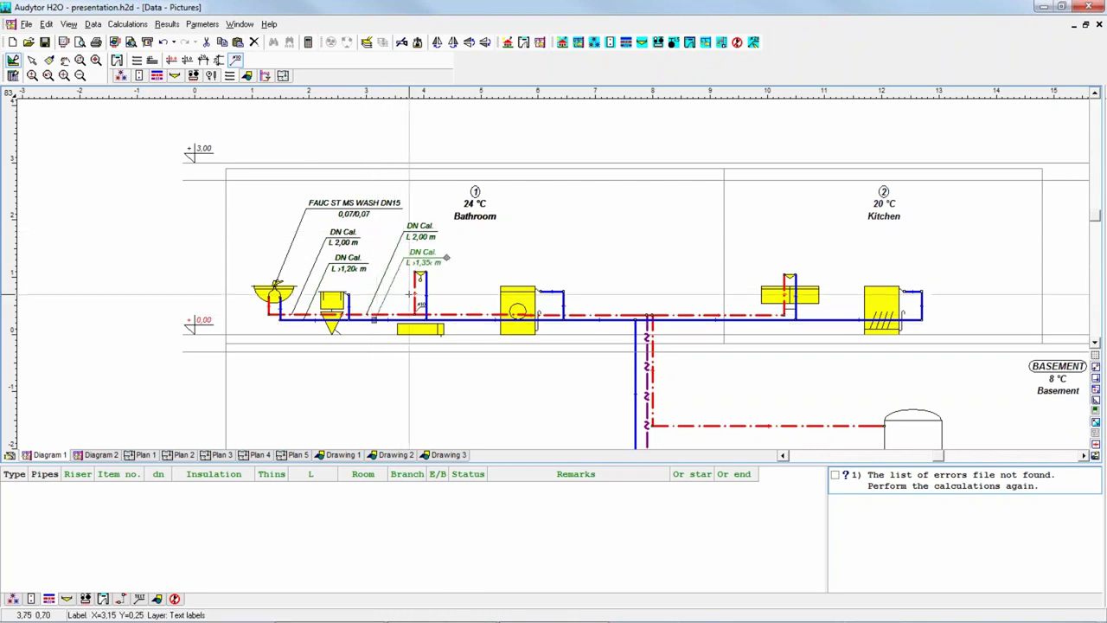
{"action": "left_click", "coordinate": [424, 294]}
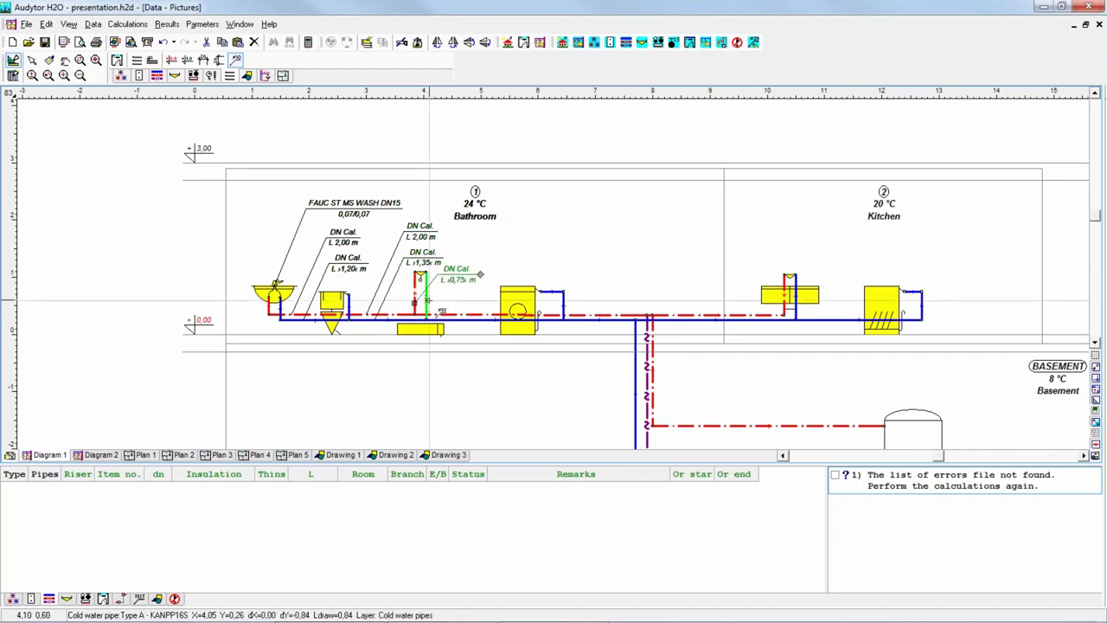
{"action": "left_click", "coordinate": [437, 301]}
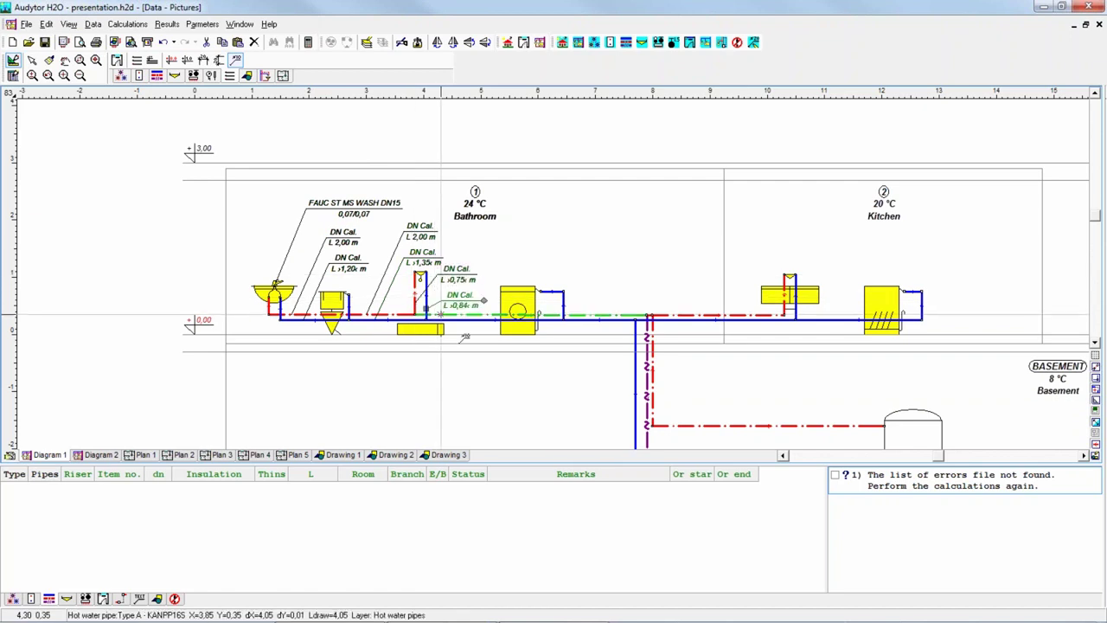
Label the vertical hot water, circulation and cold water pipes that rise from the basement
{"action": "middle_click_drag", "start_coordinate": [539, 360], "coordinate": [458, 269]}
{"action": "left_click", "coordinate": [571, 327]}
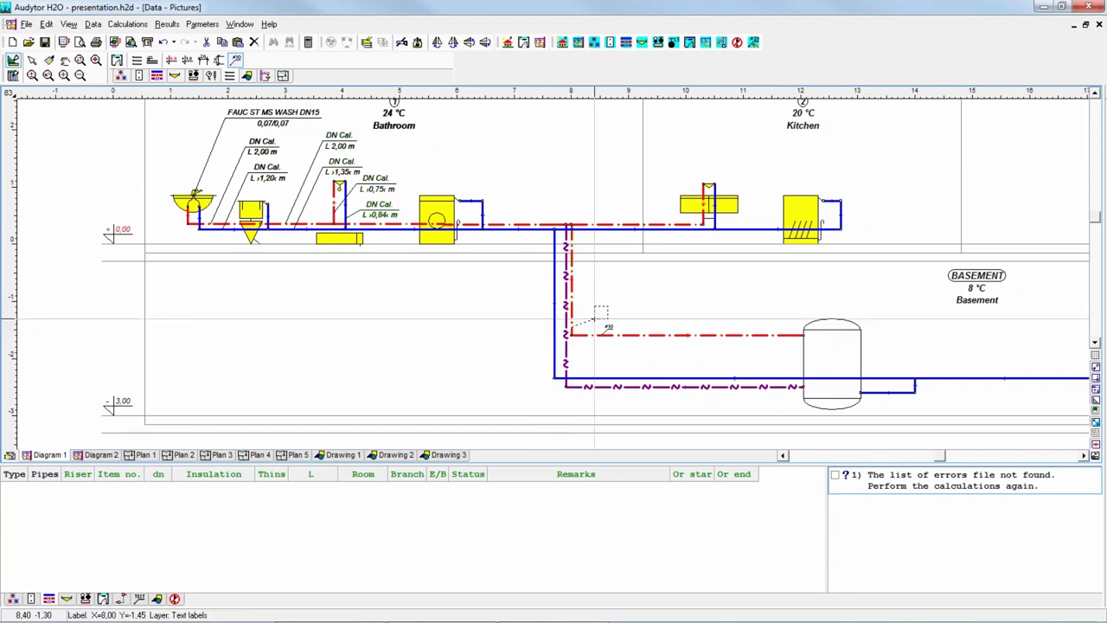
{"action": "left_click", "coordinate": [580, 321]}
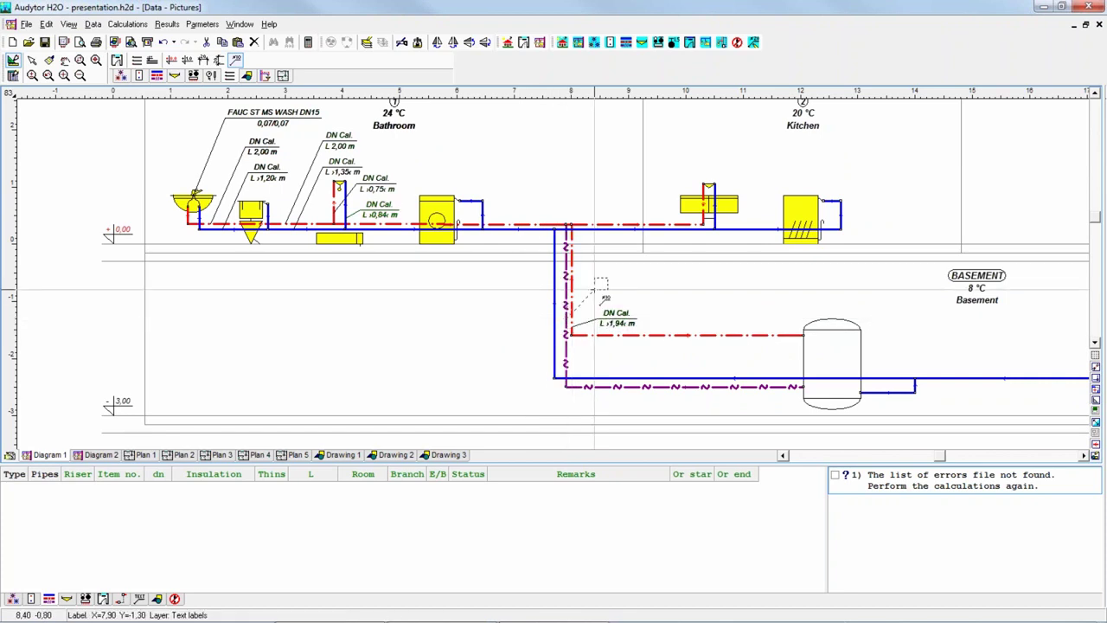
{"action": "left_click", "coordinate": [638, 289]}
{"action": "left_click", "coordinate": [554, 344]}
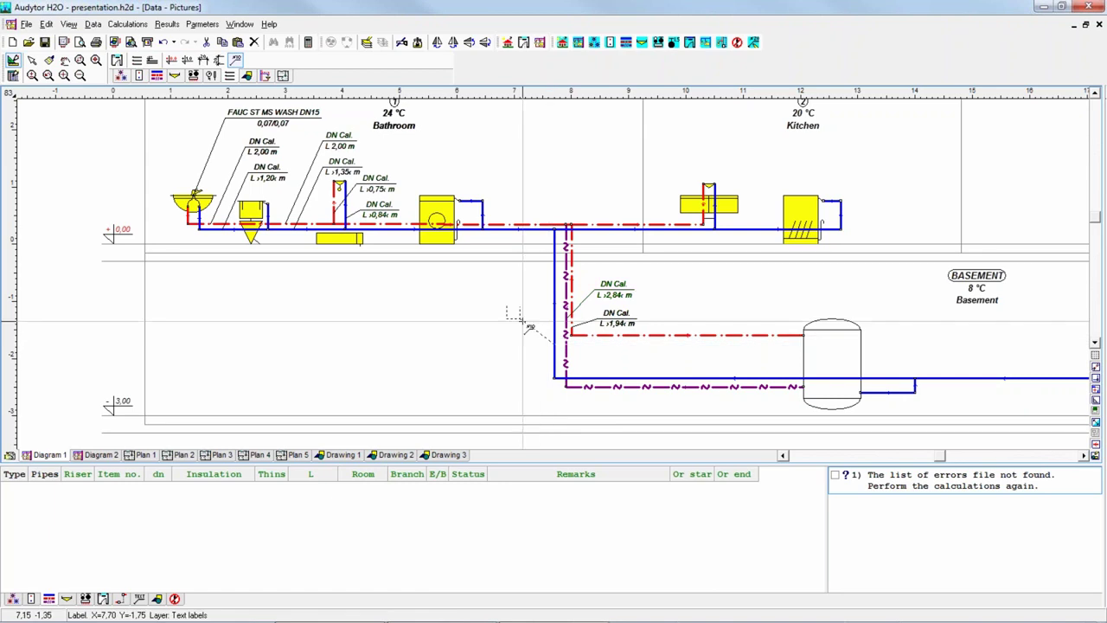
{"action": "left_click", "coordinate": [471, 315]}
Add a component label to the accumulator in the basement, placed above and beside it
{"action": "middle_click_drag", "start_coordinate": [696, 372], "coordinate": [399, 344]}
{"action": "left_click", "coordinate": [568, 329]}
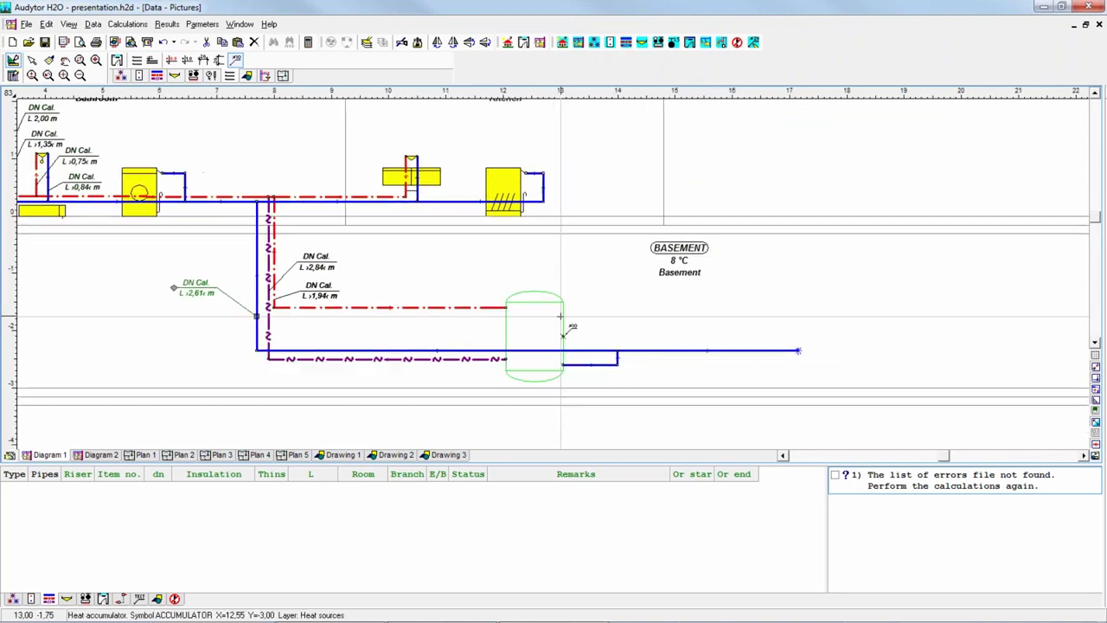
{"action": "left_click", "coordinate": [615, 311]}
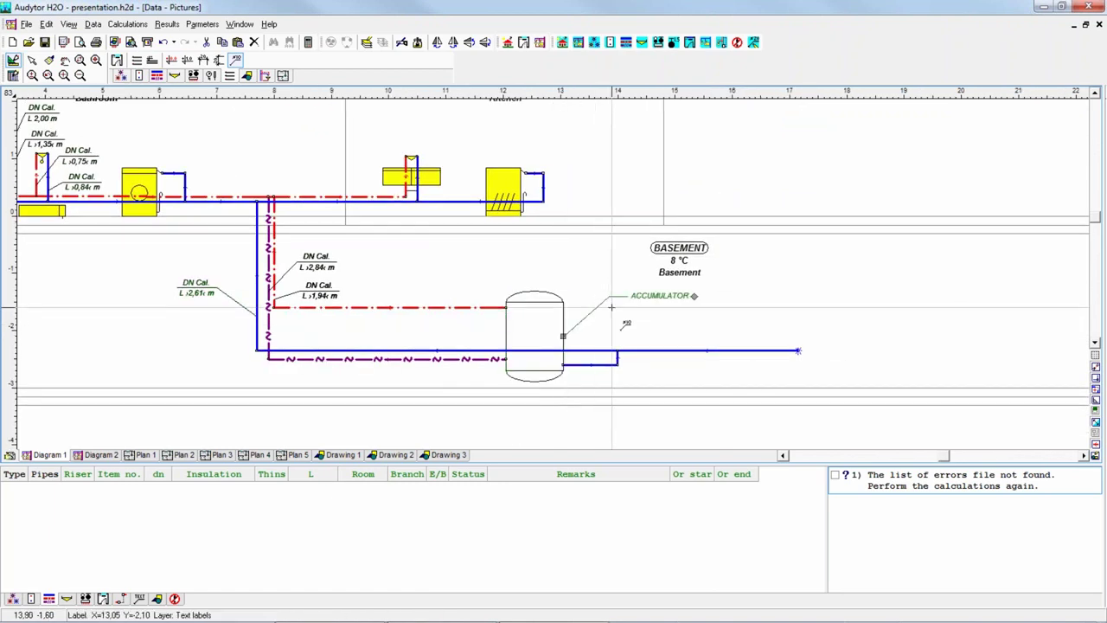
Label both sections of the cold water supply pipe, the accumulator's horizontal cold water connection, and the cold water source
{"action": "left_click", "coordinate": [595, 350]}
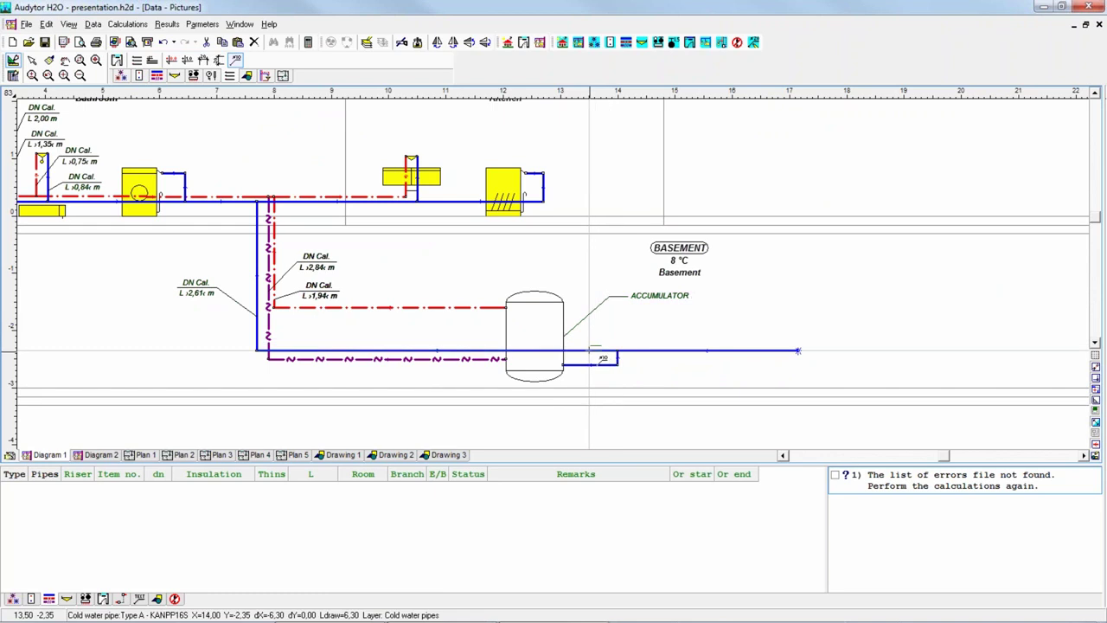
{"action": "left_click", "coordinate": [624, 326]}
{"action": "left_click", "coordinate": [650, 351]}
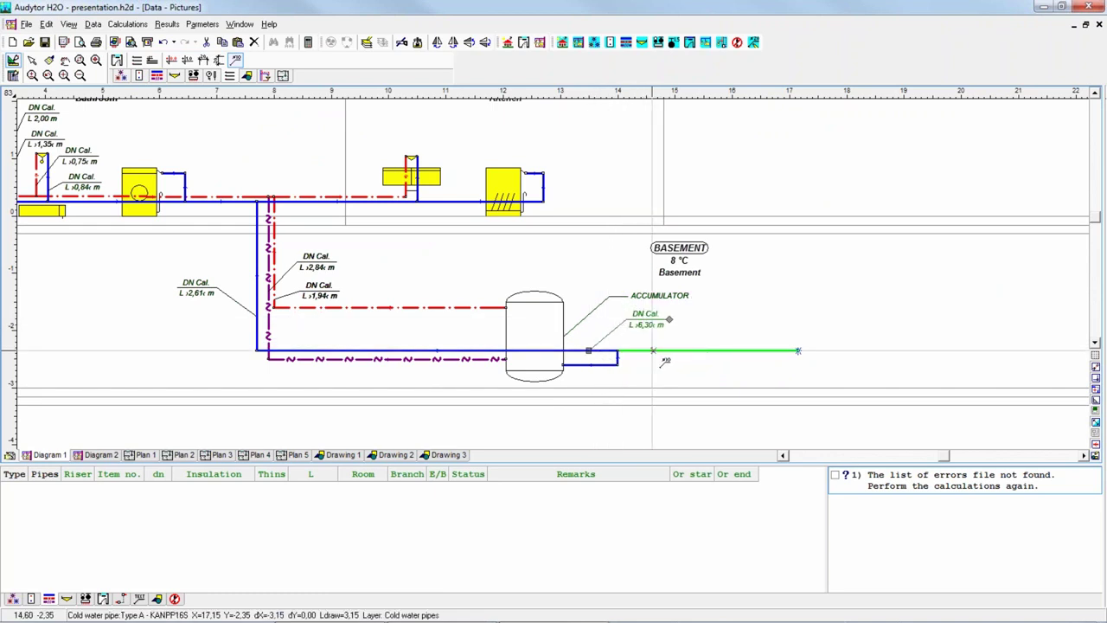
{"action": "left_click", "coordinate": [678, 344]}
{"action": "left_click", "coordinate": [589, 365]}
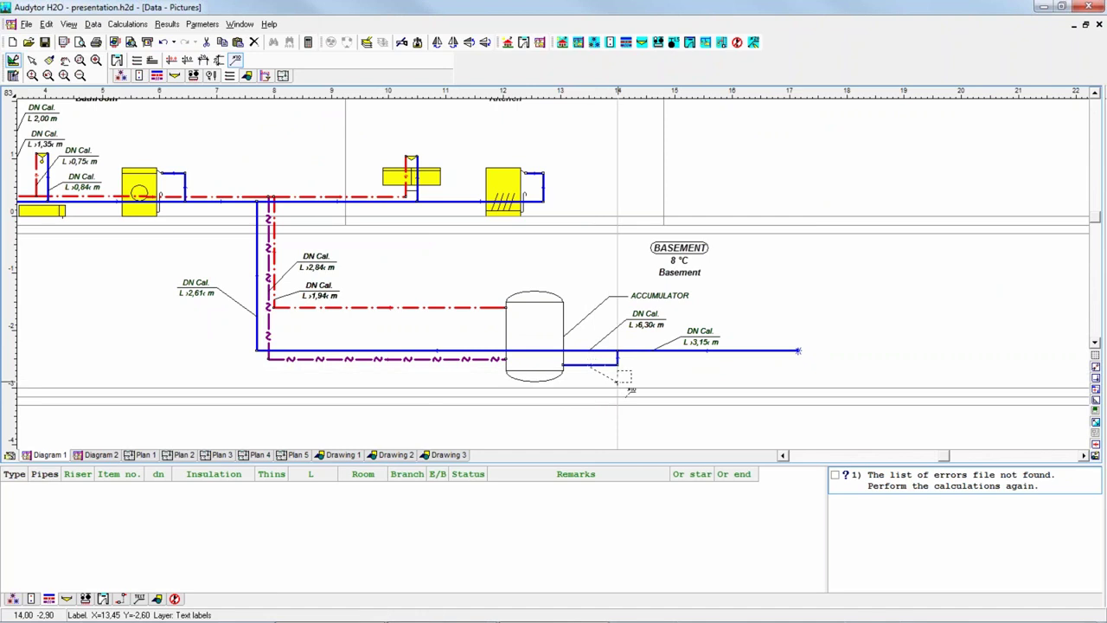
{"action": "left_click", "coordinate": [623, 388]}
{"action": "left_click", "coordinate": [799, 350]}
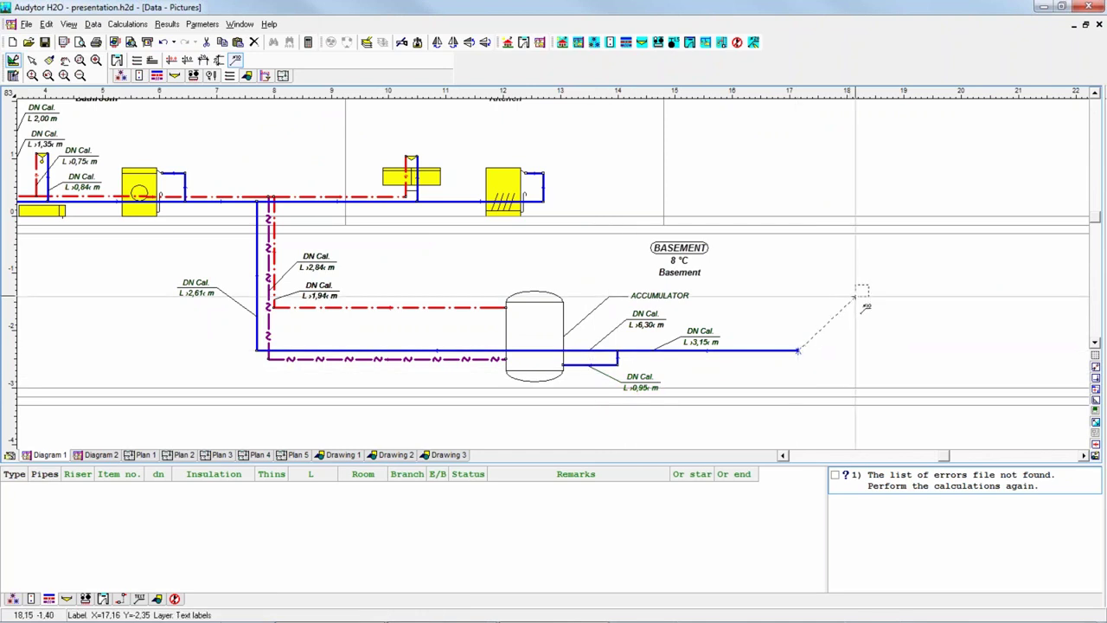
{"action": "left_click", "coordinate": [847, 297]}
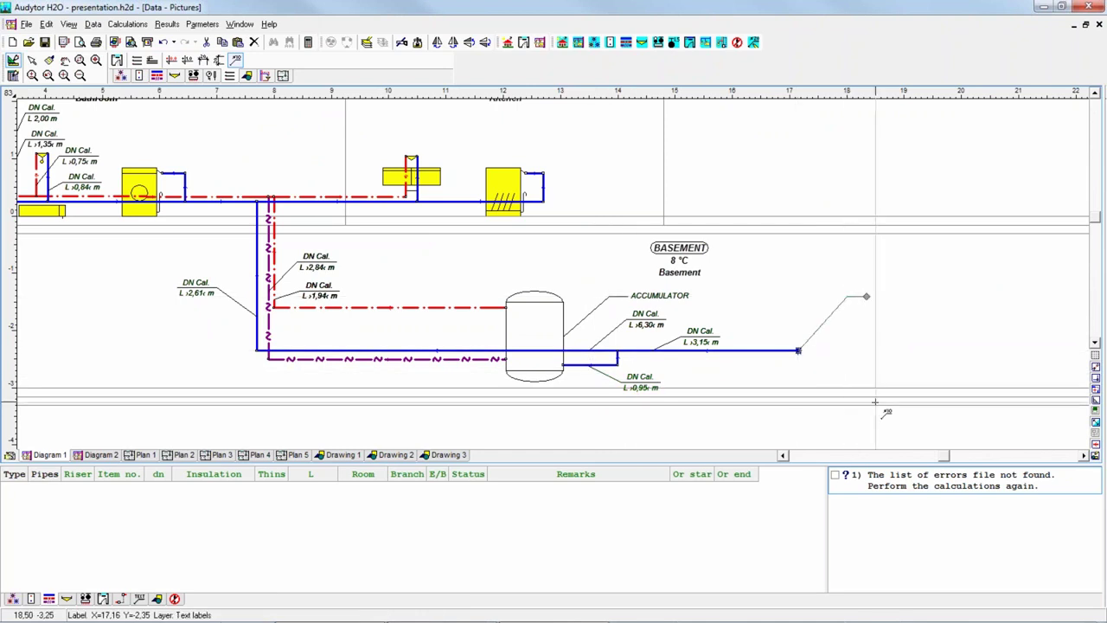
Finish labelling and run the calculations for the whole installation, acknowledging the calculation message
{"action": "key", "text": "Escape"}
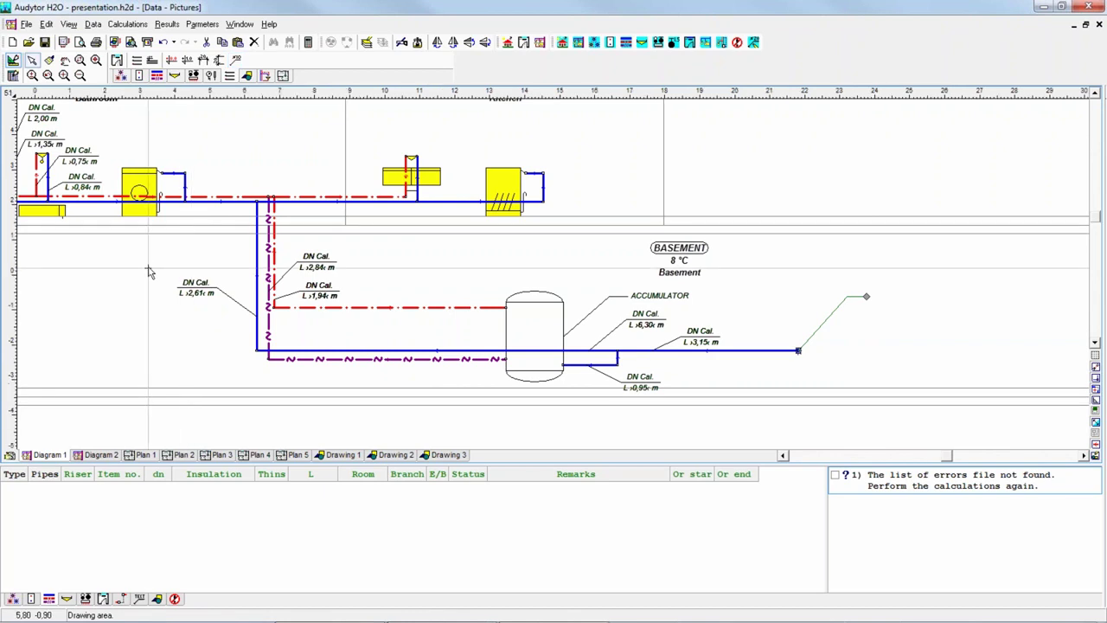
{"action": "scroll", "coordinate": [149, 272], "scroll_direction": "down", "scroll_amount": 1}
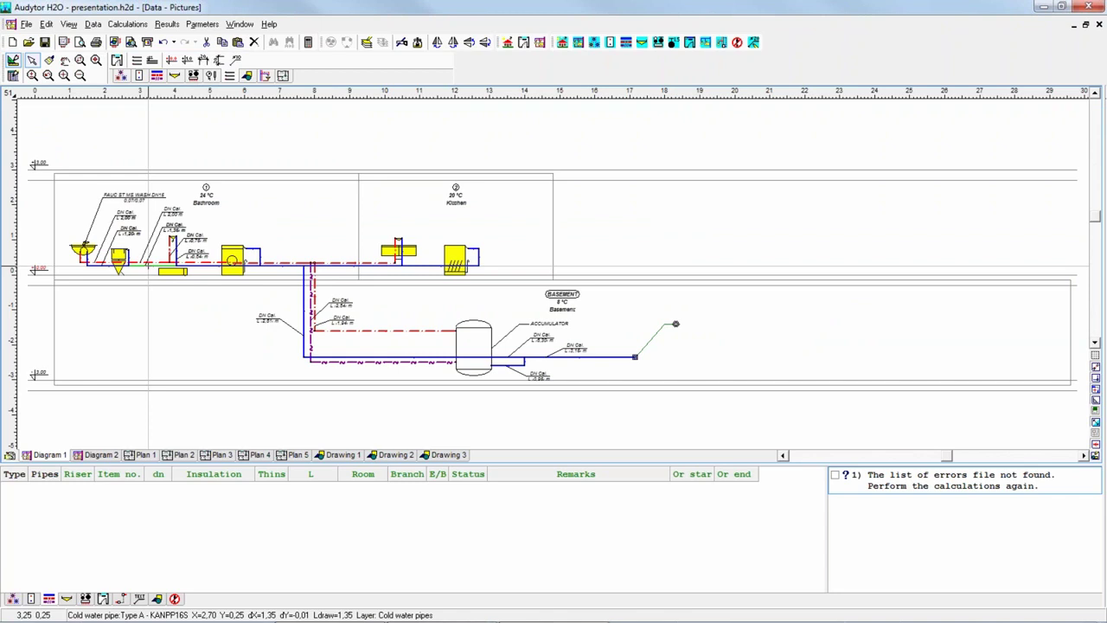
{"action": "left_click", "coordinate": [309, 43]}
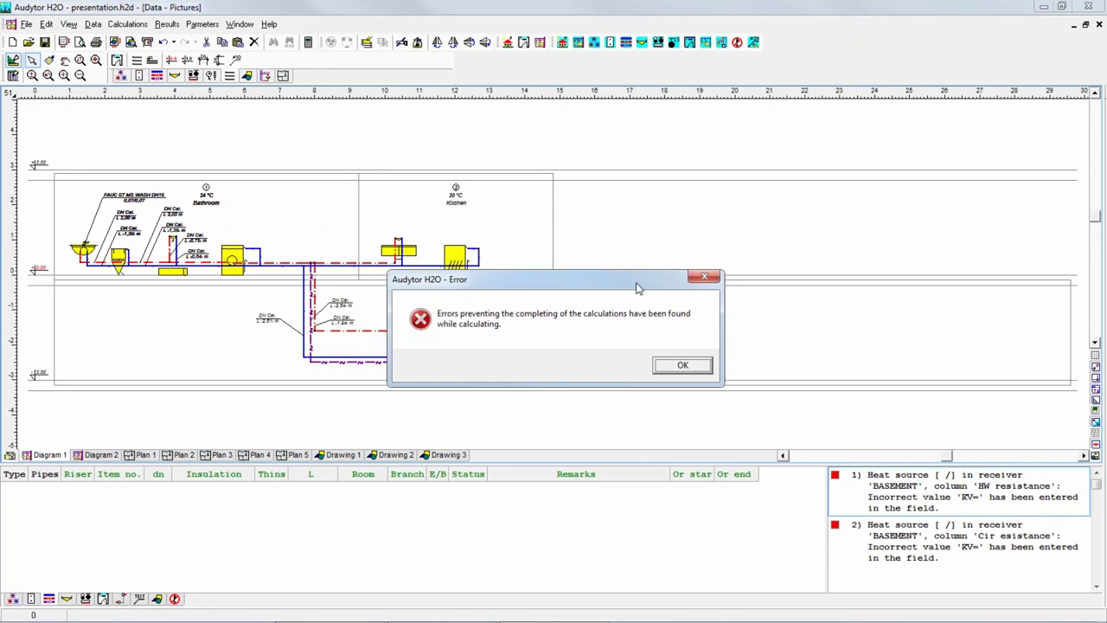
{"action": "left_click", "coordinate": [675, 364]}
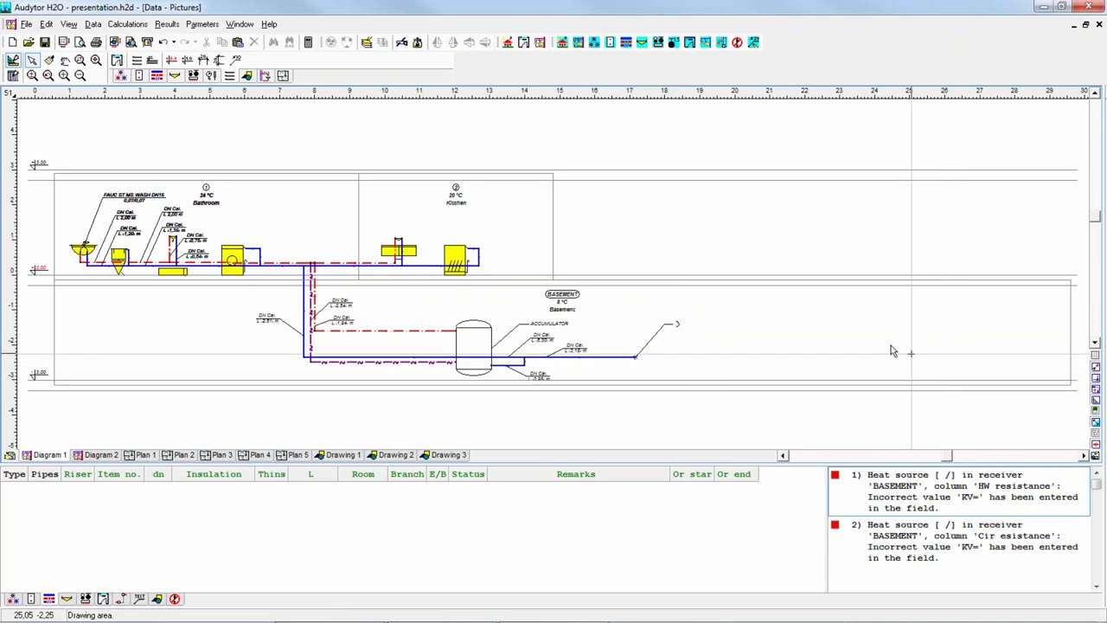
Set both the hot water resistance and the circulation resistance of the basement accumulator to KV=6
{"action": "left_click", "coordinate": [474, 326]}
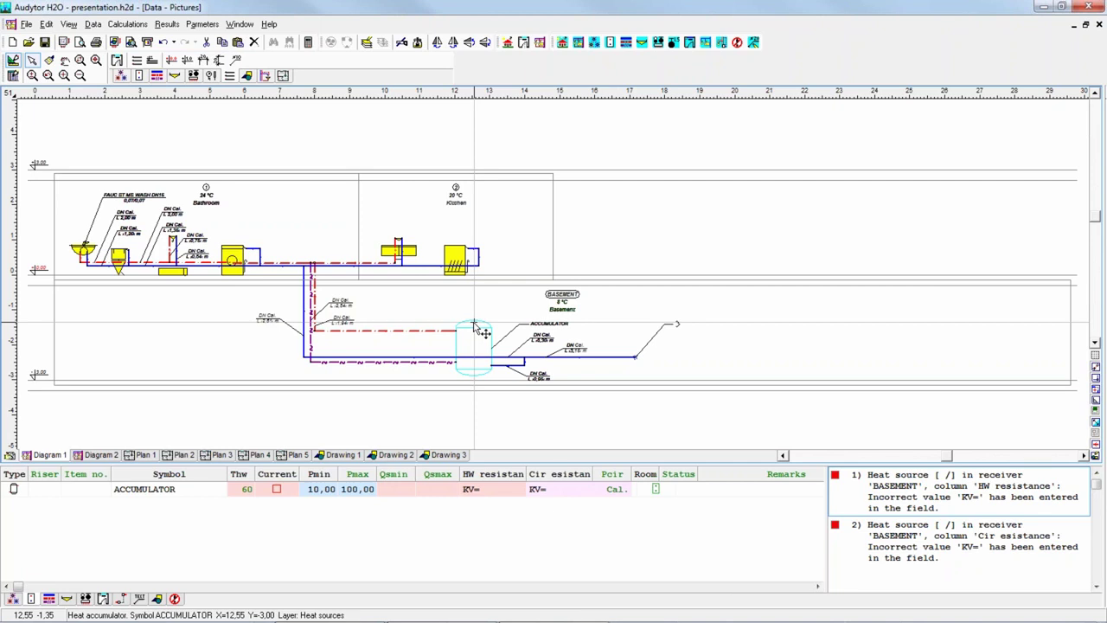
{"action": "left_click", "coordinate": [509, 493]}
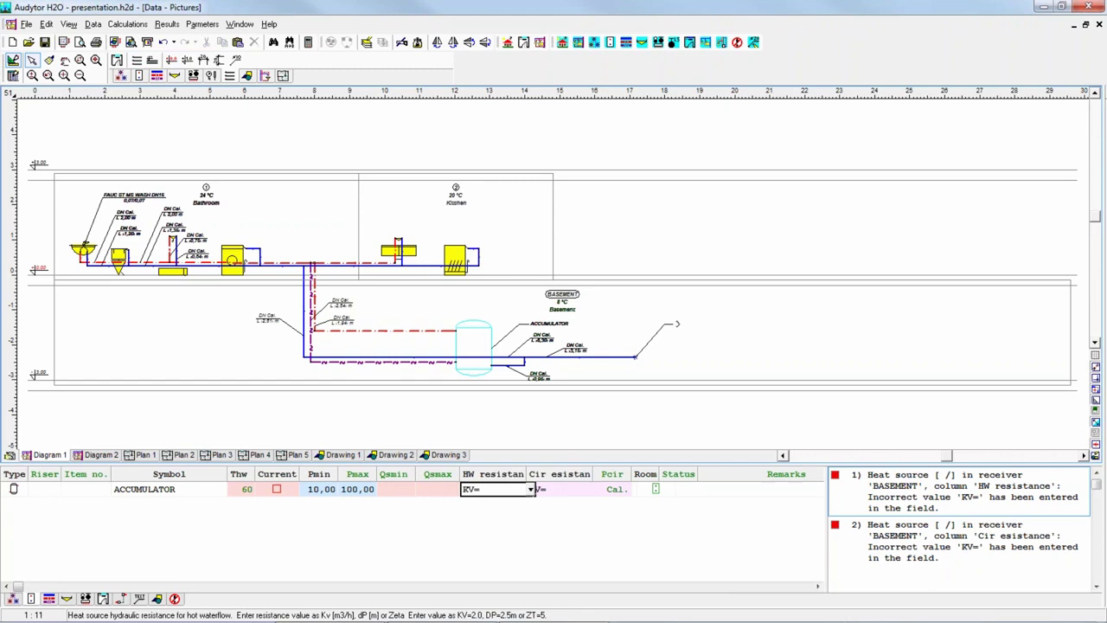
{"action": "left_click", "coordinate": [530, 490]}
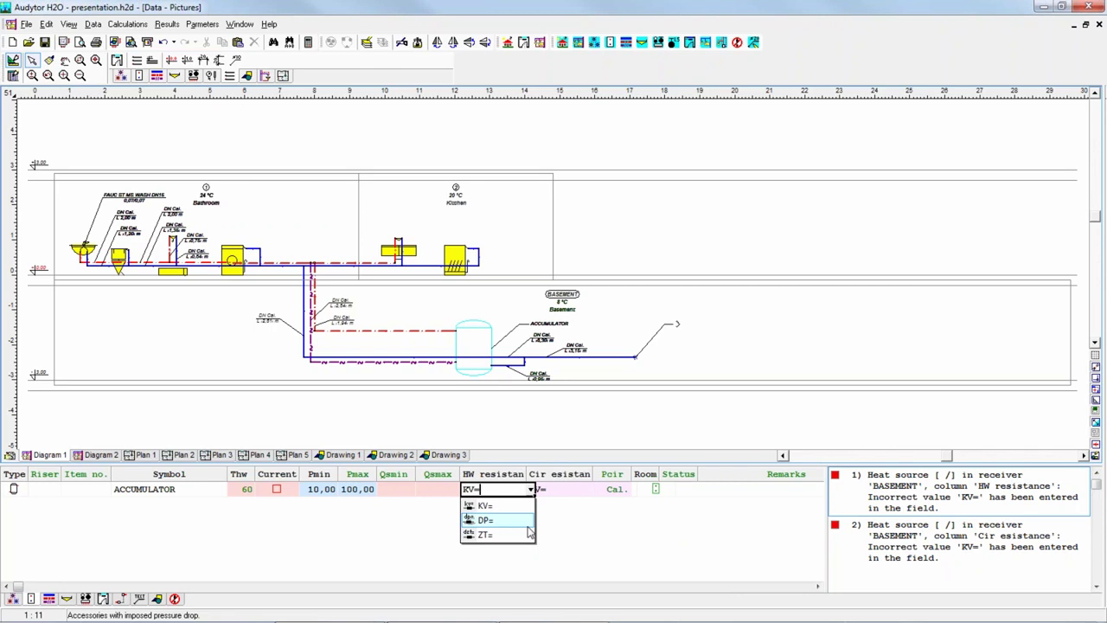
{"action": "key", "text": "Escape"}
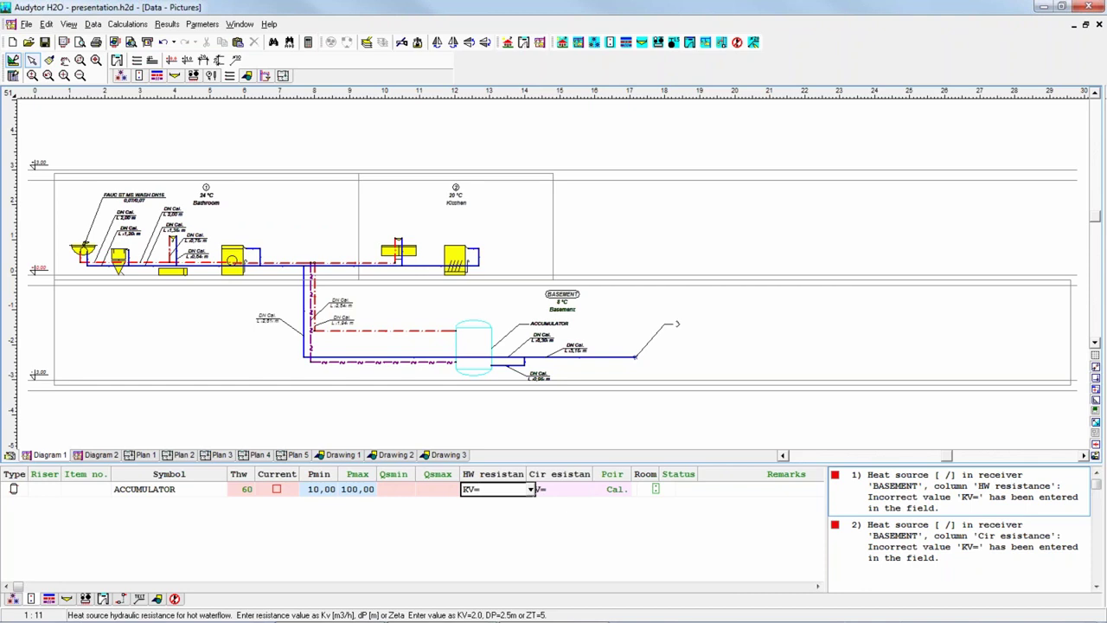
{"action": "type", "text": "6"}
{"action": "key", "text": "Tab"}
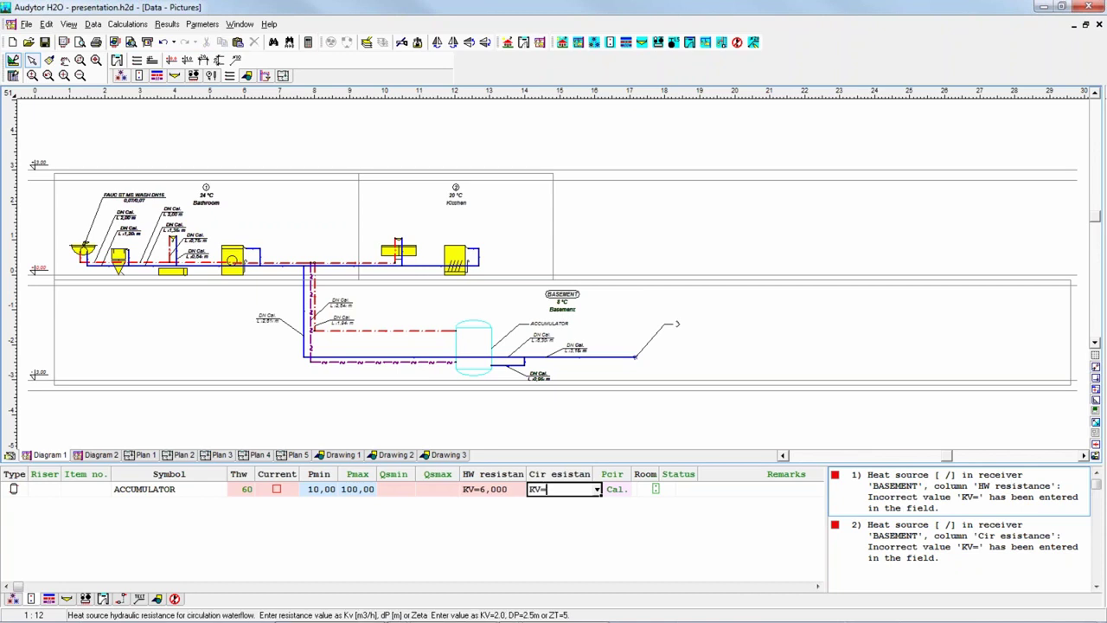
{"action": "type", "text": "6"}
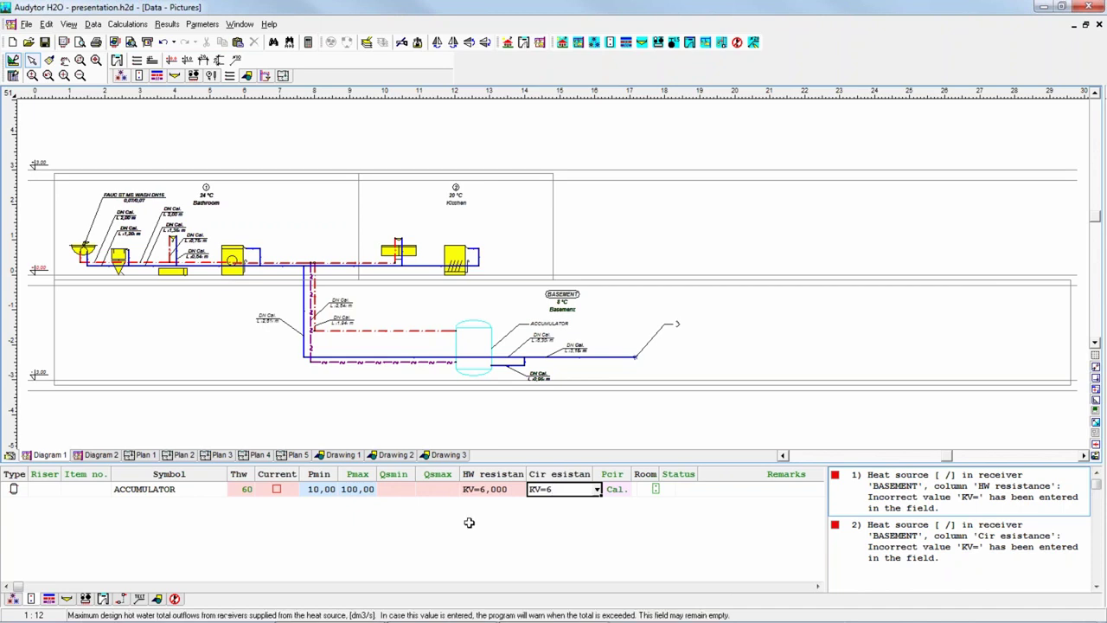
{"action": "left_click", "coordinate": [714, 489]}
Recalculate the installation, review the full error list, and return to the diagram
{"action": "key", "text": "F9"}
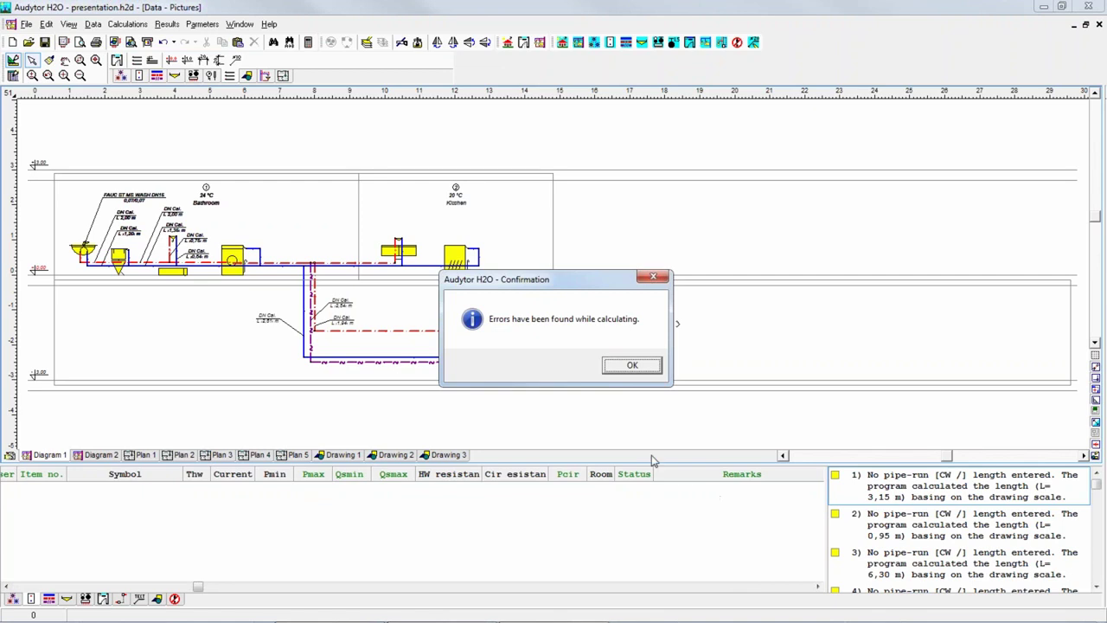
{"action": "left_click", "coordinate": [628, 365]}
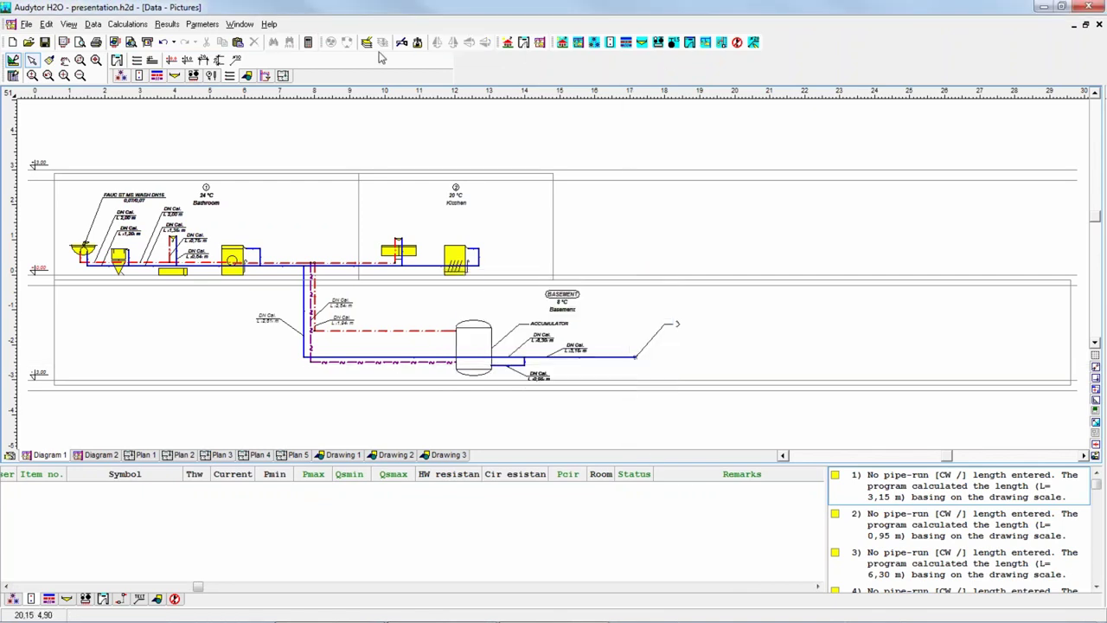
{"action": "left_click", "coordinate": [737, 41]}
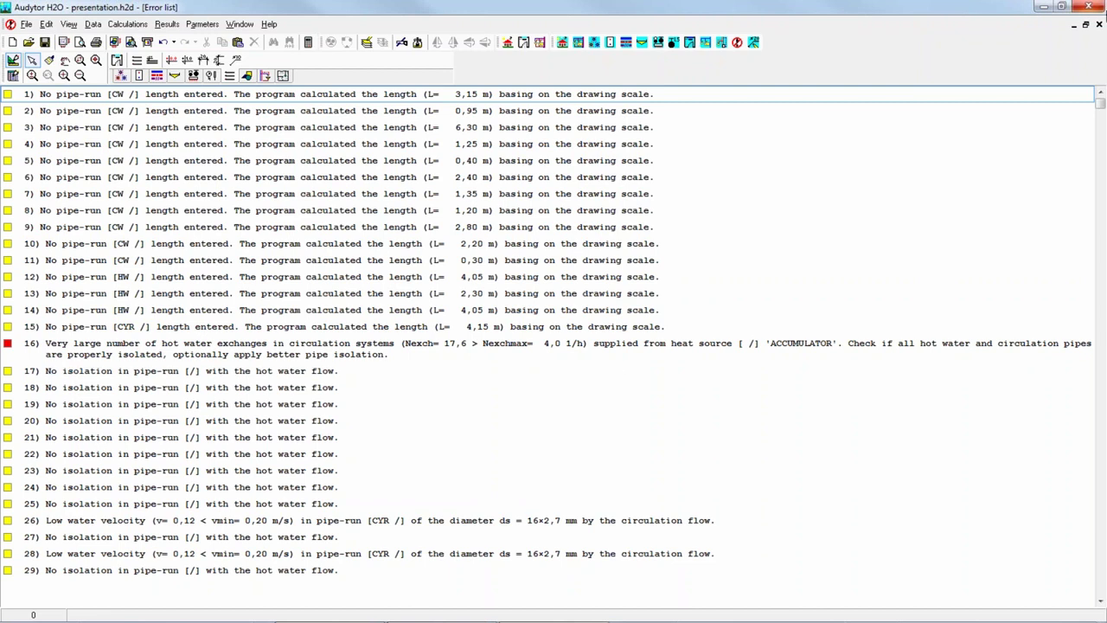
{"action": "left_click", "coordinate": [1099, 25]}
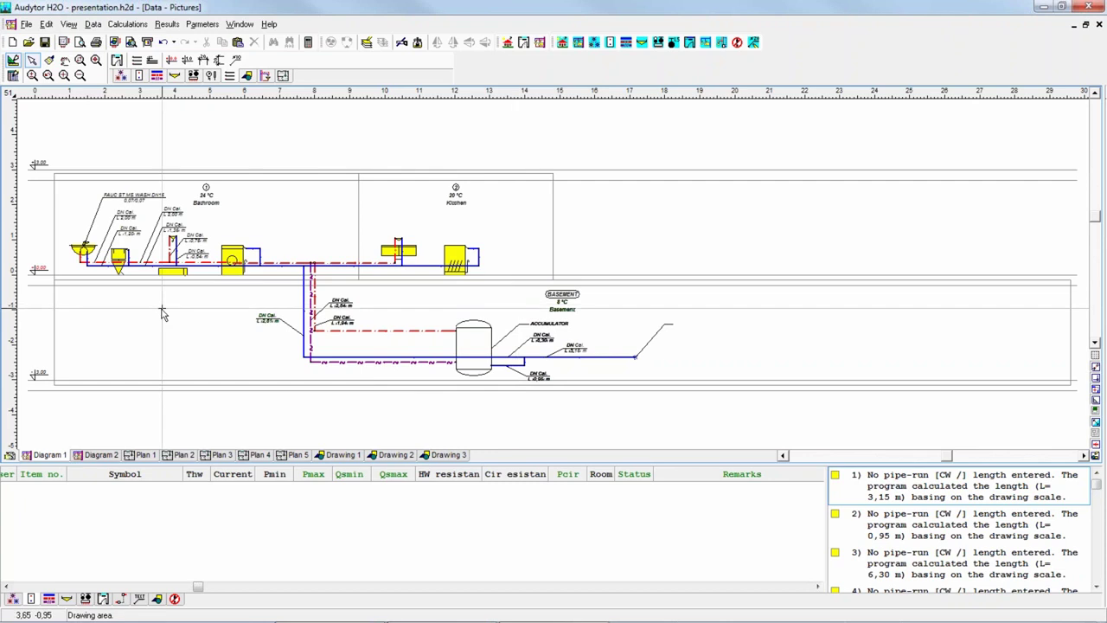
Open the graphical results and examine the calculated pipe diameters from the bathroom down to the accumulator and the cold water source
{"action": "scroll", "coordinate": [163, 310], "scroll_direction": "up", "scroll_amount": 3}
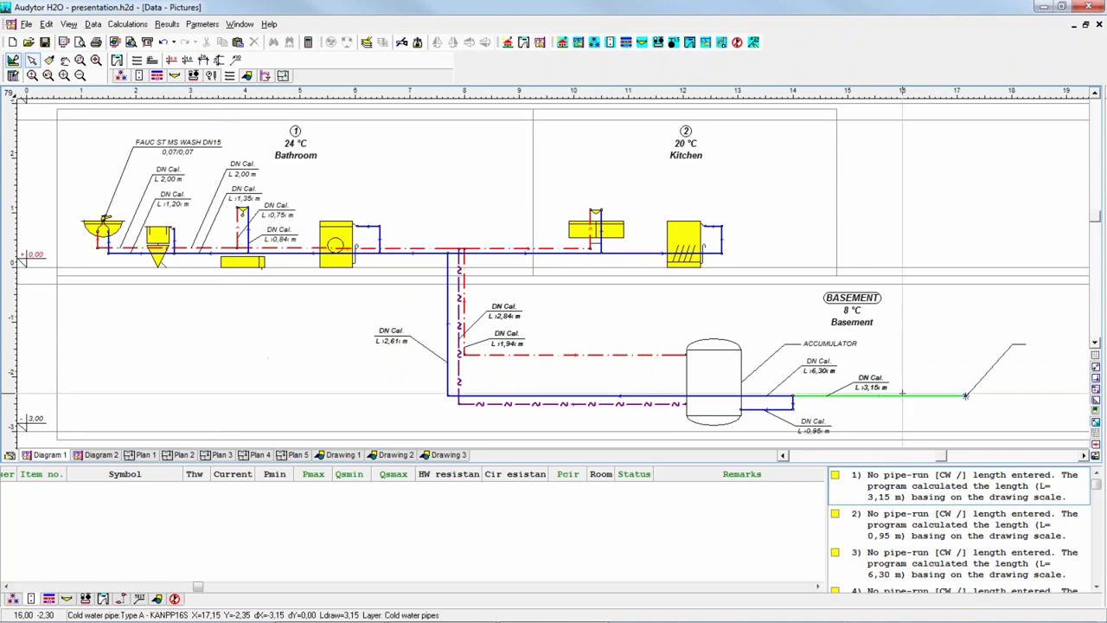
{"action": "key", "text": "F9"}
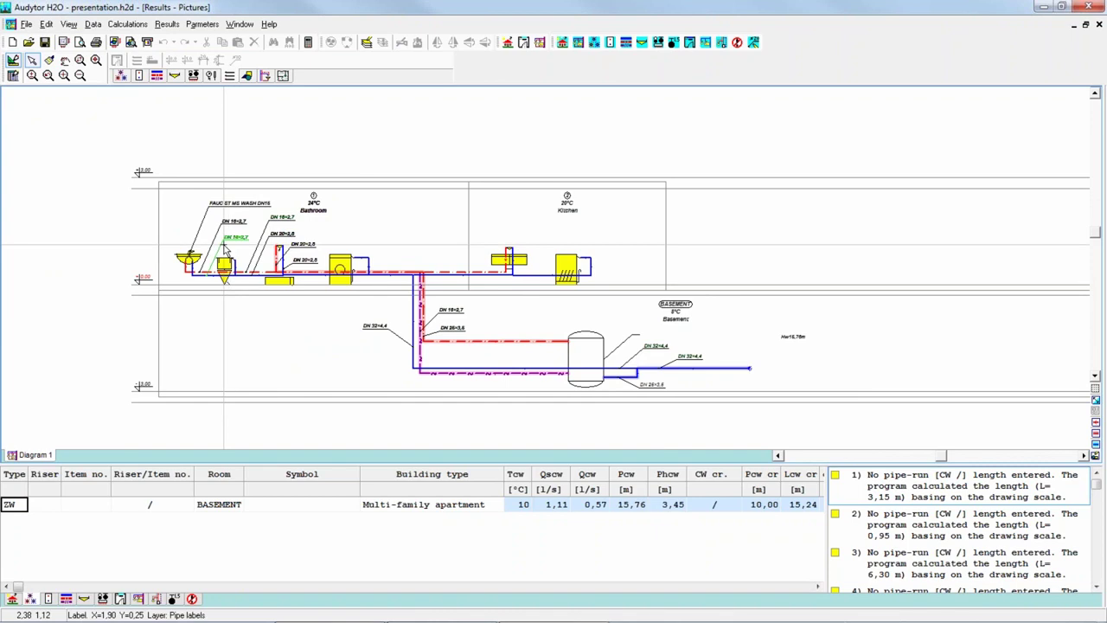
{"action": "scroll", "coordinate": [223, 250], "scroll_direction": "up", "scroll_amount": 3}
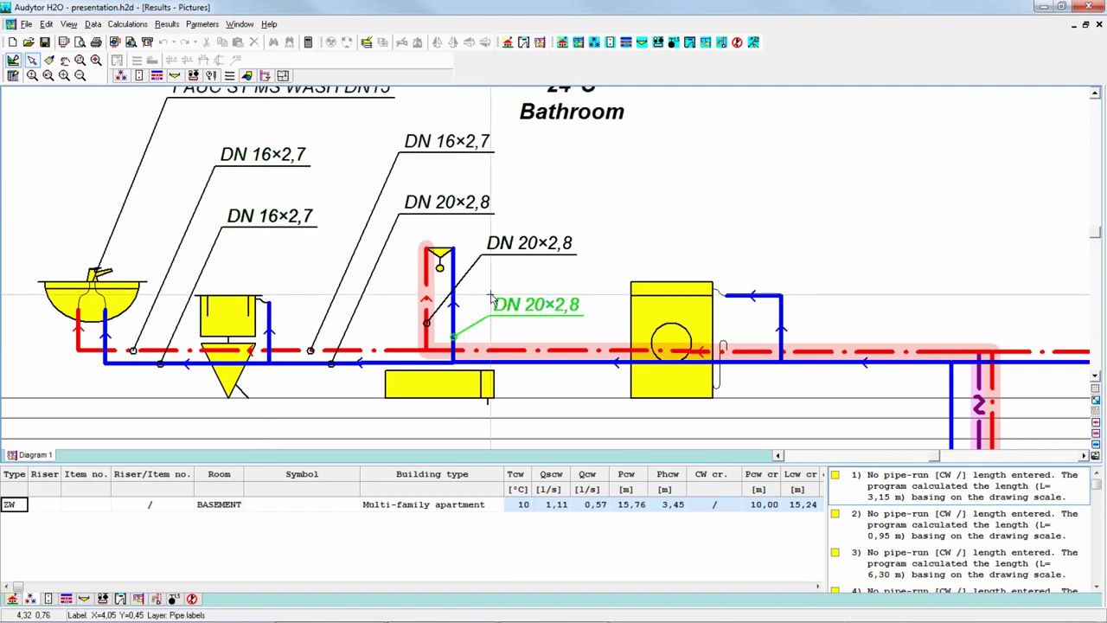
{"action": "mouse_move", "coordinate": [917, 406]}
{"action": "middle_mouse_down"}
{"action": "mouse_move", "coordinate": [545, 317]}
{"action": "mouse_move", "coordinate": [540, 339]}
{"action": "mouse_move", "coordinate": [516, 301]}
{"action": "middle_mouse_up"}
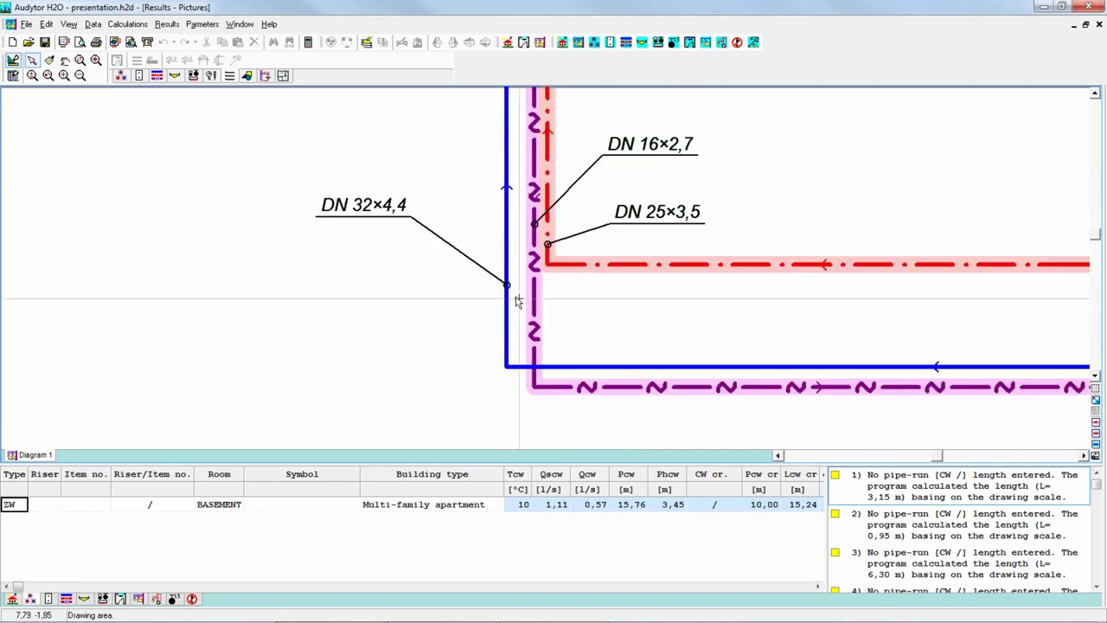
{"action": "scroll", "coordinate": [818, 372], "scroll_direction": "right", "scroll_amount": 5}
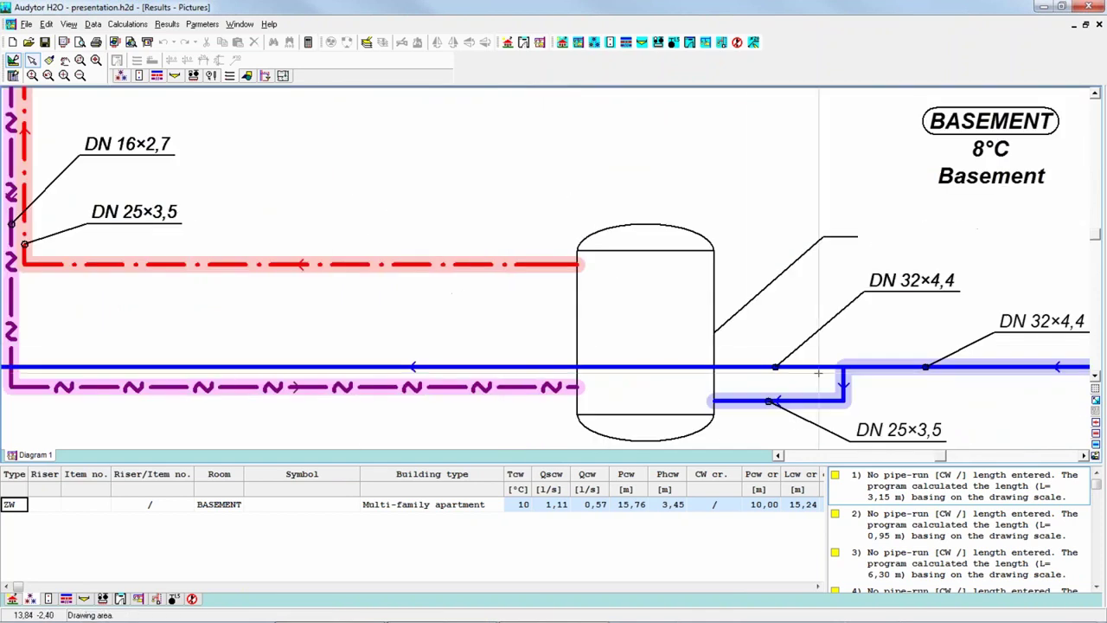
{"action": "middle_click_drag", "start_coordinate": [818, 371], "coordinate": [677, 311]}
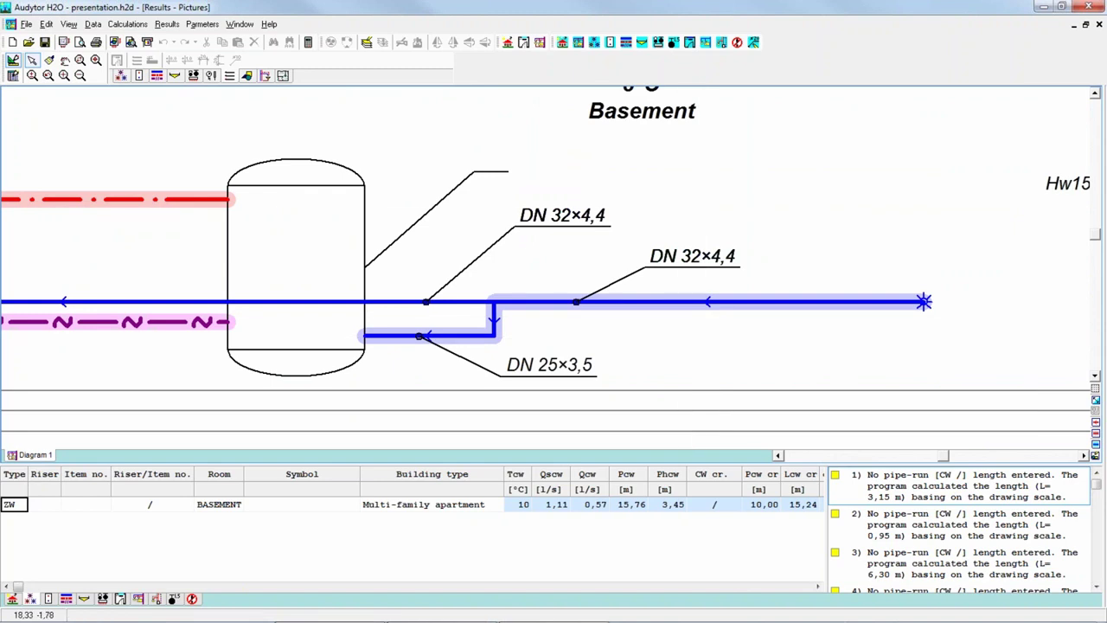
{"action": "middle_click_drag", "start_coordinate": [907, 255], "coordinate": [749, 246]}
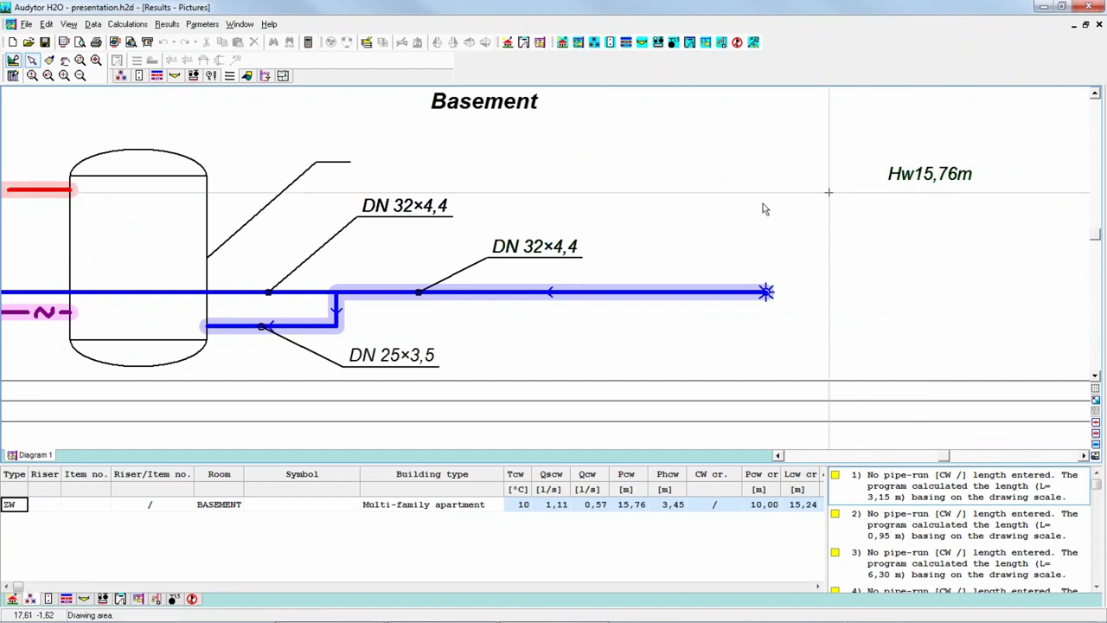
Examine the highlighted circuit on the results diagram from the cold water source through the accumulator up to the shower
{"action": "scroll", "coordinate": [709, 214], "scroll_direction": "left", "scroll_amount": 3}
{"action": "scroll", "coordinate": [794, 261], "scroll_direction": "down", "scroll_amount": 2}
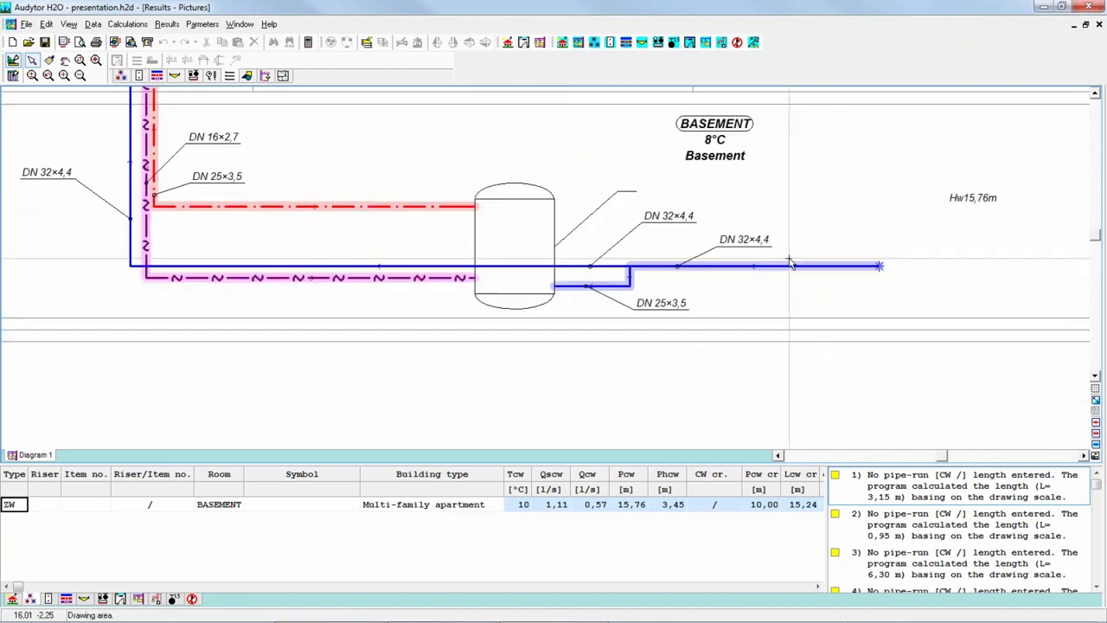
{"action": "scroll", "coordinate": [792, 264], "scroll_direction": "down", "scroll_amount": 1}
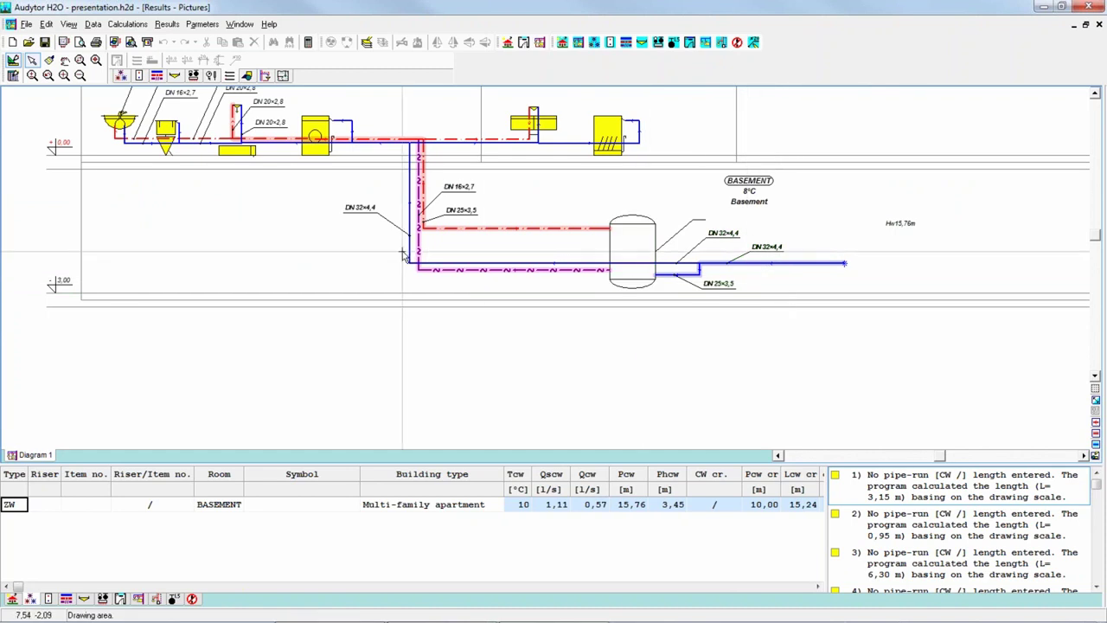
{"action": "middle_click_drag", "start_coordinate": [381, 218], "coordinate": [364, 217]}
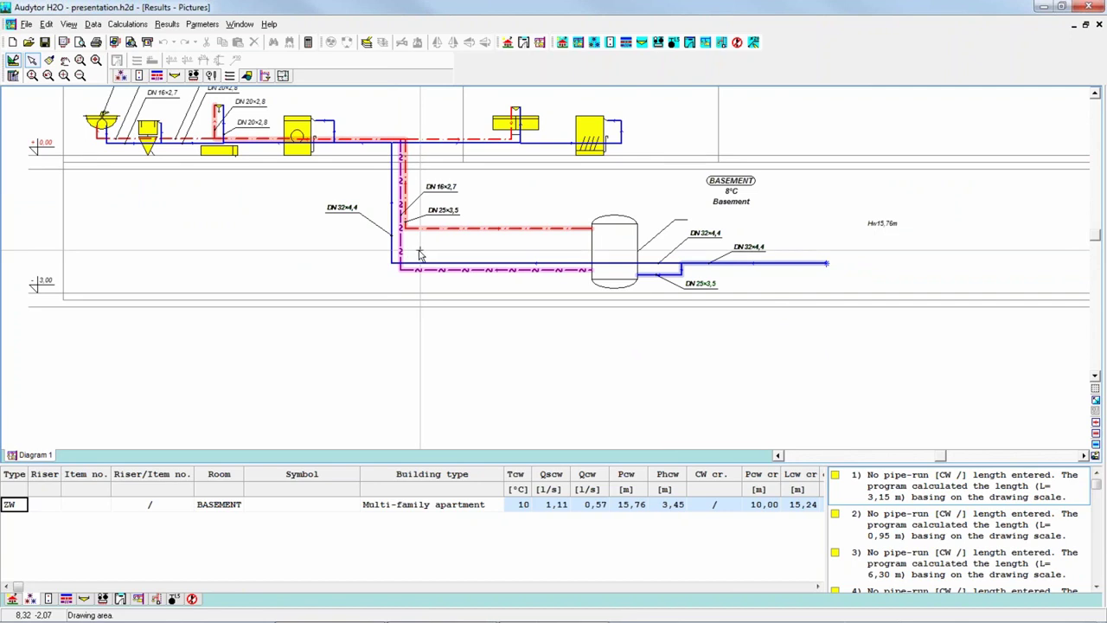
{"action": "scroll", "coordinate": [420, 250], "scroll_direction": "up", "scroll_amount": 5}
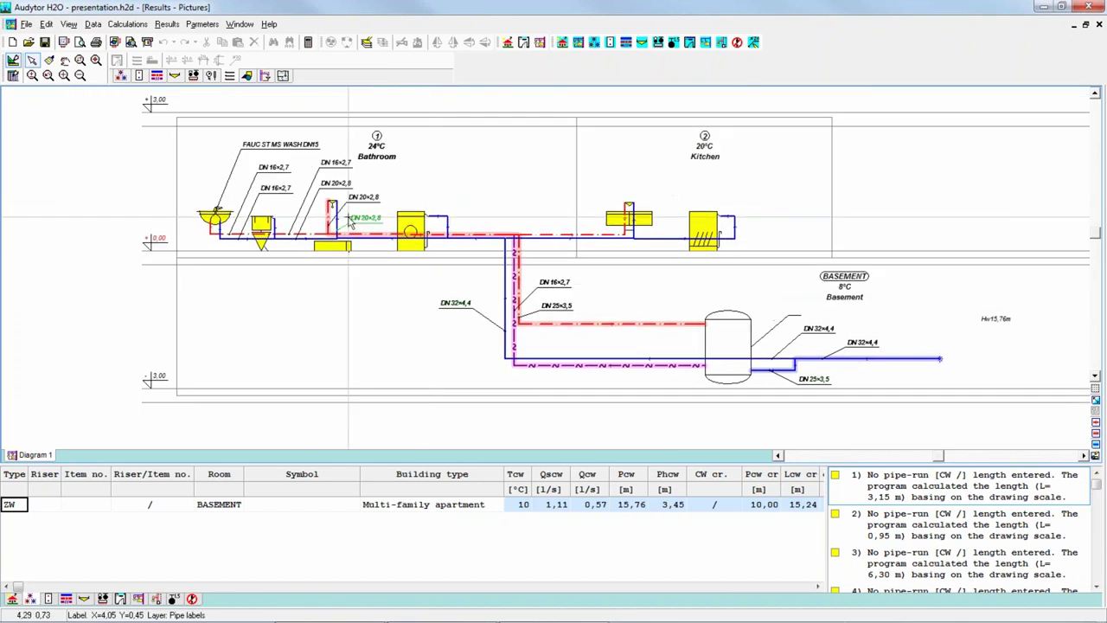
{"action": "scroll", "coordinate": [305, 192], "scroll_direction": "up", "scroll_amount": 2}
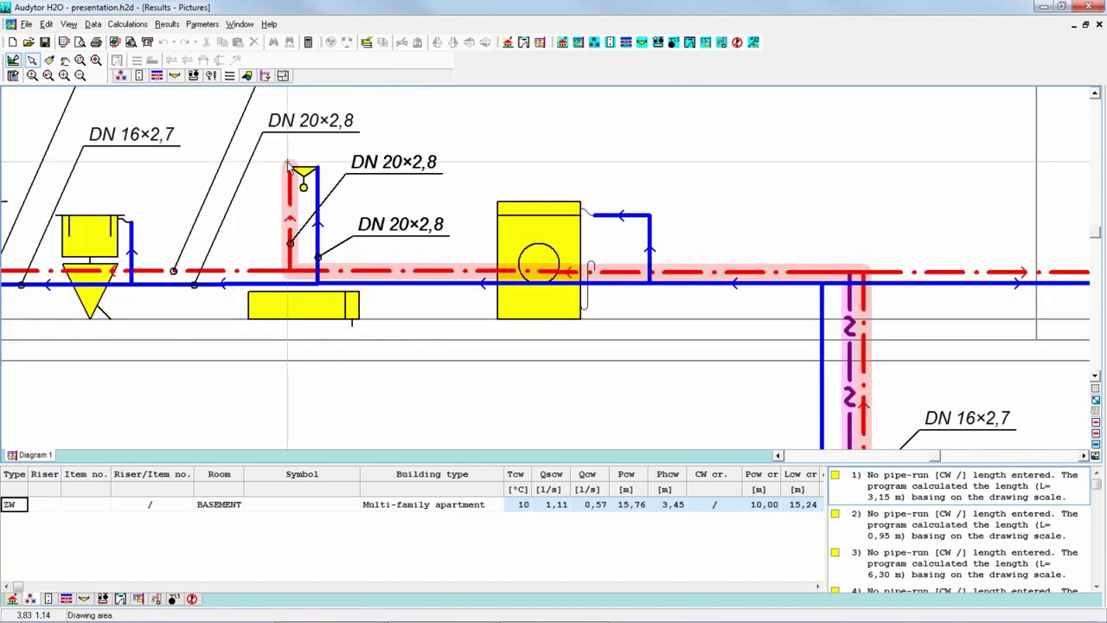
{"action": "scroll", "coordinate": [305, 192], "scroll_direction": "down", "scroll_amount": 4}
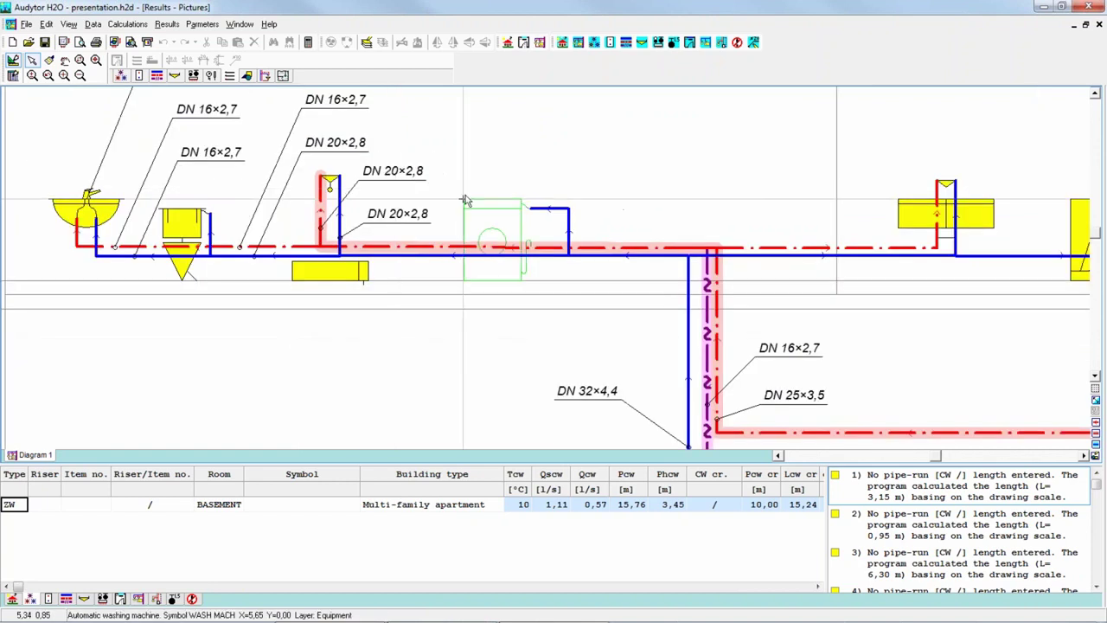
{"action": "scroll", "coordinate": [466, 191], "scroll_direction": "down", "scroll_amount": 1}
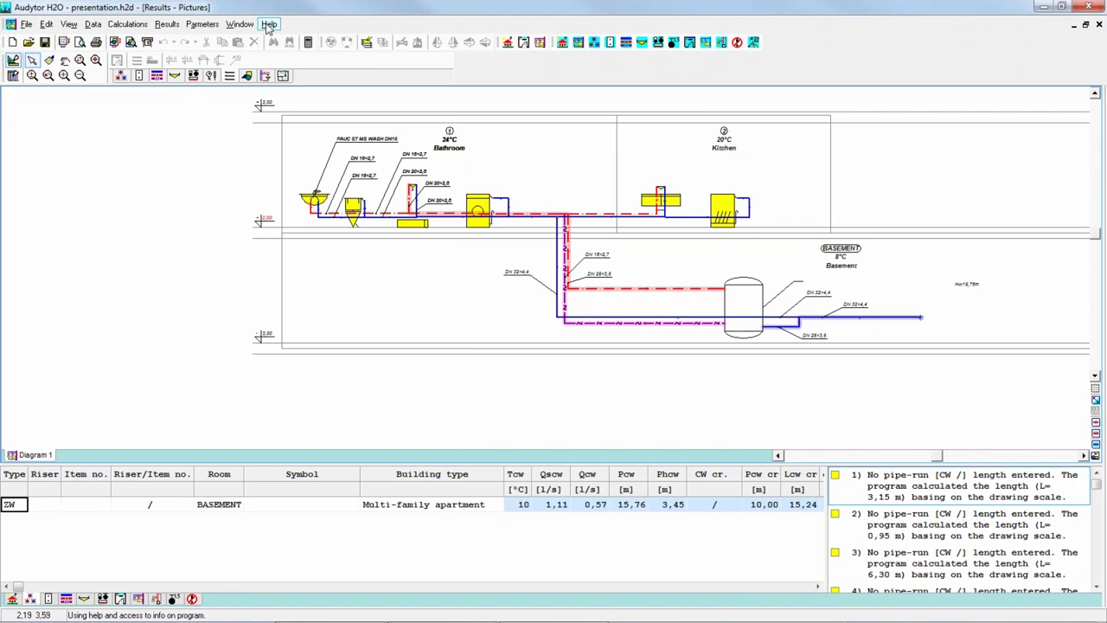
Open the general calculation results and check the cold water source's disposable pressure
{"action": "left_click", "coordinate": [165, 28]}
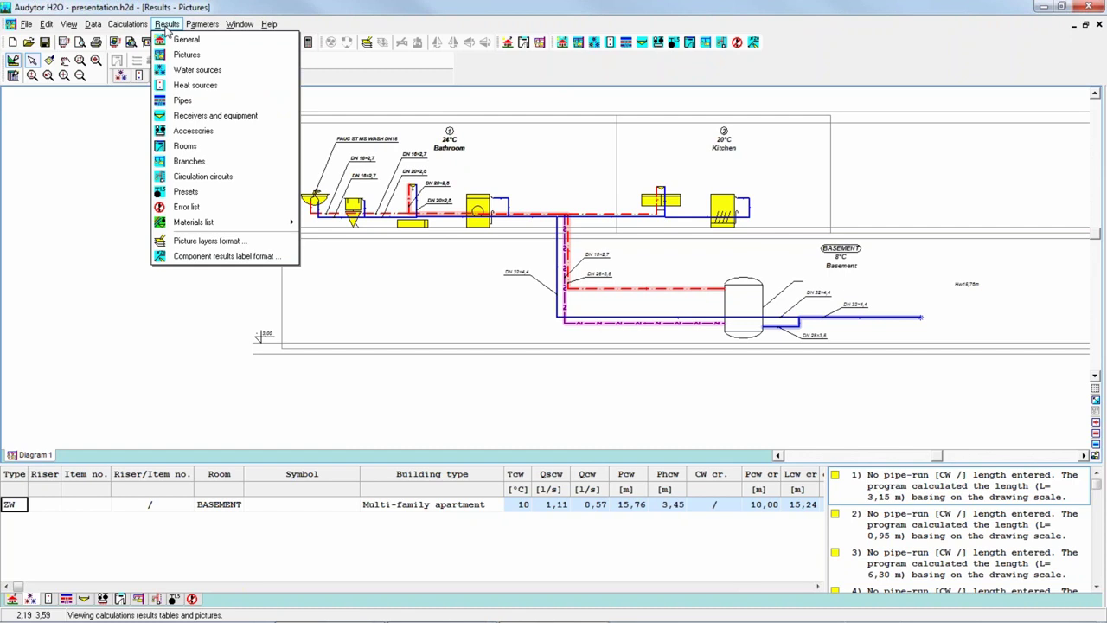
{"action": "left_click", "coordinate": [212, 41]}
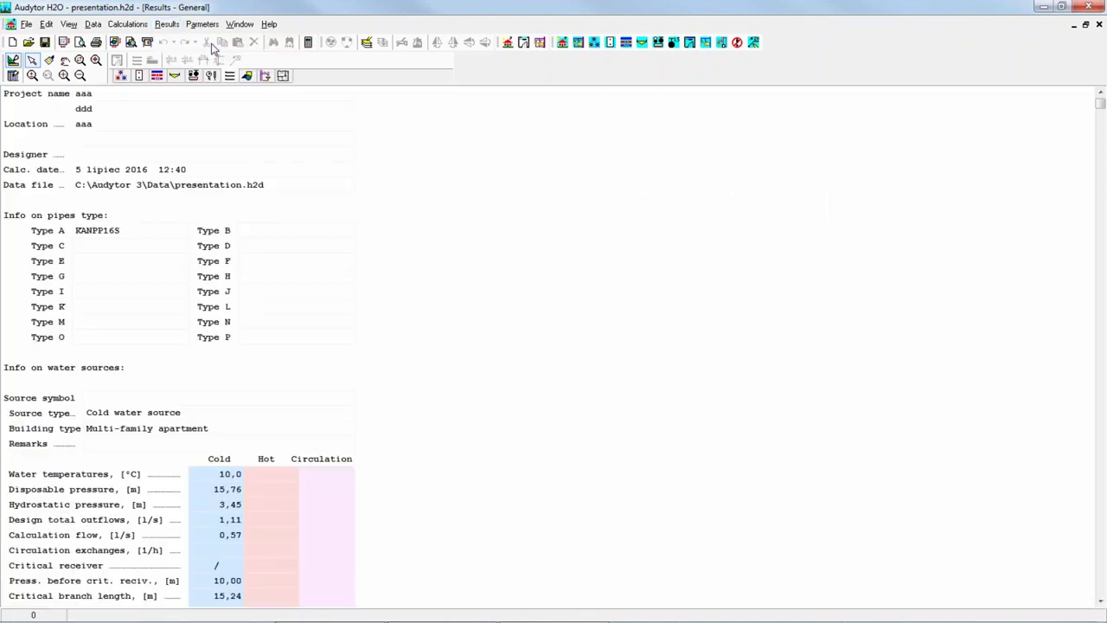
{"action": "left_click", "coordinate": [321, 306]}
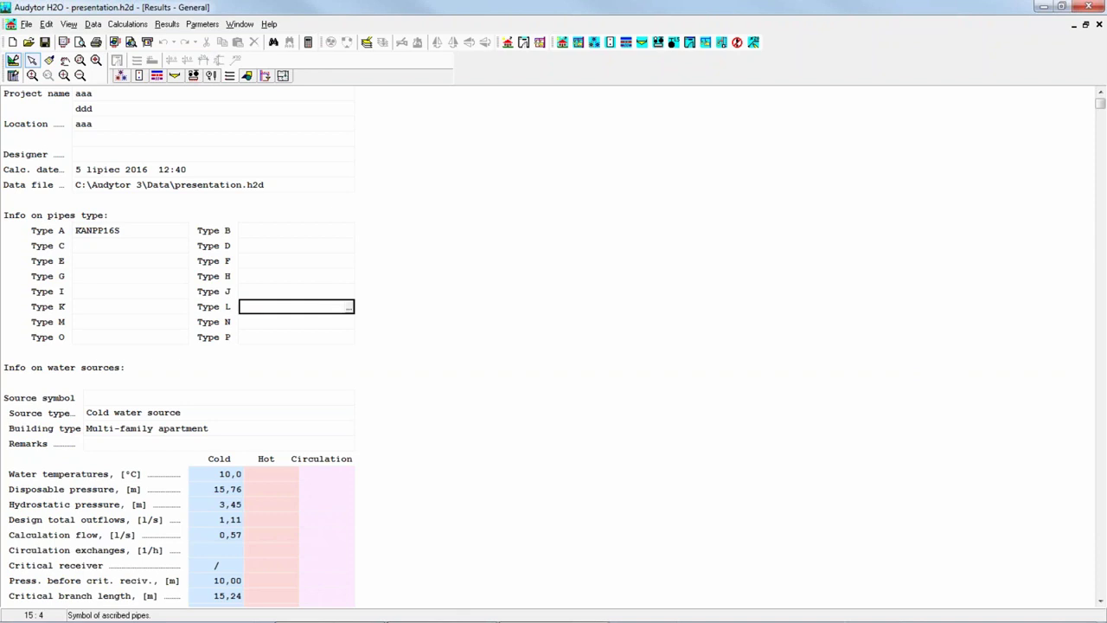
{"action": "scroll", "coordinate": [326, 297], "scroll_direction": "down", "scroll_amount": 1}
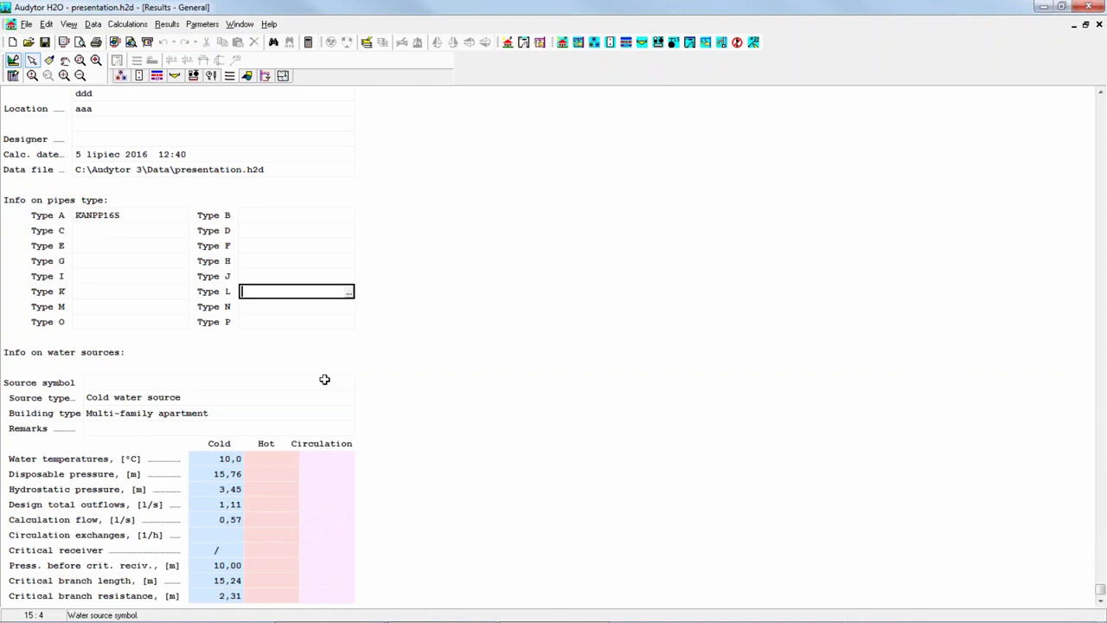
{"action": "left_click", "coordinate": [215, 474]}
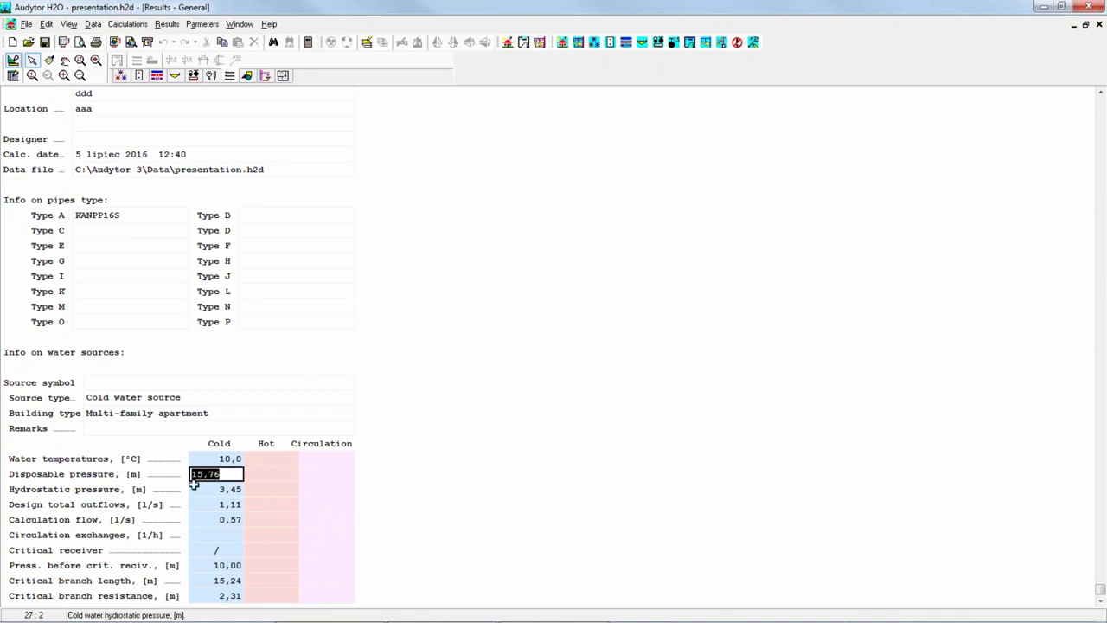
{"action": "left_click", "coordinate": [224, 474]}
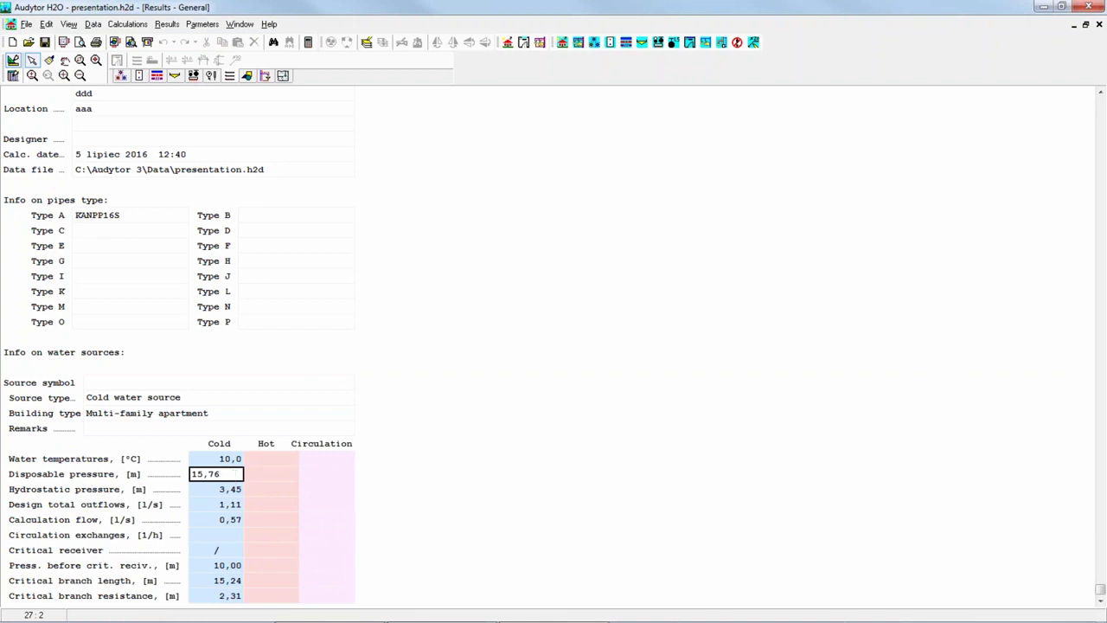
Open the water sources results table and review it, followed by the heat sources results table
{"action": "left_click", "coordinate": [167, 24]}
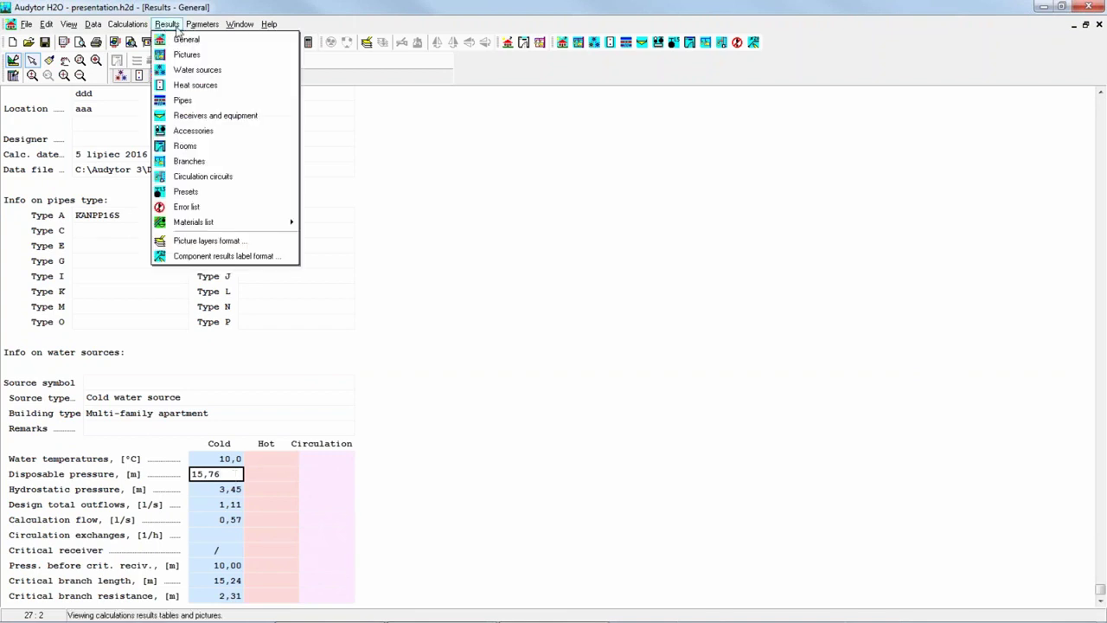
{"action": "left_click", "coordinate": [192, 72]}
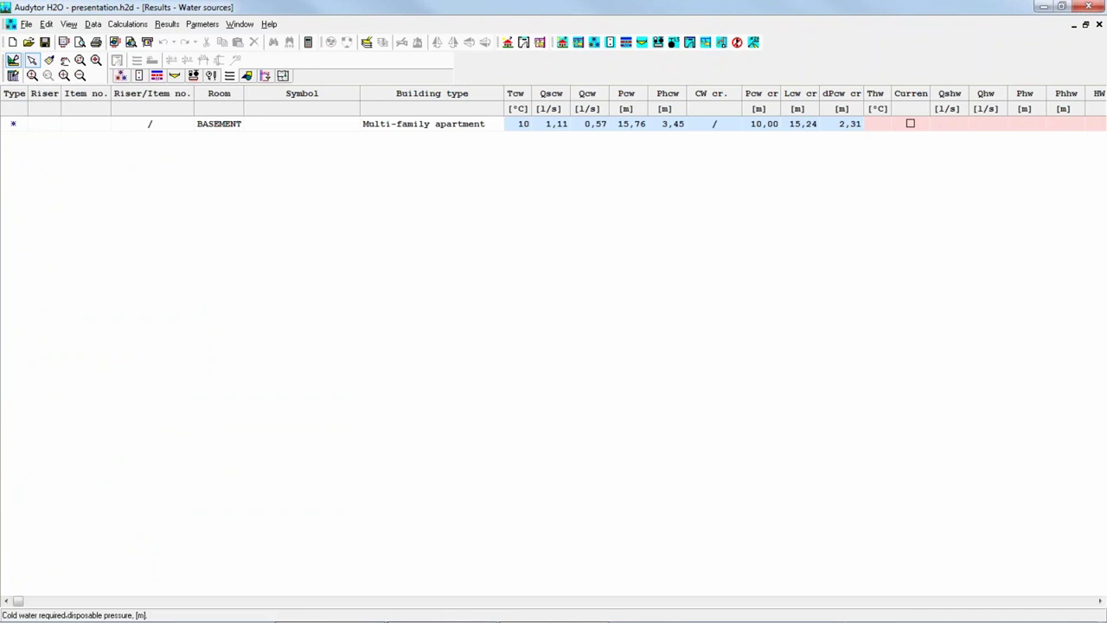
{"action": "left_click", "coordinate": [167, 24]}
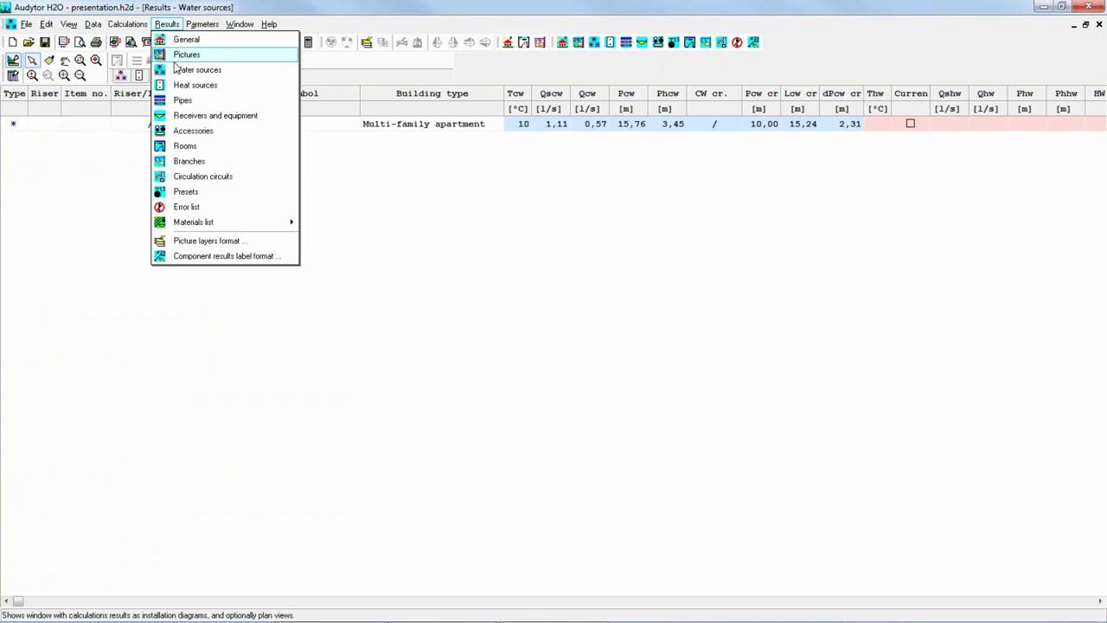
{"action": "left_click", "coordinate": [199, 85]}
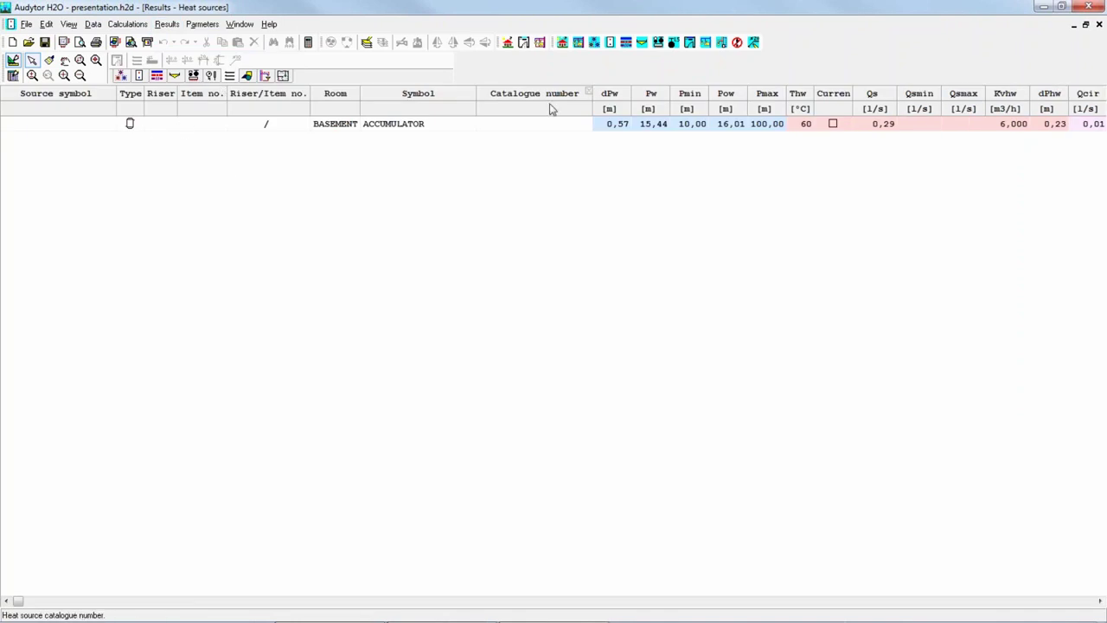
Review the pipes results table, and close the open results tables to return to the results diagram
{"action": "left_click", "coordinate": [167, 23]}
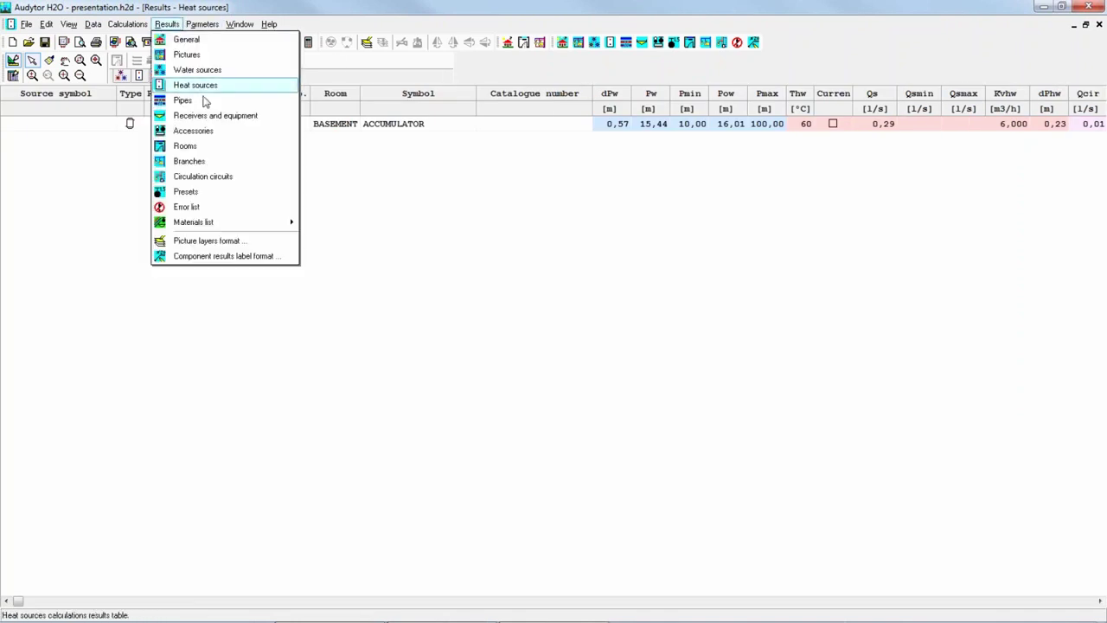
{"action": "left_click", "coordinate": [208, 100]}
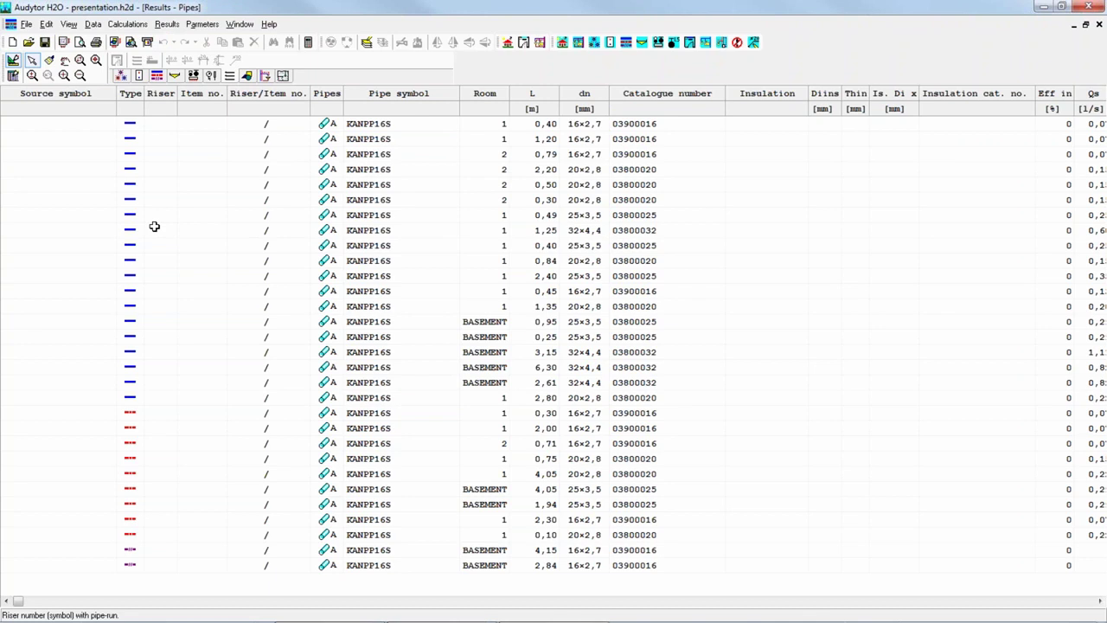
{"action": "left_click", "coordinate": [1098, 25]}
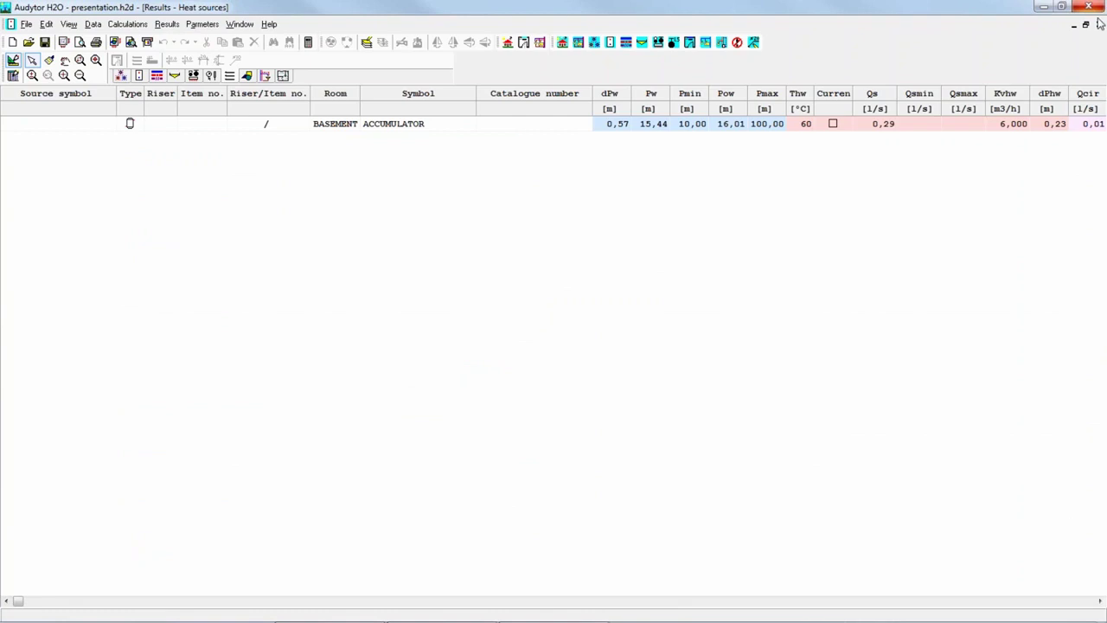
{"action": "left_click", "coordinate": [1099, 25]}
{"action": "left_click", "coordinate": [1098, 25]}
{"action": "left_click", "coordinate": [1099, 25]}
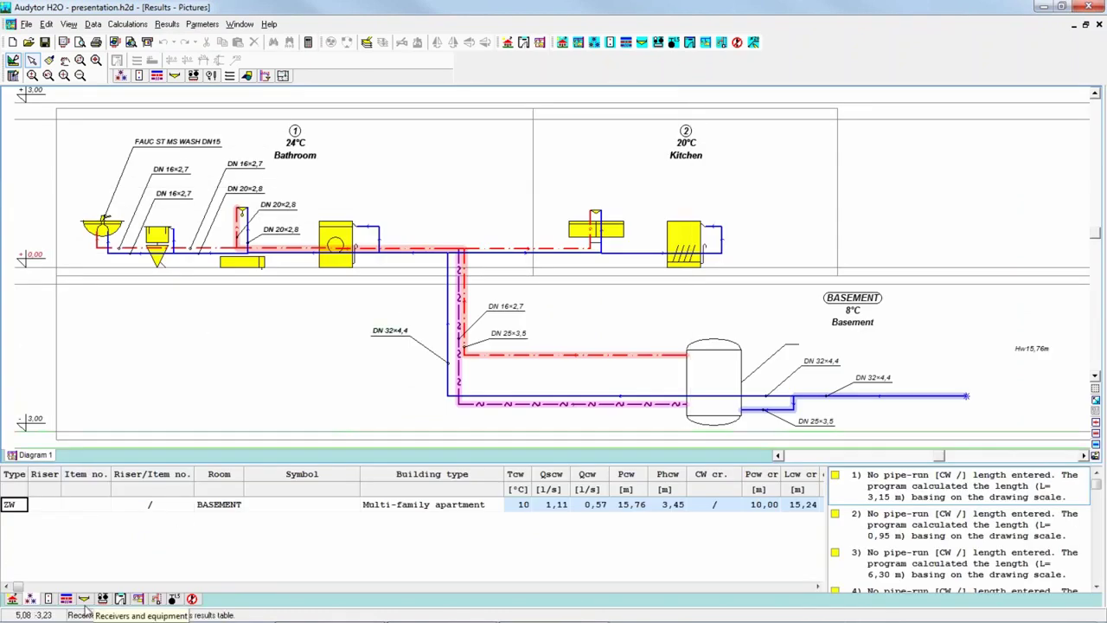
Show the pipes table below the results diagram and go through its rows to locate each pipe-run in the drawing
{"action": "left_click", "coordinate": [12, 599]}
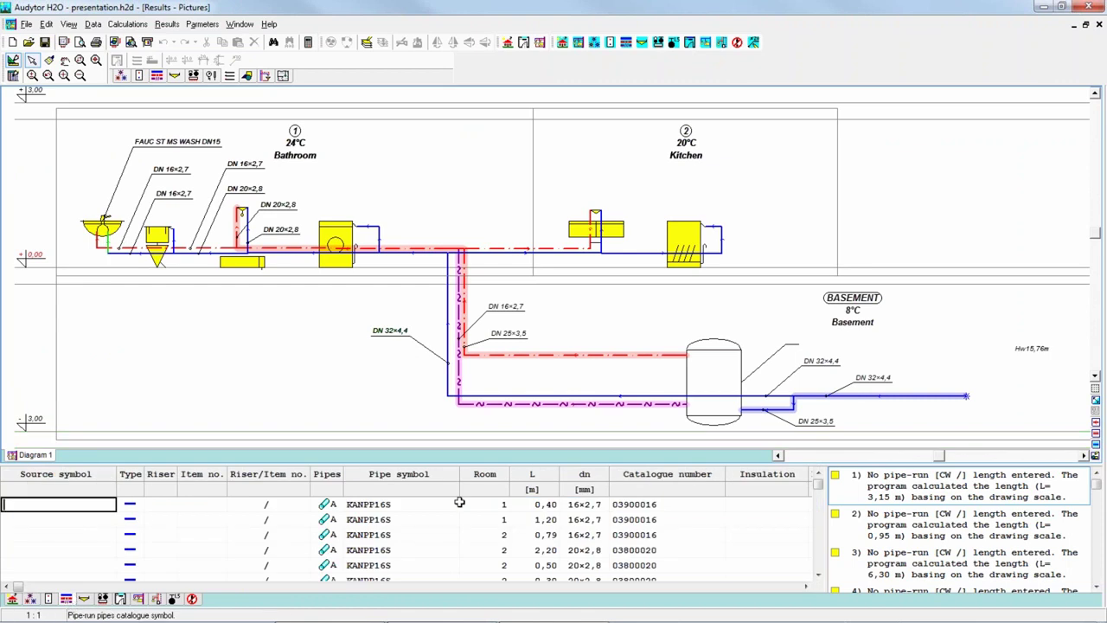
{"action": "left_click", "coordinate": [160, 520]}
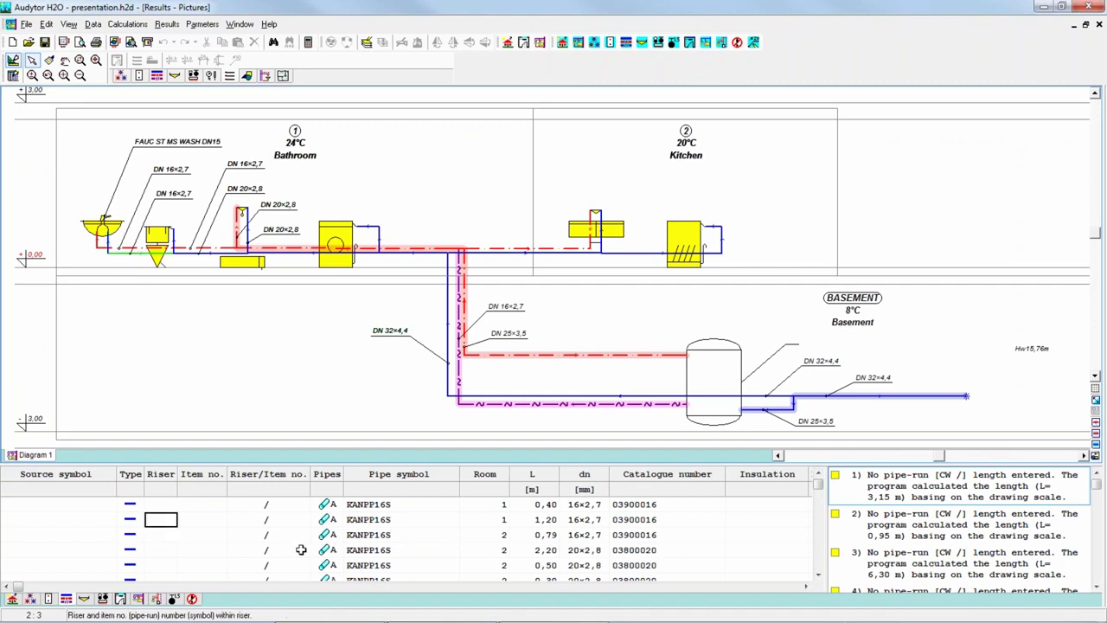
{"action": "key", "text": "shift+Tab"}
{"action": "key", "text": "shift+Tab"}
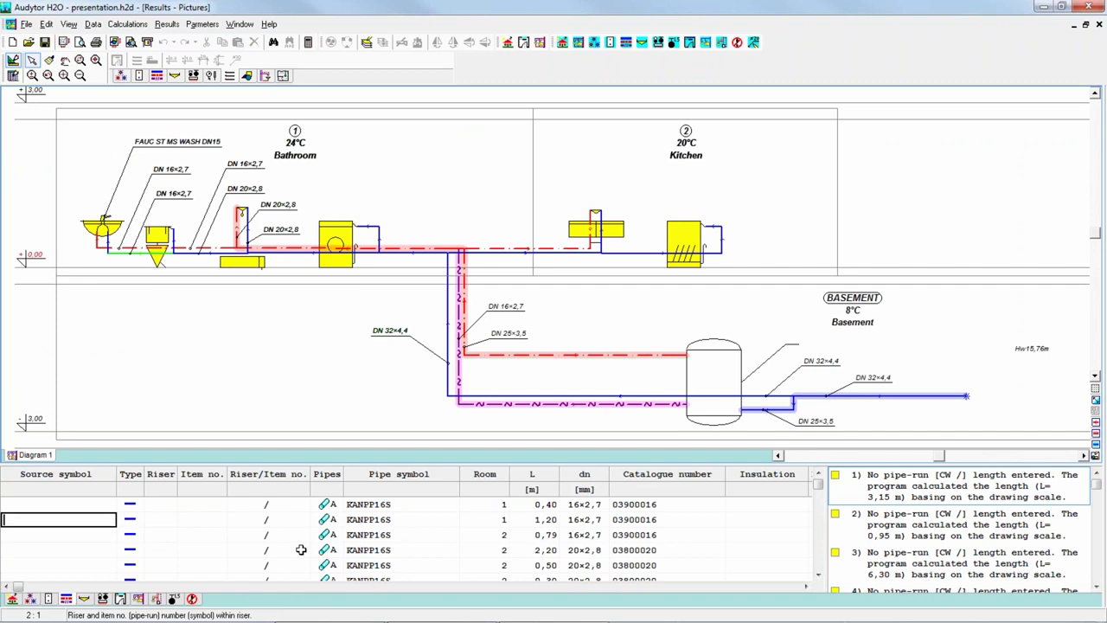
{"action": "key", "text": "Down"}
{"action": "key", "text": "Down"}
{"action": "key", "text": "Down"}
{"action": "key", "text": "Down"}
{"action": "key", "text": "Down"}
{"action": "key", "text": "Down"}
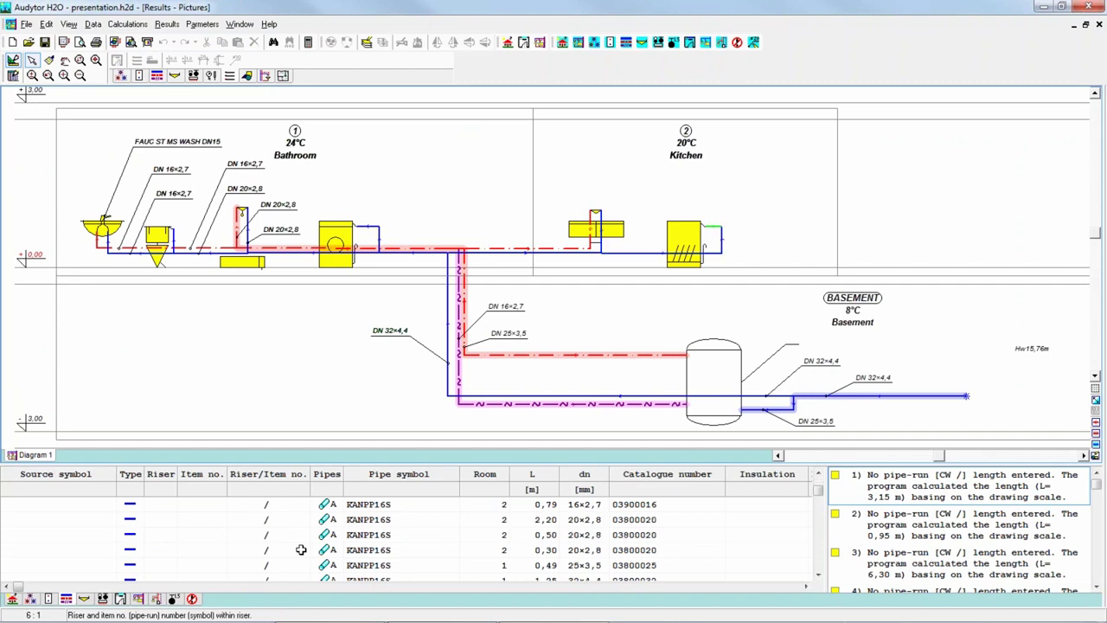
{"action": "key", "text": "Down"}
{"action": "key", "text": "Down"}
{"action": "key", "text": "Down"}
{"action": "key", "text": "Down"}
{"action": "key", "text": "Down"}
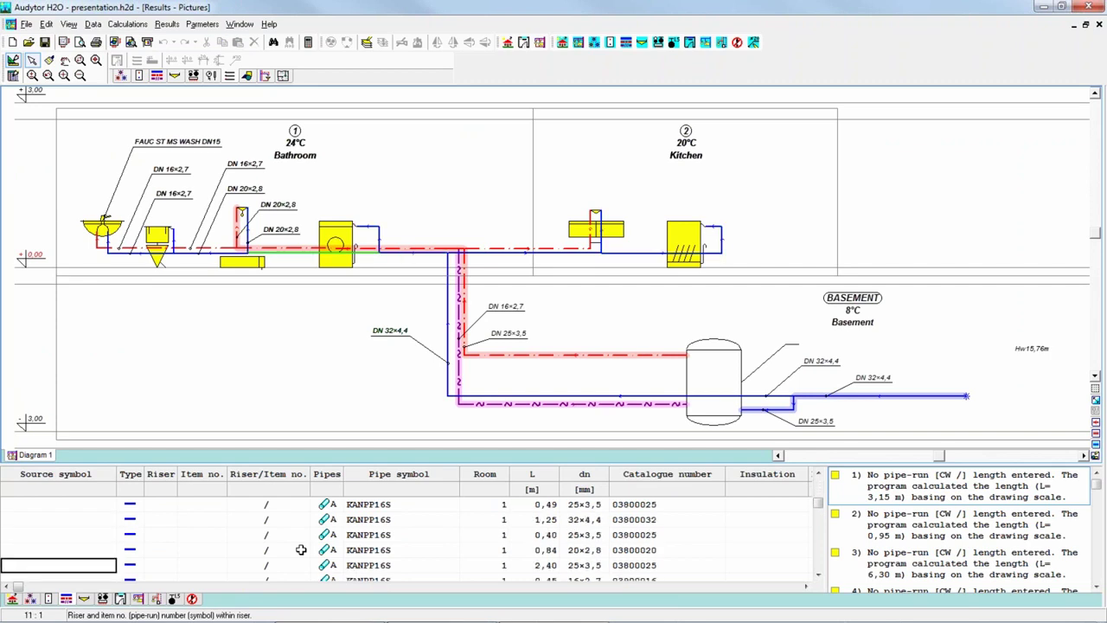
{"action": "key", "text": "Up"}
{"action": "key", "text": "Up"}
{"action": "key", "text": "Up"}
{"action": "key", "text": "Up"}
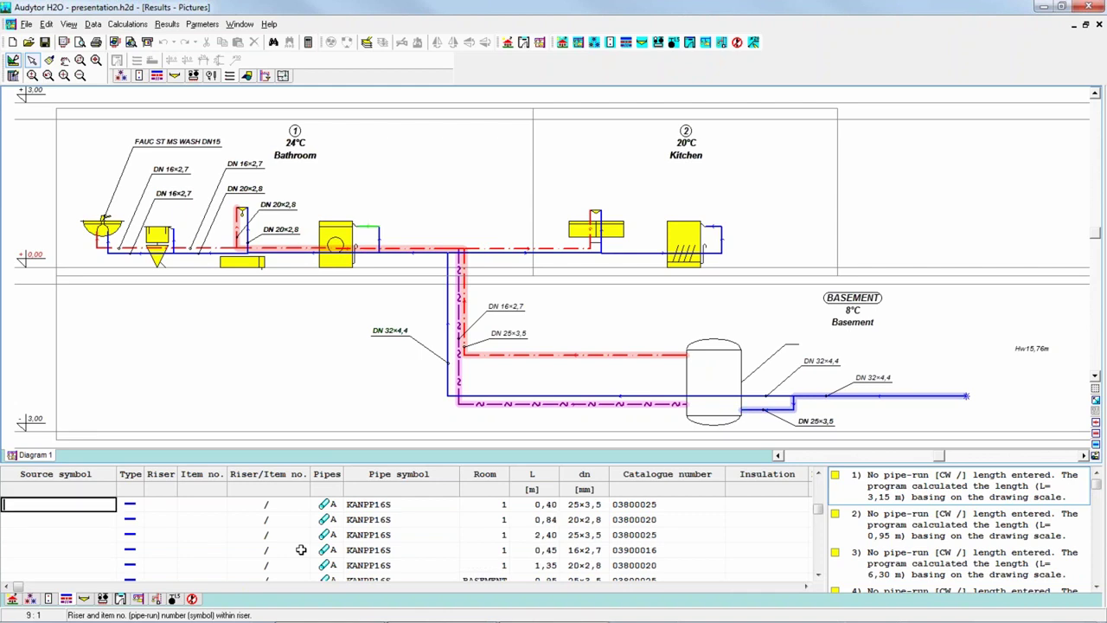
Select the bathroom cold water pipe-run beside the shower in the diagram and review its flow, velocity and pressure drop
{"action": "left_click", "coordinate": [287, 258]}
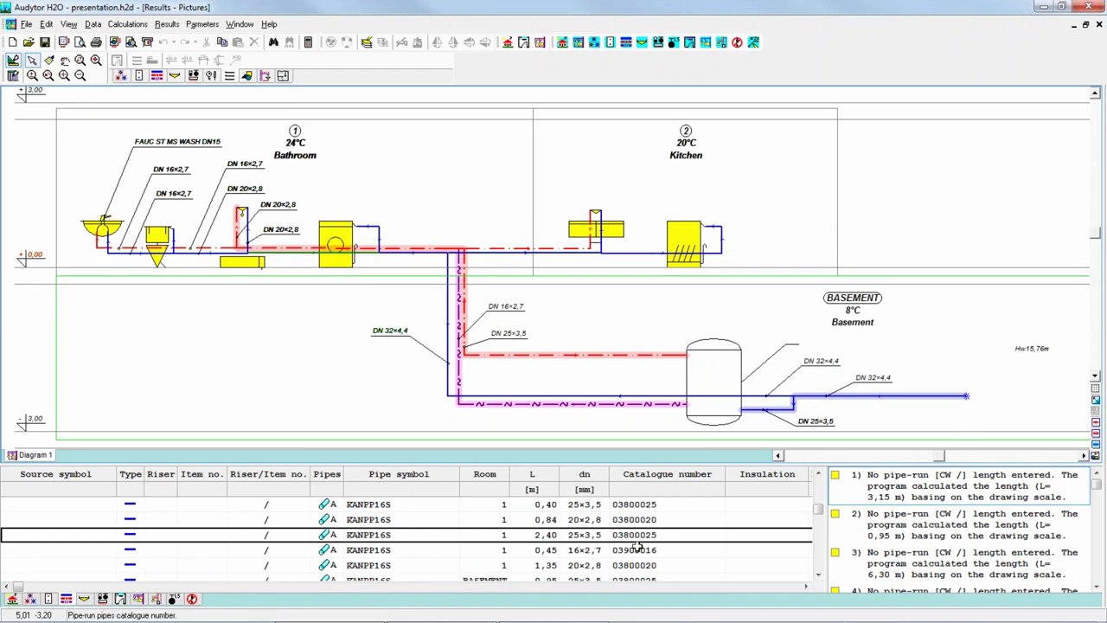
{"action": "left_click", "coordinate": [578, 587]}
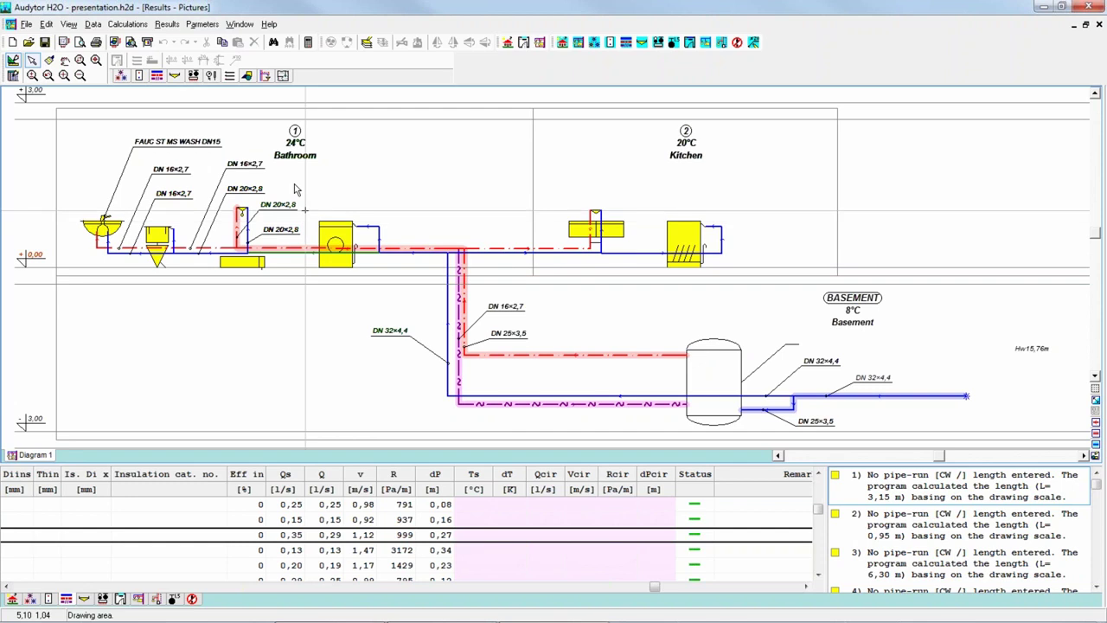
Review the receivers and equipment results table and the accessories results table
{"action": "left_click", "coordinate": [168, 25]}
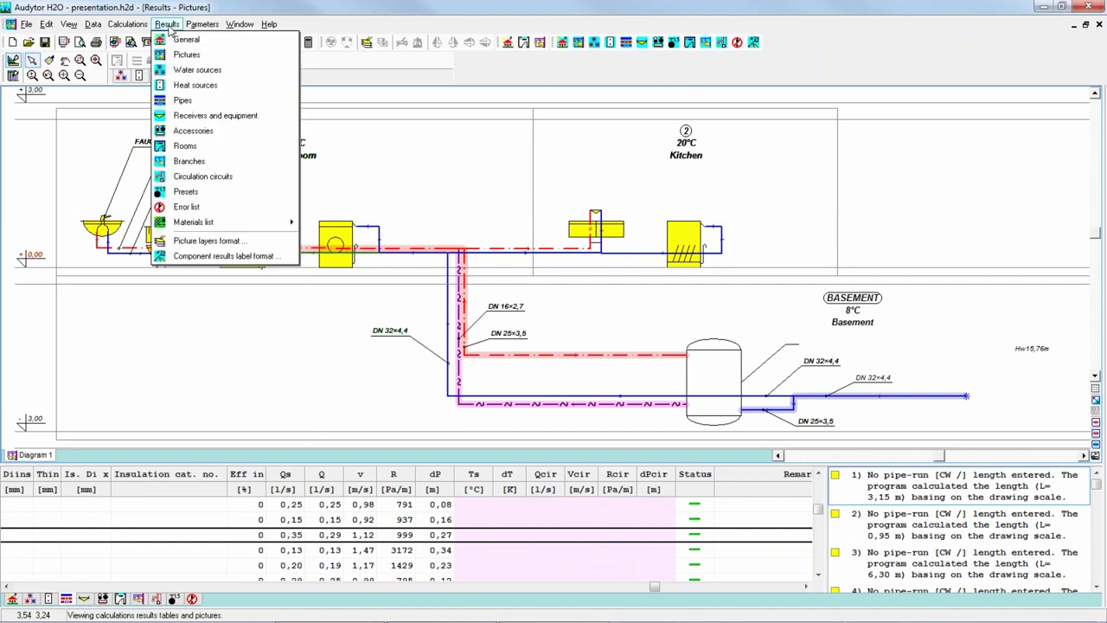
{"action": "left_click", "coordinate": [230, 115]}
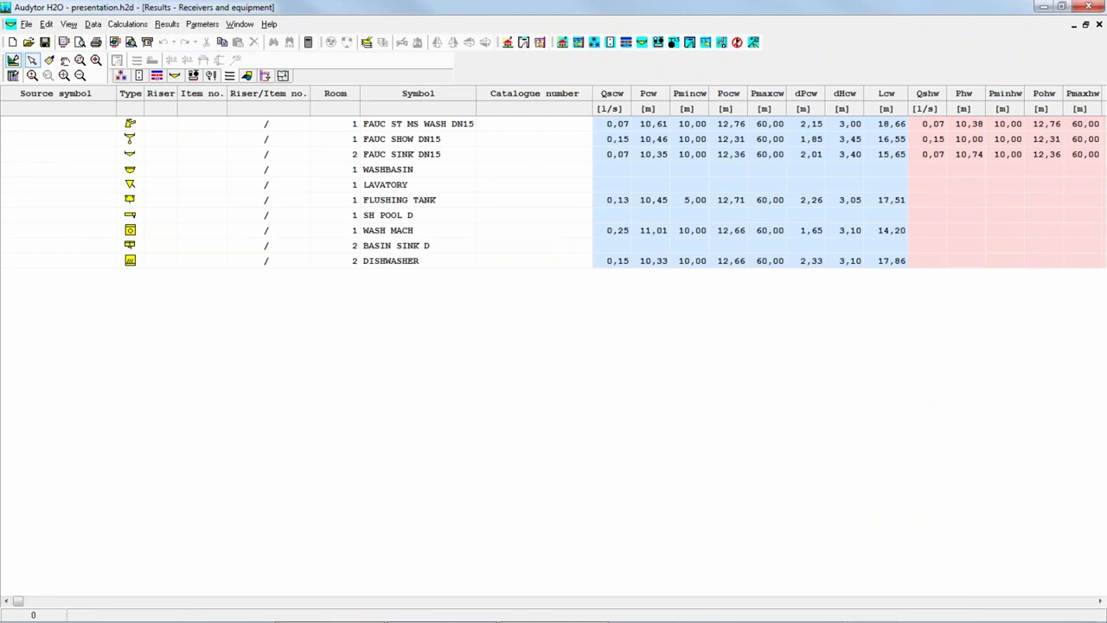
{"action": "left_click", "coordinate": [170, 25]}
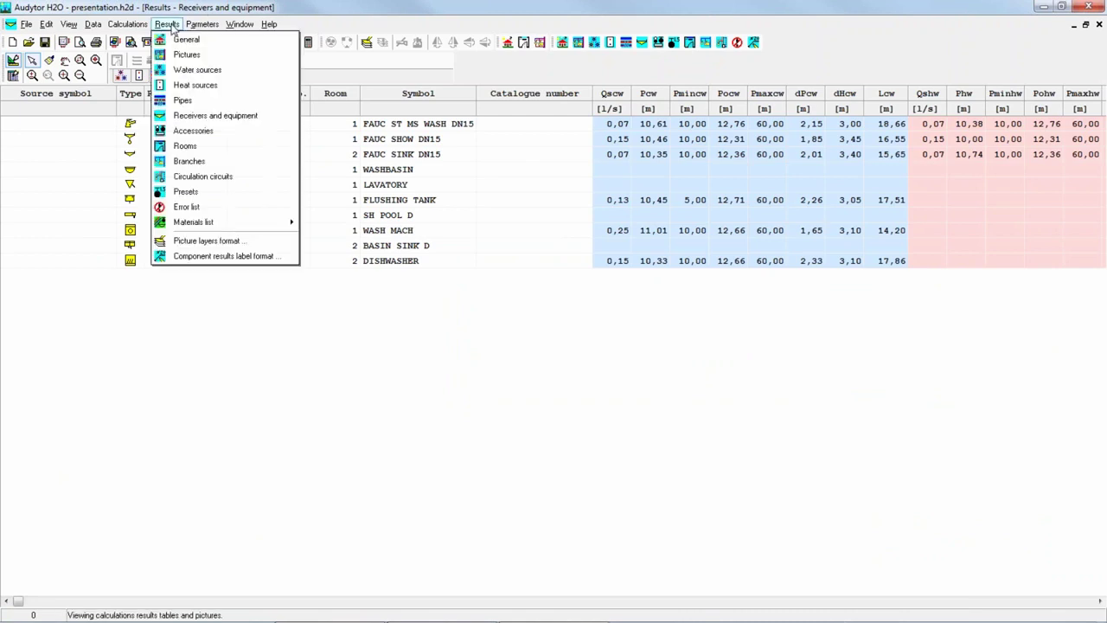
{"action": "left_click", "coordinate": [218, 134]}
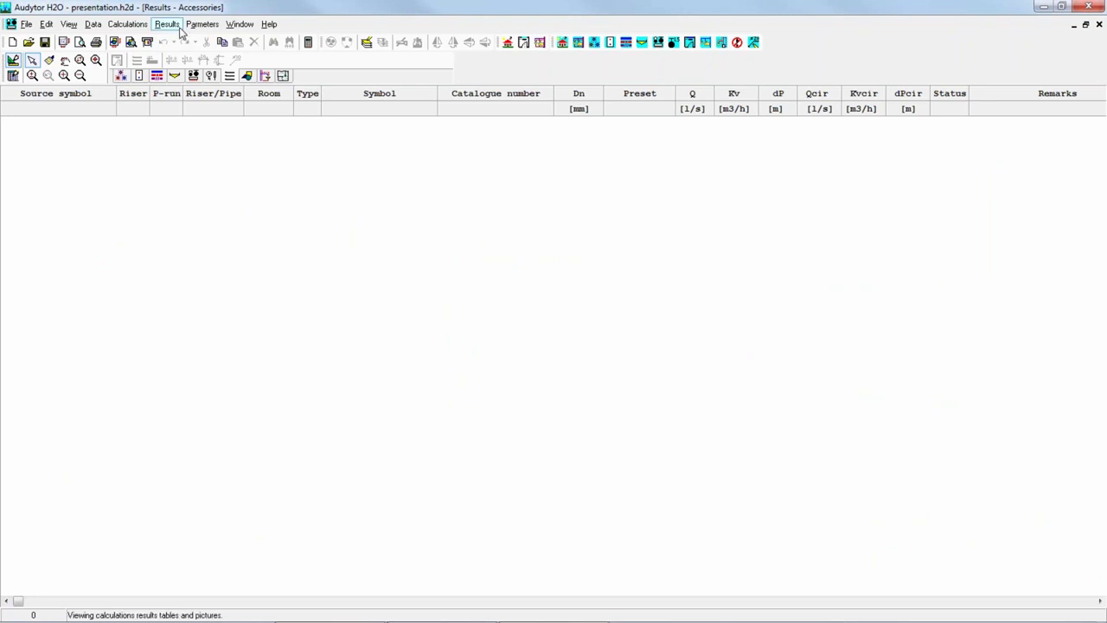
Review the rooms results table and the branches results, including the branch to the critical receiver
{"action": "left_click", "coordinate": [177, 27]}
{"action": "left_click", "coordinate": [219, 147]}
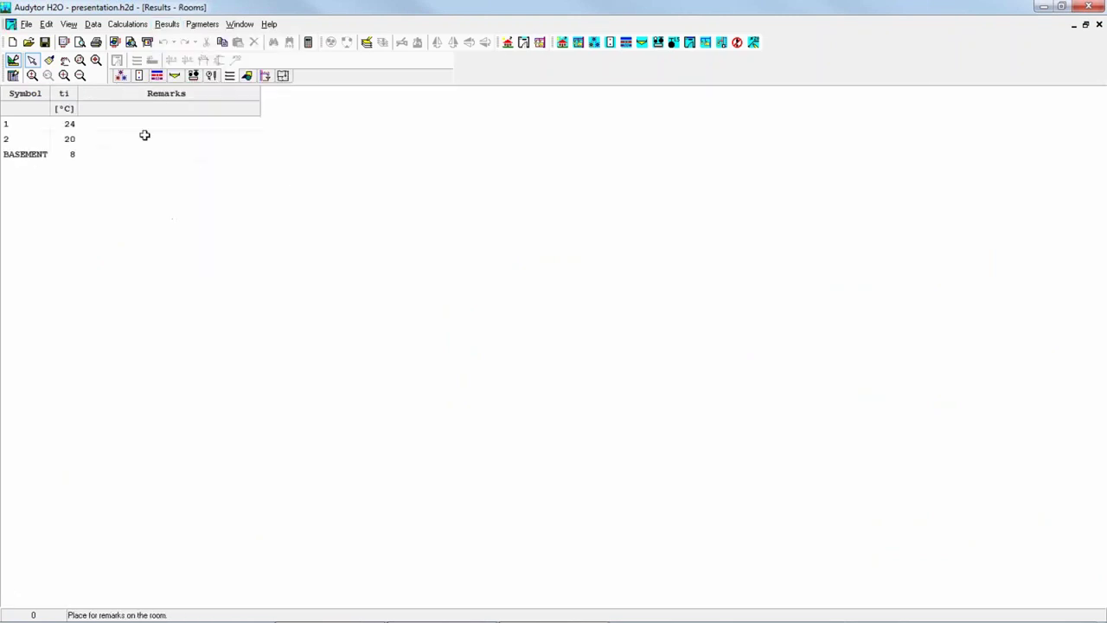
{"action": "left_click", "coordinate": [179, 26]}
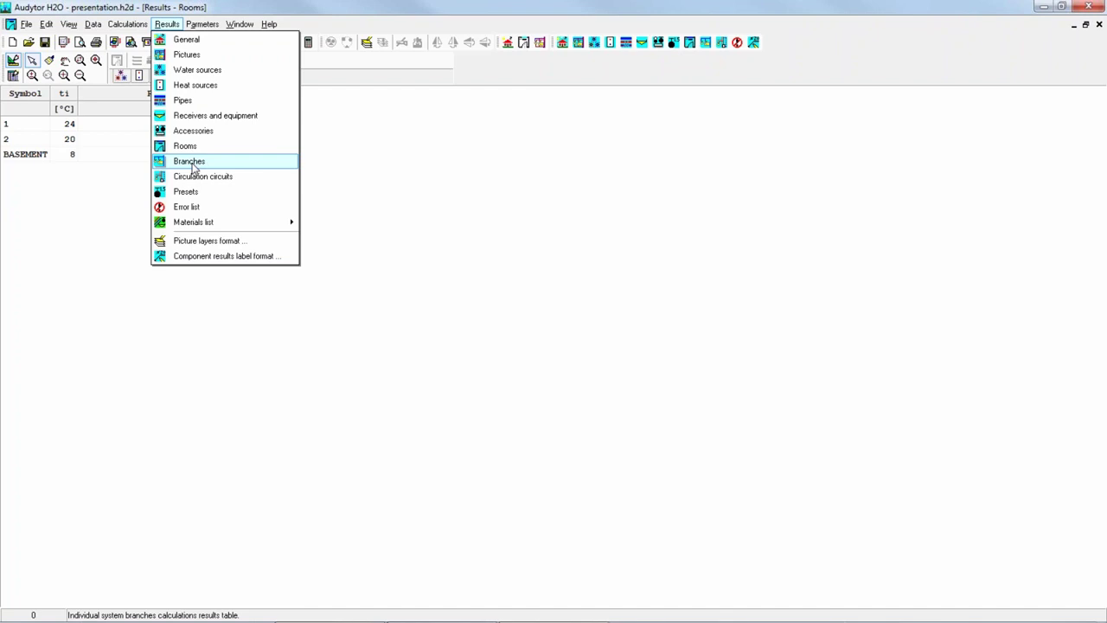
{"action": "left_click", "coordinate": [194, 168]}
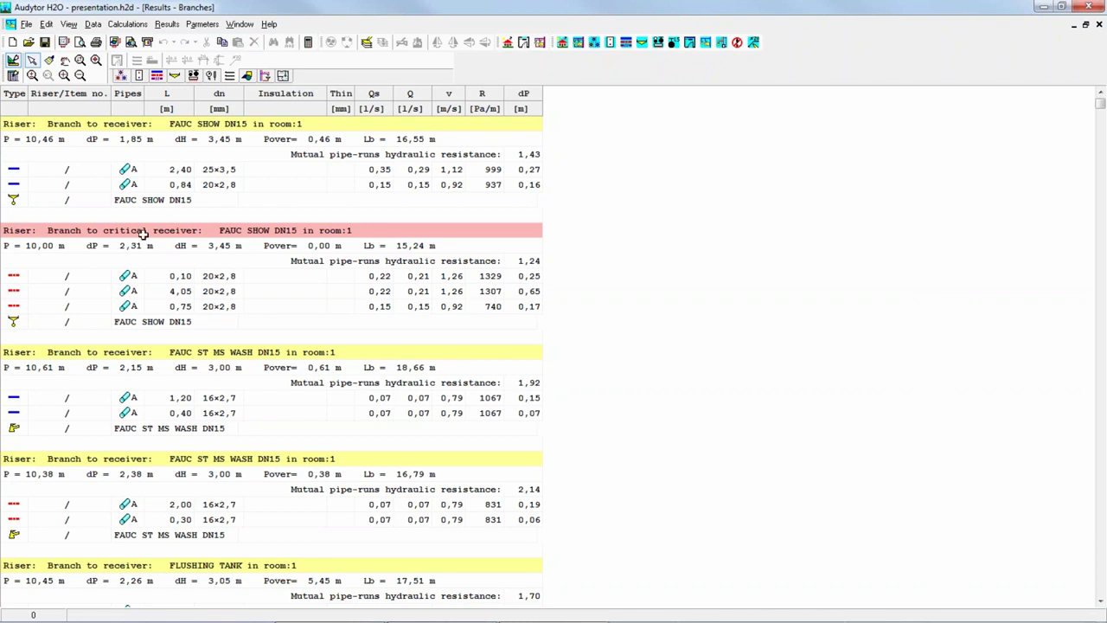
Review the circulation circuits results and look over the available kinds of materials lists
{"action": "left_click", "coordinate": [167, 25]}
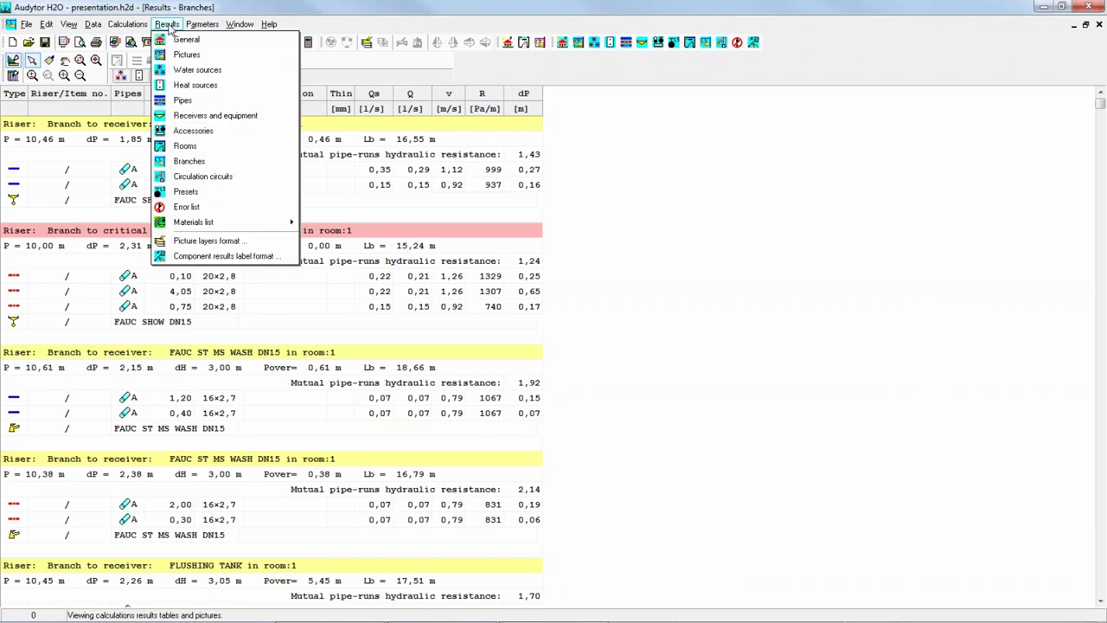
{"action": "left_click", "coordinate": [204, 178]}
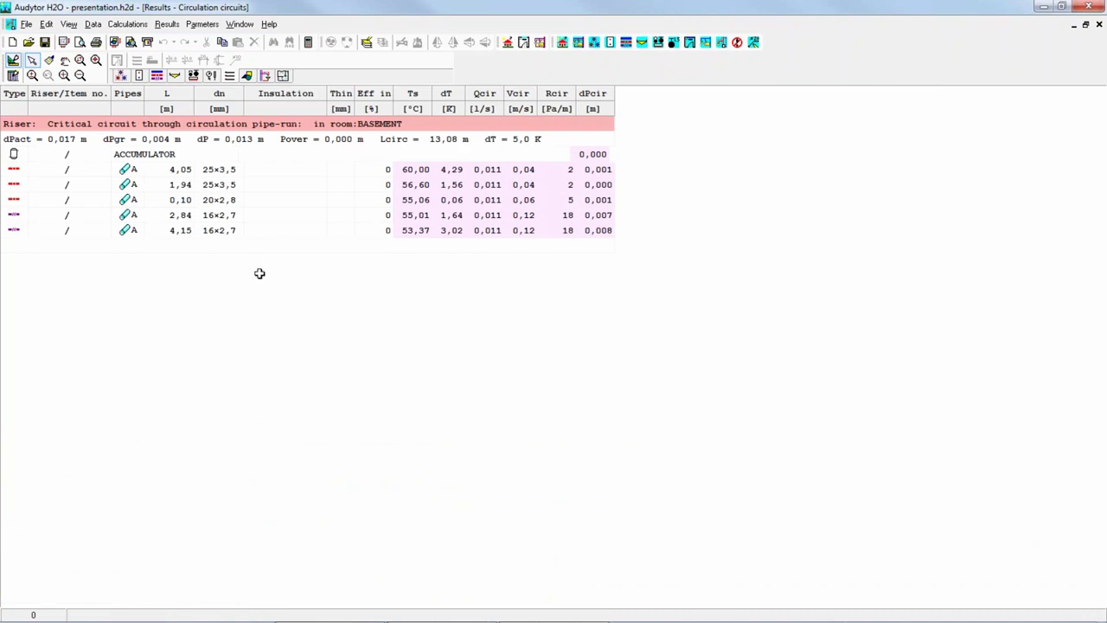
{"action": "left_click", "coordinate": [166, 24]}
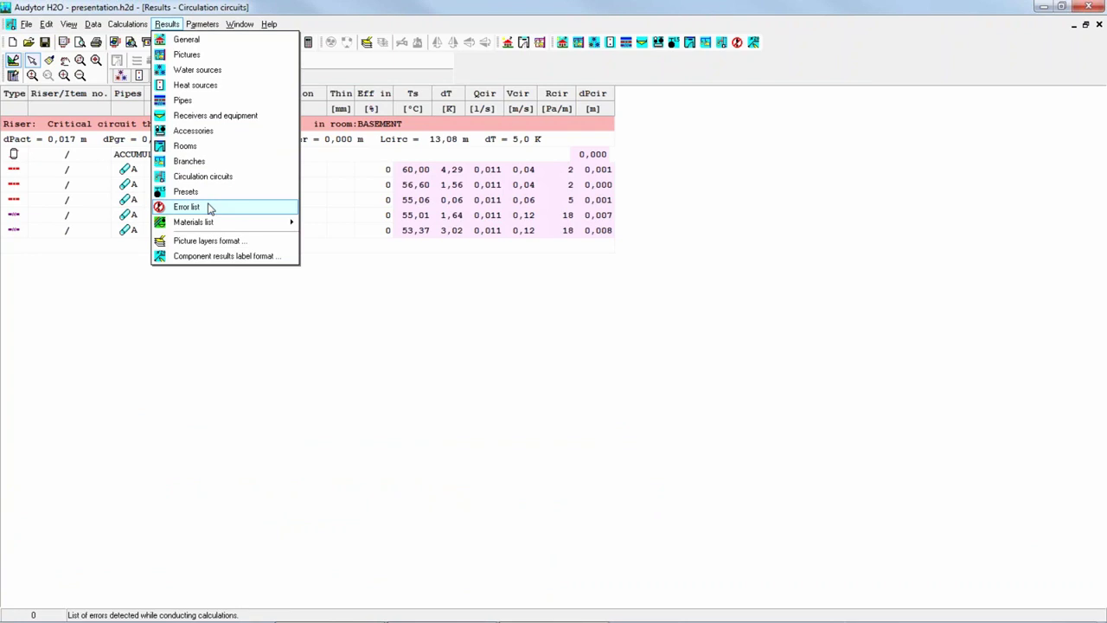
{"action": "mouse_move", "coordinate": [205, 224]}
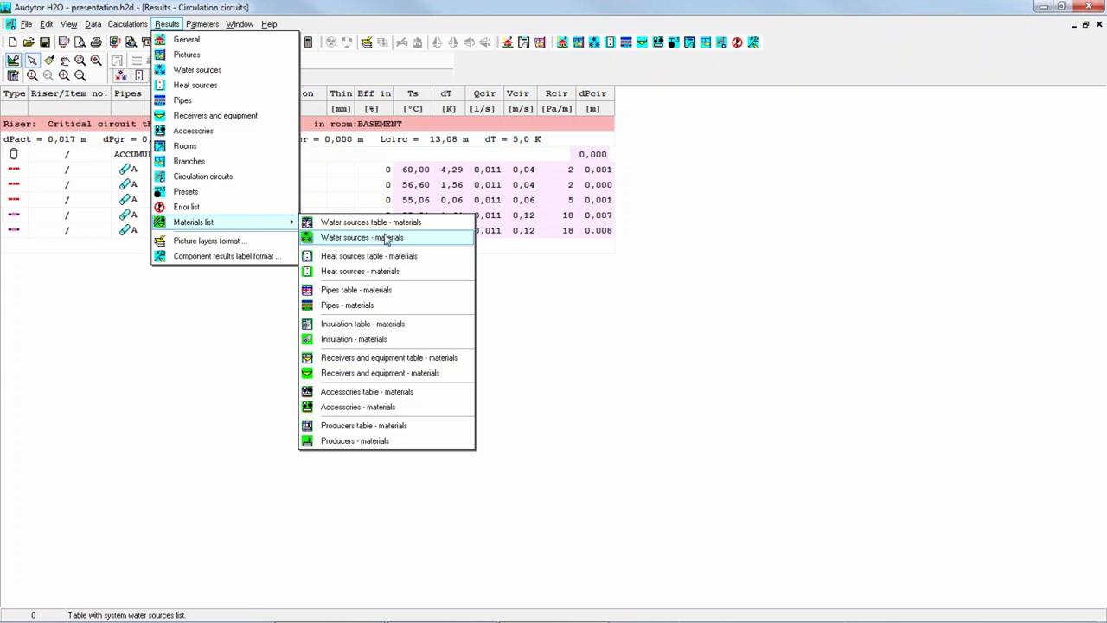
{"action": "left_click", "coordinate": [214, 310]}
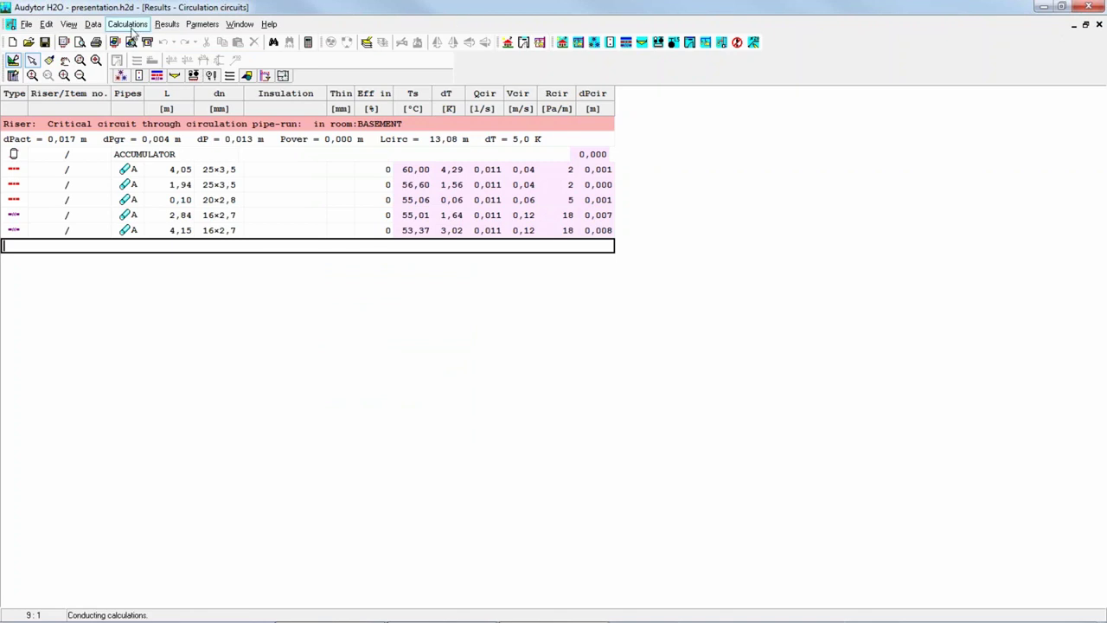
Return to the graphical results and open the label format settings from the washbasin's hot water DN 16×2,7 pipe label
{"action": "left_click", "coordinate": [166, 23]}
{"action": "left_click", "coordinate": [160, 52]}
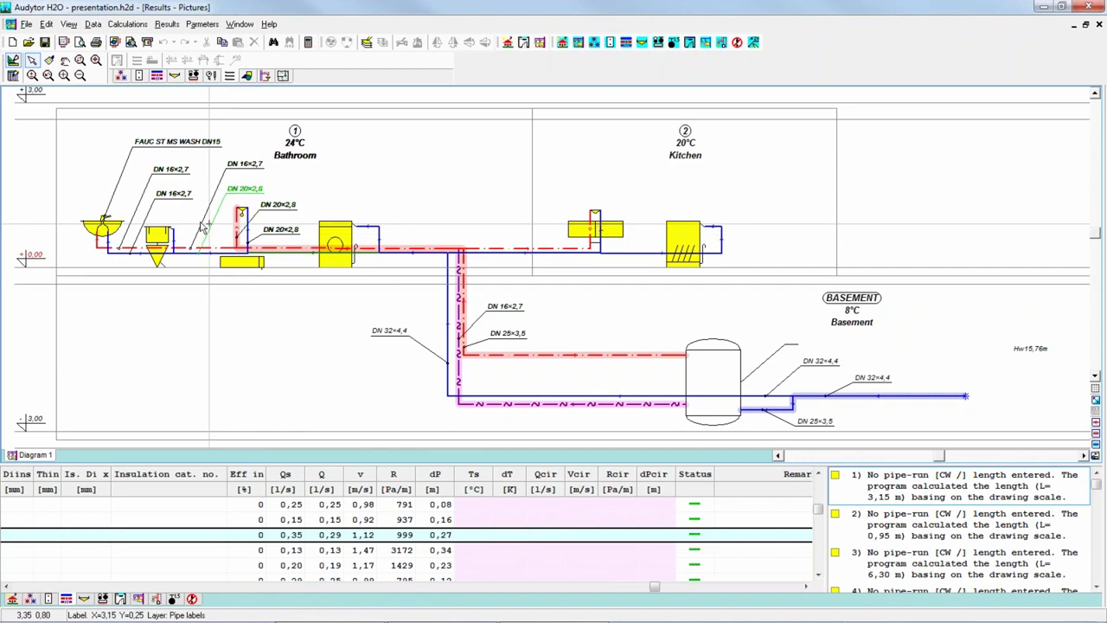
{"action": "left_click", "coordinate": [112, 173]}
{"action": "scroll", "coordinate": [113, 173], "scroll_direction": "up", "scroll_amount": 4}
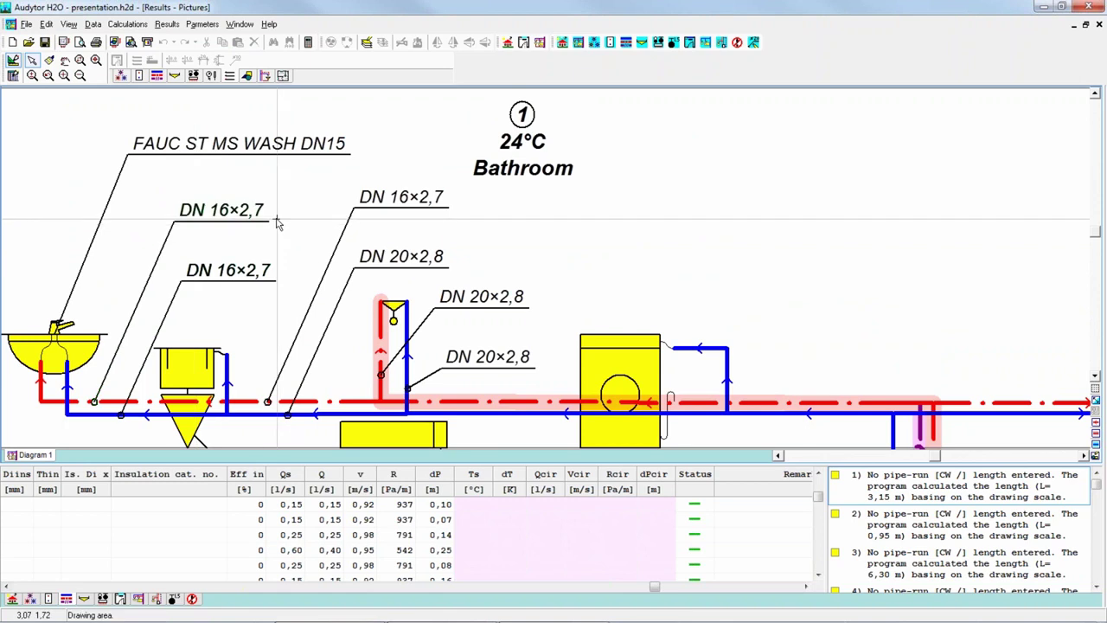
{"action": "left_click", "coordinate": [228, 225]}
{"action": "double_click", "coordinate": [228, 225]}
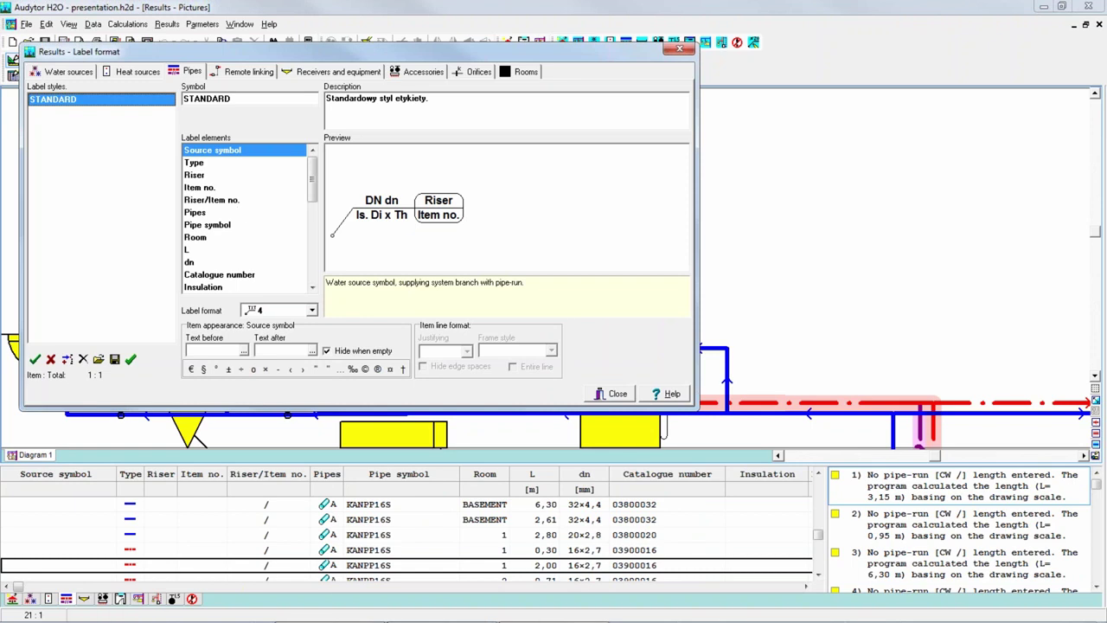
Add the pressure drop element dP beneath the Is. Di x Th element in the STANDARD pipe label style
{"action": "left_click_drag", "start_coordinate": [298, 57], "coordinate": [474, 87]}
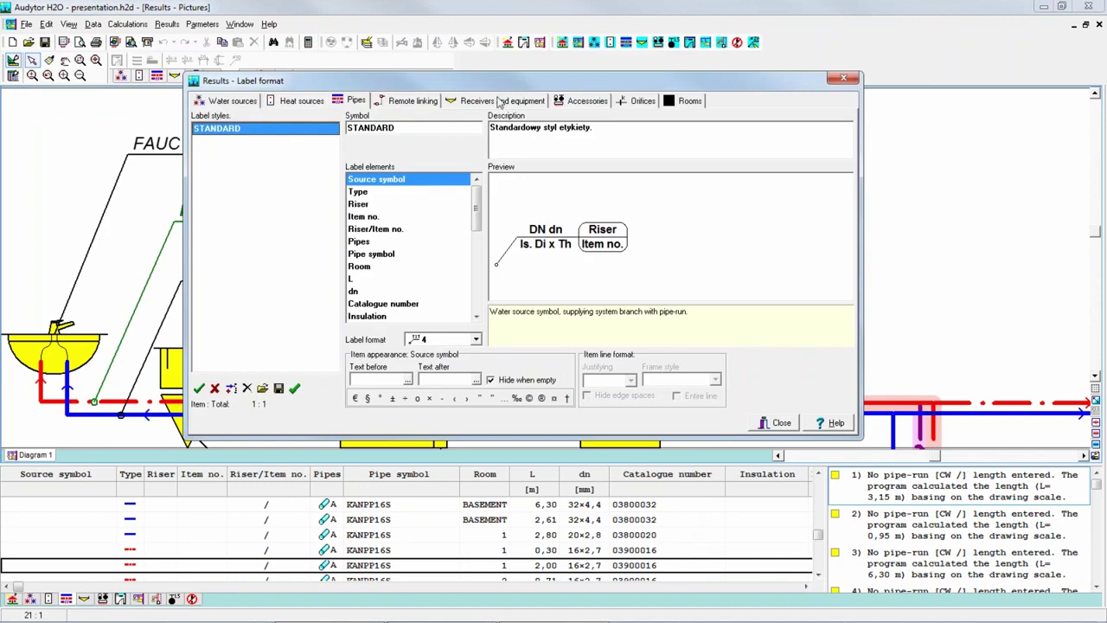
{"action": "left_click_drag", "start_coordinate": [509, 83], "coordinate": [605, 122]}
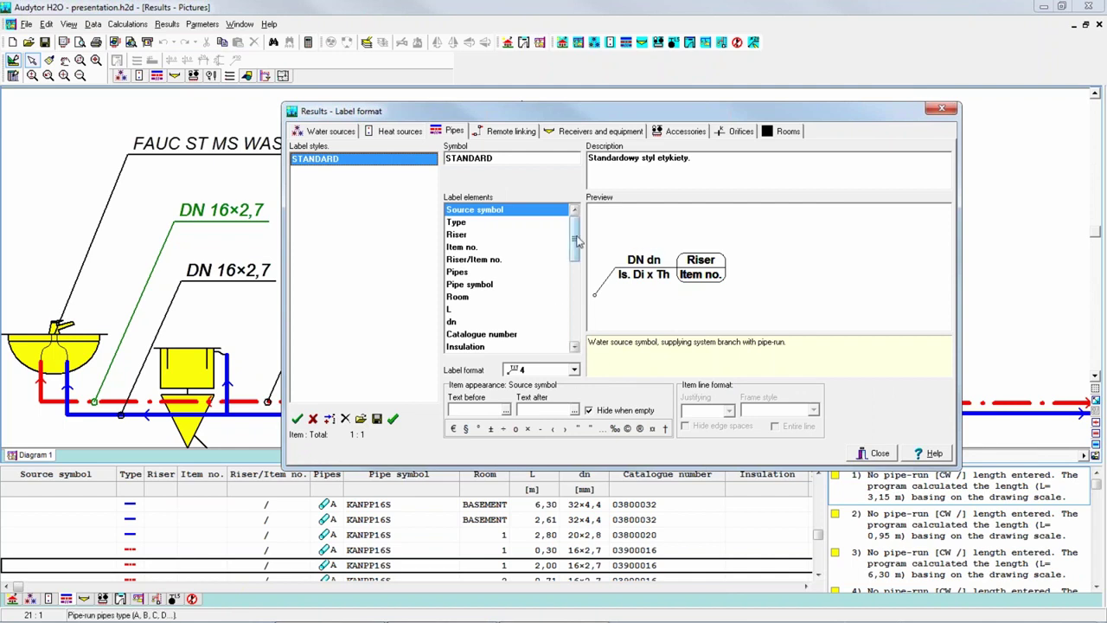
{"action": "left_click_drag", "start_coordinate": [575, 242], "coordinate": [577, 295]}
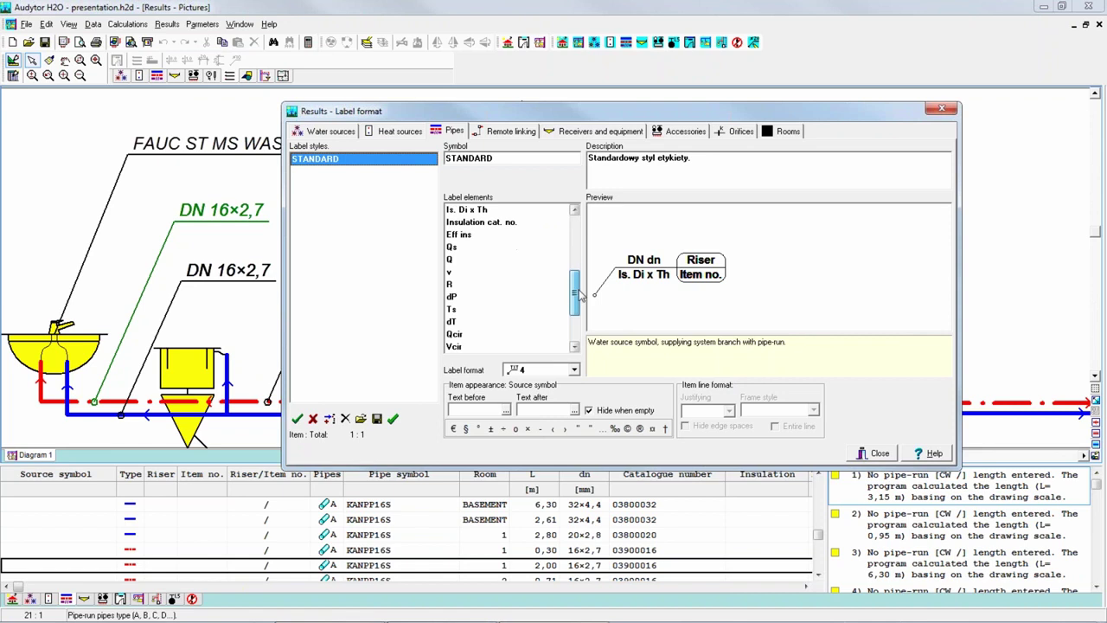
{"action": "left_click", "coordinate": [452, 298]}
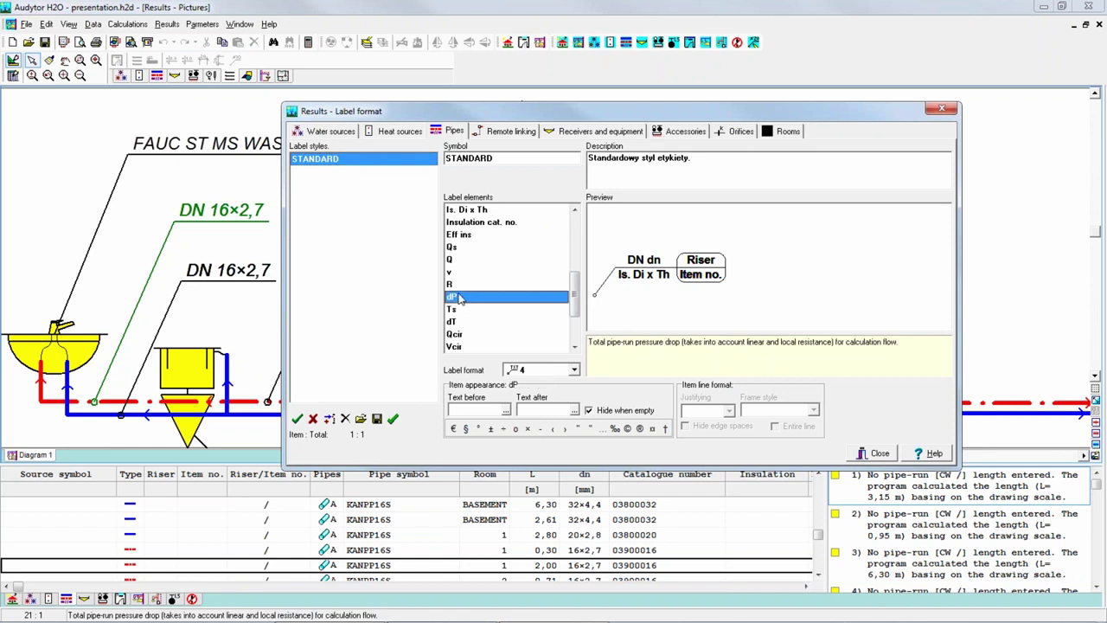
{"action": "mouse_move", "coordinate": [737, 273]}
{"action": "left_mouse_down"}
{"action": "mouse_move", "coordinate": [721, 260]}
{"action": "mouse_move", "coordinate": [718, 274]}
{"action": "mouse_move", "coordinate": [640, 294]}
{"action": "left_mouse_up"}
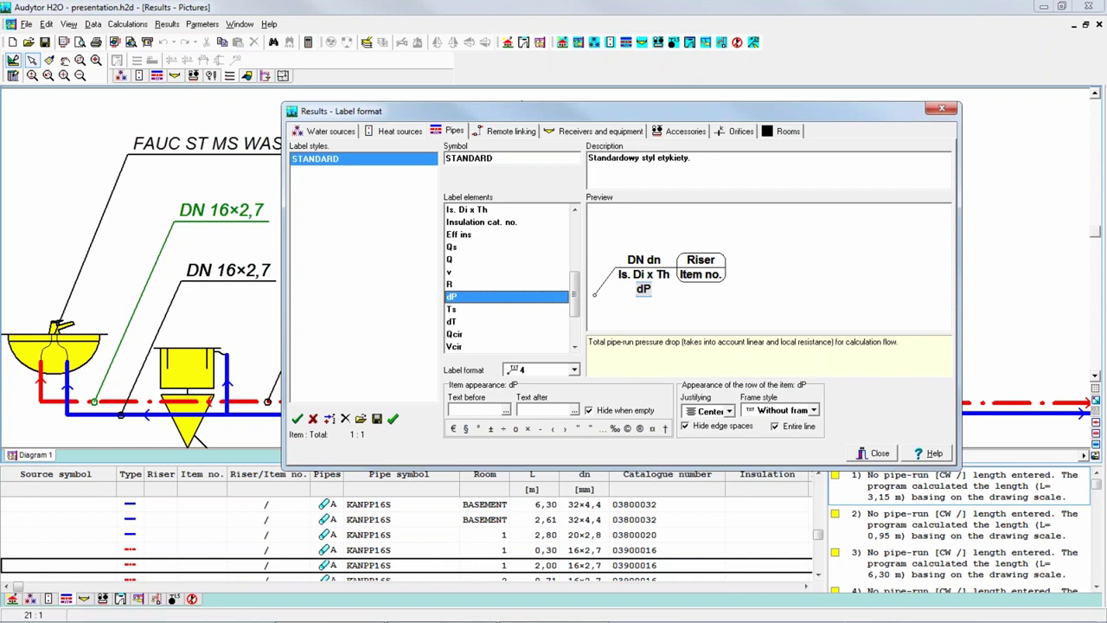
Give the dP label element the preceding text "dp=" and the following text " Pa"
{"action": "left_click", "coordinate": [476, 410]}
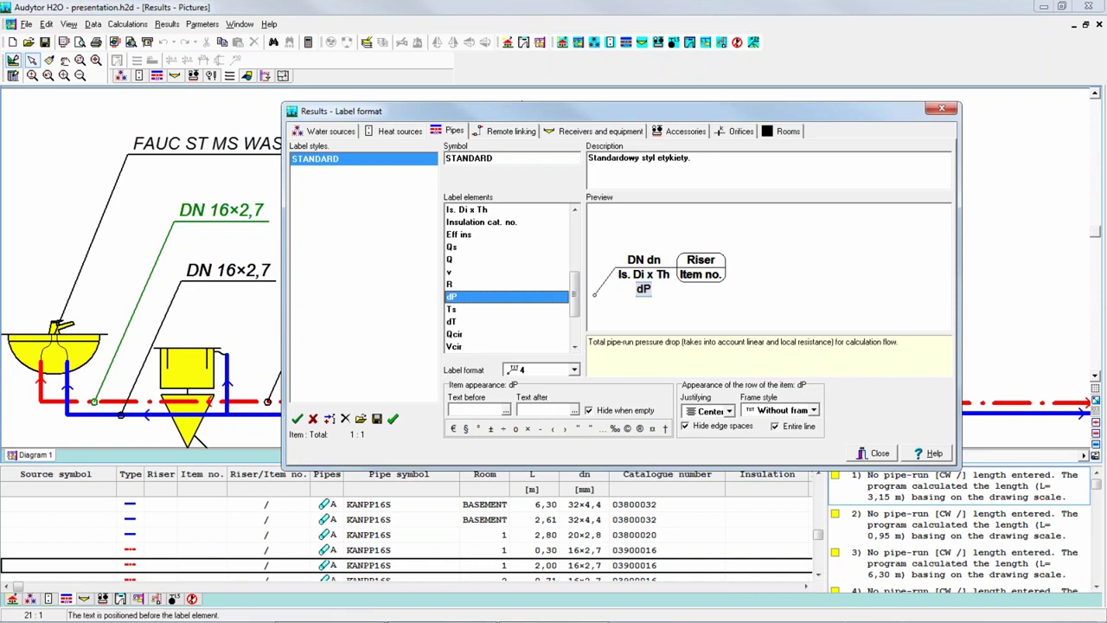
{"action": "type", "text": "dp"}
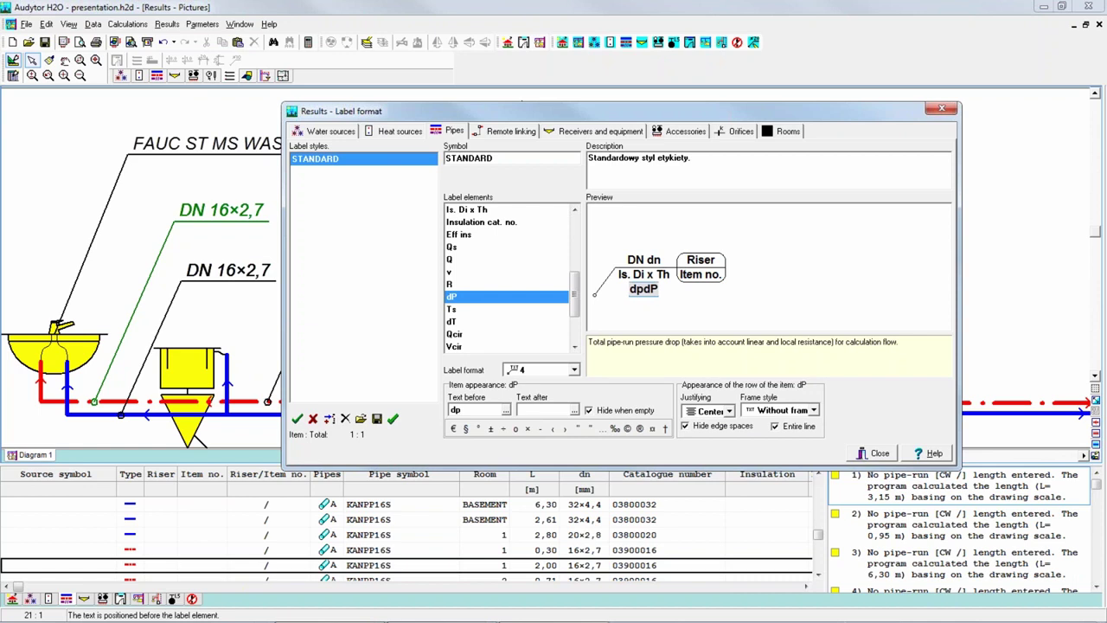
{"action": "type", "text": "="}
{"action": "left_click", "coordinate": [536, 412]}
{"action": "type", "text": "Pa"}
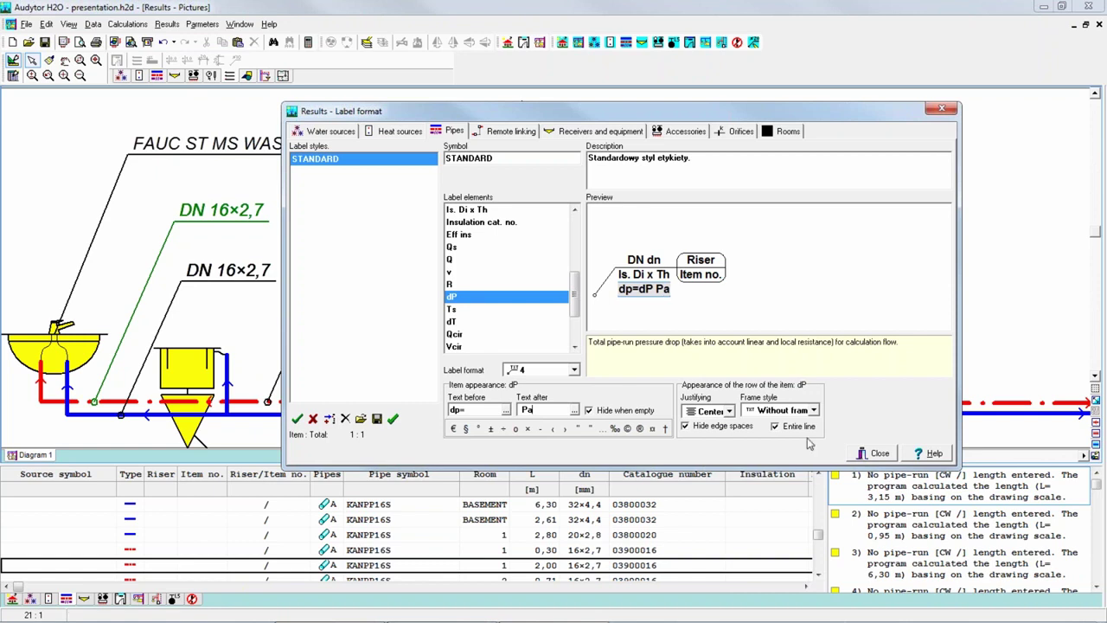
Set the dP row's frame style to Bottom rounded and close the label format settings
{"action": "left_click", "coordinate": [813, 410]}
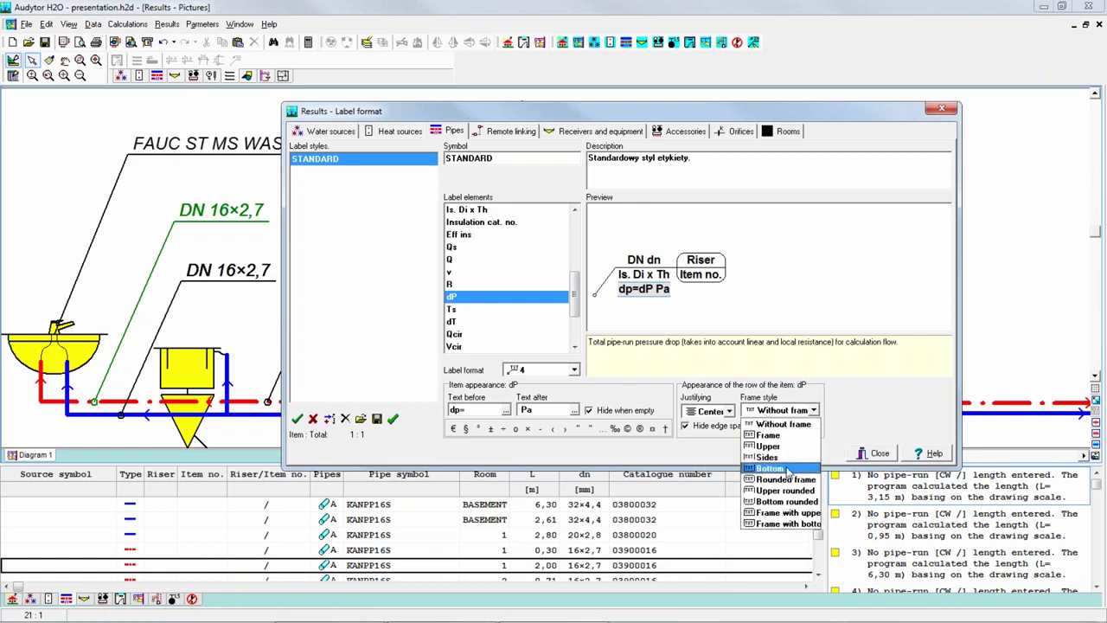
{"action": "left_click", "coordinate": [784, 502]}
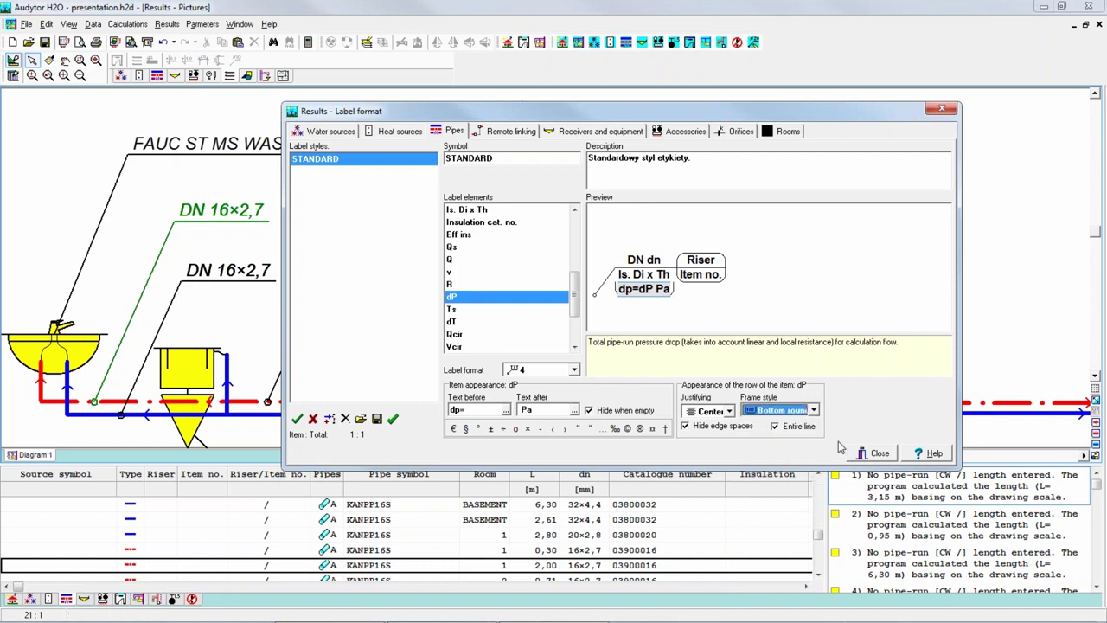
{"action": "left_click", "coordinate": [873, 453]}
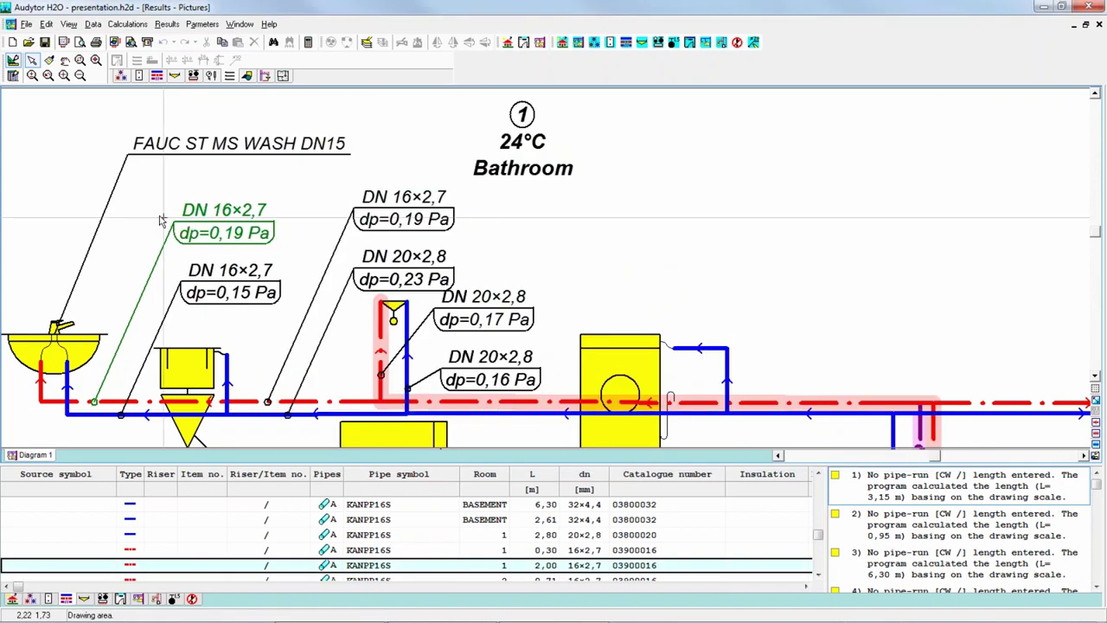
{"action": "left_click", "coordinate": [242, 270]}
{"action": "scroll", "coordinate": [281, 267], "scroll_direction": "up", "scroll_amount": 1}
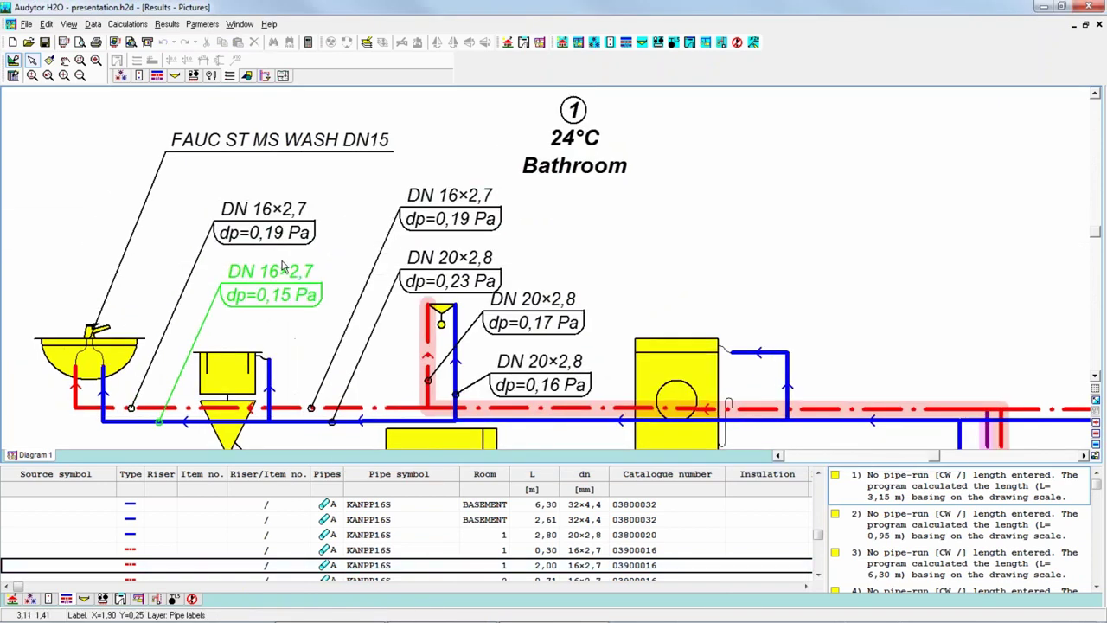
{"action": "left_click", "coordinate": [307, 232]}
{"action": "left_click", "coordinate": [316, 182]}
{"action": "left_click", "coordinate": [320, 156]}
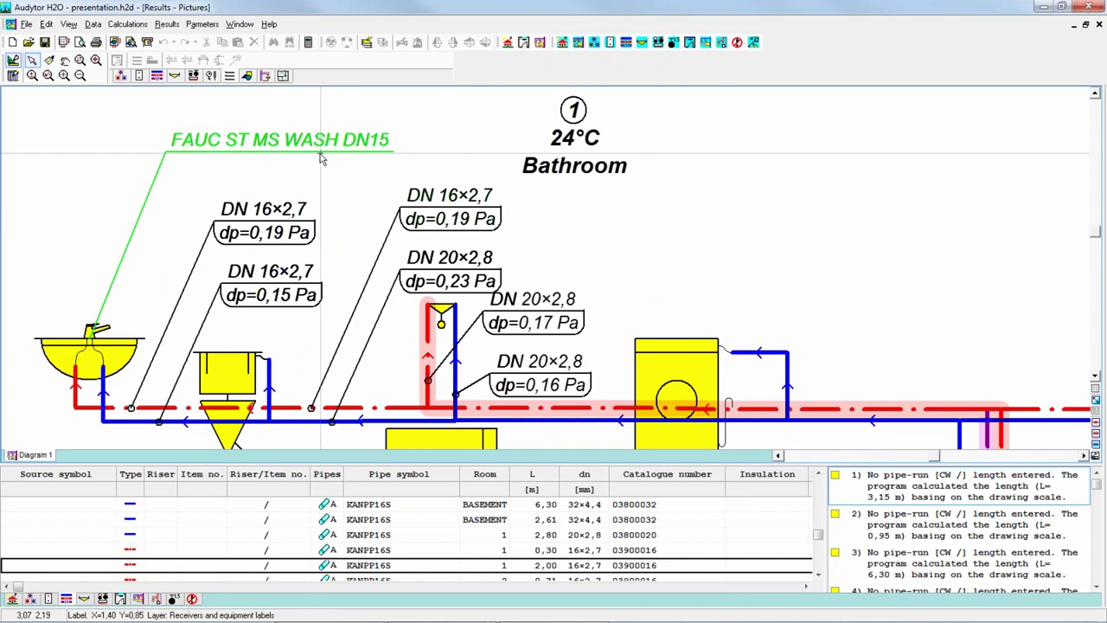
{"action": "left_click", "coordinate": [320, 158]}
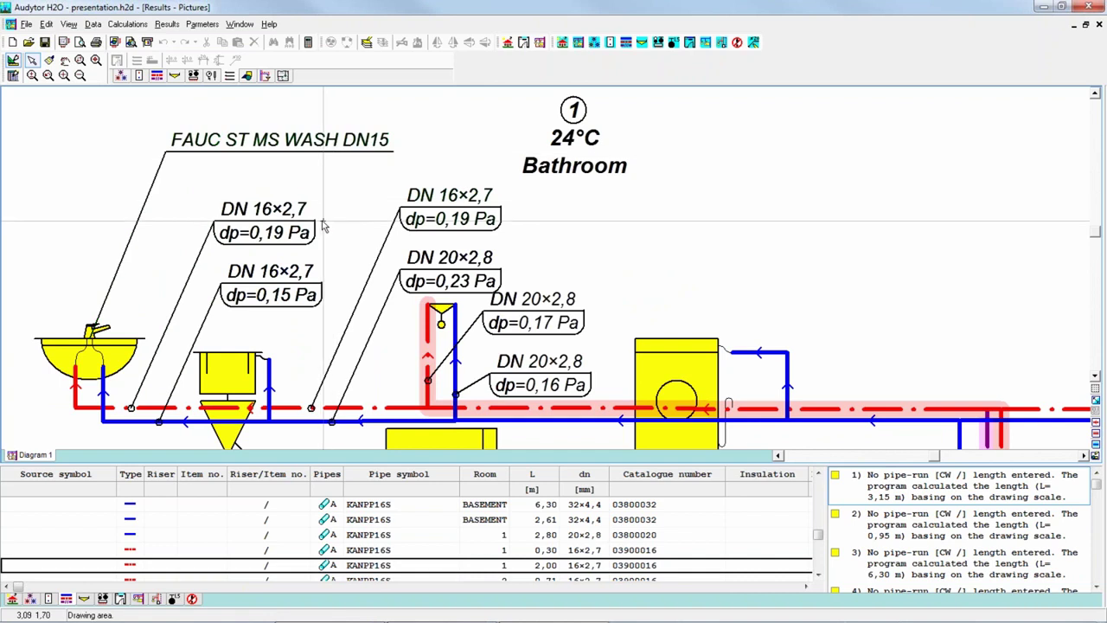
Reopen the label format from the washbasin's hot water pipe label and change the unit text after dP to " m"
{"action": "left_click", "coordinate": [307, 226]}
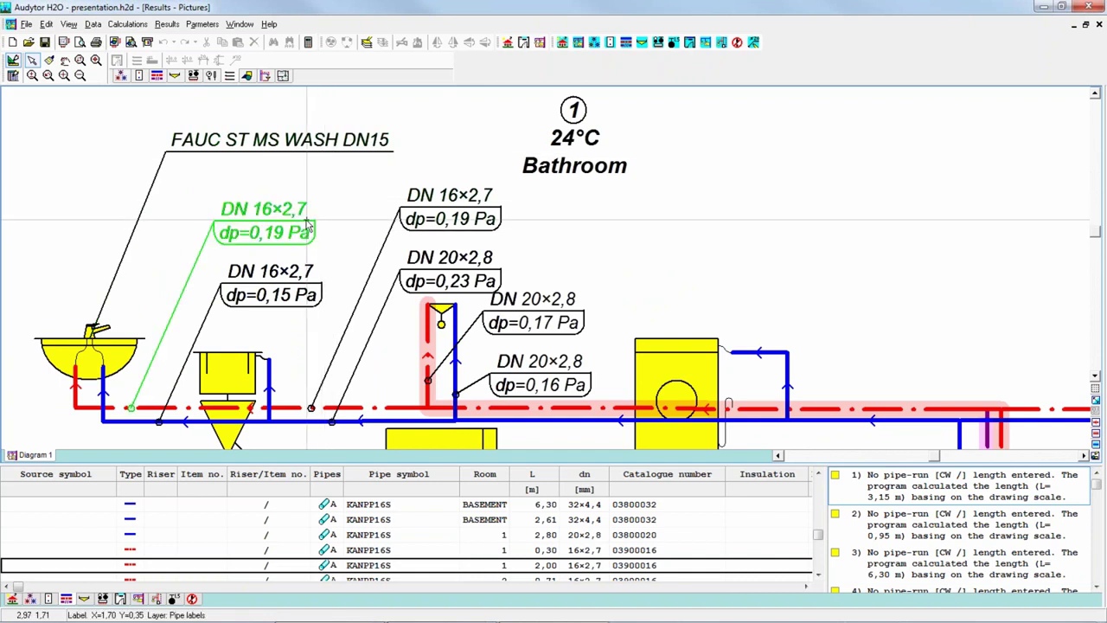
{"action": "double_click", "coordinate": [307, 227]}
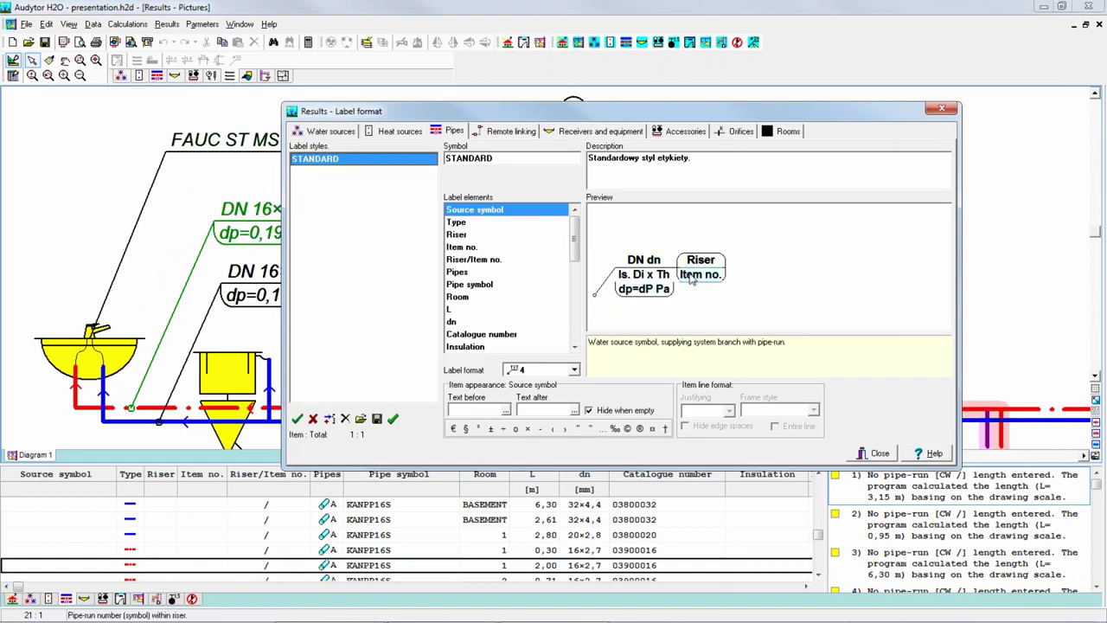
{"action": "left_click", "coordinate": [657, 296]}
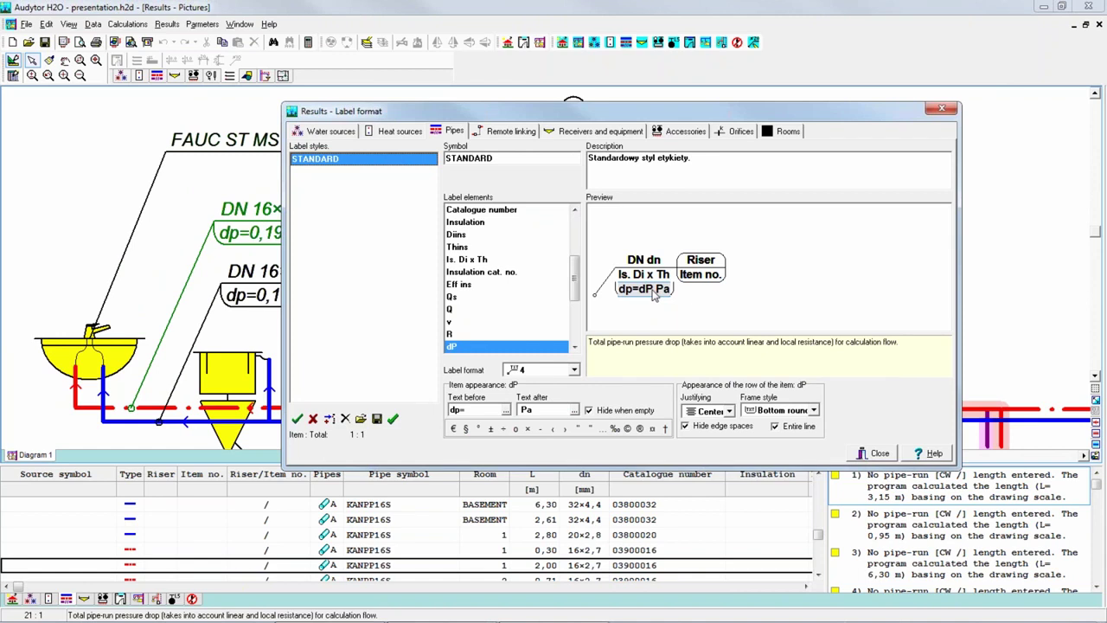
{"action": "double_click", "coordinate": [545, 411]}
{"action": "type", "text": "m"}
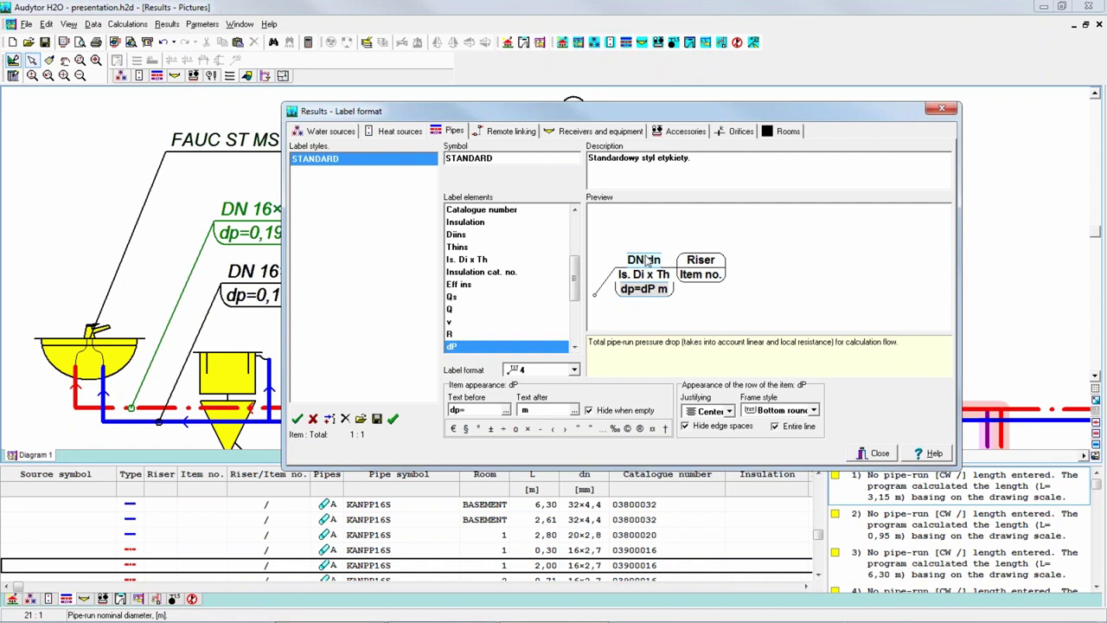
Set the dn row's frame style to Upper rounded, remove the space after its DN prefix, and close the label format settings
{"action": "left_click", "coordinate": [644, 260]}
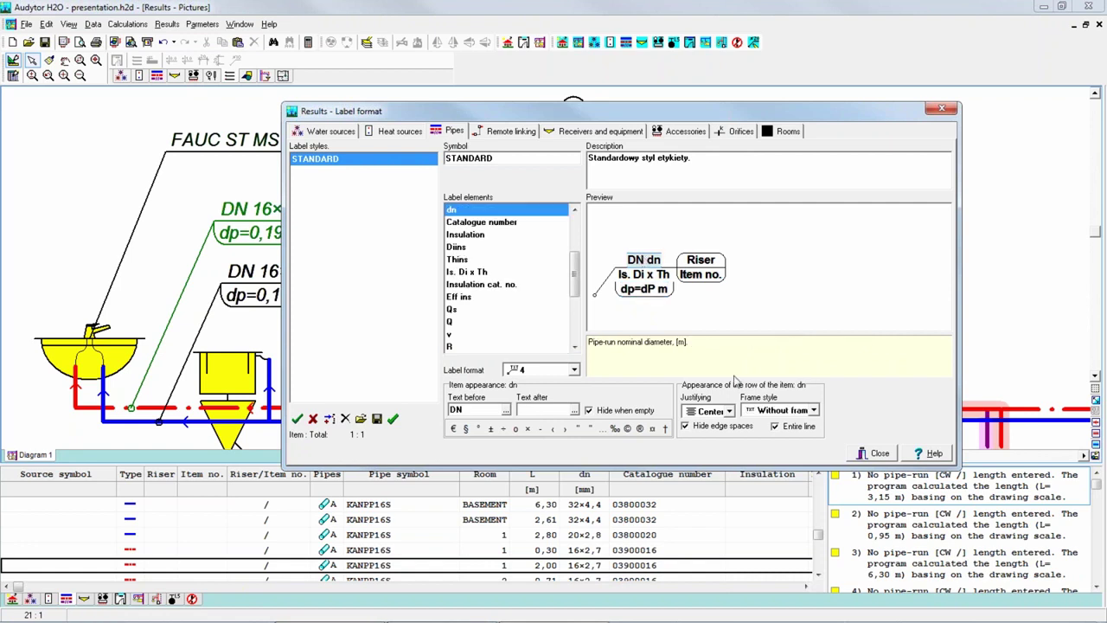
{"action": "left_click", "coordinate": [781, 411]}
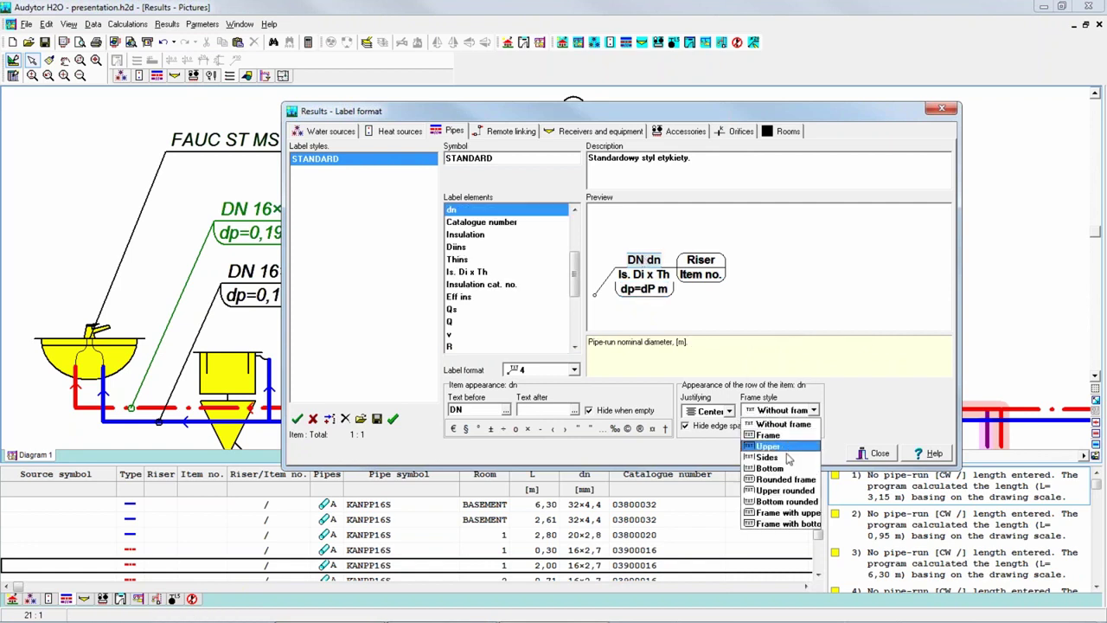
{"action": "left_click", "coordinate": [783, 489]}
{"action": "left_click", "coordinate": [876, 454]}
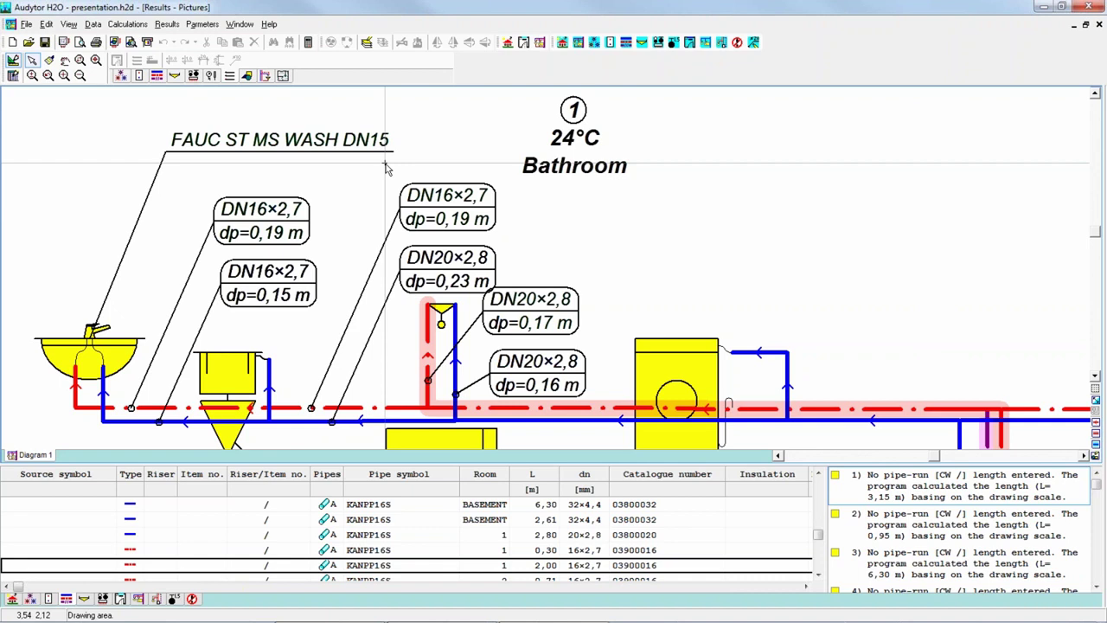
Reopen the pipe label format, look through the available label elements, and close it without changes
{"action": "double_click", "coordinate": [205, 256]}
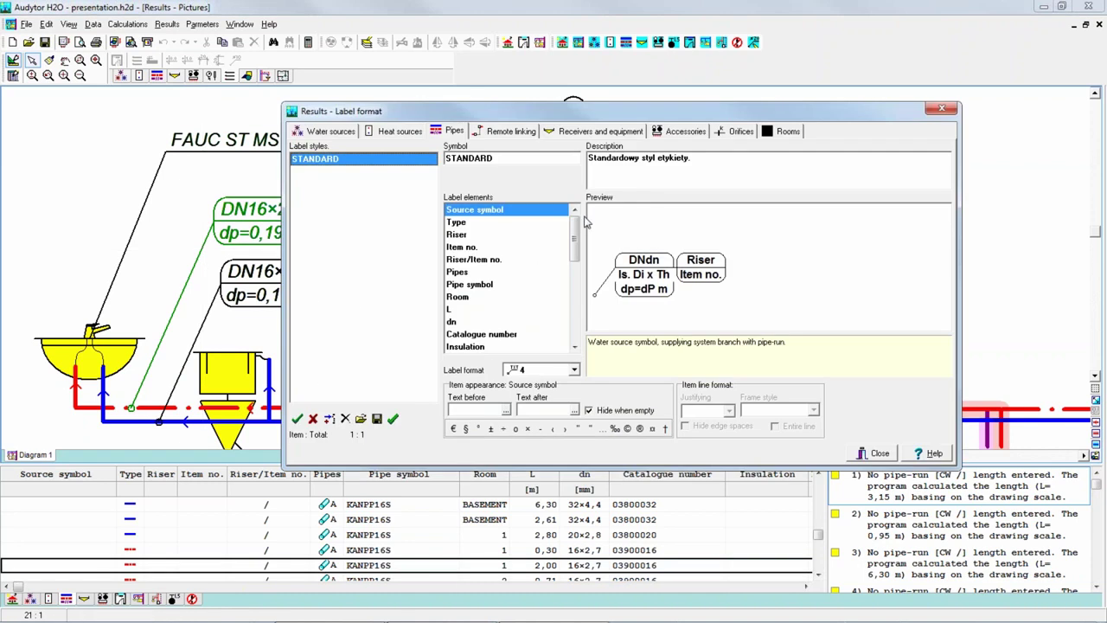
{"action": "scroll", "coordinate": [479, 238], "scroll_direction": "down", "scroll_amount": 10}
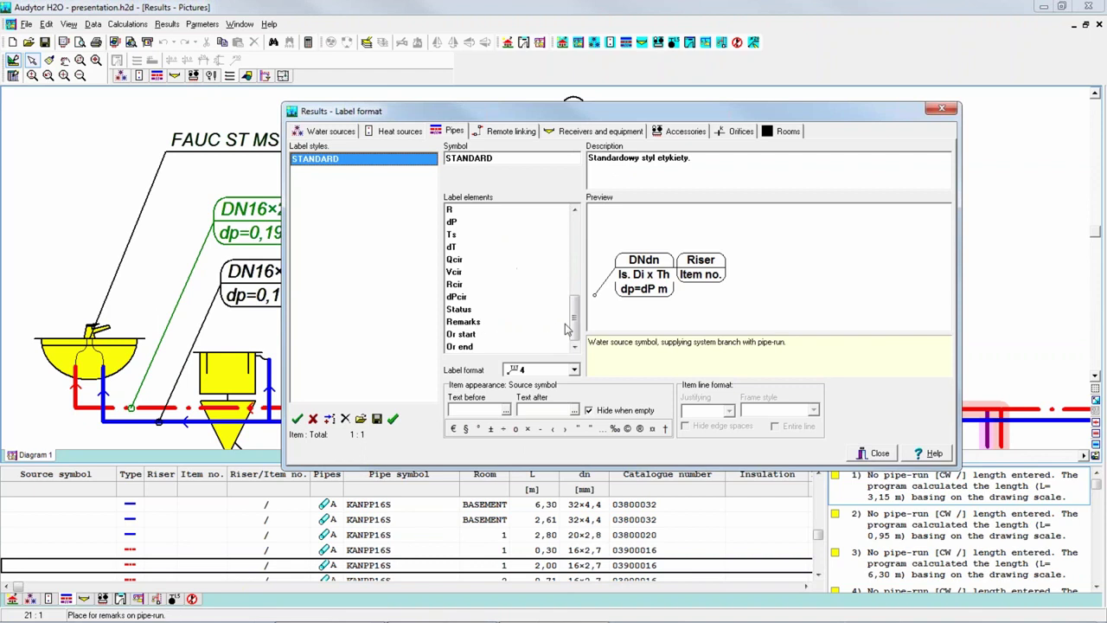
{"action": "scroll", "coordinate": [527, 268], "scroll_direction": "up", "scroll_amount": 10}
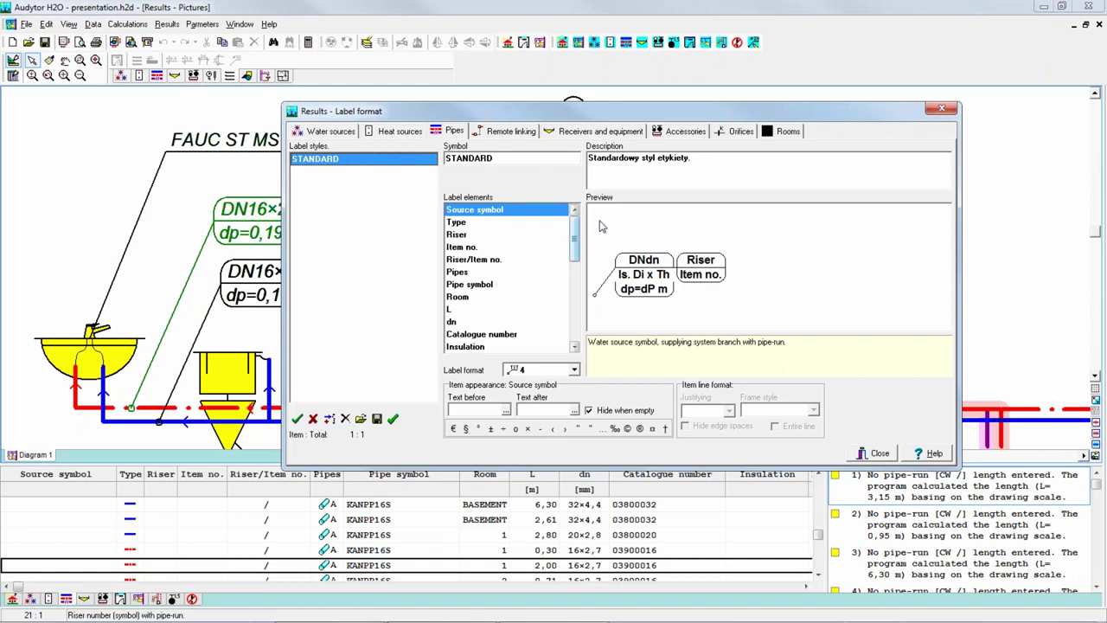
{"action": "left_click_drag", "start_coordinate": [575, 234], "coordinate": [578, 232]}
{"action": "left_click", "coordinate": [941, 108]}
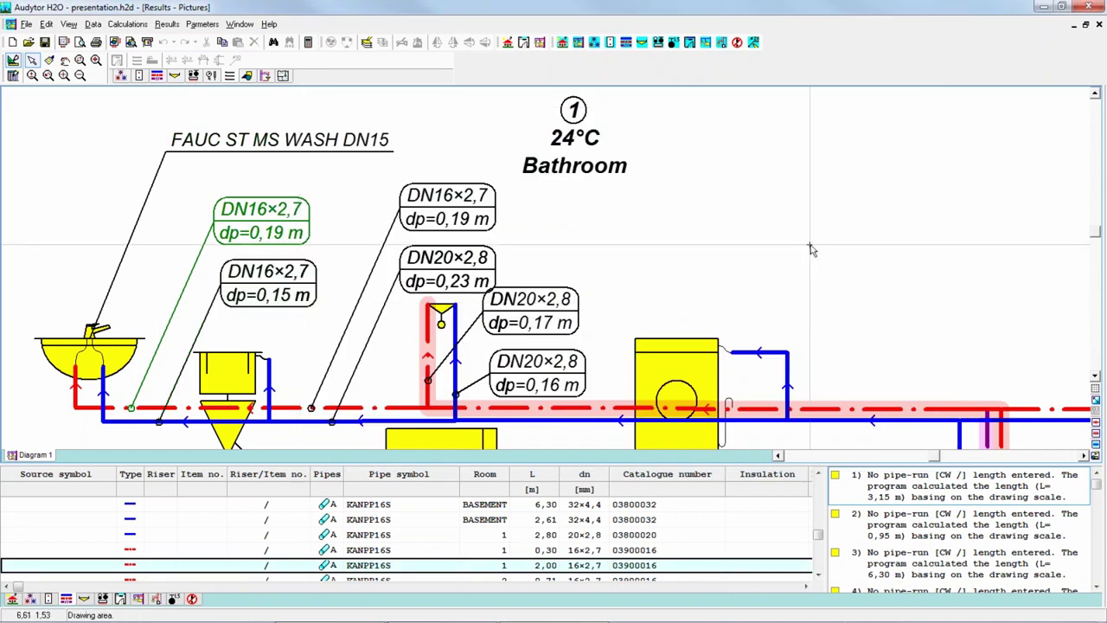
Display the program's version information
{"action": "left_click", "coordinate": [271, 27]}
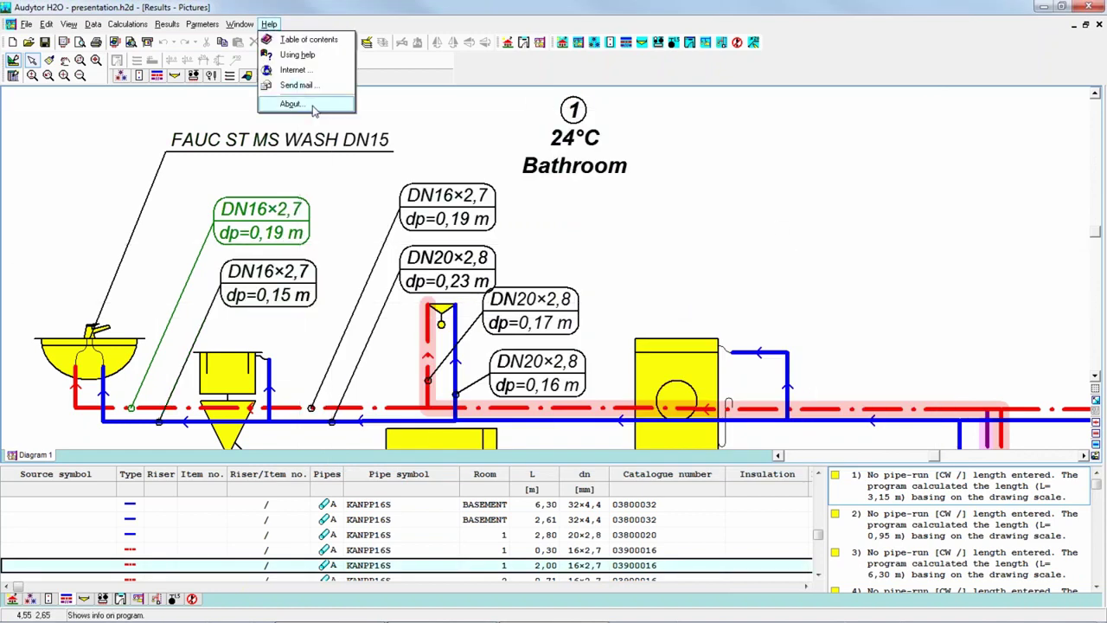
{"action": "left_click", "coordinate": [313, 105]}
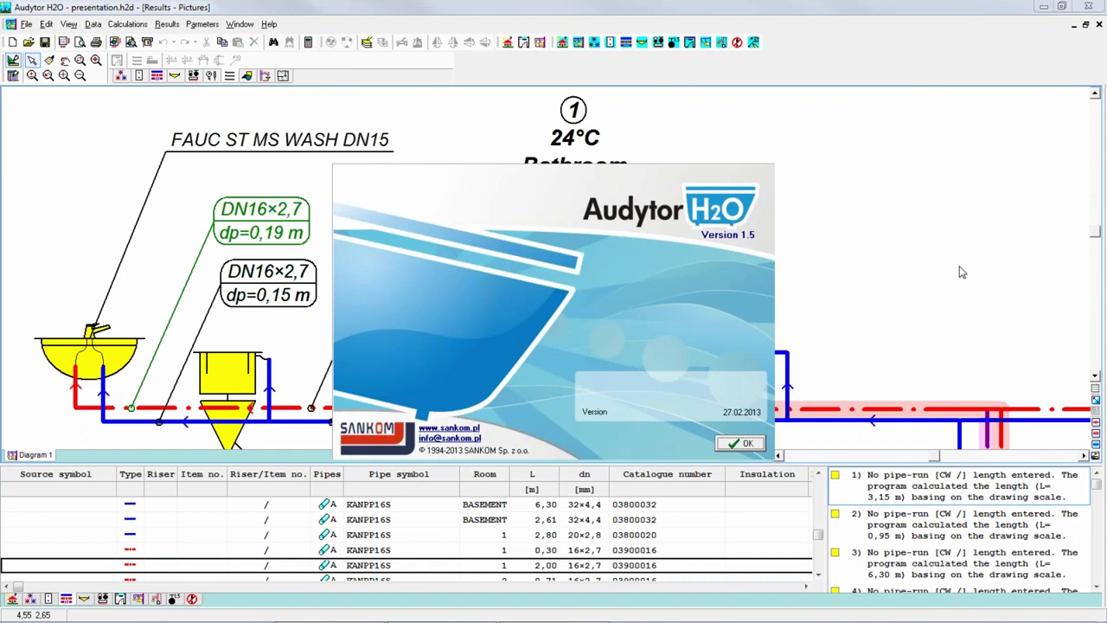